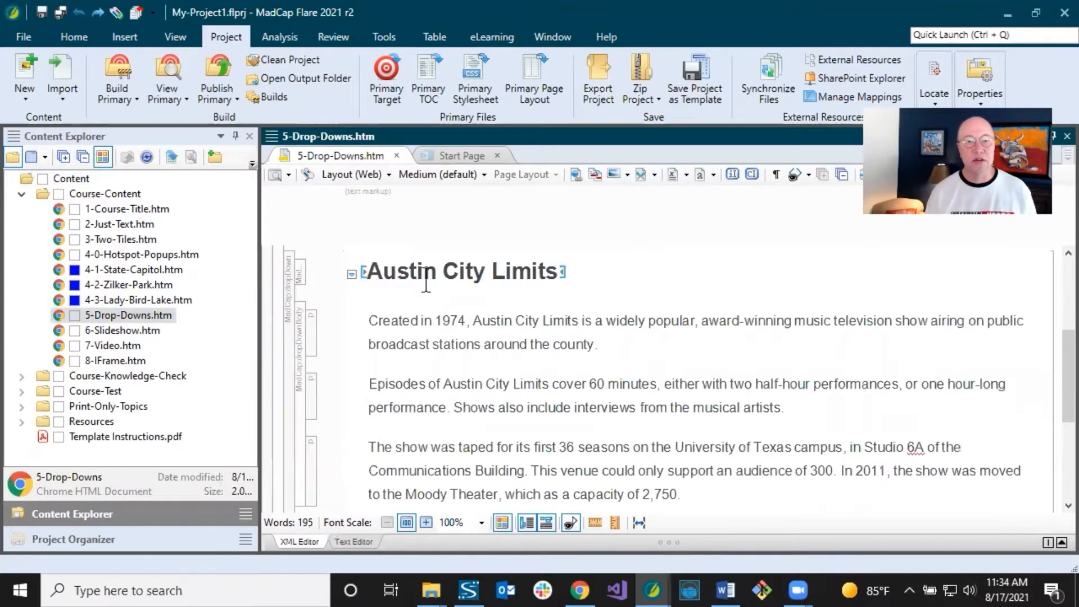
Examine the heads and body paragraphs of the Austin City Limits and South by Southwest drop-downs in 5-Drop-Downs.htm
{"action": "scroll", "coordinate": [466, 305], "scroll_direction": "up", "scroll_amount": 3}
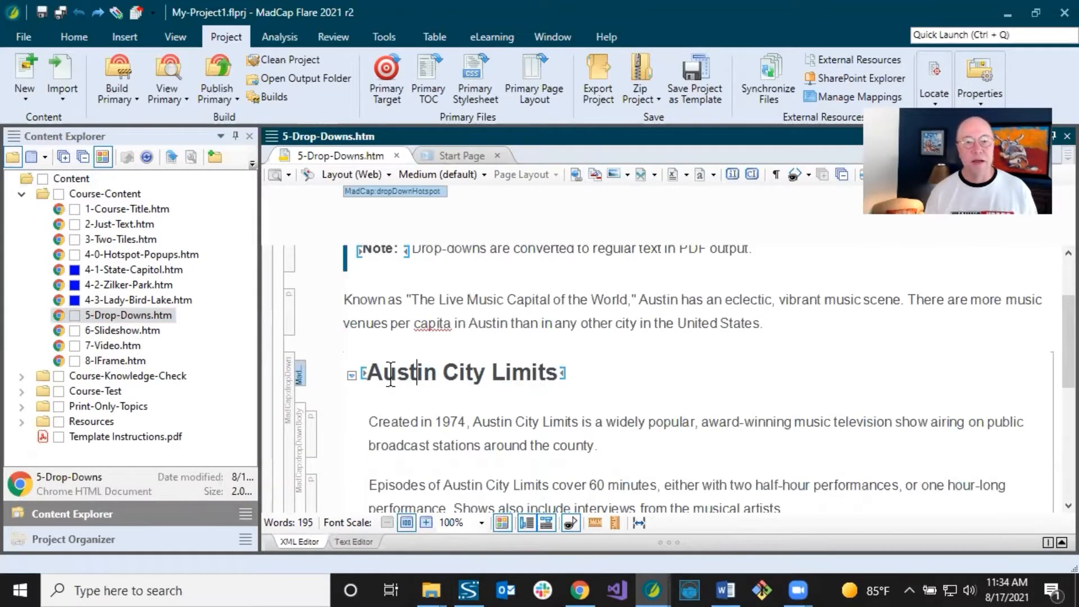
{"action": "scroll", "coordinate": [392, 374], "scroll_direction": "down", "scroll_amount": 3}
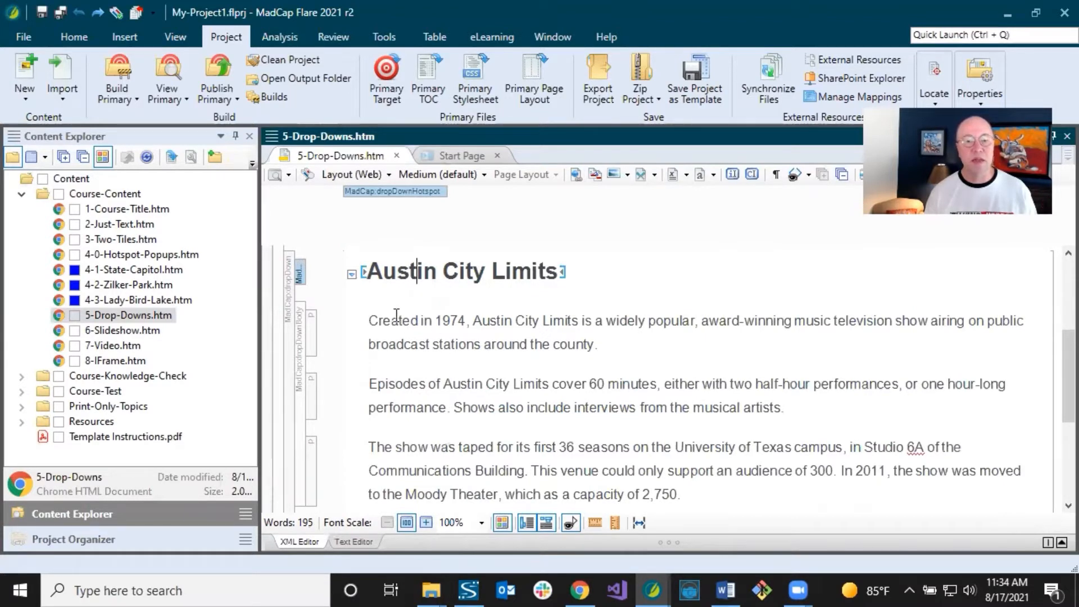
{"action": "scroll", "coordinate": [381, 318], "scroll_direction": "down", "scroll_amount": 3}
{"action": "scroll", "coordinate": [381, 303], "scroll_direction": "up", "scroll_amount": 3}
{"action": "left_click_drag", "start_coordinate": [369, 321], "coordinate": [446, 456]}
{"action": "scroll", "coordinate": [441, 446], "scroll_direction": "down", "scroll_amount": 3}
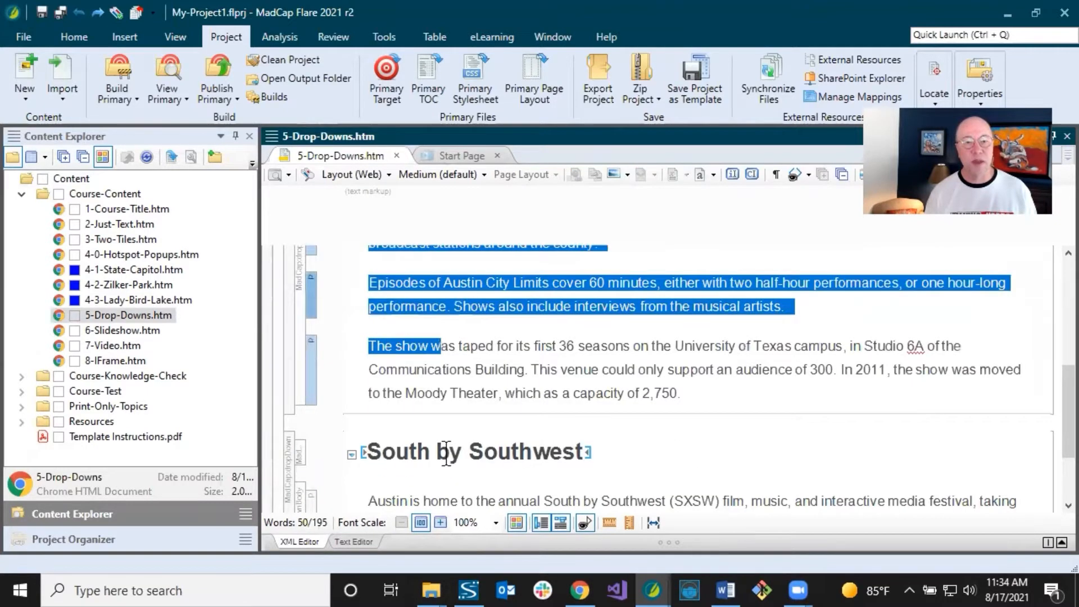
{"action": "scroll", "coordinate": [446, 452], "scroll_direction": "up", "scroll_amount": 3}
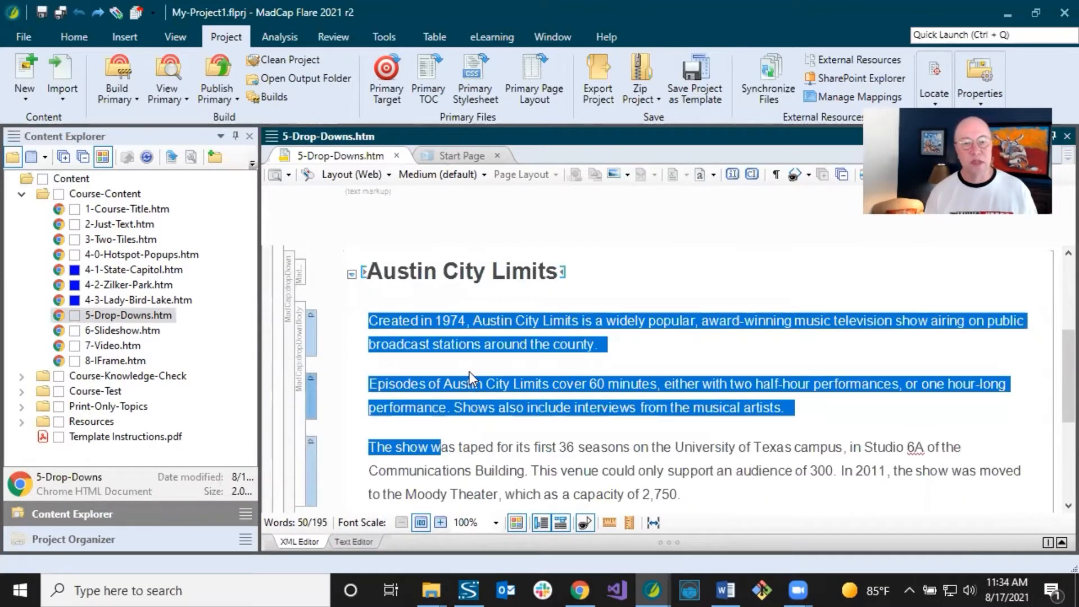
{"action": "scroll", "coordinate": [474, 397], "scroll_direction": "down", "scroll_amount": 3}
{"action": "scroll", "coordinate": [475, 397], "scroll_direction": "down", "scroll_amount": 4}
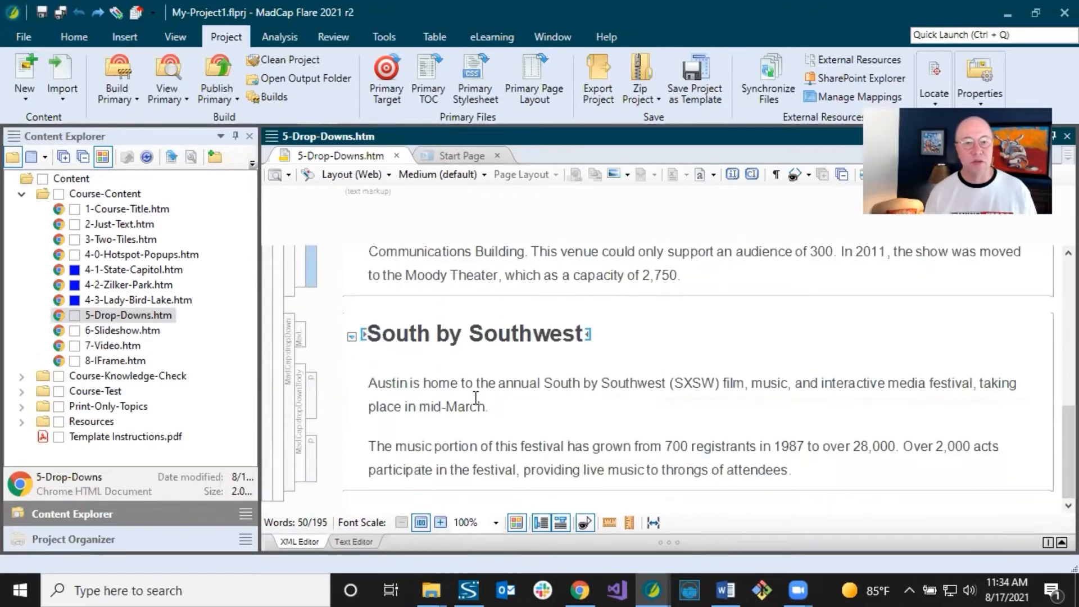
{"action": "left_click", "coordinate": [437, 334]}
{"action": "scroll", "coordinate": [503, 384], "scroll_direction": "up", "scroll_amount": 6}
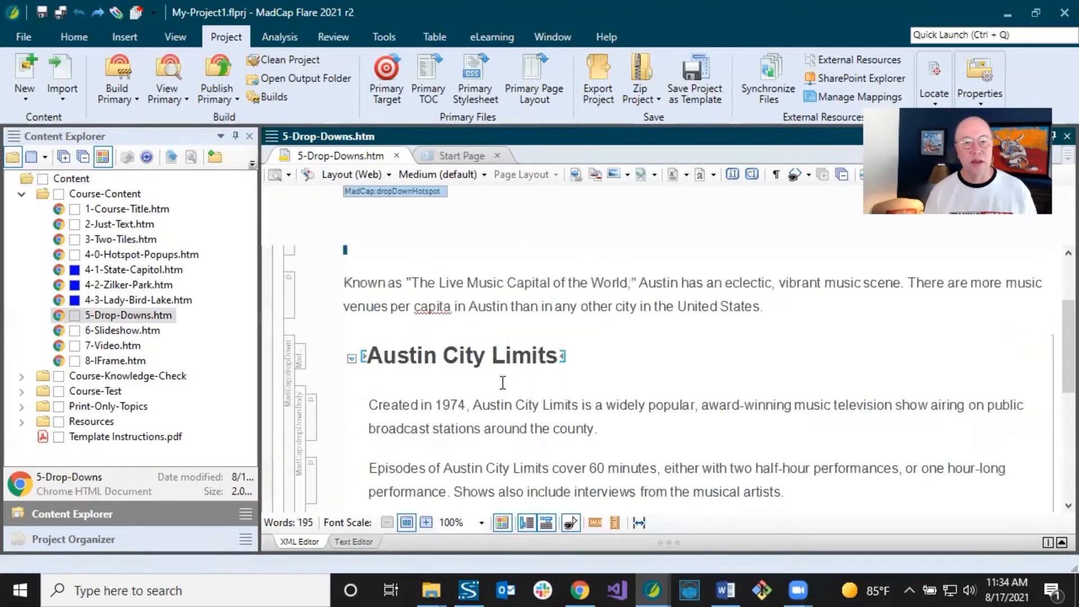
Switch to the course output in Chrome and expand and collapse the Austin City Limits and South by Southwest drop-downs
{"action": "left_click", "coordinate": [582, 589]}
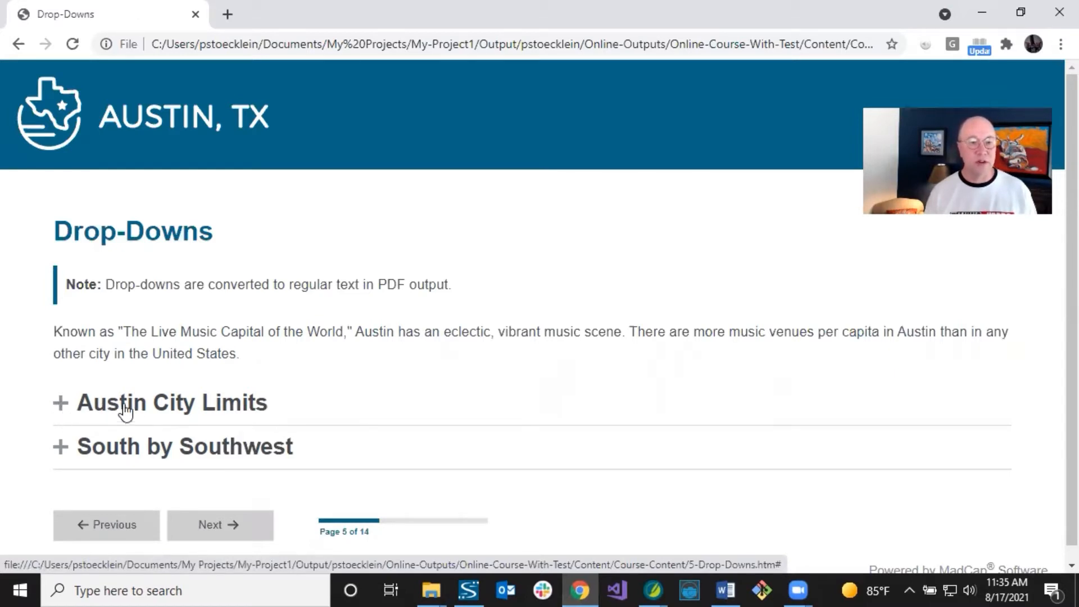
{"action": "left_click", "coordinate": [175, 404]}
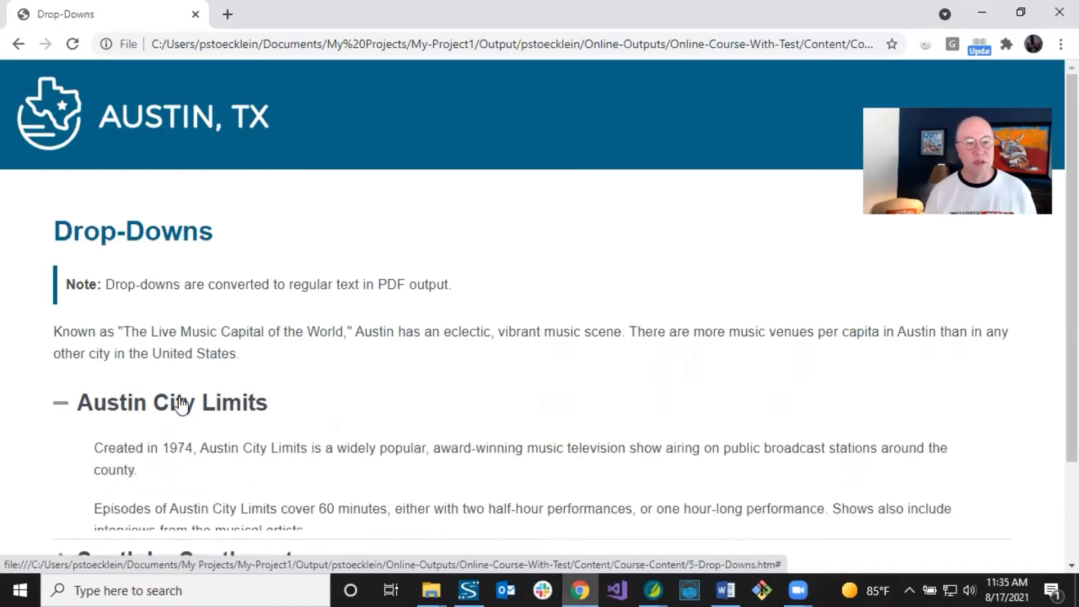
{"action": "scroll", "coordinate": [276, 403], "scroll_direction": "down", "scroll_amount": 3}
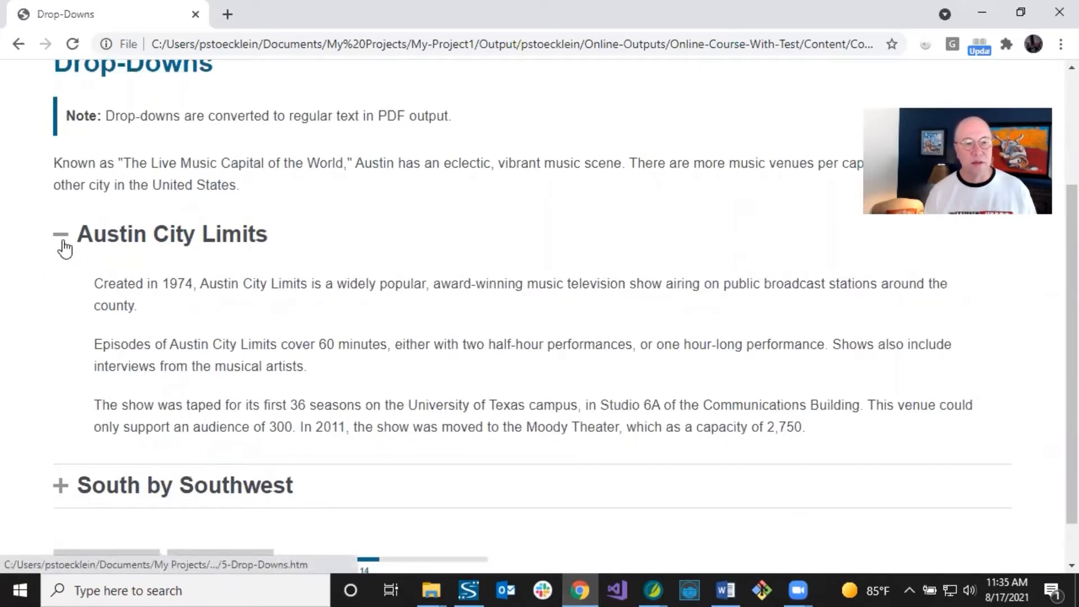
{"action": "left_click", "coordinate": [158, 244]}
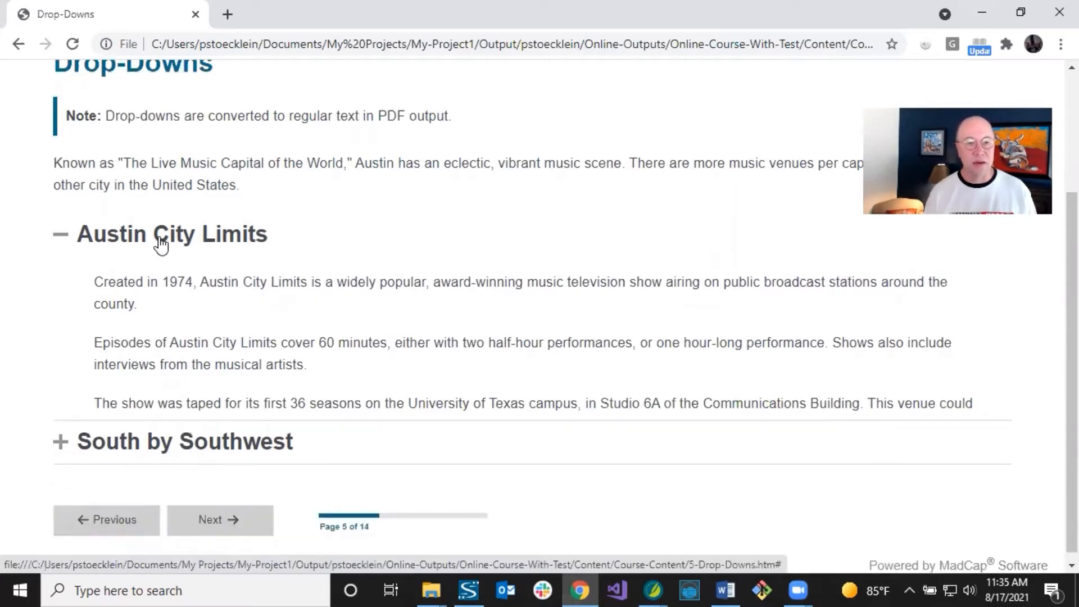
{"action": "left_click", "coordinate": [232, 434]}
{"action": "scroll", "coordinate": [232, 433], "scroll_direction": "down", "scroll_amount": 2}
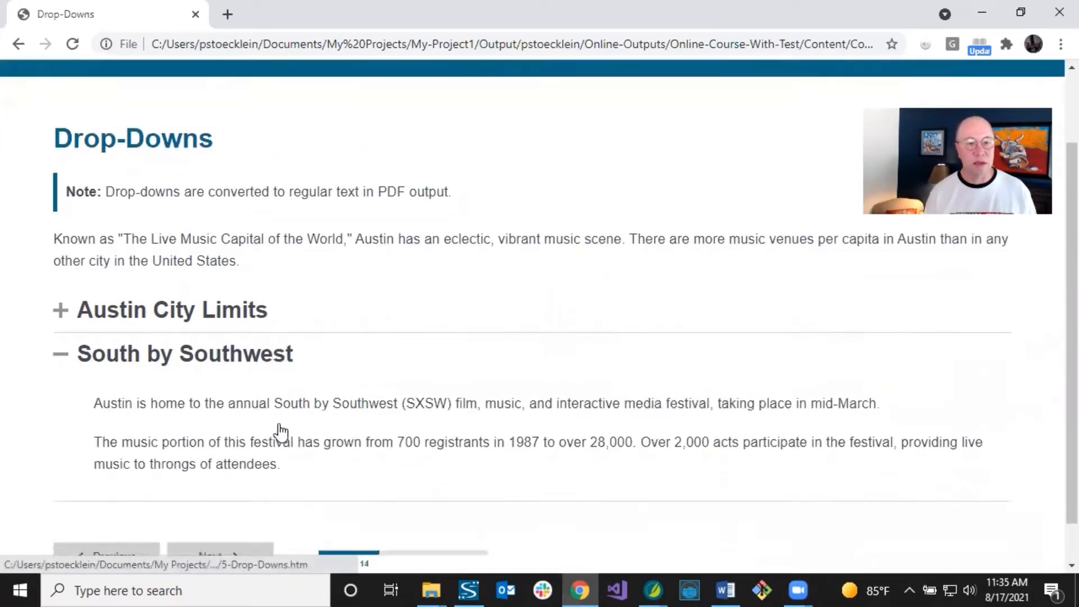
{"action": "left_click", "coordinate": [229, 309]}
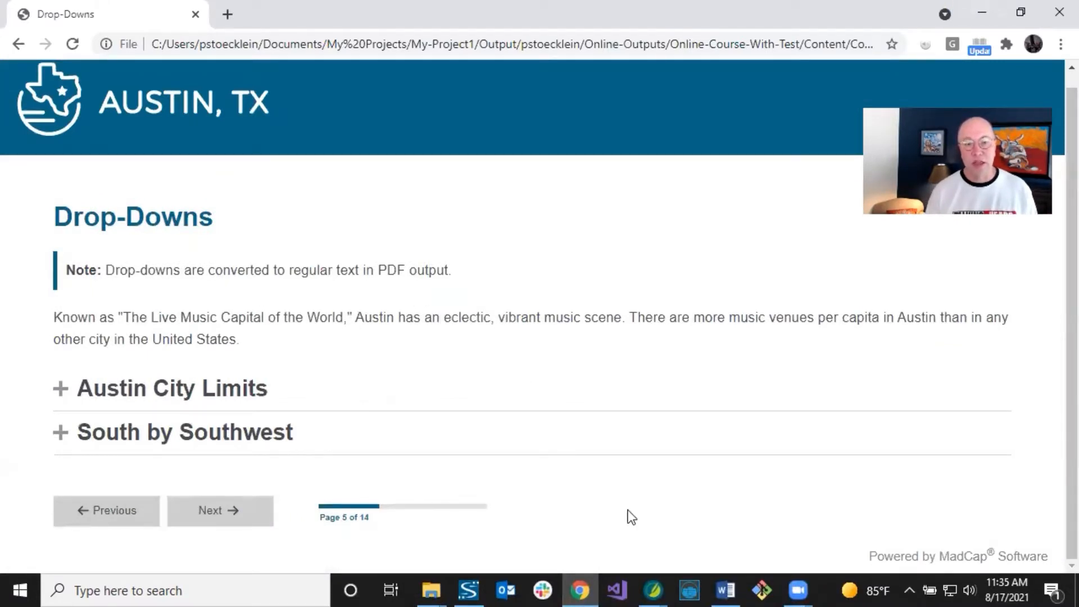
Switch back to the My-Project1 project in MadCap Flare and show the insert commands with the intro paragraph active
{"action": "left_click", "coordinate": [657, 582]}
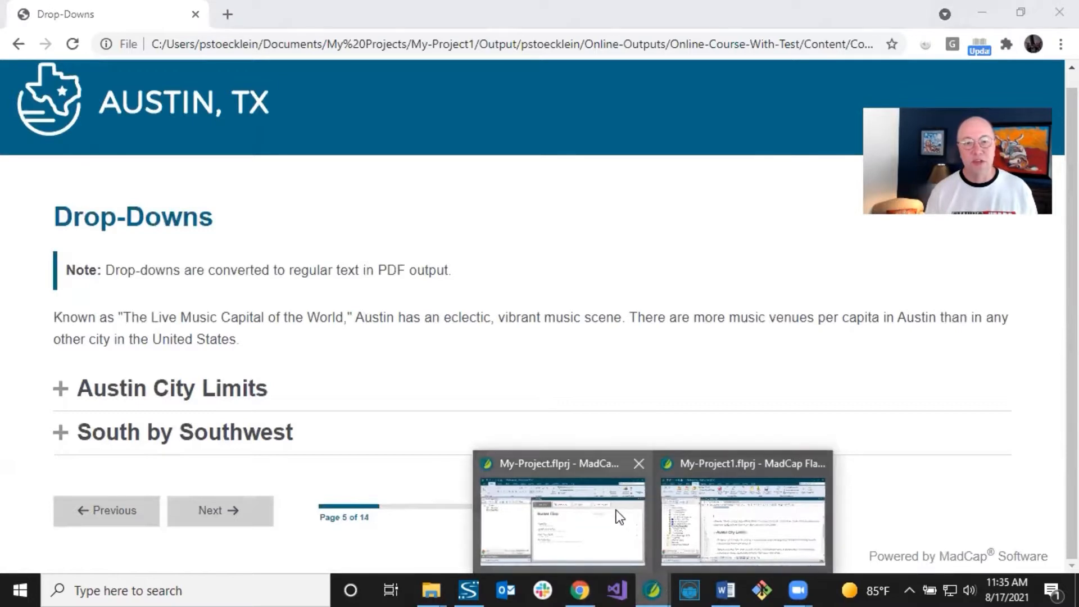
{"action": "left_click", "coordinate": [711, 518]}
{"action": "left_click", "coordinate": [416, 284]}
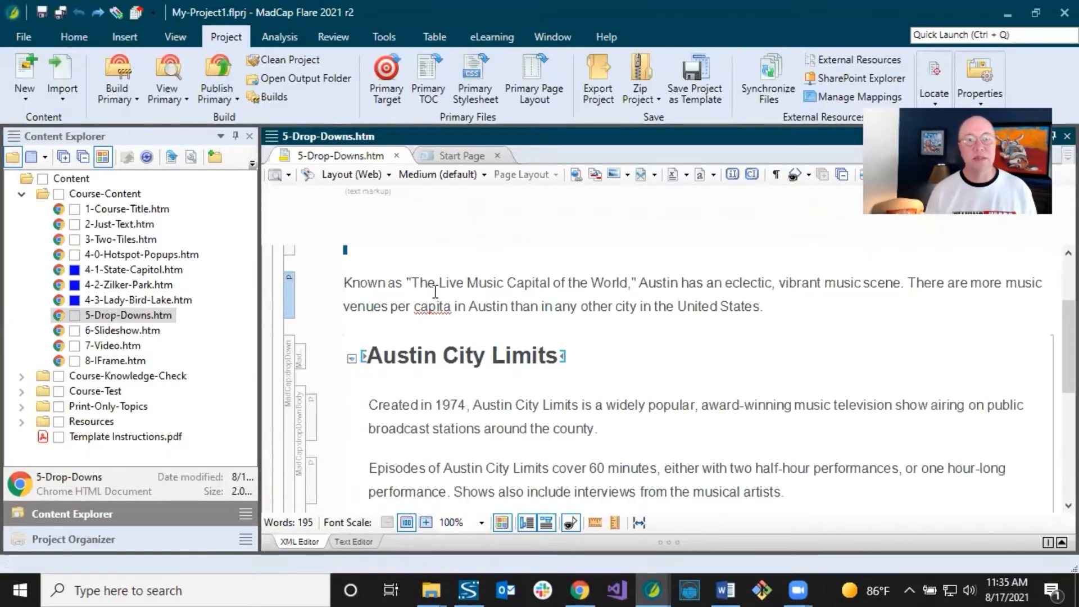
{"action": "left_click", "coordinate": [124, 38]}
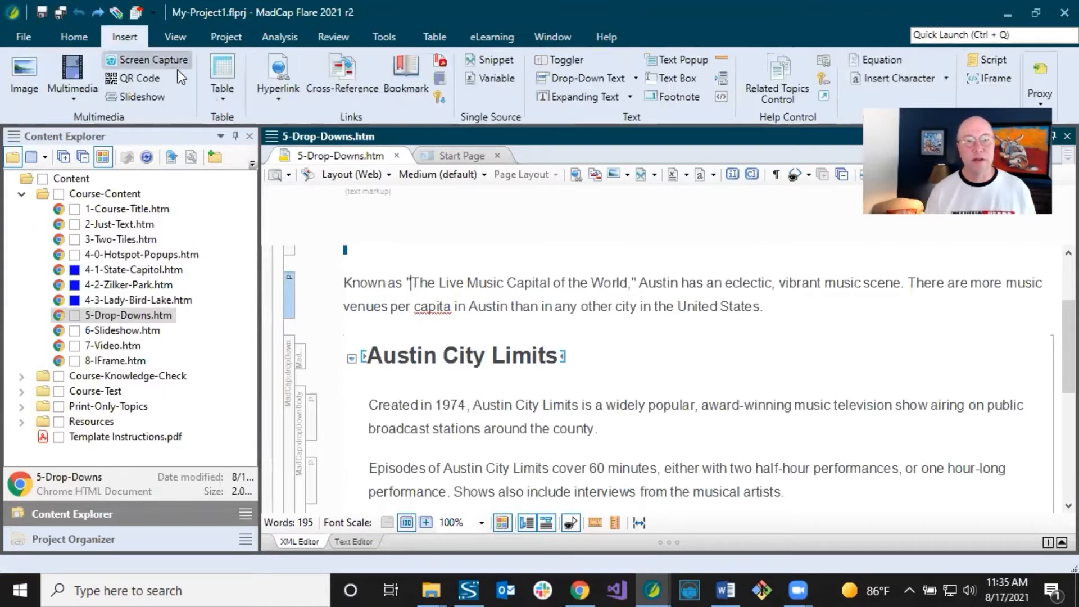
{"action": "left_click", "coordinate": [378, 284]}
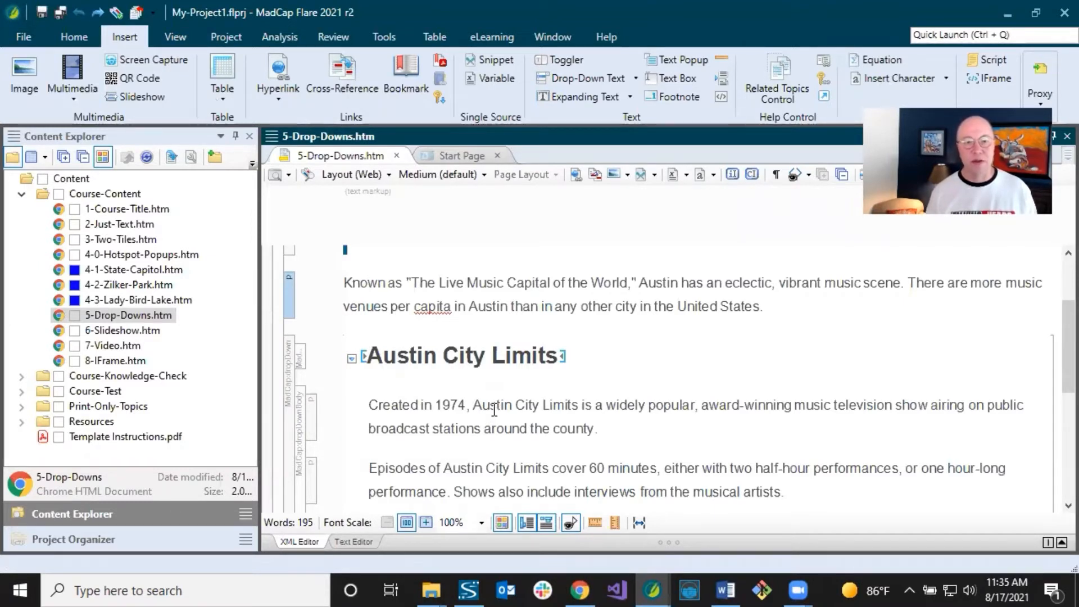
Review the Austin City Limits drop-down head and body, plus the first sentence of the intro paragraph above it
{"action": "scroll", "coordinate": [494, 411], "scroll_direction": "down", "scroll_amount": 3}
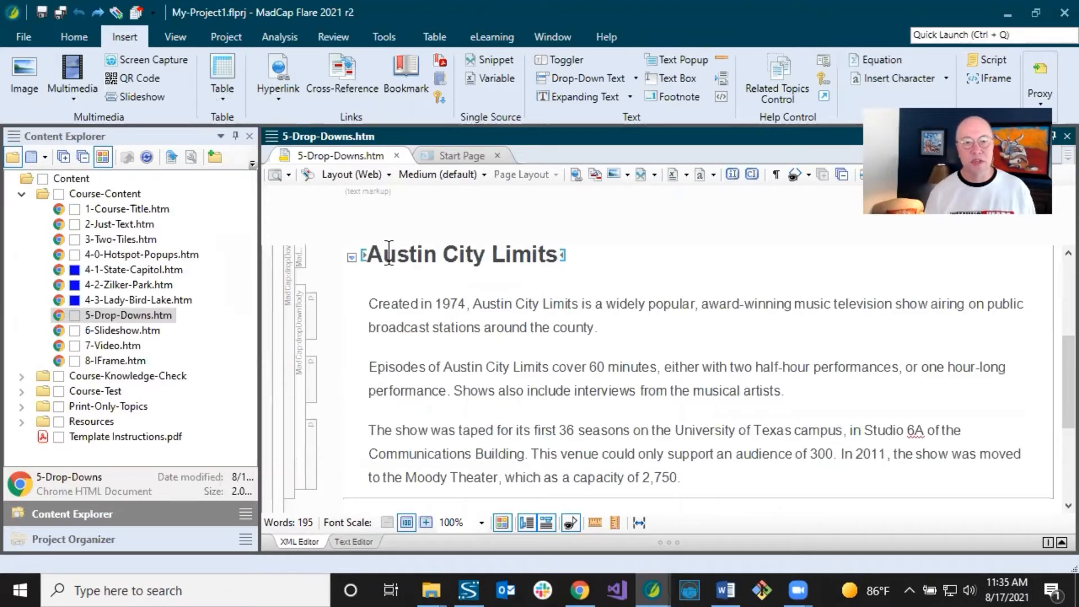
{"action": "left_click_drag", "start_coordinate": [384, 258], "coordinate": [467, 267]}
{"action": "left_click_drag", "start_coordinate": [419, 308], "coordinate": [442, 435]}
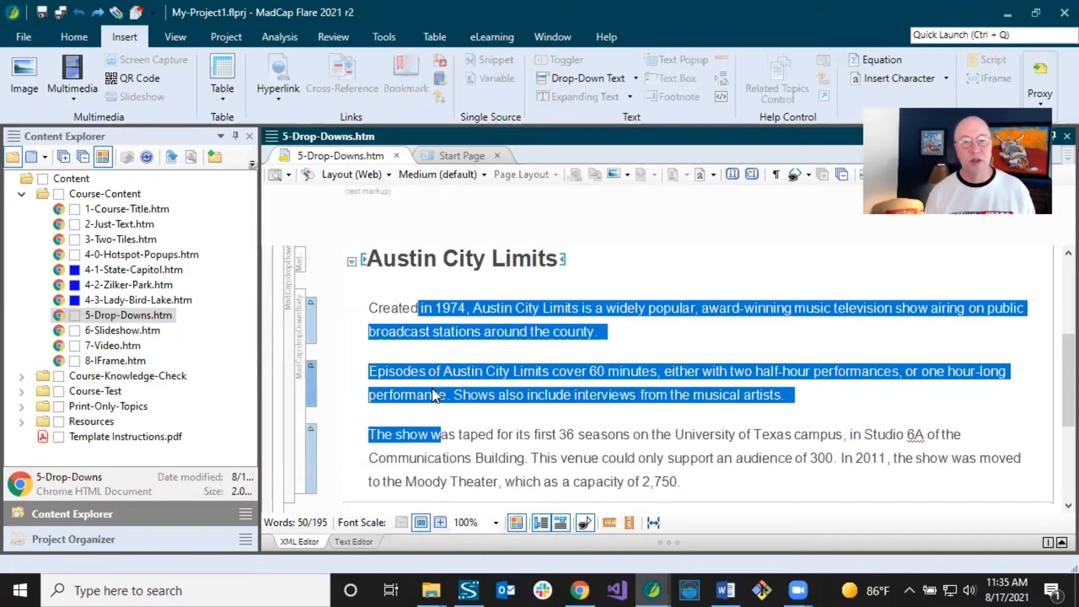
{"action": "scroll", "coordinate": [433, 389], "scroll_direction": "up", "scroll_amount": 2}
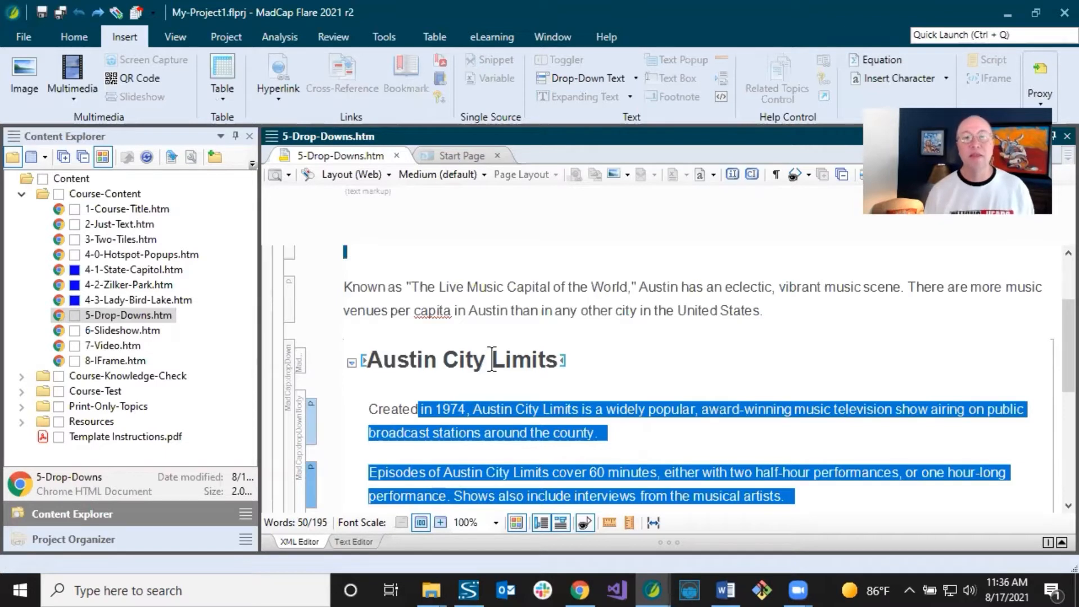
{"action": "left_click", "coordinate": [492, 304]}
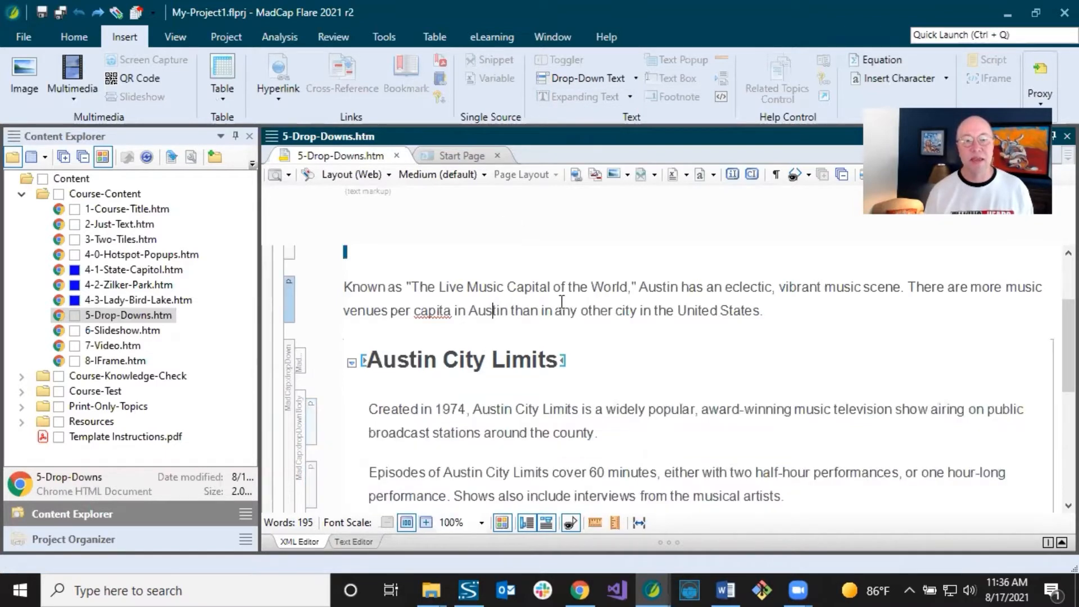
{"action": "left_click_drag", "start_coordinate": [344, 289], "coordinate": [909, 292]}
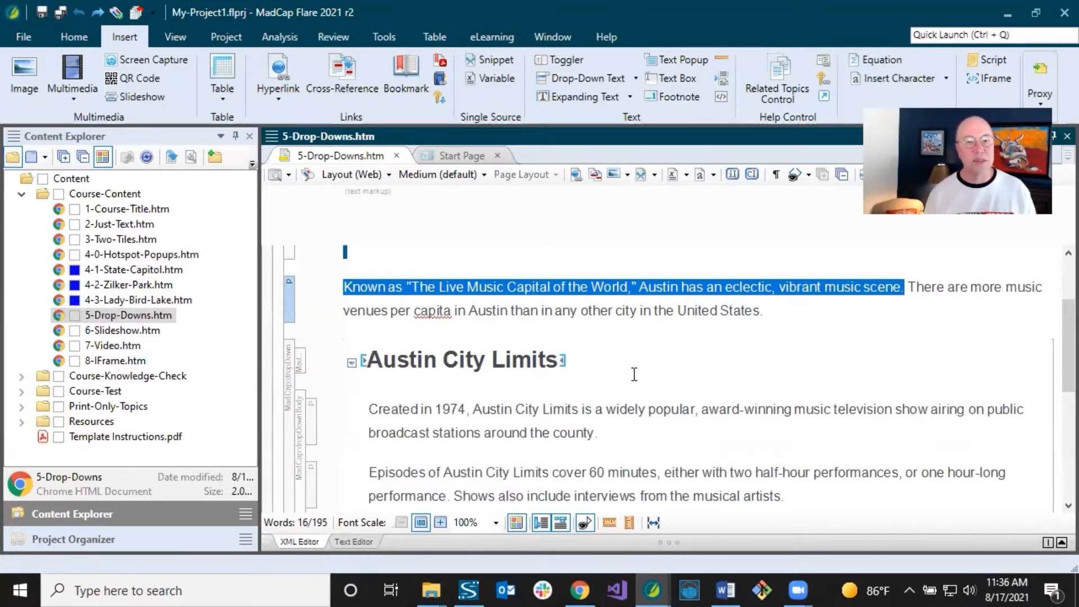
{"action": "left_click", "coordinate": [639, 311]}
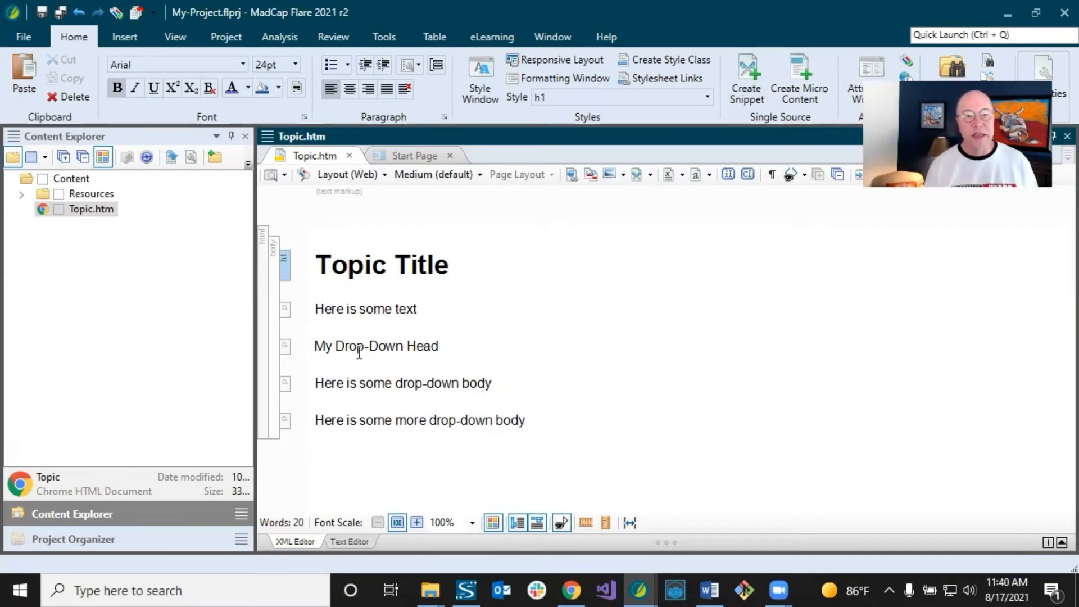
Add a paragraph reading "dsfdsfds" after "Here is some more drop-down body" and save the topic
{"action": "left_click", "coordinate": [316, 346]}
{"action": "left_click_drag", "start_coordinate": [316, 346], "coordinate": [529, 420]}
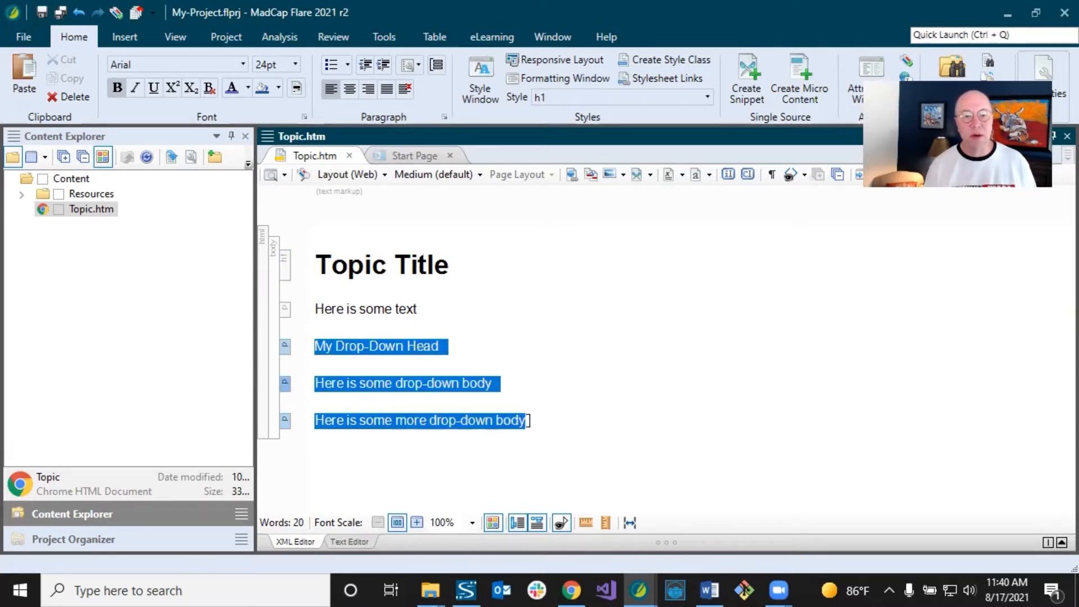
{"action": "left_click", "coordinate": [554, 420]}
{"action": "key", "text": "Return"}
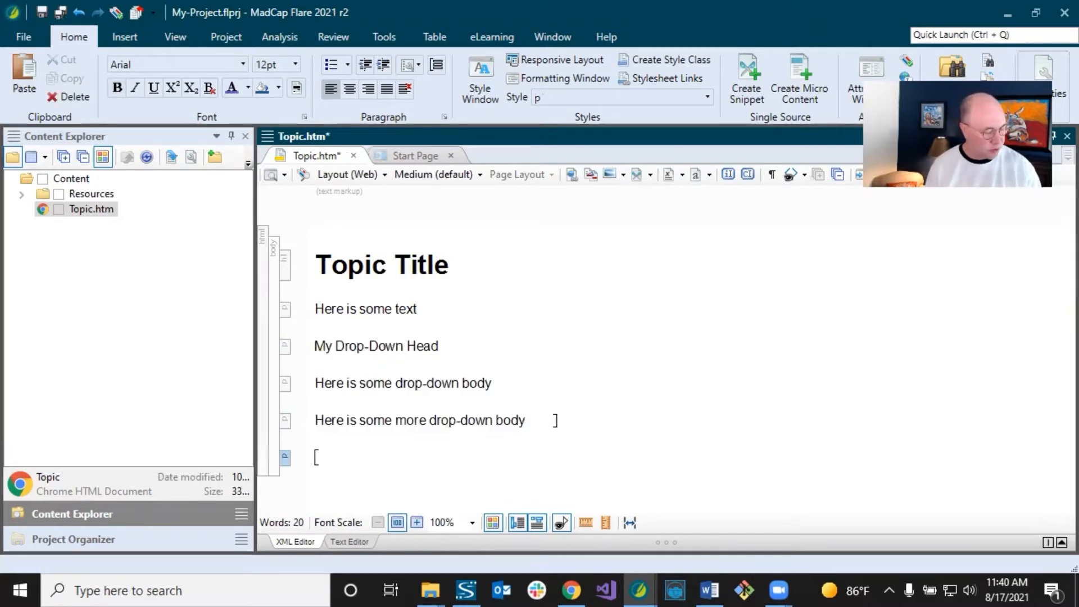
{"action": "type", "text": "dsfdsfds"}
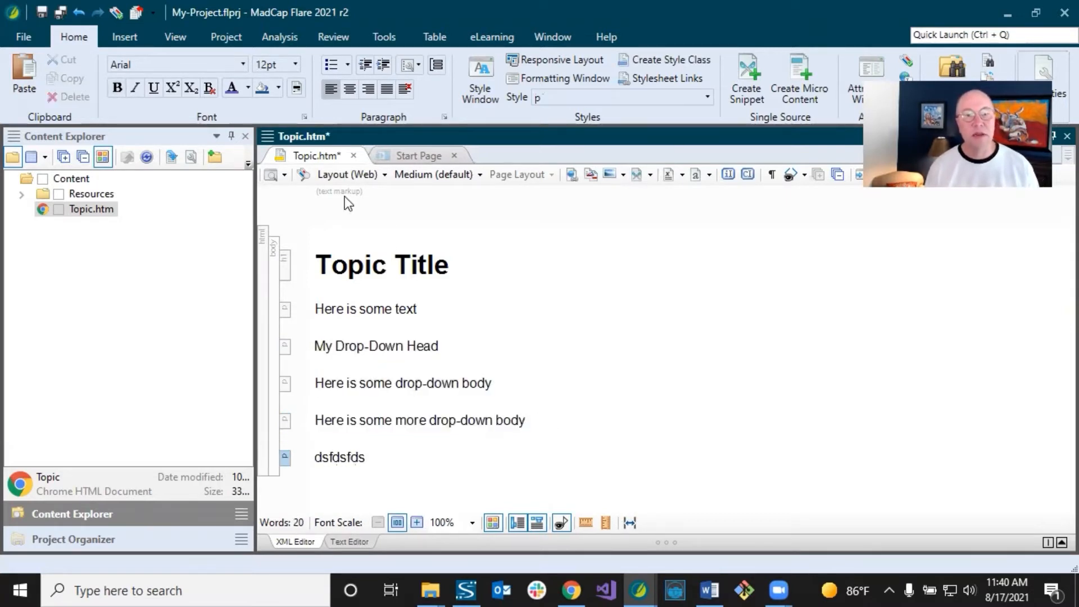
{"action": "left_click", "coordinate": [42, 12]}
Convert "My Drop-Down Head" and the two body paragraphs below it into drop-down text, with the first paragraph as head, and save the topic
{"action": "left_click", "coordinate": [403, 374]}
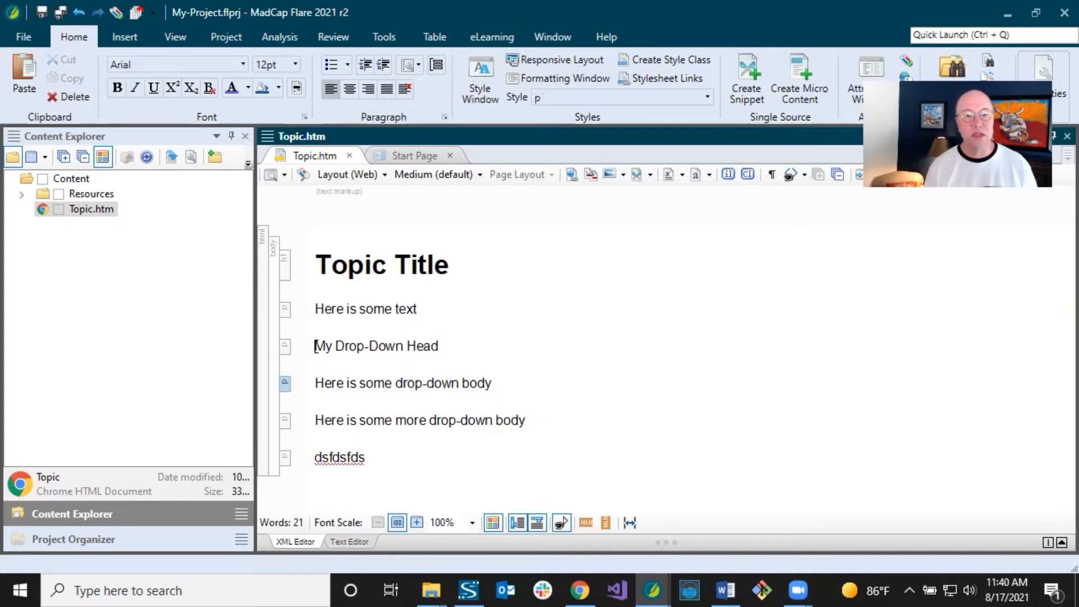
{"action": "left_click_drag", "start_coordinate": [315, 345], "coordinate": [544, 421]}
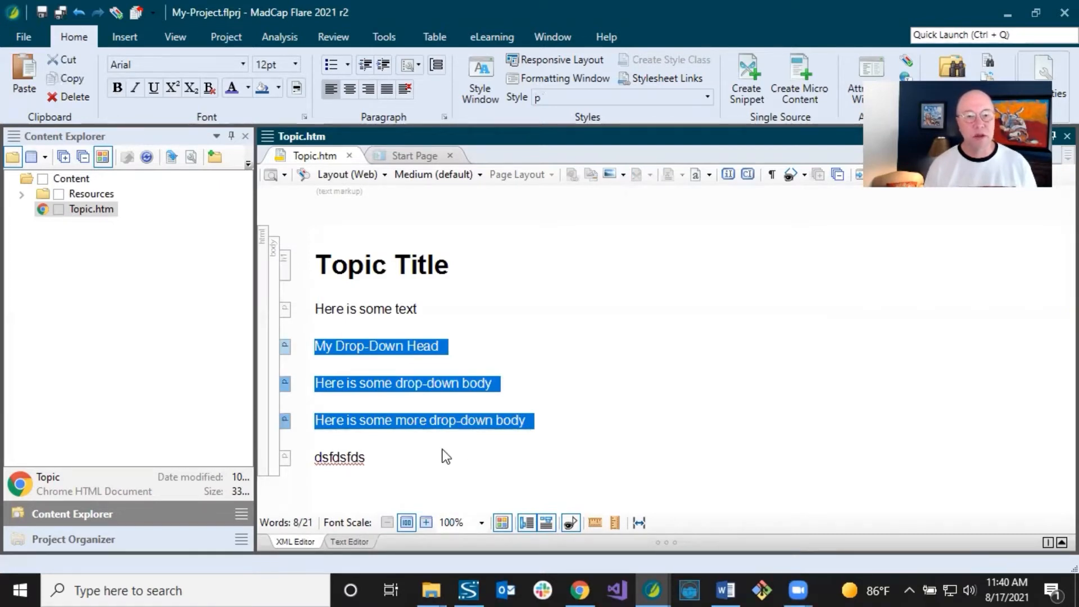
{"action": "left_click", "coordinate": [353, 345]}
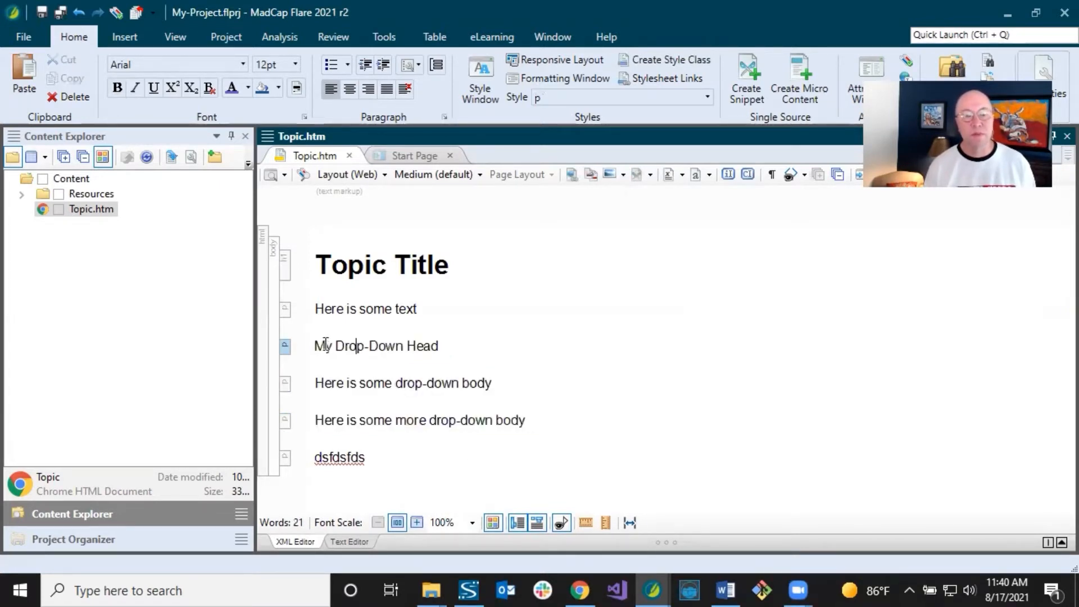
{"action": "left_click_drag", "start_coordinate": [316, 345], "coordinate": [530, 416]}
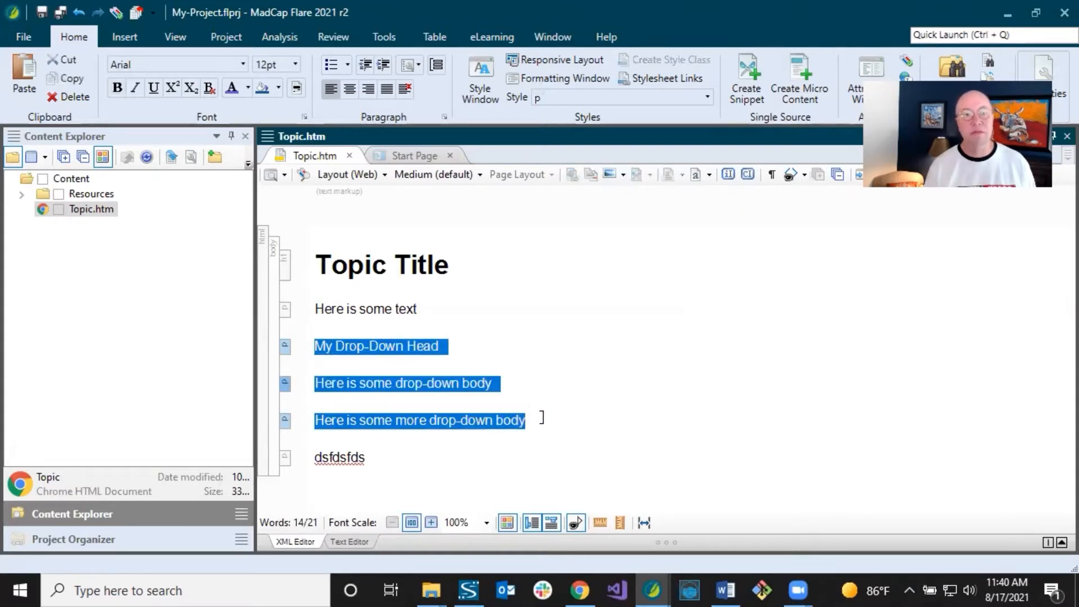
{"action": "left_click", "coordinate": [127, 38]}
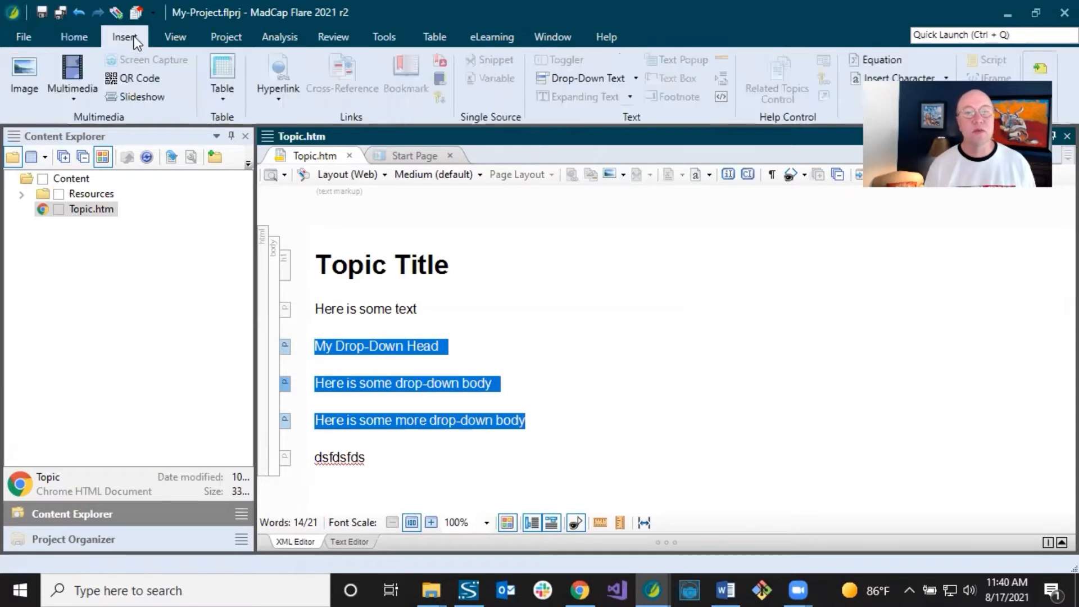
{"action": "left_click", "coordinate": [595, 79]}
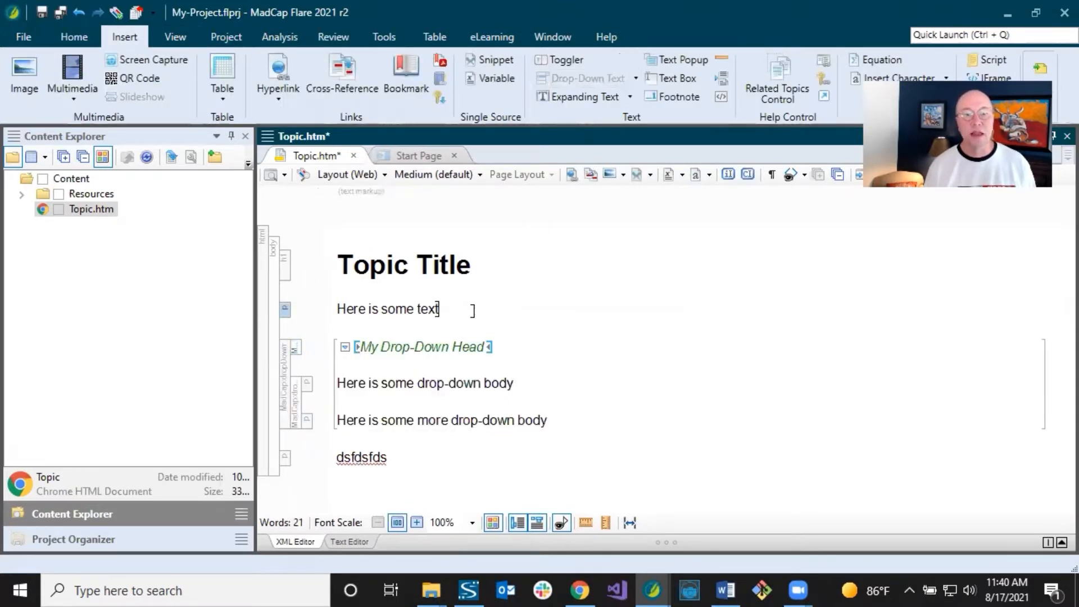
{"action": "left_click", "coordinate": [411, 349]}
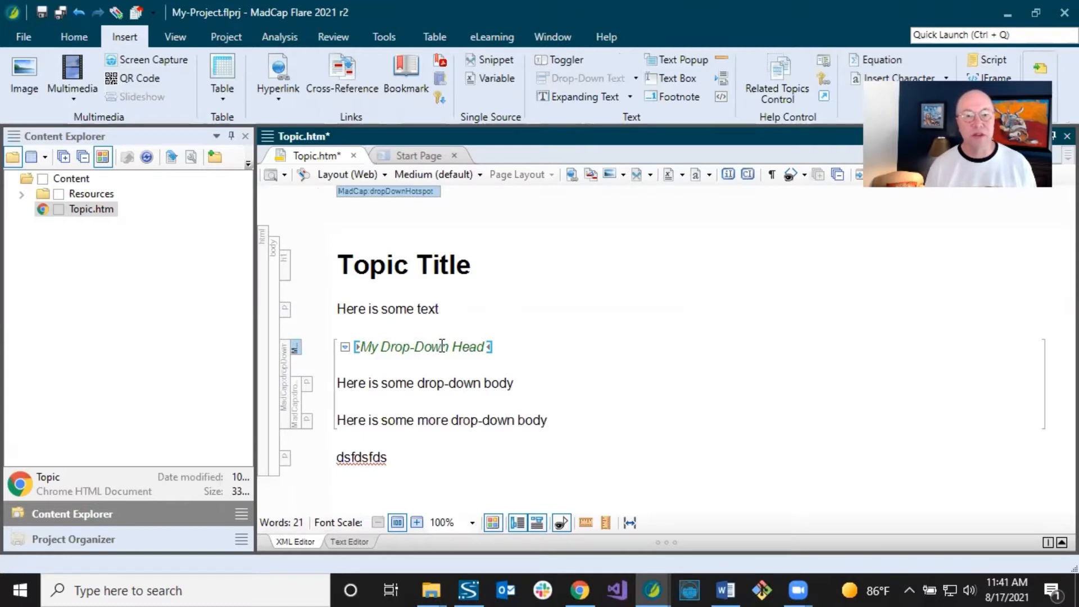
{"action": "left_click", "coordinate": [42, 12]}
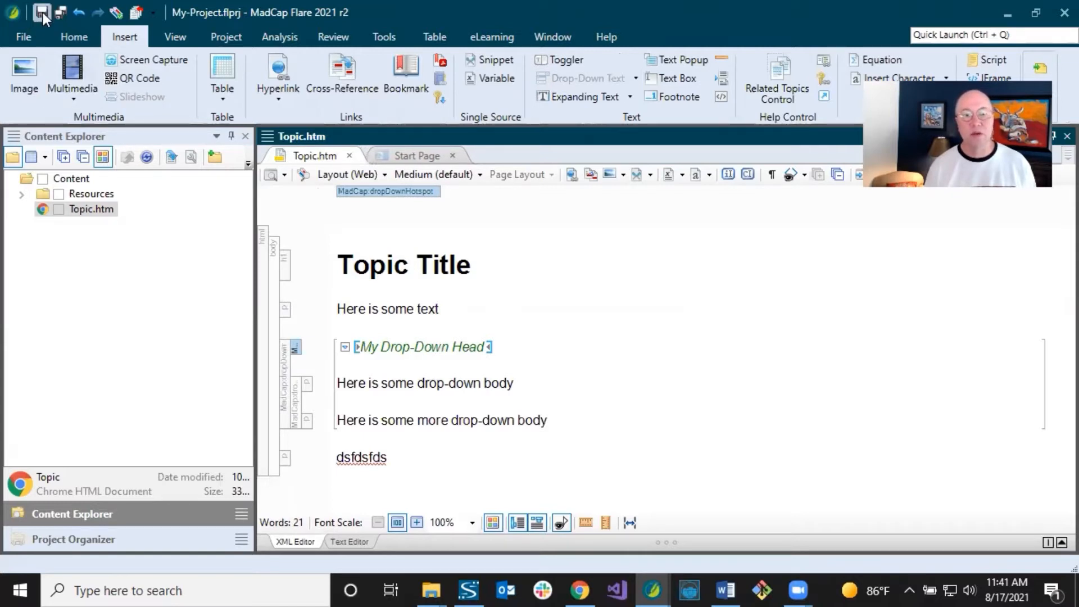
Insert a placeholder drop-down in a new paragraph below "Here is some text" and undo the insertion
{"action": "left_click", "coordinate": [444, 309]}
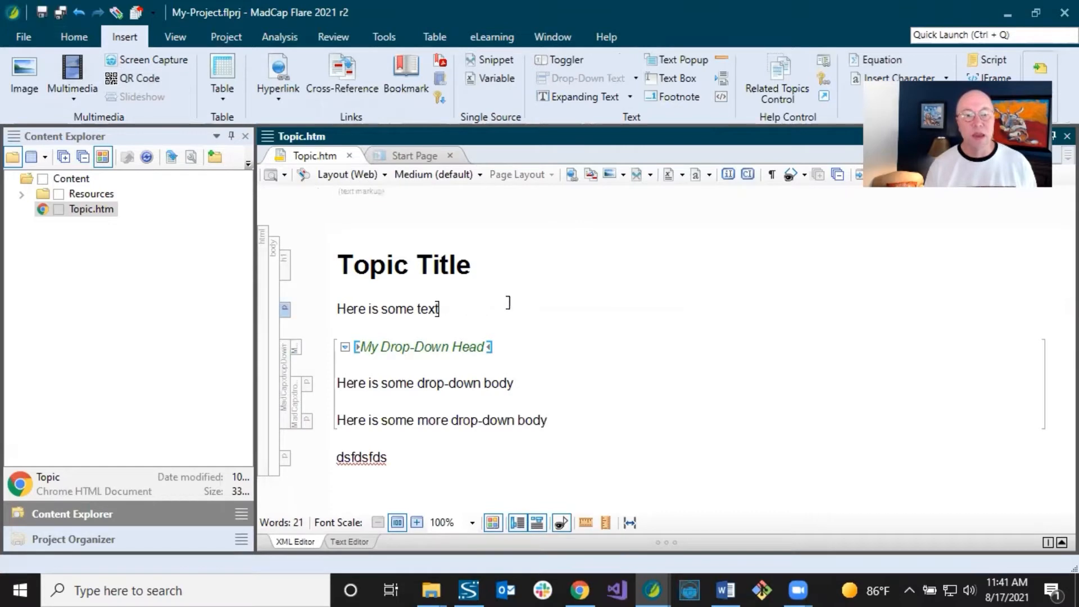
{"action": "key", "text": "Return"}
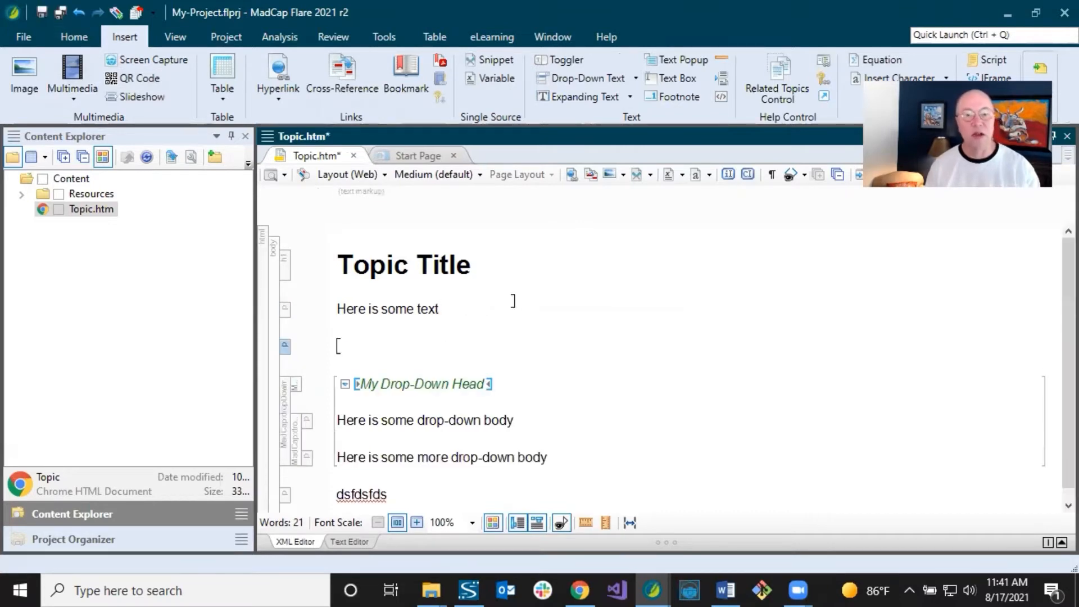
{"action": "left_click", "coordinate": [578, 77]}
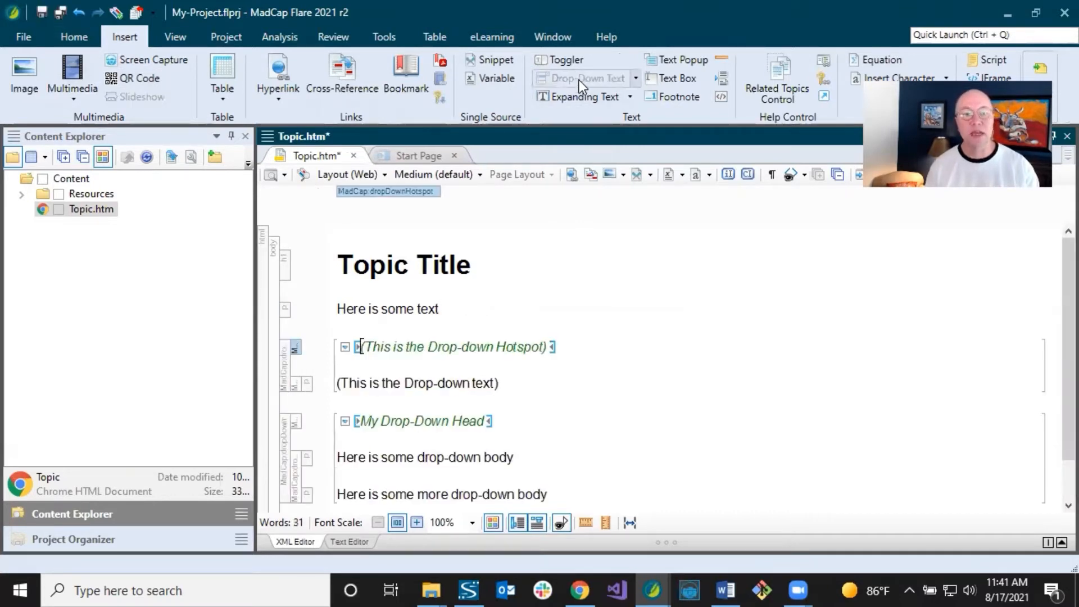
{"action": "left_click_drag", "start_coordinate": [374, 346], "coordinate": [489, 347]}
{"action": "left_click", "coordinate": [494, 347]}
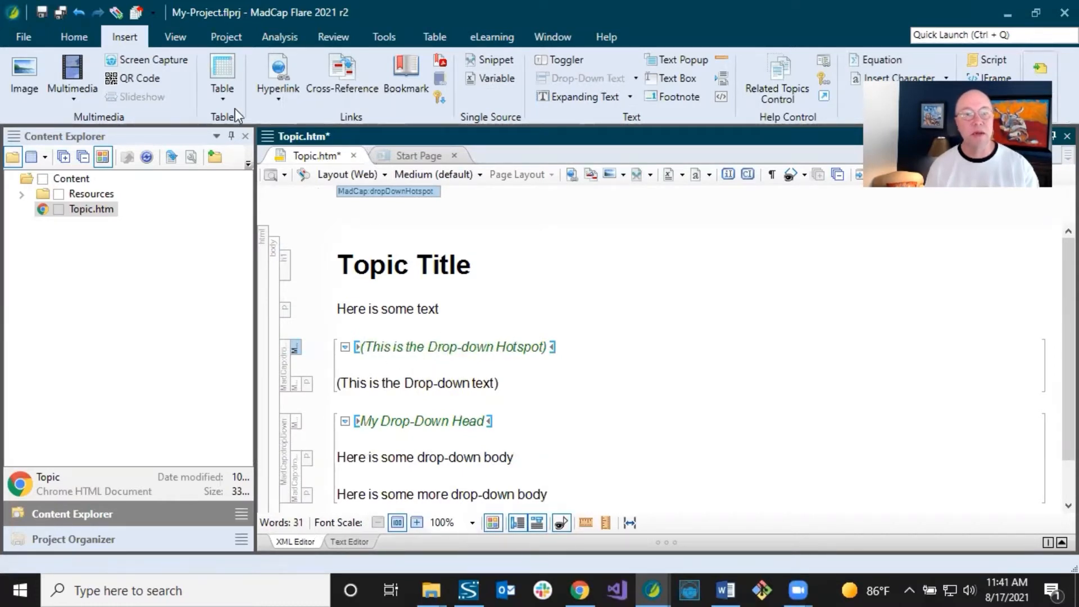
{"action": "left_click", "coordinate": [79, 12]}
{"action": "left_click", "coordinate": [79, 12]}
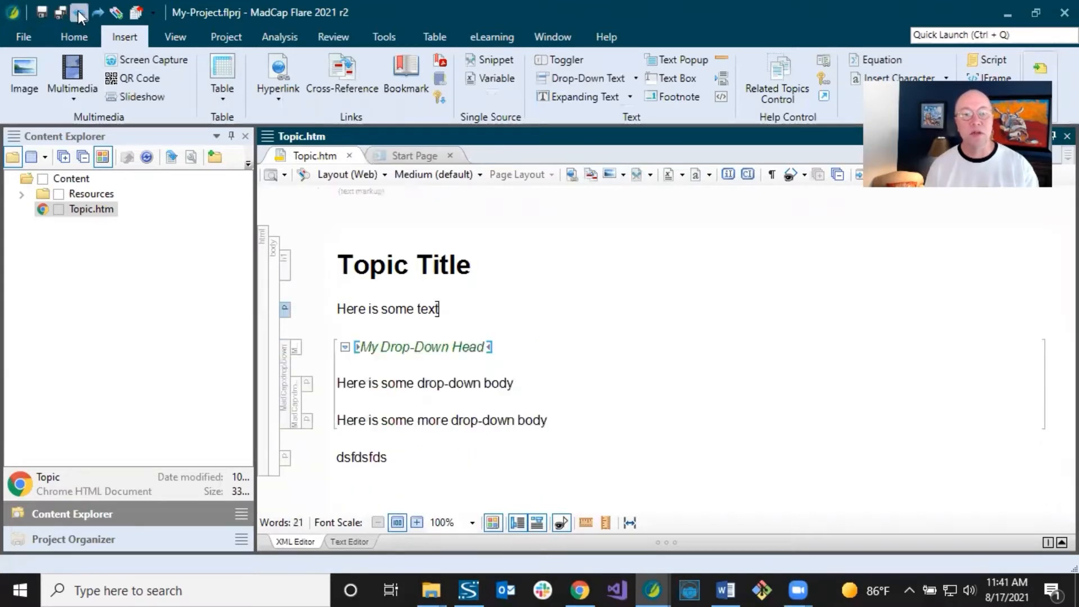
Review the "My Drop-Down Head" line and the two body paragraphs of the drop-down
{"action": "left_click", "coordinate": [443, 347]}
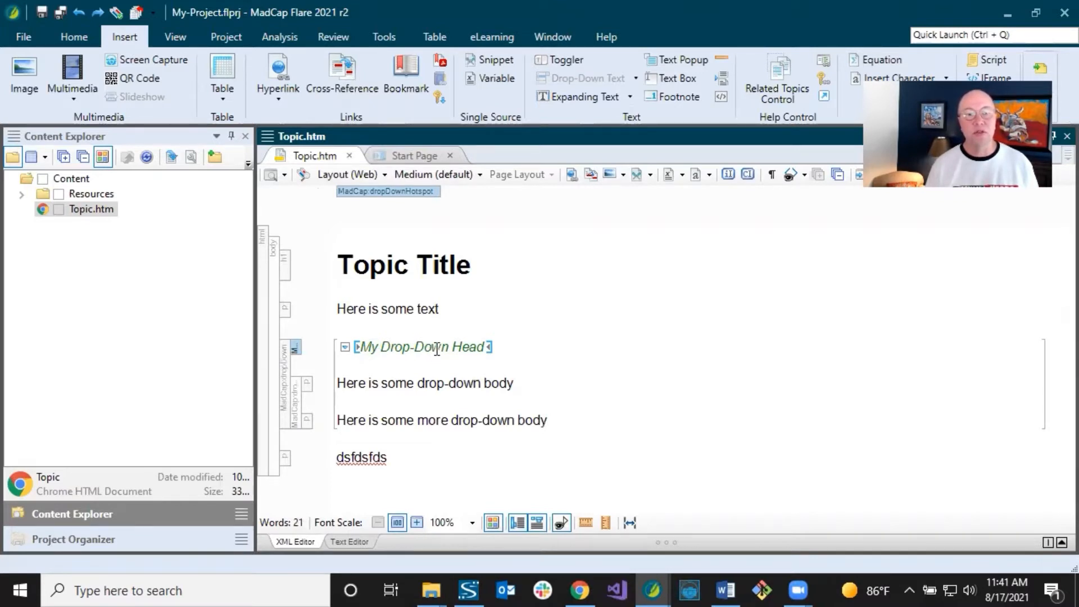
{"action": "left_click_drag", "start_coordinate": [407, 383], "coordinate": [422, 415]}
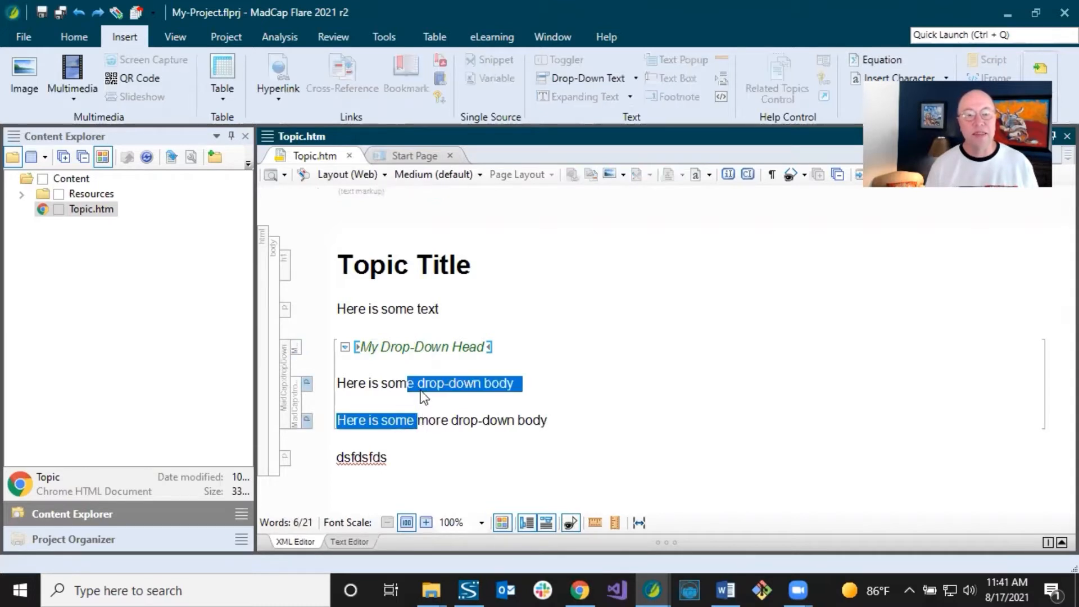
{"action": "left_click", "coordinate": [422, 385]}
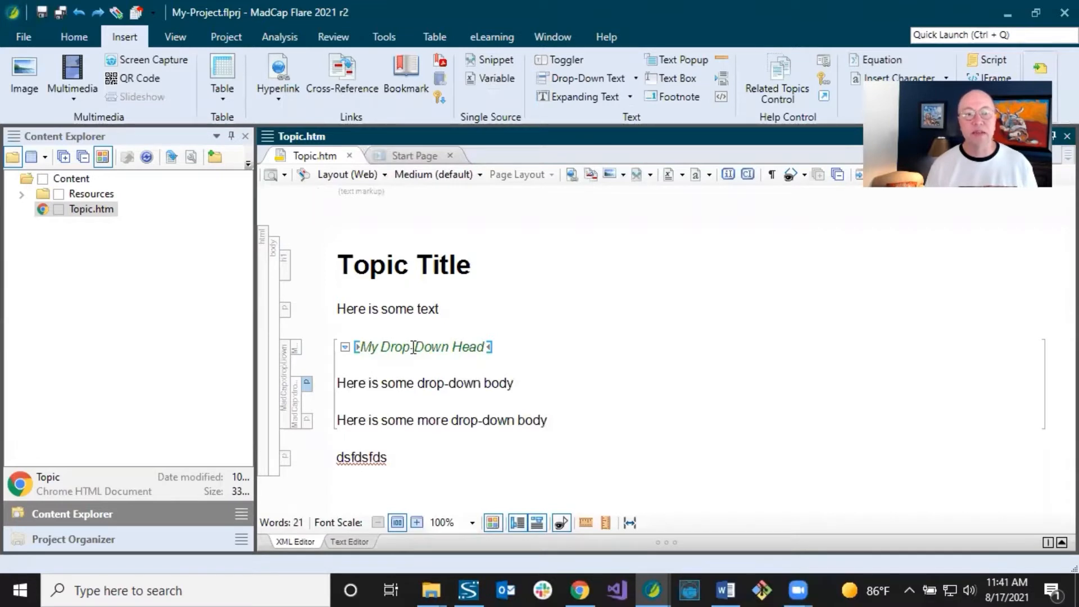
Try limiting the drop-down hotspot to the words "Drop-Down" in the head, and undo that hotspot change
{"action": "left_click_drag", "start_coordinate": [384, 345], "coordinate": [449, 343]}
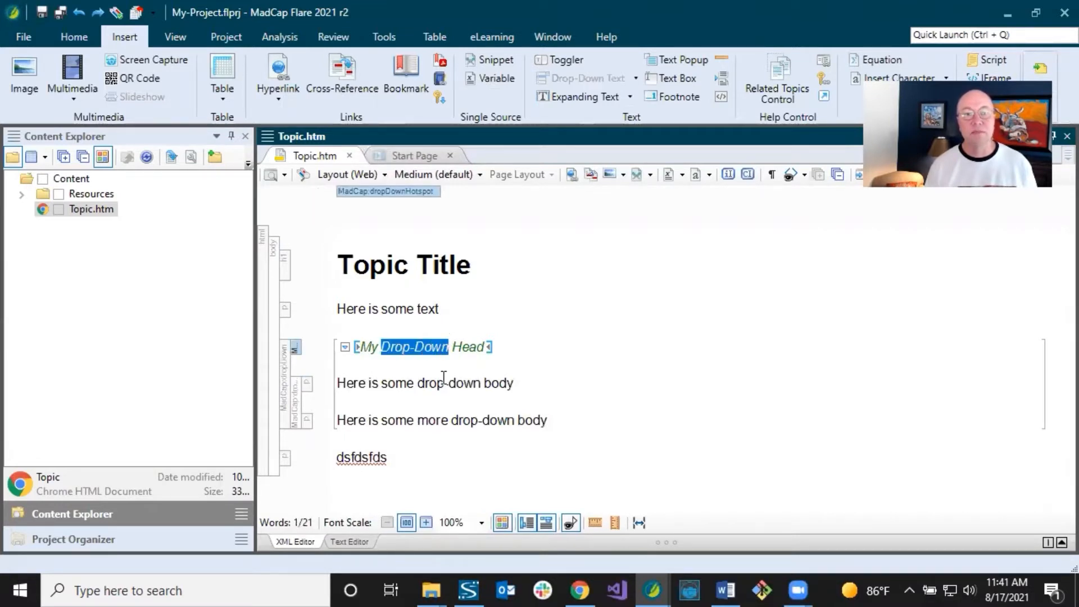
{"action": "left_click", "coordinate": [637, 80]}
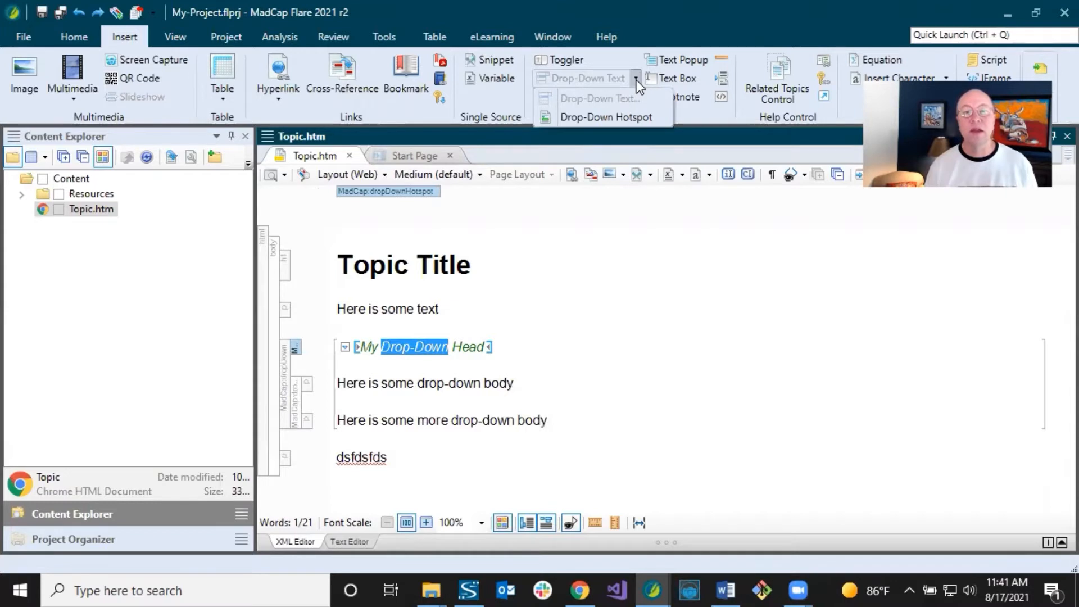
{"action": "left_click", "coordinate": [606, 116]}
{"action": "left_click", "coordinate": [479, 346]}
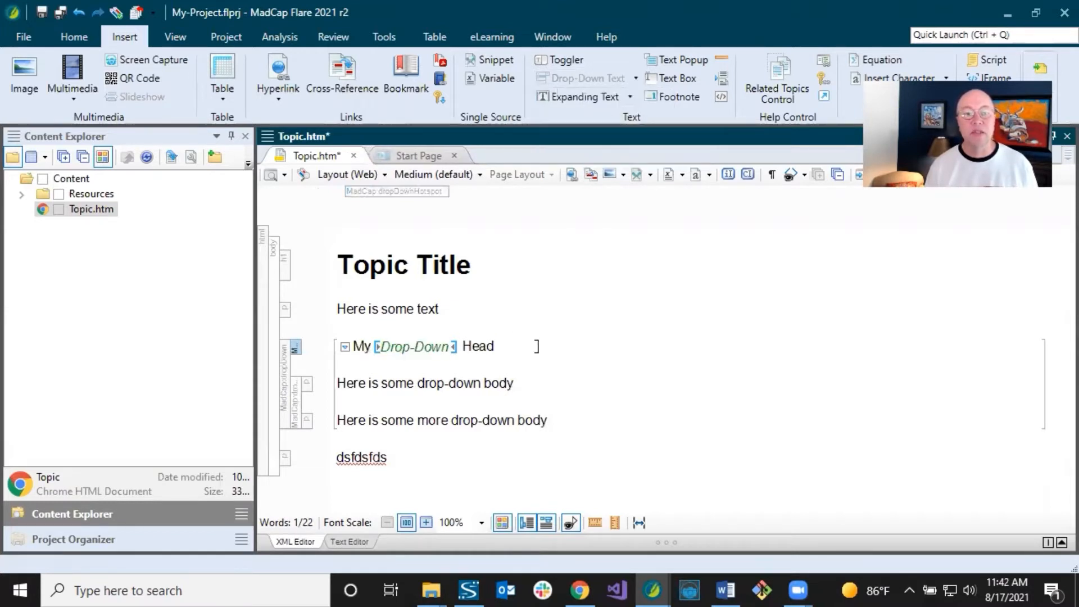
{"action": "left_click", "coordinate": [395, 347]}
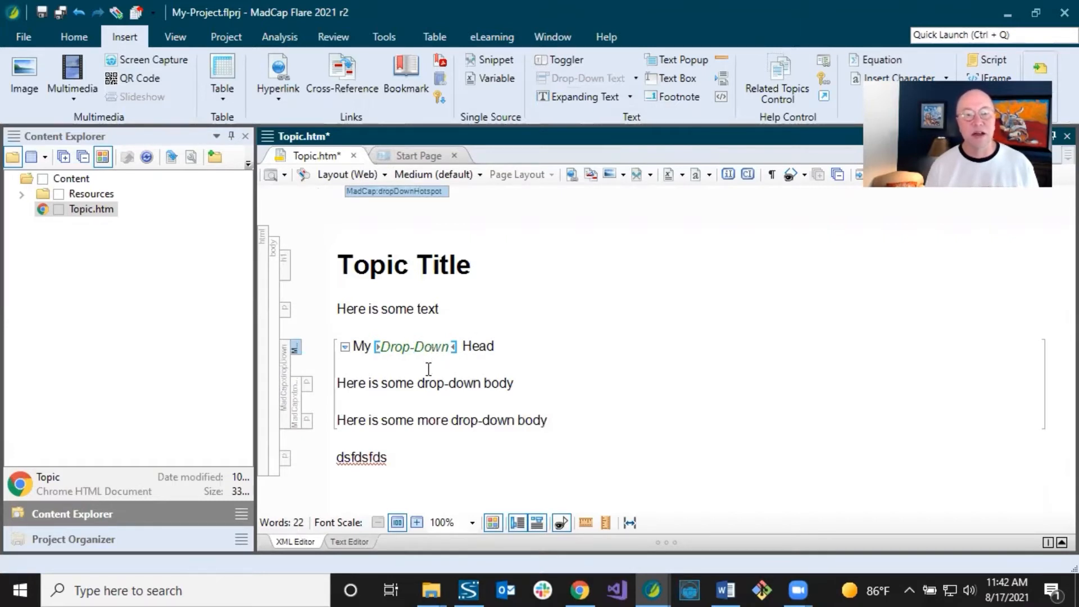
{"action": "left_click", "coordinate": [79, 12]}
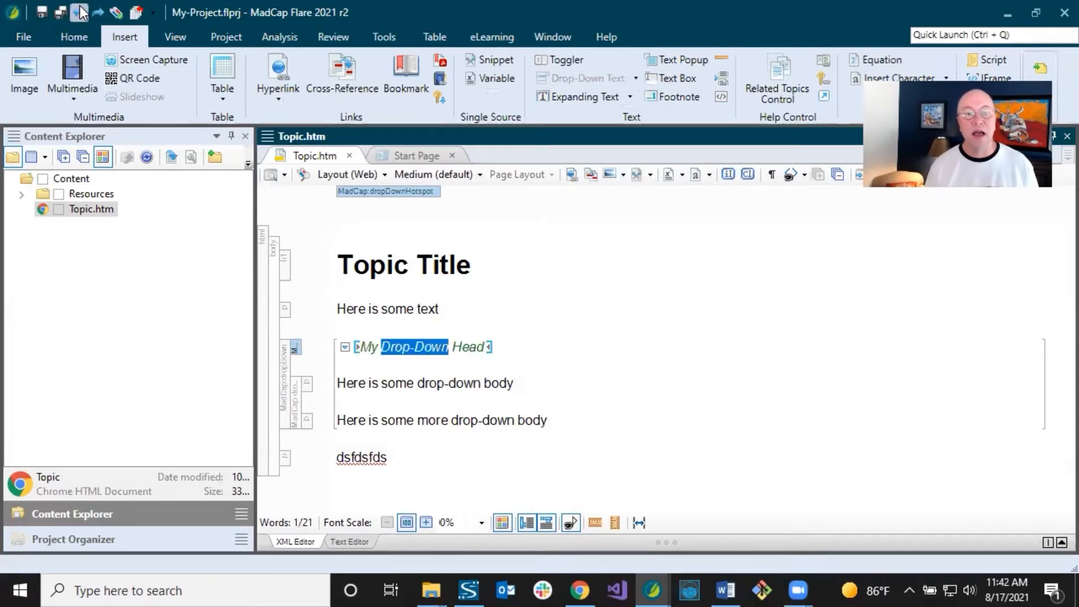
Enter "fdgfg" in the drop-down head just before the hotspot and undo the entry
{"action": "left_click", "coordinate": [442, 347]}
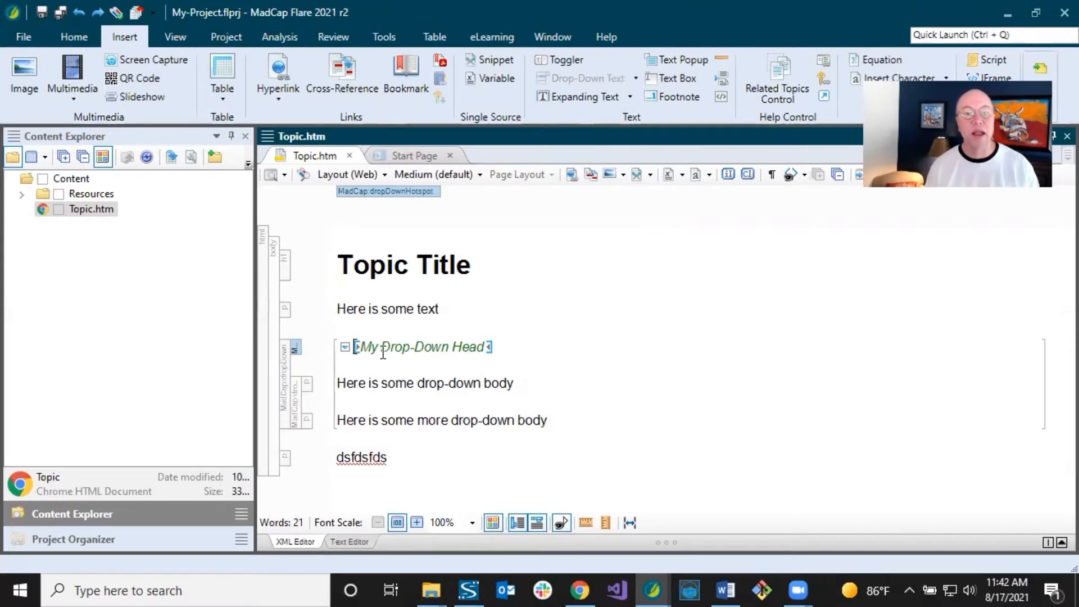
{"action": "type", "text": "fdgfg"}
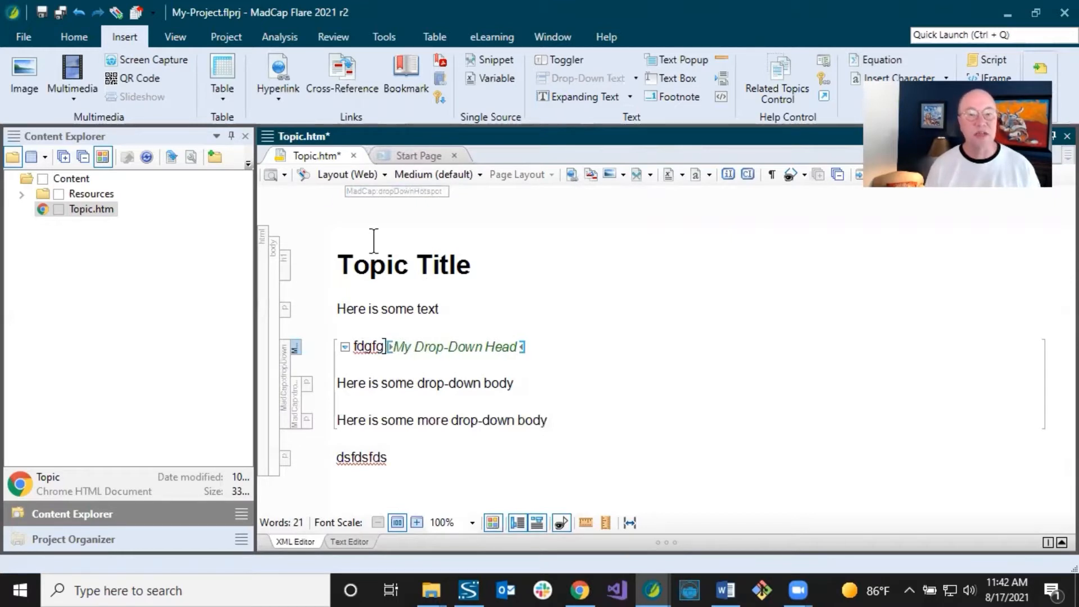
{"action": "left_click", "coordinate": [78, 13]}
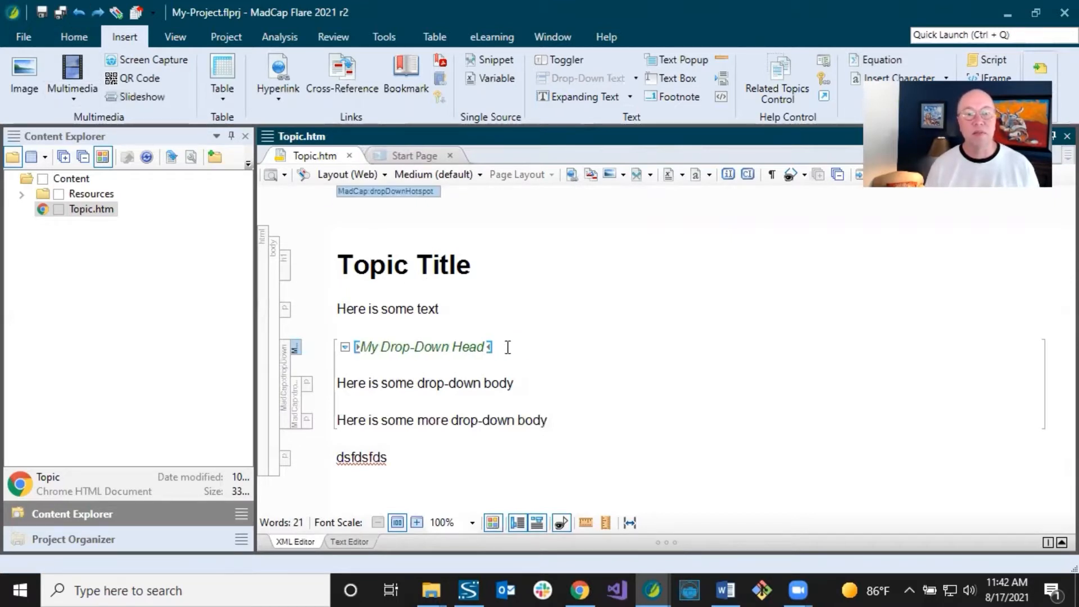
Make only "Drop-Down" the drop-down hotspot within "My Drop-Down Head"
{"action": "left_click_drag", "start_coordinate": [382, 348], "coordinate": [449, 347]}
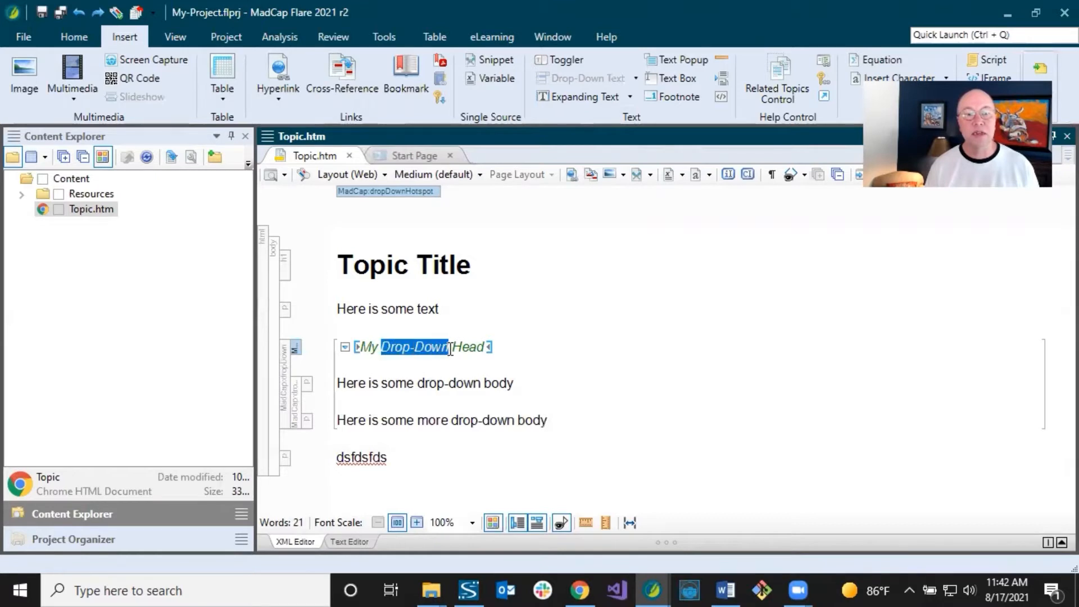
{"action": "left_click", "coordinate": [637, 79]}
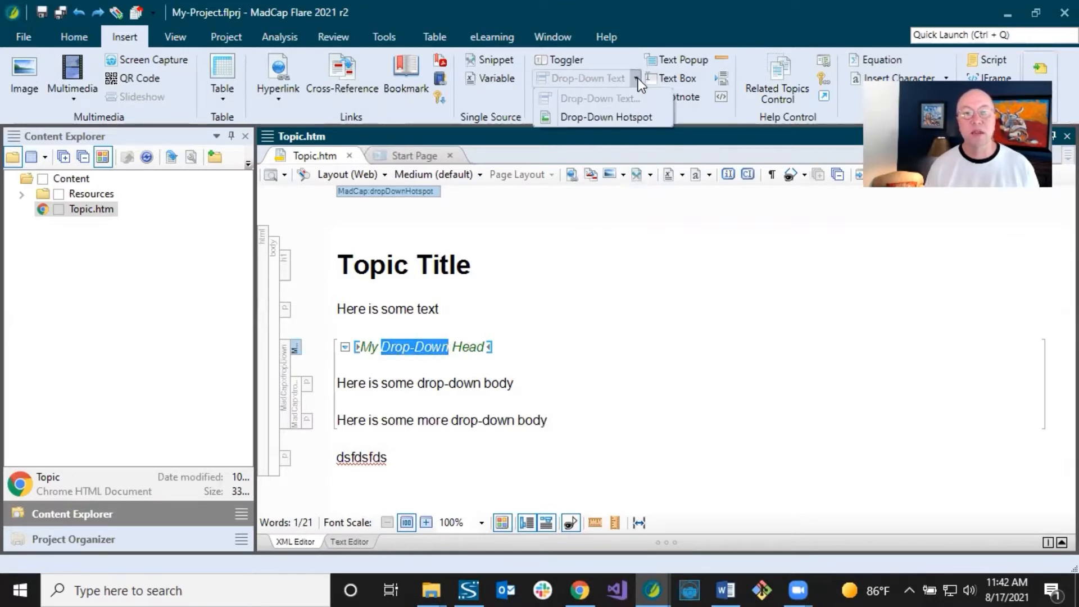
{"action": "left_click", "coordinate": [612, 117]}
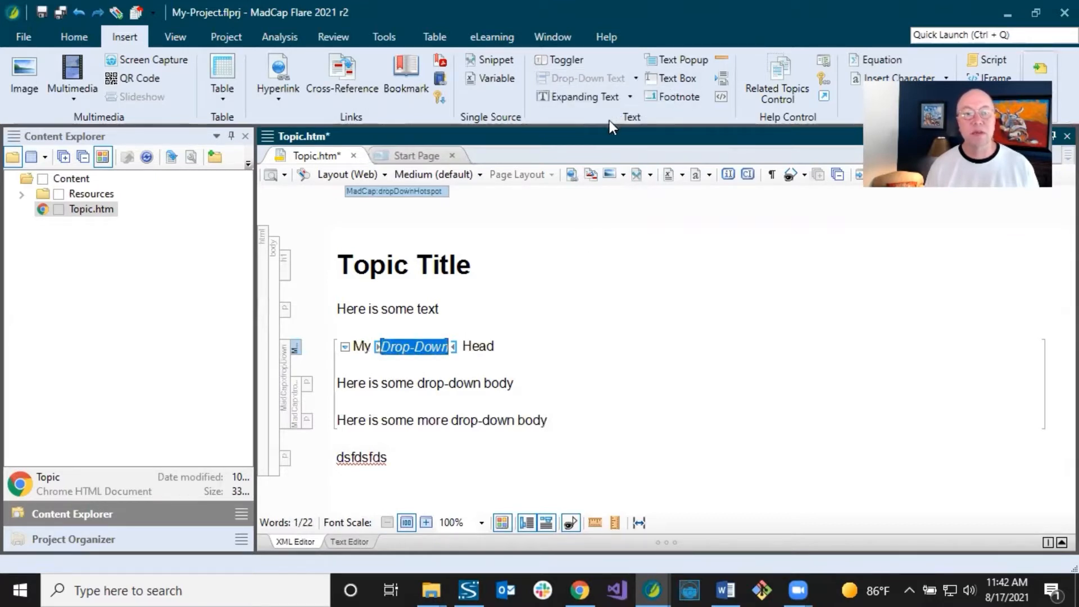
{"action": "left_click", "coordinate": [484, 345]}
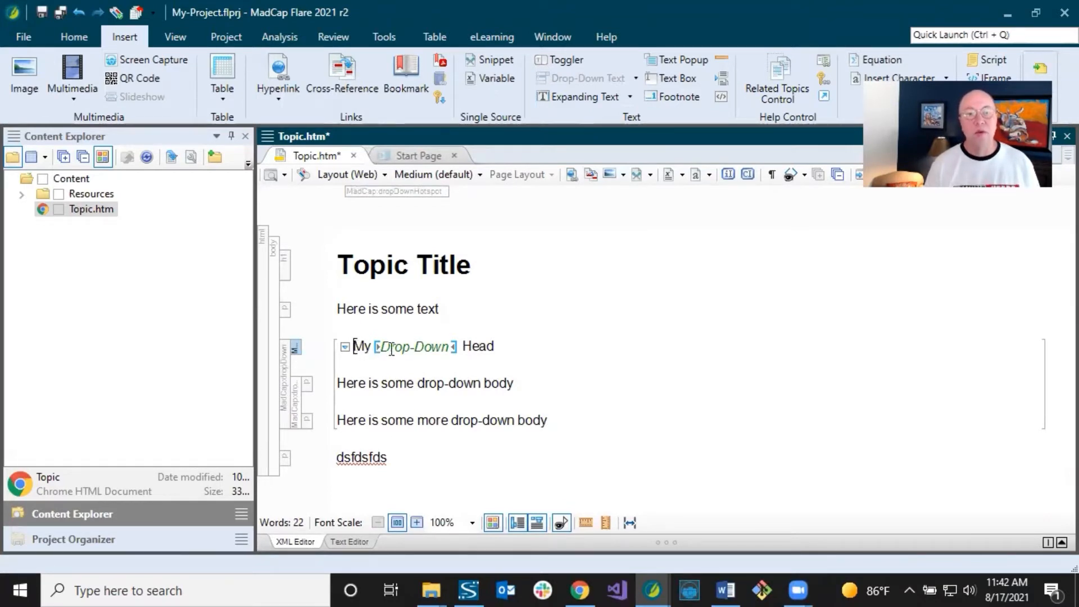
Place the cursor in the hotspot, open the project's Variables set to check its definitions, and close it
{"action": "left_click", "coordinate": [413, 346]}
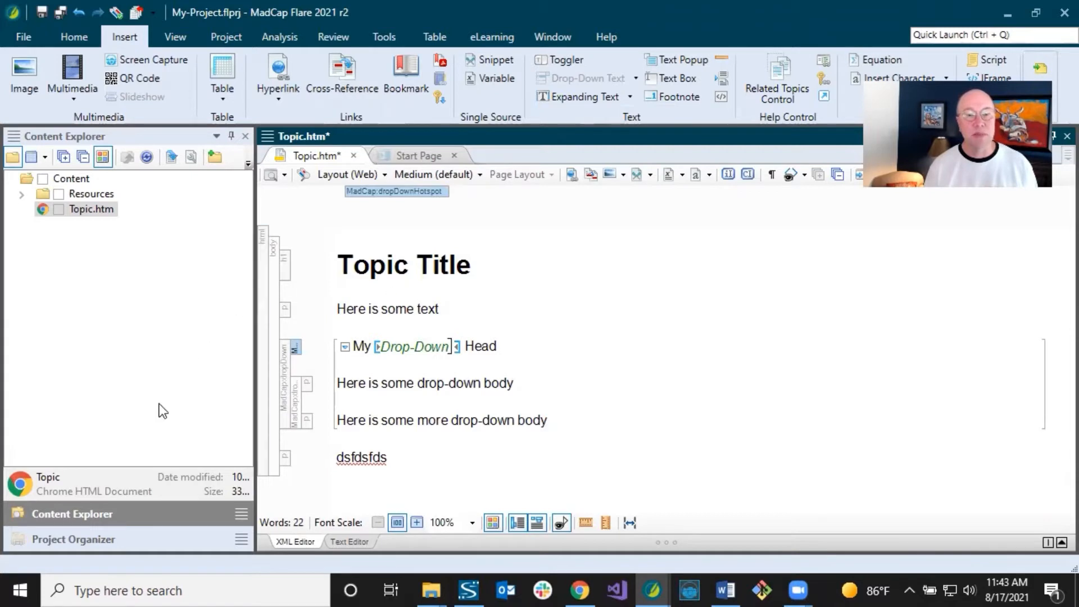
{"action": "left_click", "coordinate": [89, 535]}
{"action": "left_click", "coordinate": [20, 343]}
{"action": "double_click", "coordinate": [86, 357]}
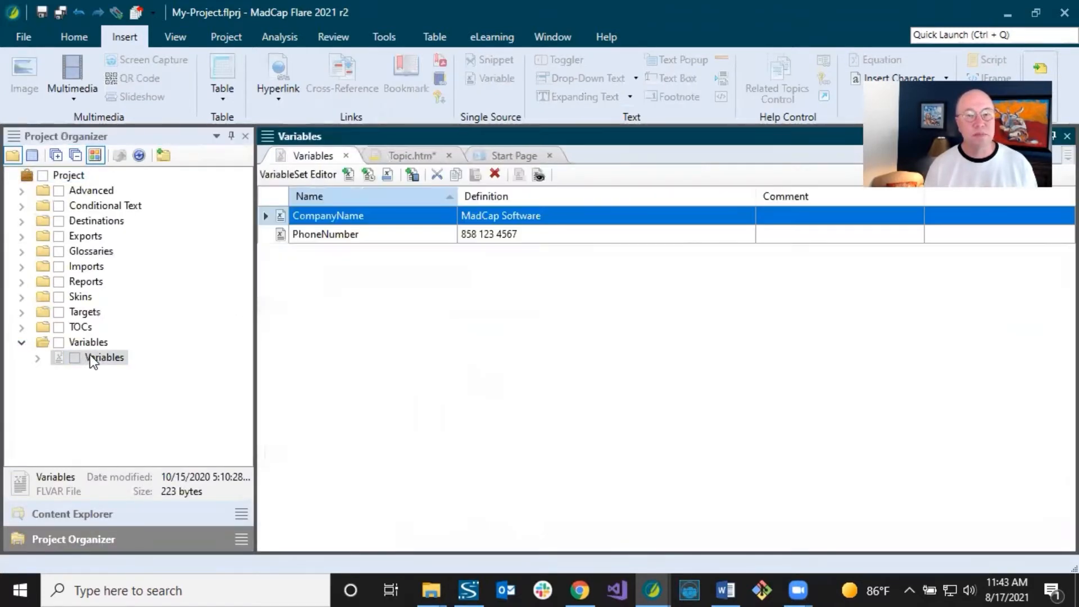
{"action": "left_click", "coordinate": [345, 155]}
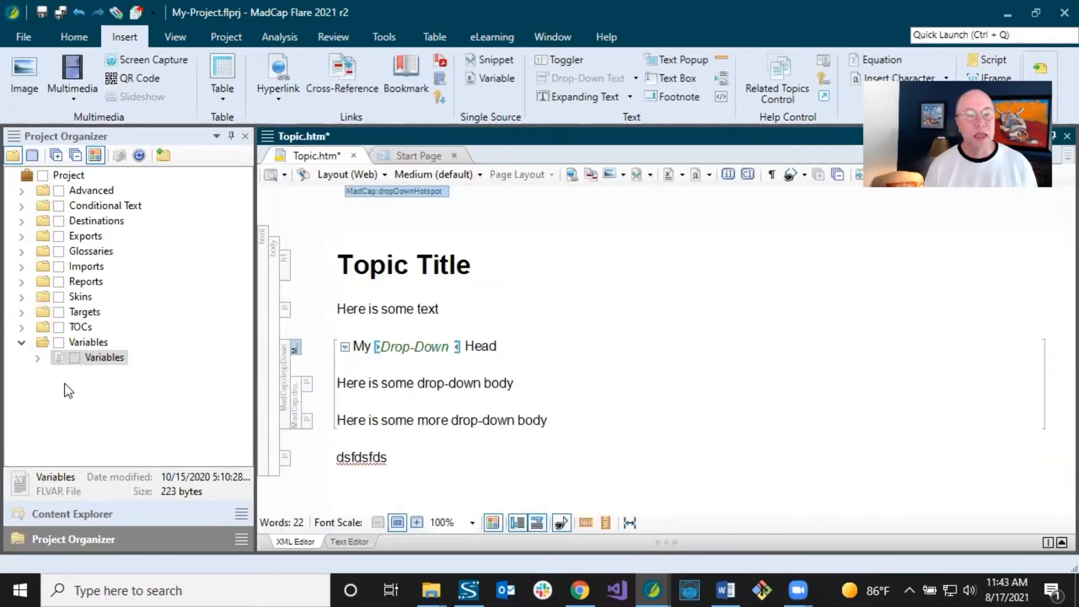
Insert the CompanyName variable after "Drop-Down" inside the hotspot and undo the insertion
{"action": "left_click", "coordinate": [37, 358]}
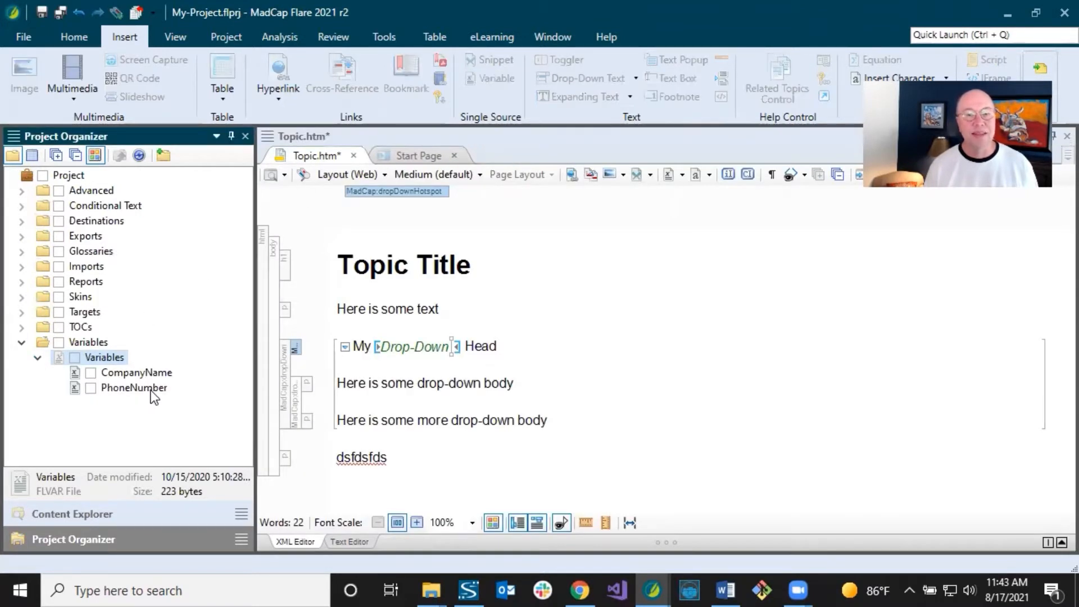
{"action": "left_click_drag", "start_coordinate": [151, 376], "coordinate": [457, 344]}
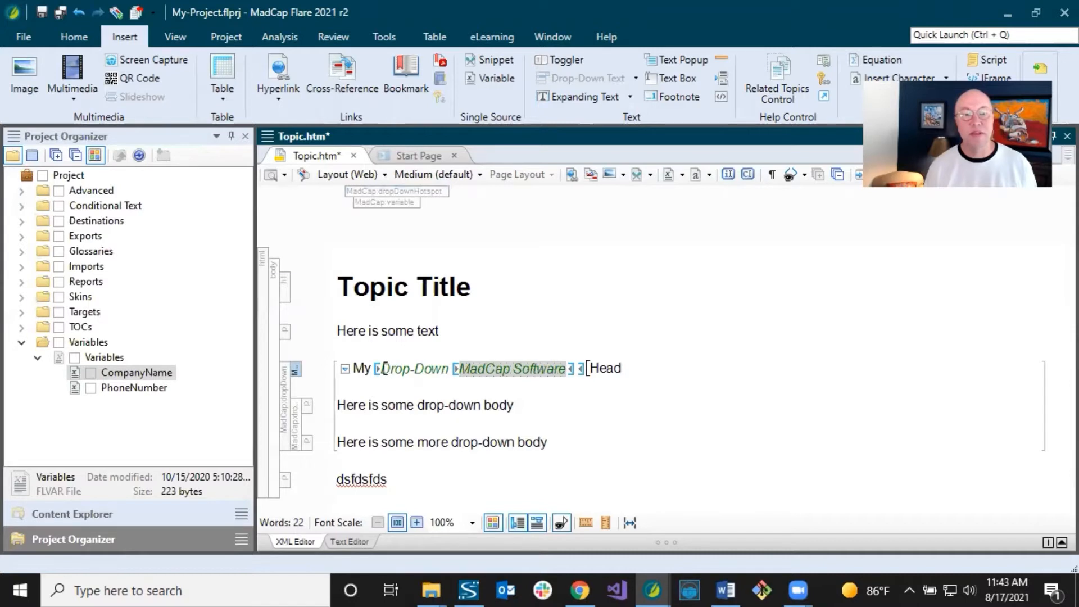
{"action": "left_click", "coordinate": [580, 367]}
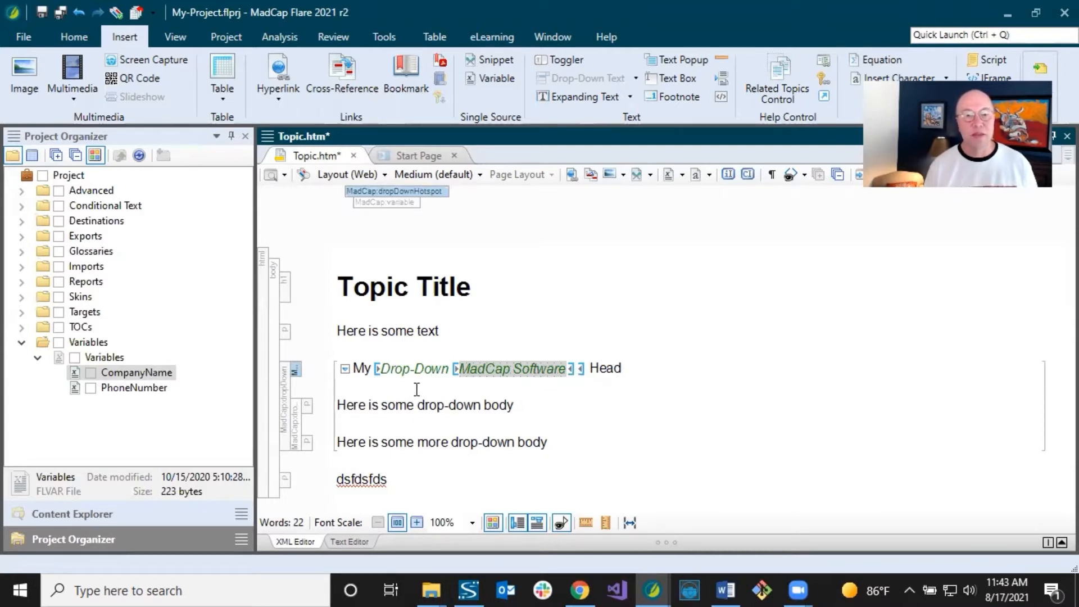
{"action": "left_click", "coordinate": [80, 13]}
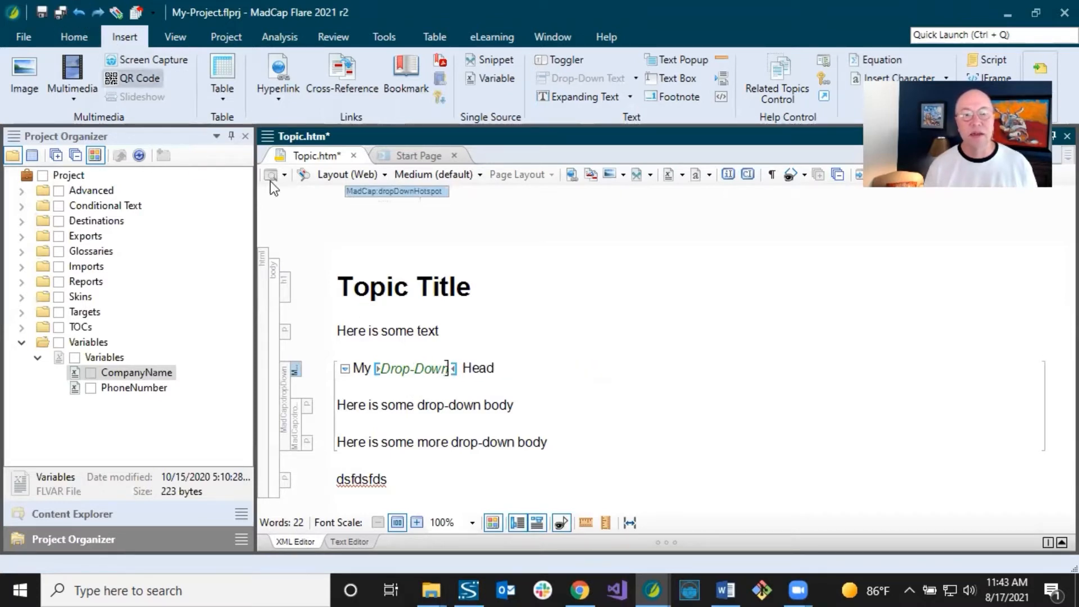
Add an empty paragraph below "Here is some drop-down body", check the Resources content folder, and undo the empty paragraph
{"action": "left_click", "coordinate": [473, 368]}
{"action": "left_click", "coordinate": [529, 395]}
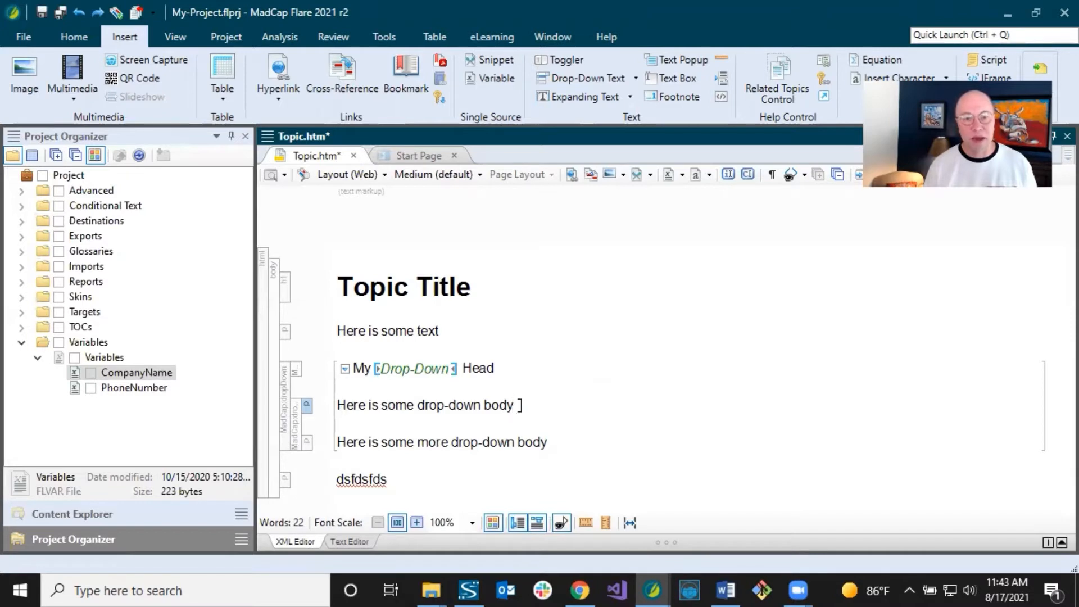
{"action": "key", "text": "Return"}
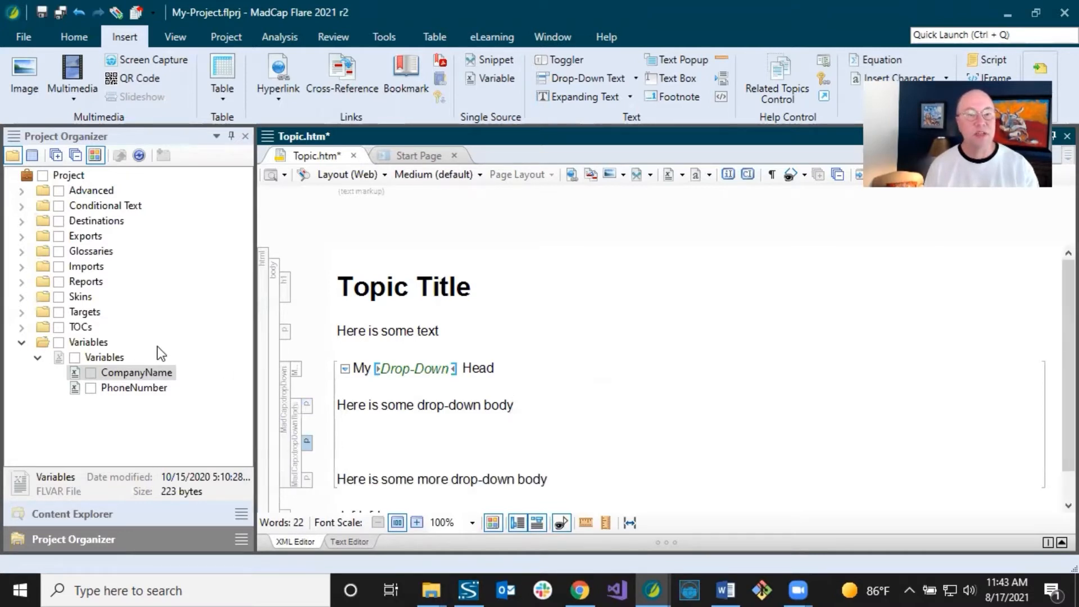
{"action": "left_click", "coordinate": [99, 515]}
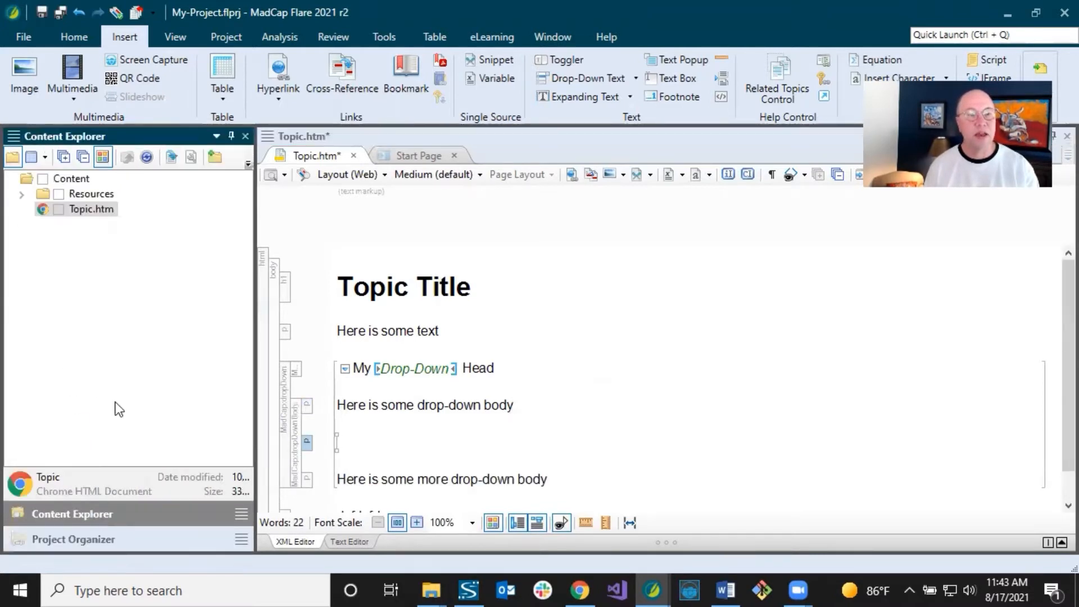
{"action": "left_click", "coordinate": [21, 194]}
{"action": "left_click", "coordinate": [84, 194]}
{"action": "left_click", "coordinate": [398, 407]}
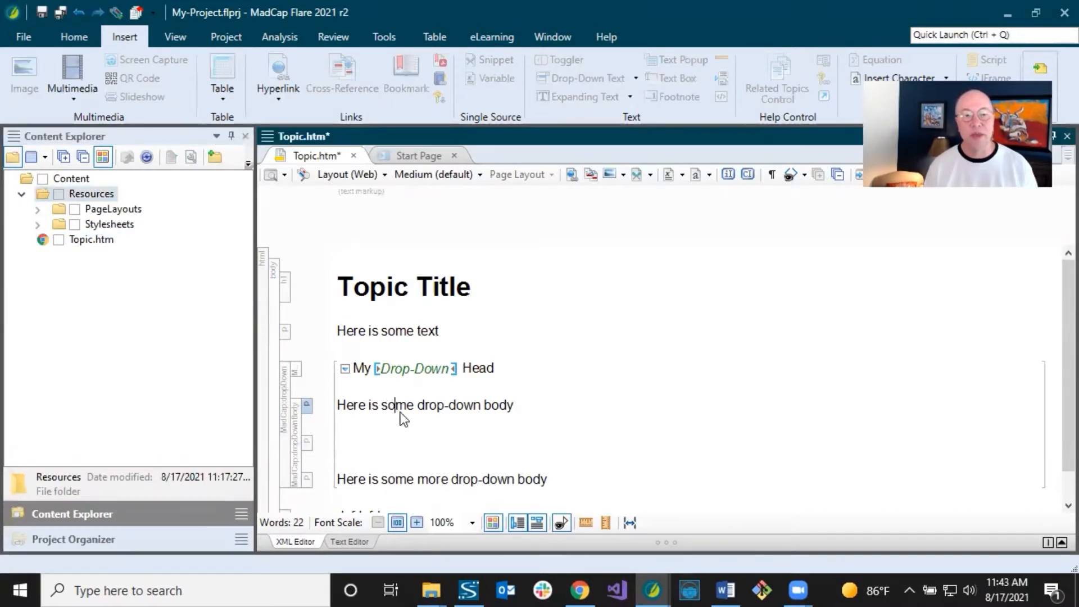
{"action": "left_click", "coordinate": [370, 437]}
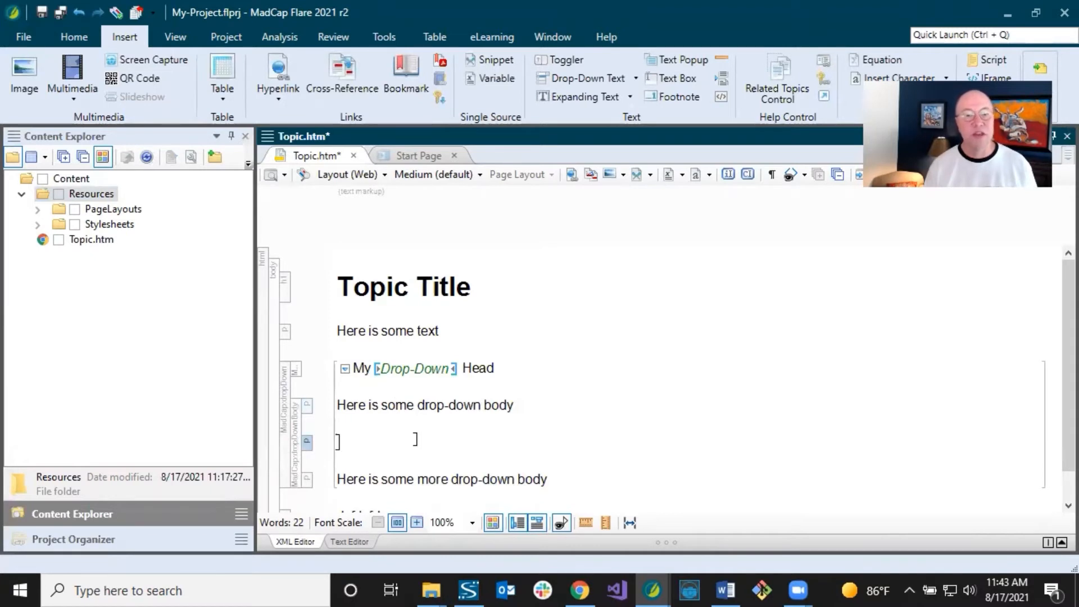
{"action": "left_click", "coordinate": [456, 406]}
{"action": "left_click", "coordinate": [381, 445]}
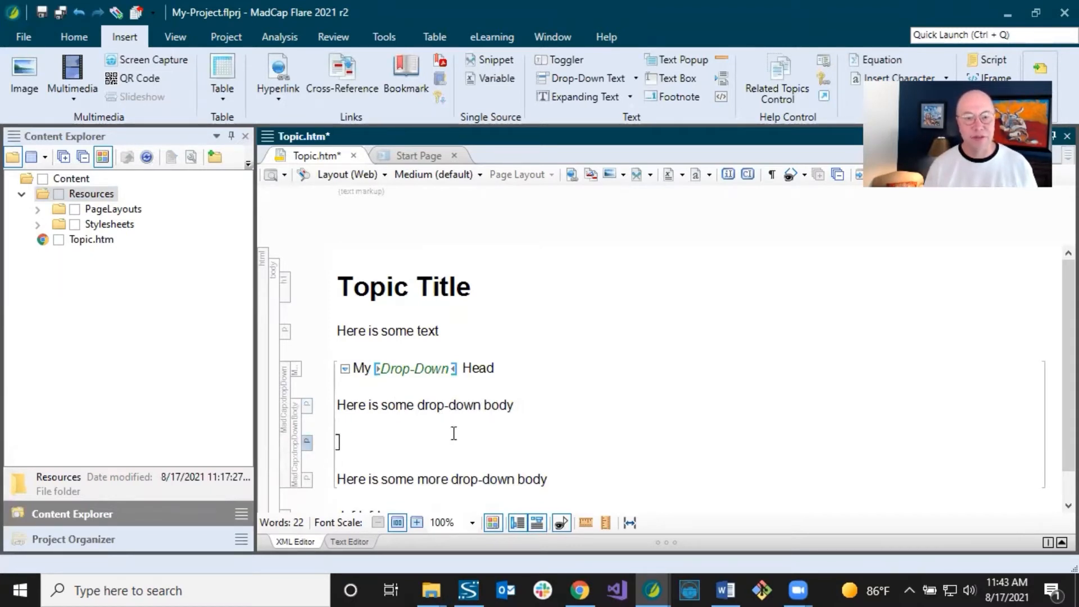
{"action": "left_click", "coordinate": [73, 12]}
Save the topic with the shortened drop-down hotspot
{"action": "left_click", "coordinate": [437, 448]}
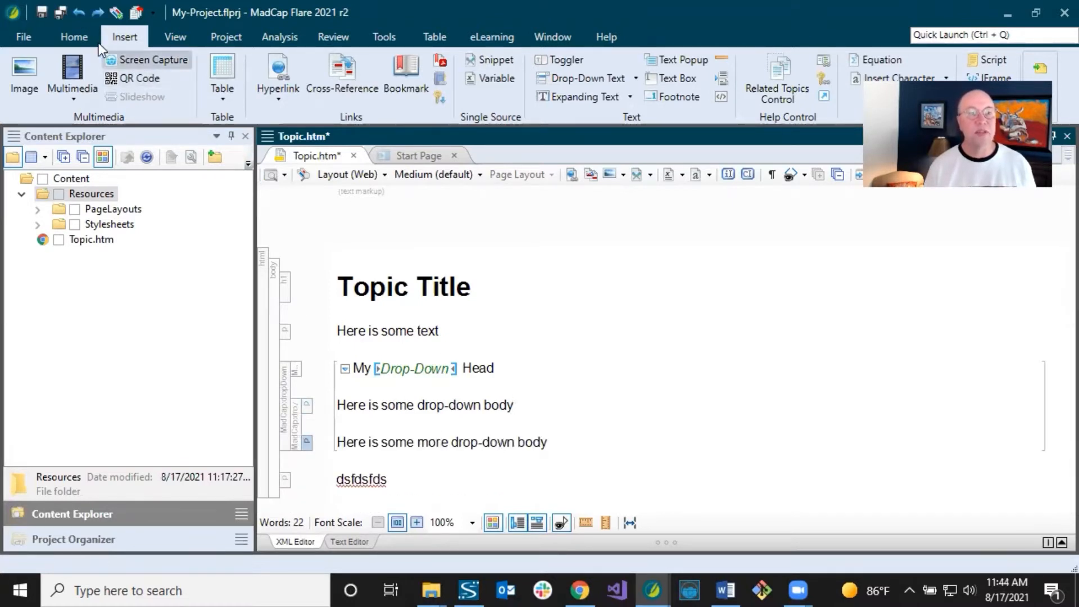
{"action": "left_click", "coordinate": [44, 12]}
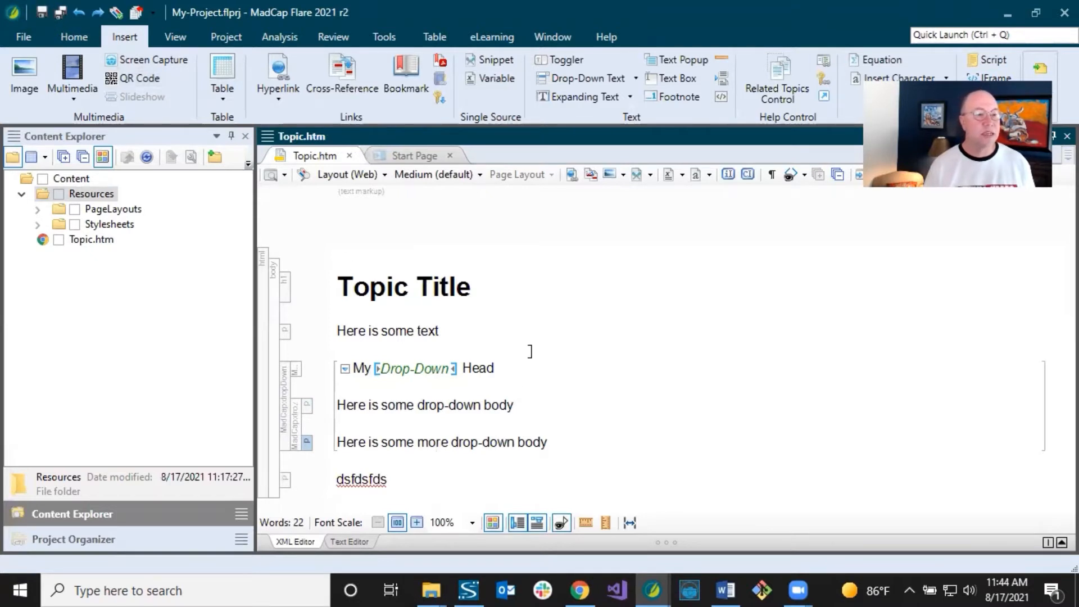
Place the cursor in the drop-down head, its hotspot and both body paragraphs to examine the parts of the drop-down
{"action": "left_click", "coordinate": [492, 367]}
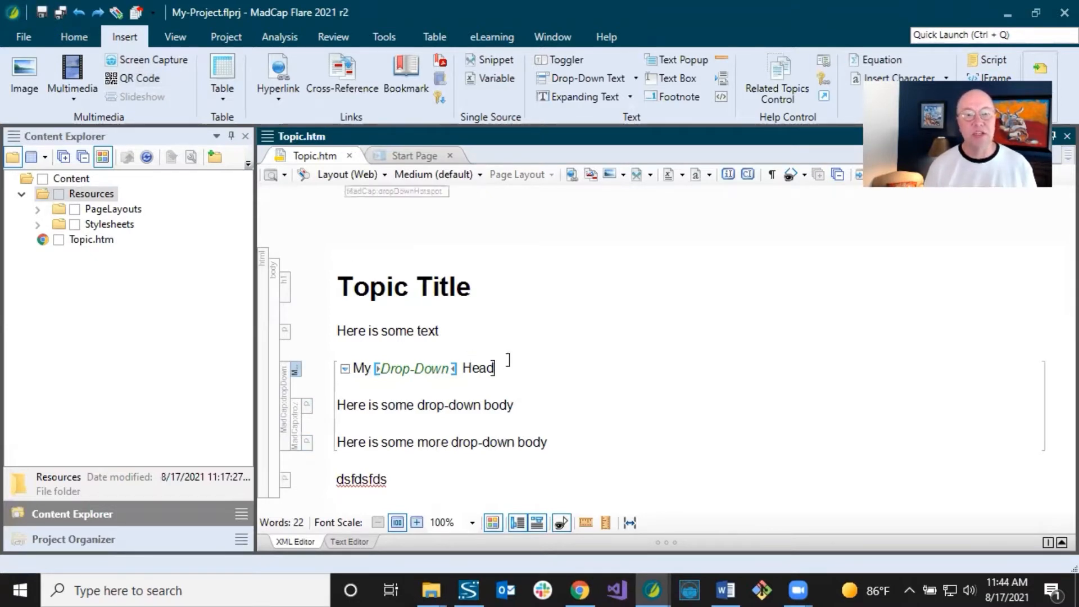
{"action": "left_click", "coordinate": [415, 370]}
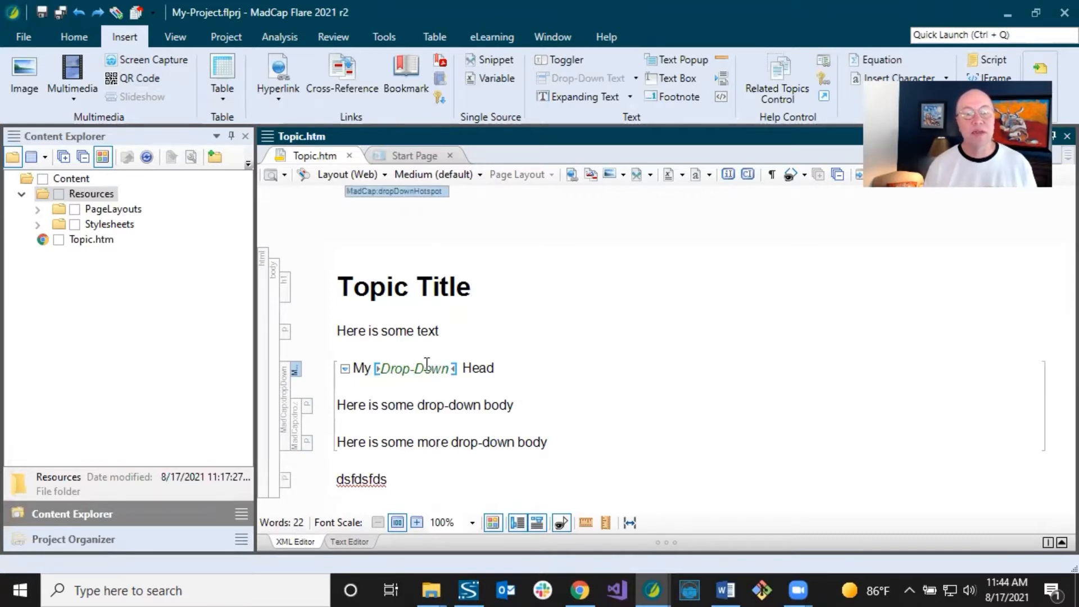
{"action": "left_click", "coordinate": [432, 368]}
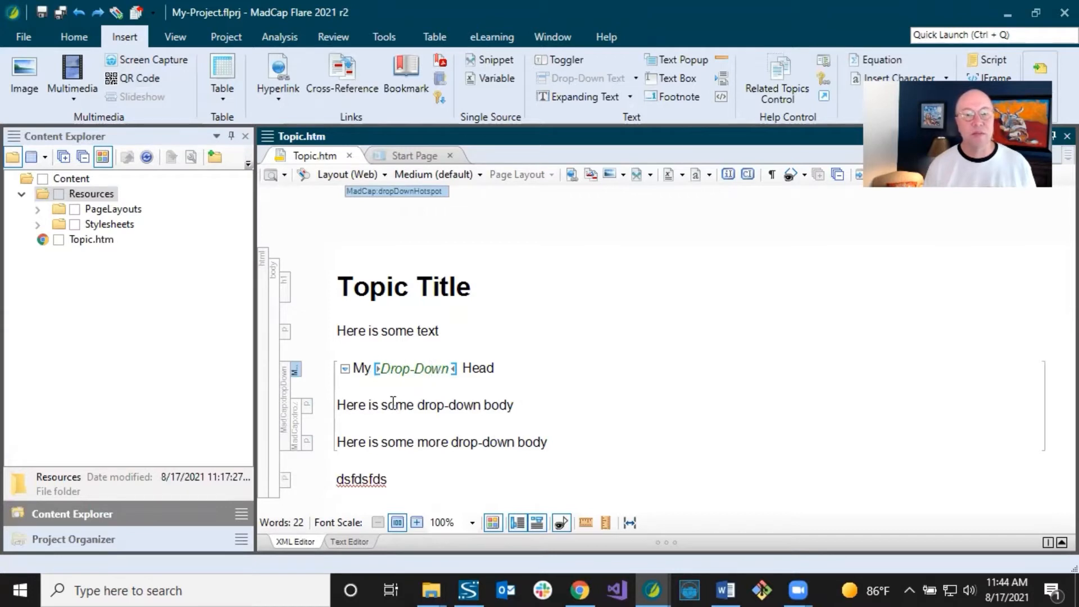
{"action": "left_click", "coordinate": [388, 405]}
{"action": "left_click", "coordinate": [428, 443]}
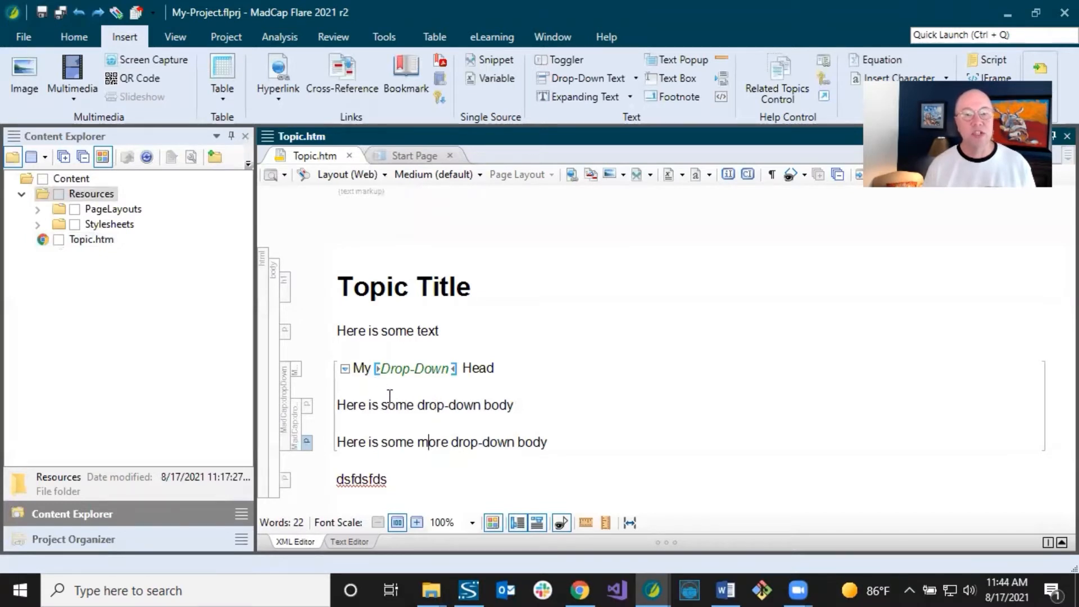
{"action": "left_click", "coordinate": [362, 368]}
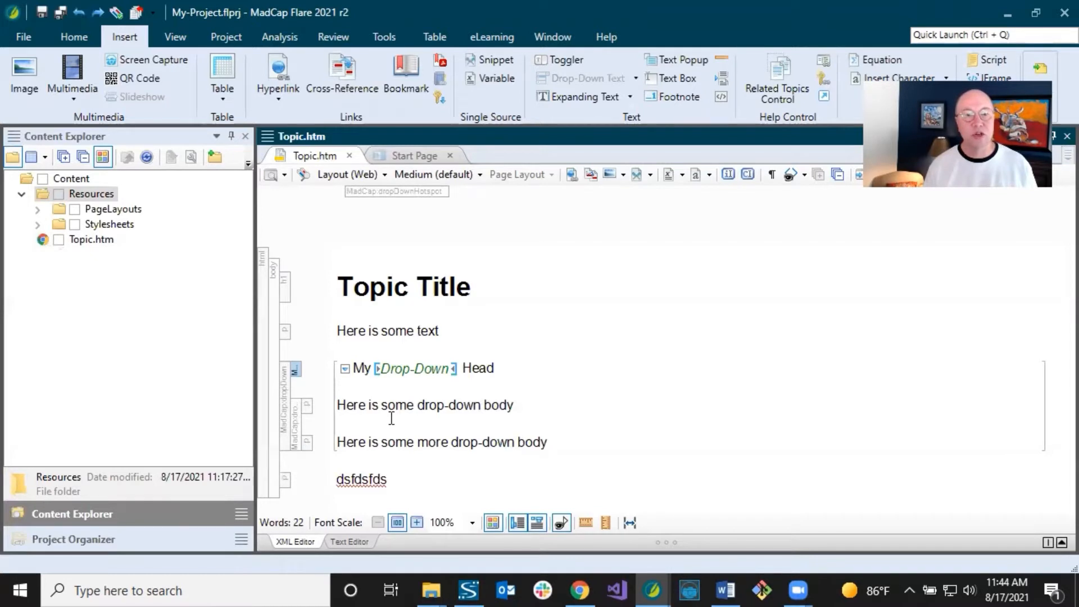
Build the primary HTML5 target and open the finished output
{"action": "left_click", "coordinate": [228, 36]}
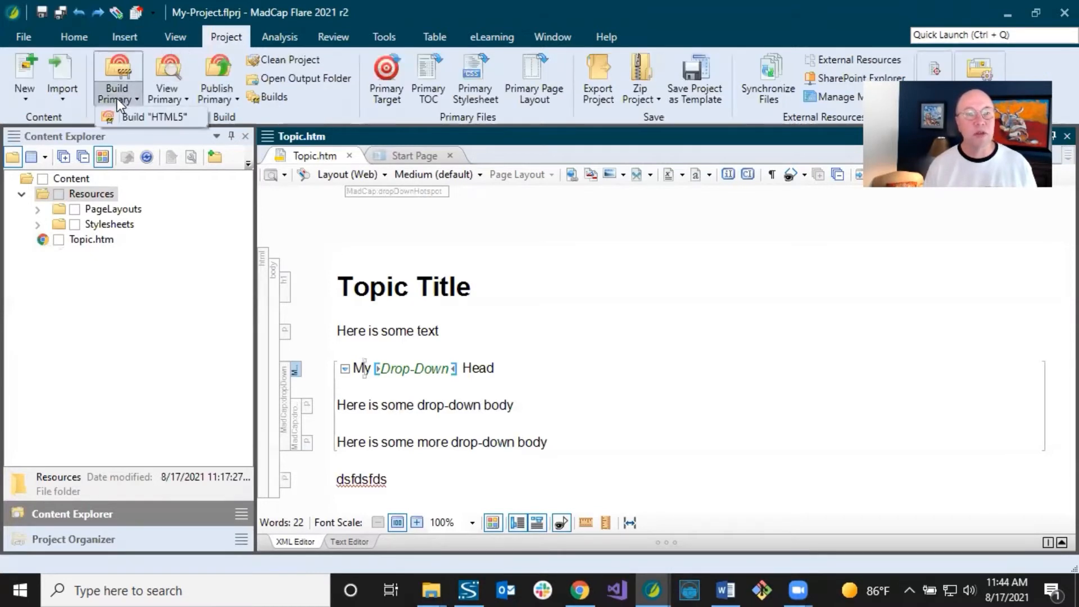
{"action": "left_click", "coordinate": [139, 120]}
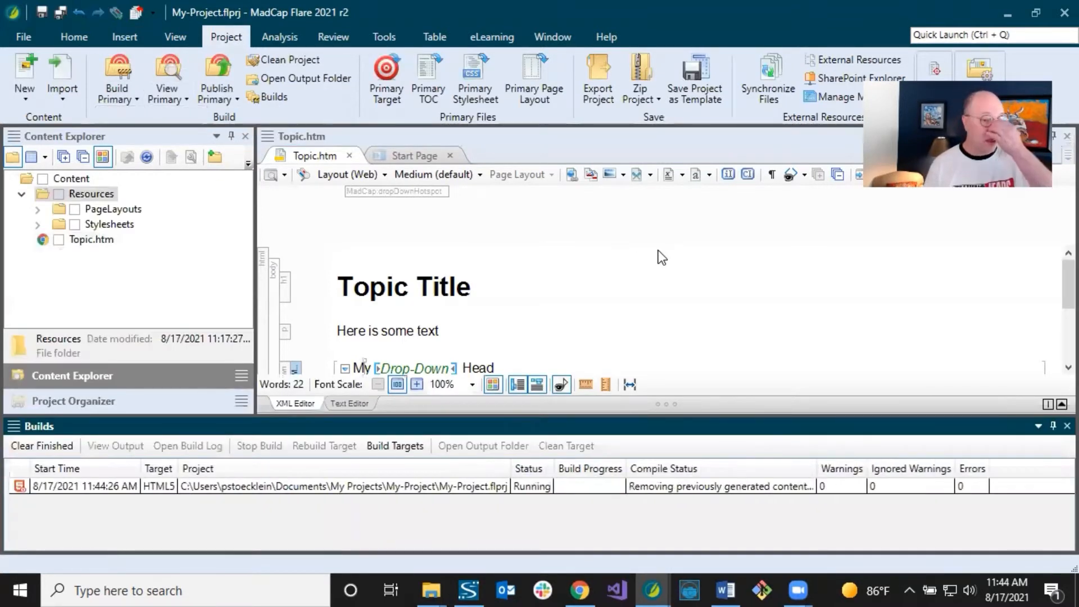
{"action": "scroll", "coordinate": [531, 329], "scroll_direction": "down", "scroll_amount": 2}
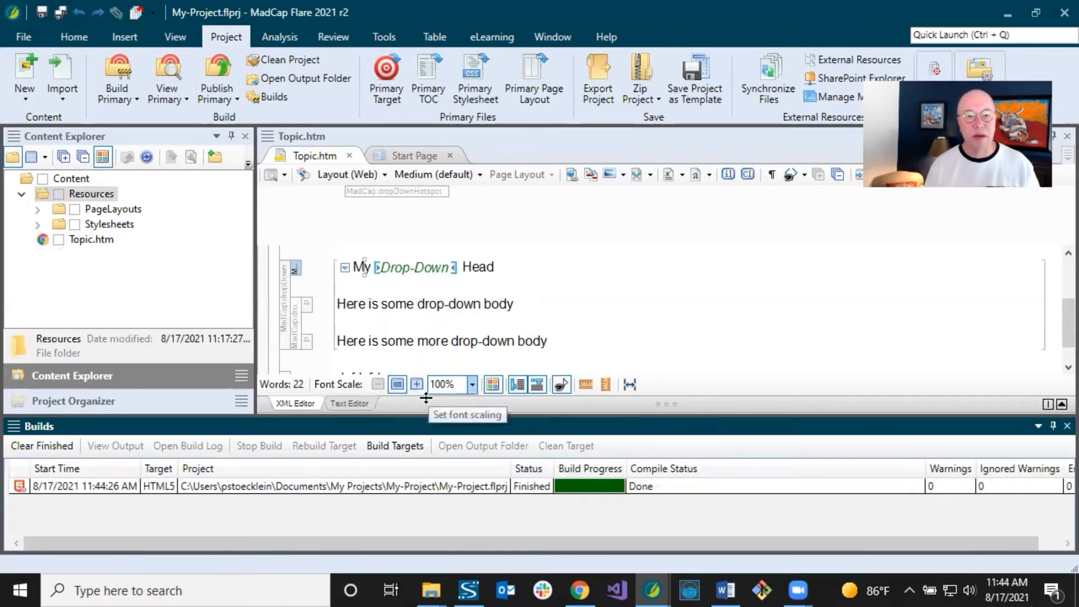
{"action": "double_click", "coordinate": [339, 487]}
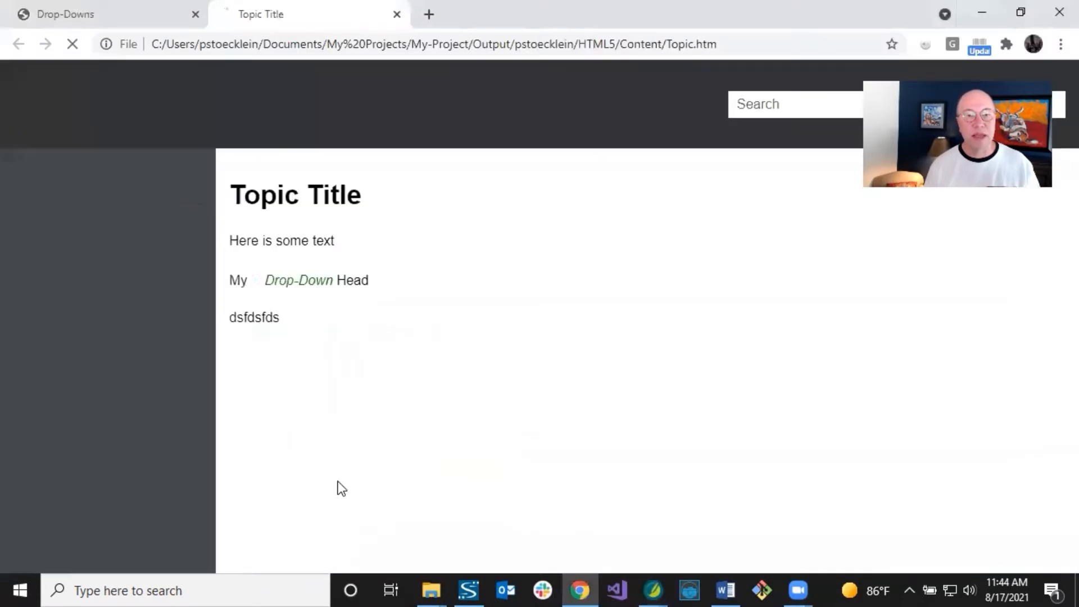
Expand and collapse the drop-down in the HTML5 output to check its behaviour, leaving the body expanded
{"action": "left_click", "coordinate": [256, 284]}
{"action": "left_click", "coordinate": [256, 284]}
{"action": "left_click", "coordinate": [257, 286]}
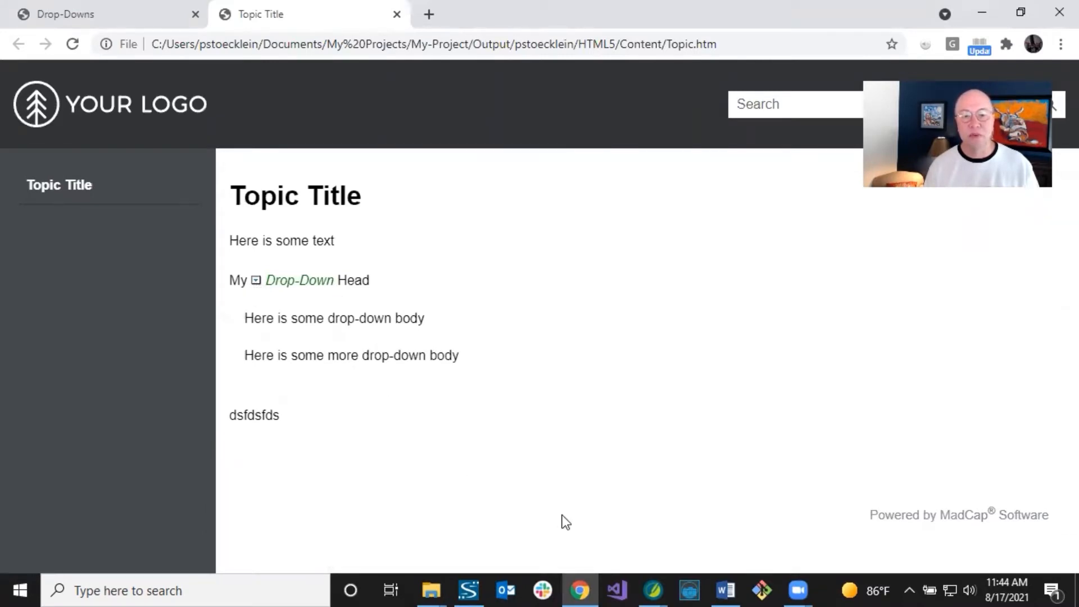
Switch back to the My-Project window in MadCap Flare
{"action": "left_click", "coordinate": [653, 590]}
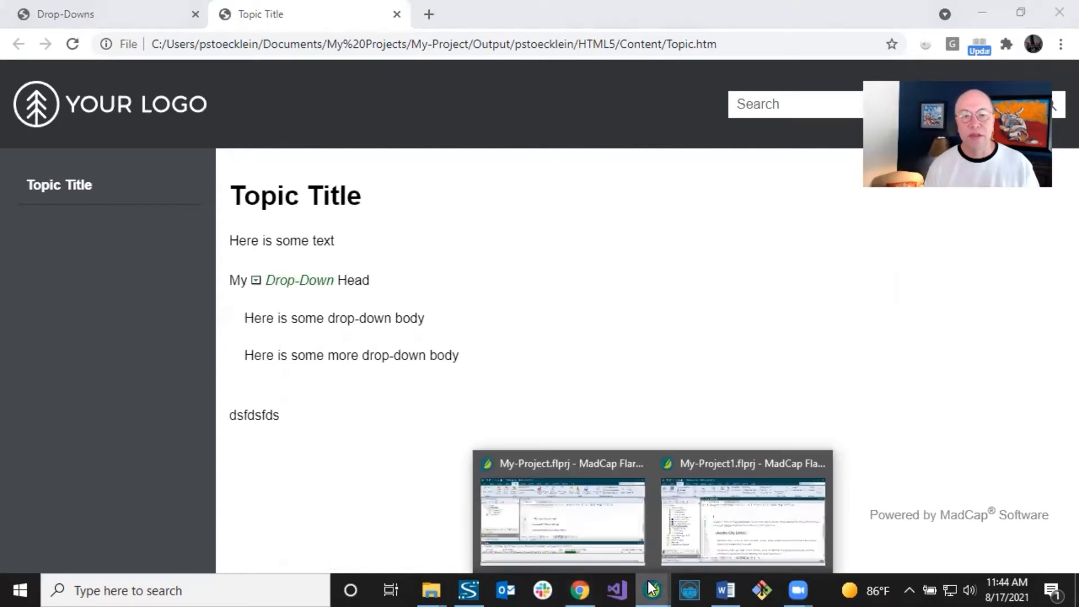
{"action": "left_click", "coordinate": [697, 517]}
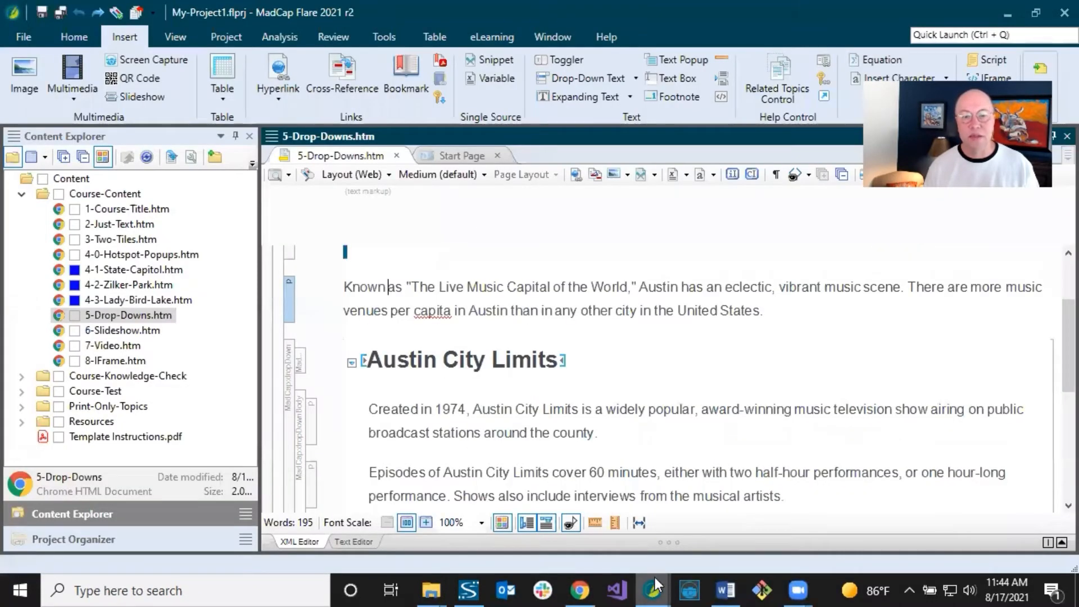
{"action": "mouse_move", "coordinate": [654, 575]}
{"action": "left_click", "coordinate": [600, 528]}
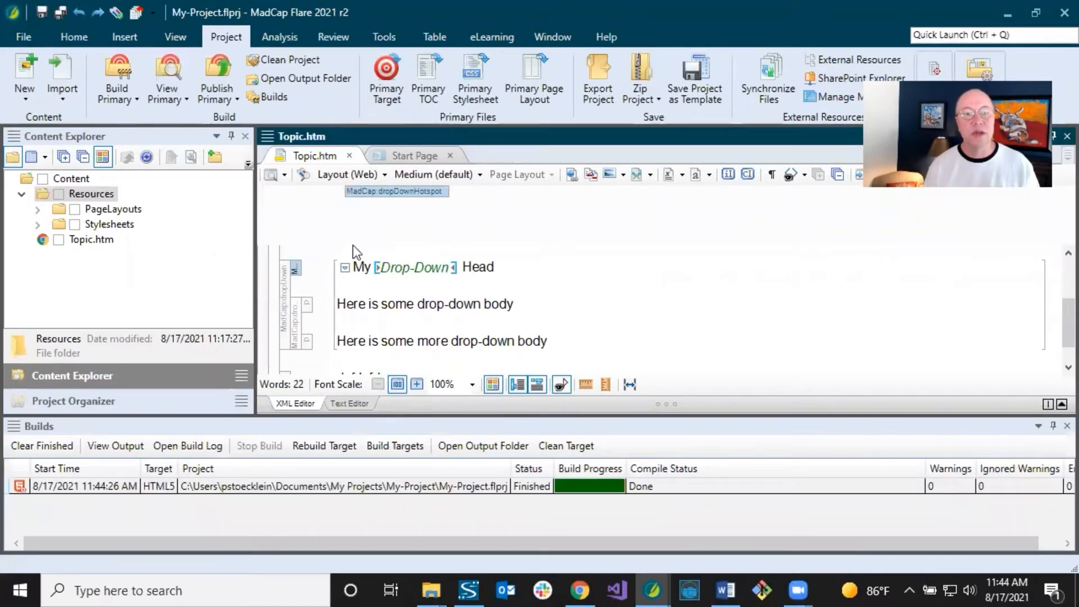
Undo the hotspot shortening so that the hotspot covers all of "My Drop-Down Head", and save the topic
{"action": "left_click", "coordinate": [83, 15]}
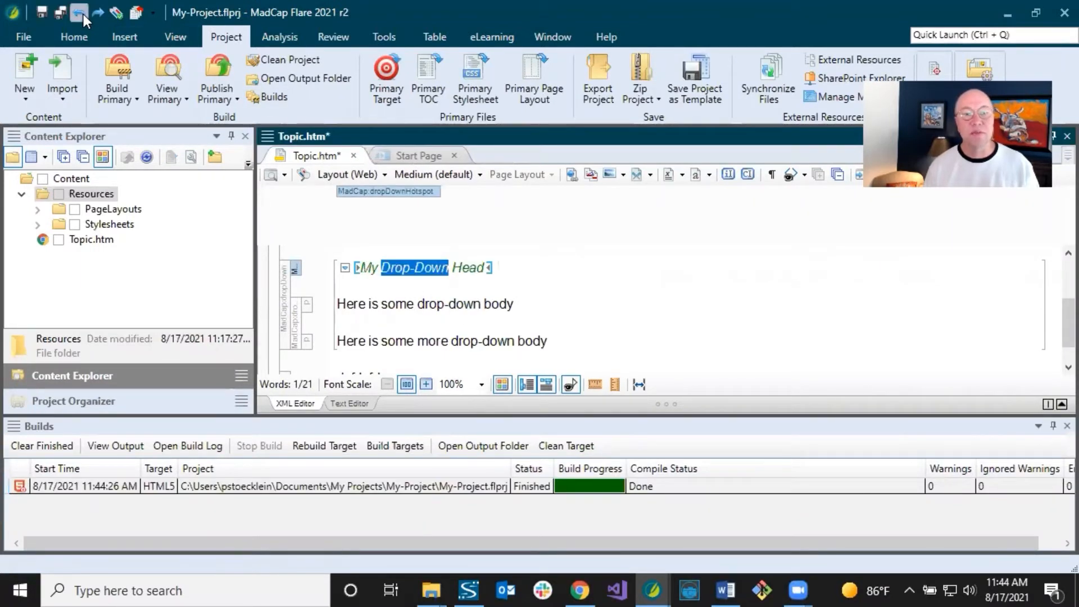
{"action": "left_click", "coordinate": [444, 274]}
{"action": "left_click_drag", "start_coordinate": [379, 268], "coordinate": [464, 268]}
{"action": "left_click", "coordinate": [463, 268]}
{"action": "left_click", "coordinate": [43, 13]}
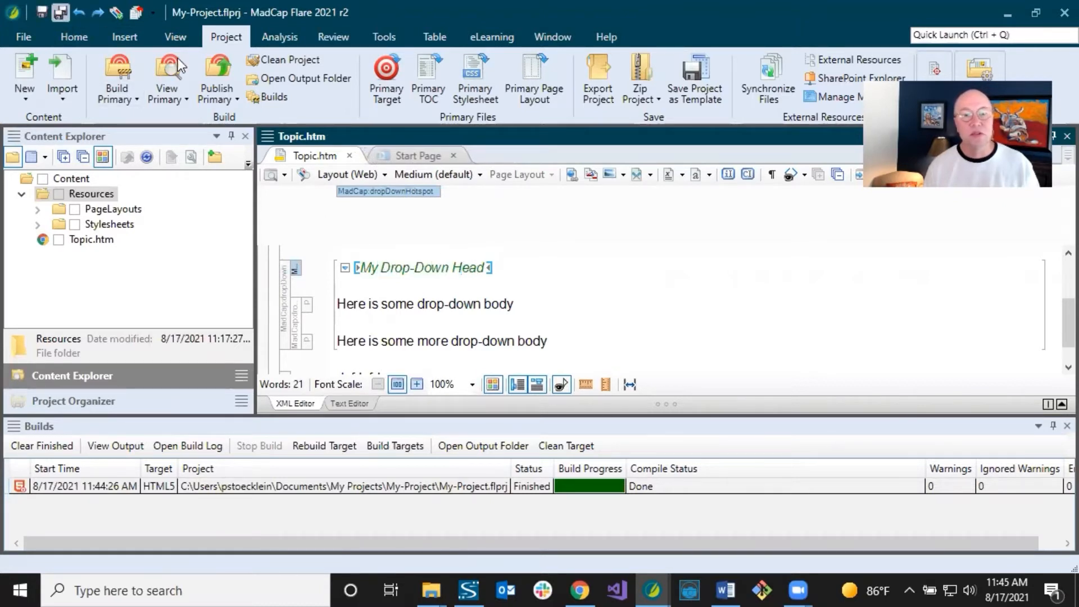
Toggle the editor's block structure bars off and back on, and check the span structure bars
{"action": "left_click", "coordinate": [394, 268]}
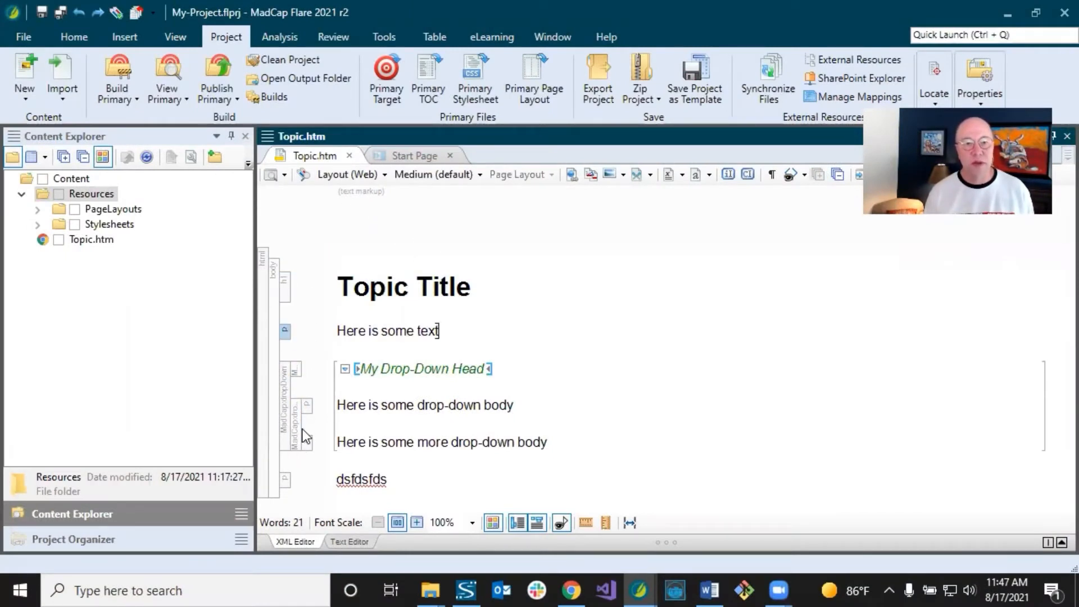
{"action": "left_click", "coordinate": [518, 523]}
{"action": "left_click", "coordinate": [519, 524]}
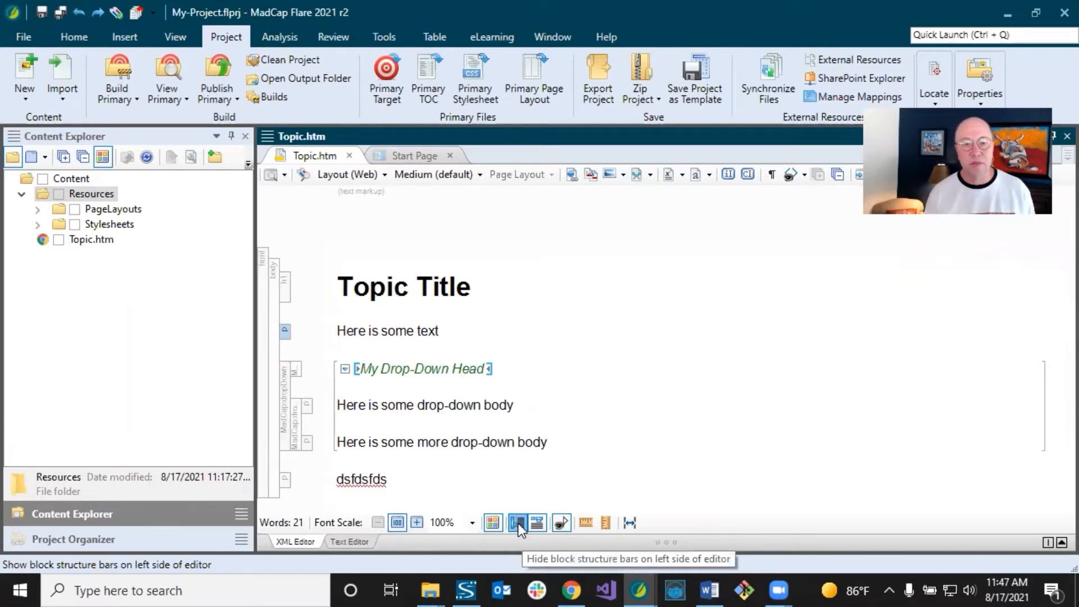
{"action": "left_click", "coordinate": [536, 523]}
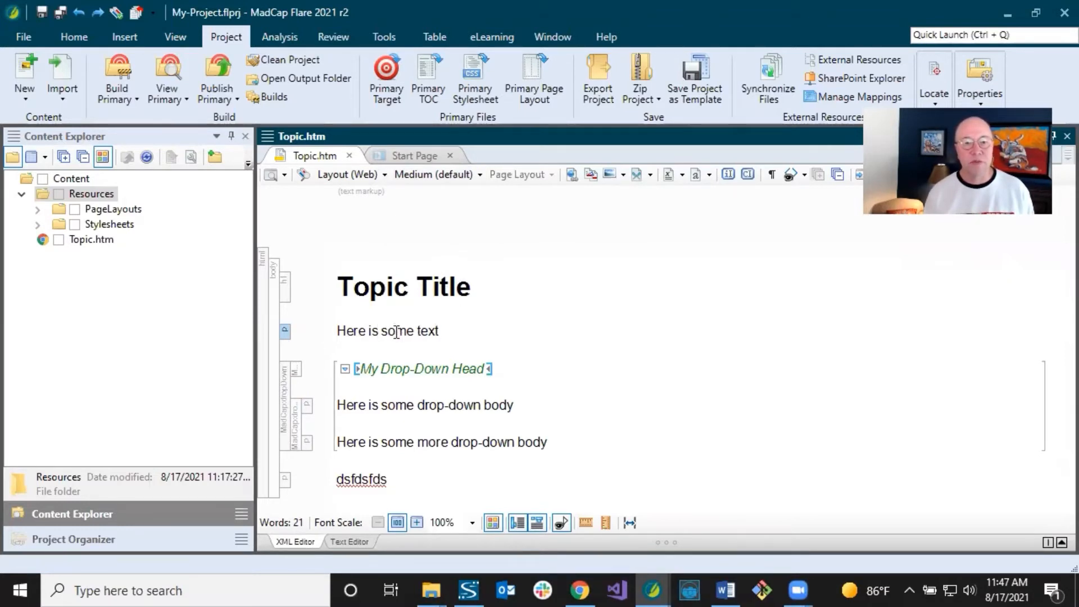
Select the whole MadCap:dropDown block and its two body paragraphs in turn to examine the drop-down's structure
{"action": "left_click", "coordinate": [394, 368]}
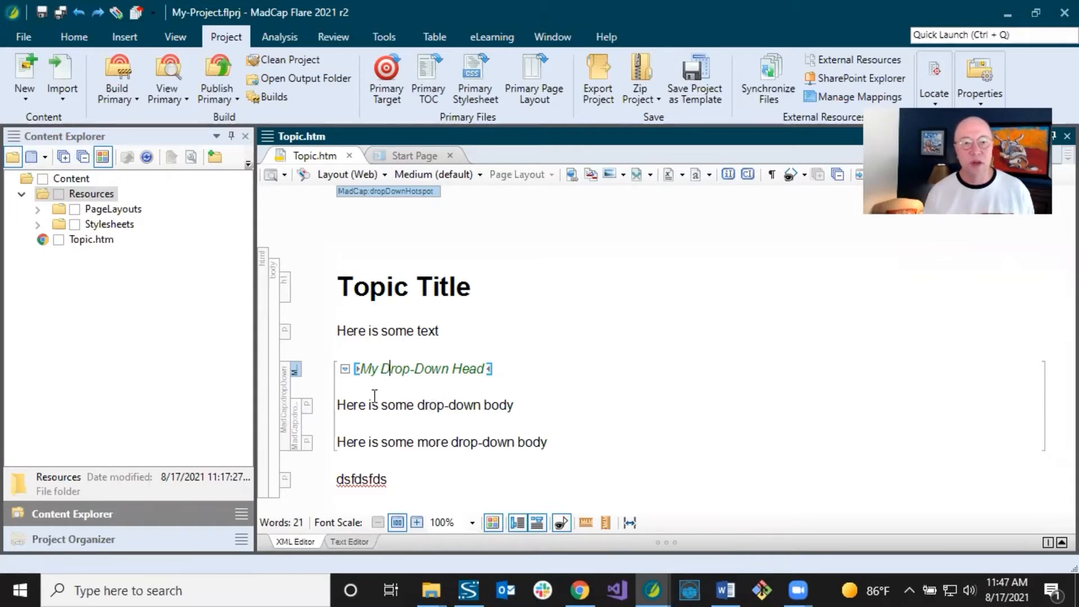
{"action": "left_click", "coordinate": [285, 374]}
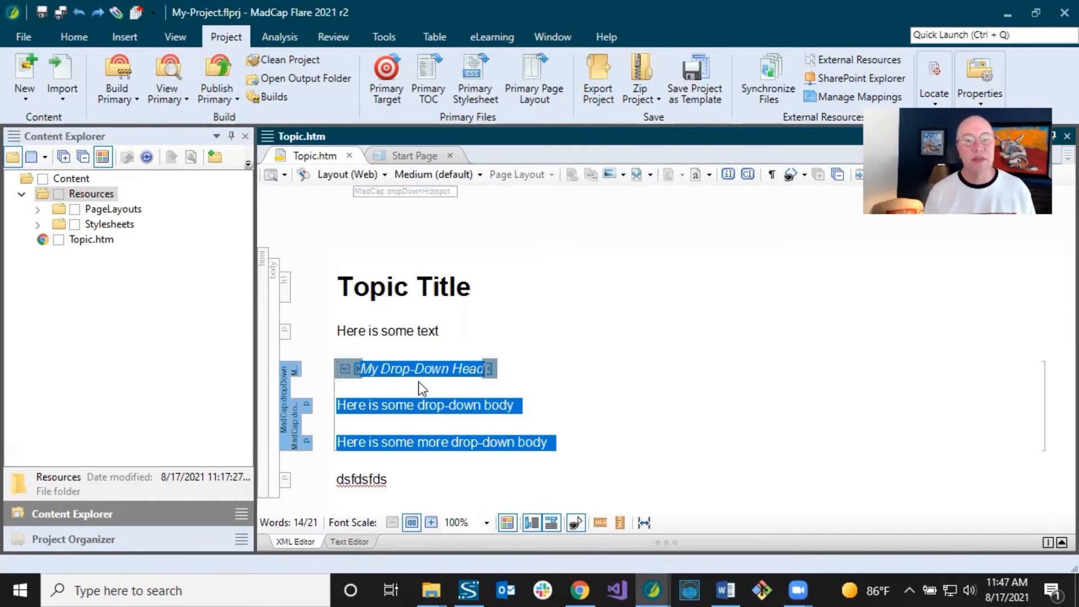
{"action": "left_click", "coordinate": [410, 372]}
{"action": "left_click", "coordinate": [285, 383]}
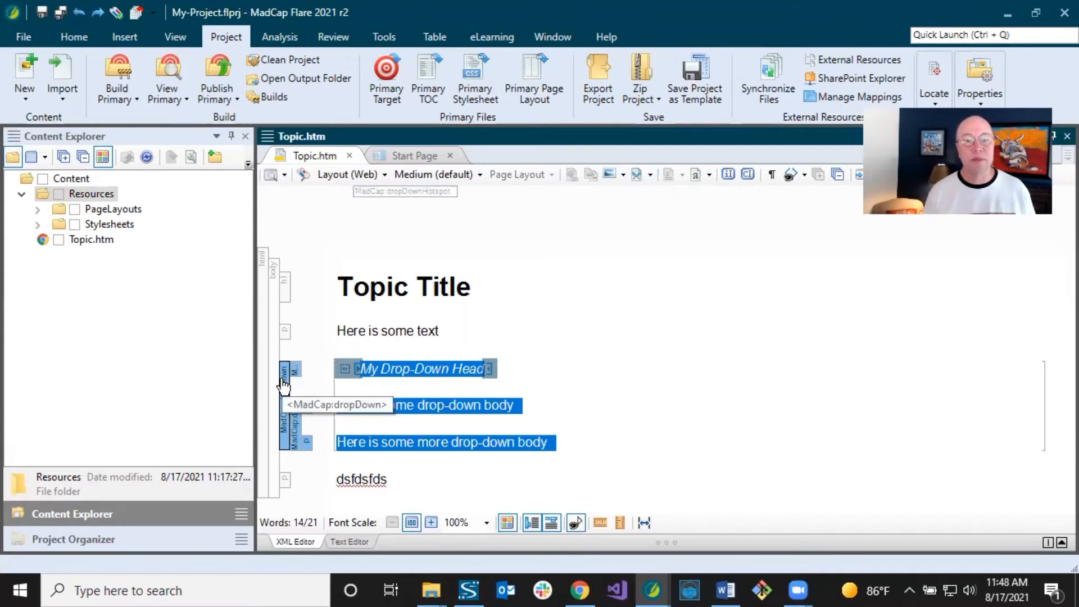
{"action": "left_click", "coordinate": [391, 376]}
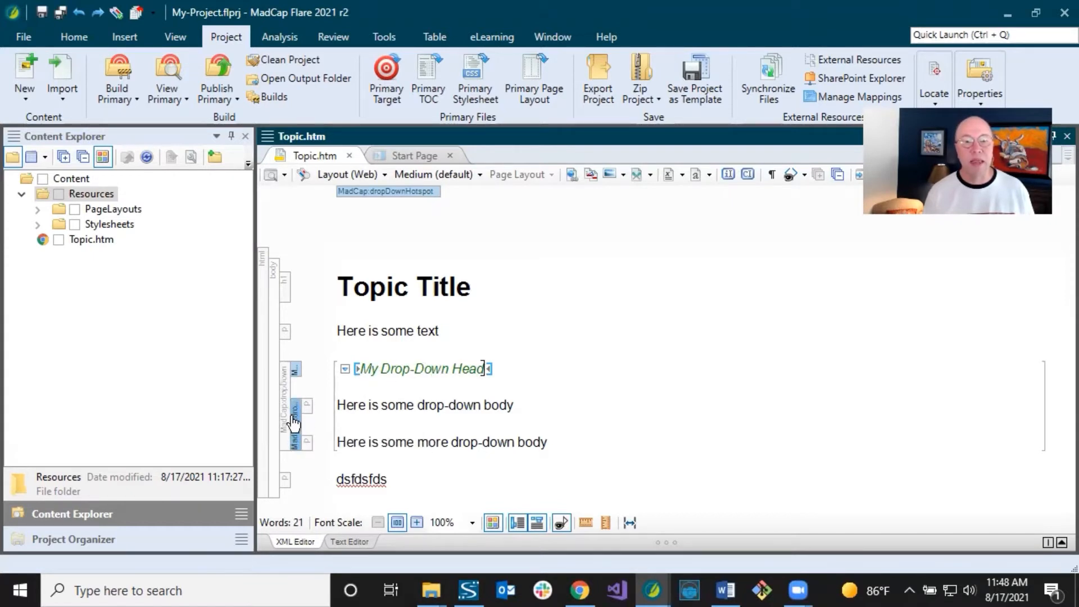
{"action": "left_click_drag", "start_coordinate": [337, 405], "coordinate": [553, 438]}
{"action": "left_click", "coordinate": [462, 406]}
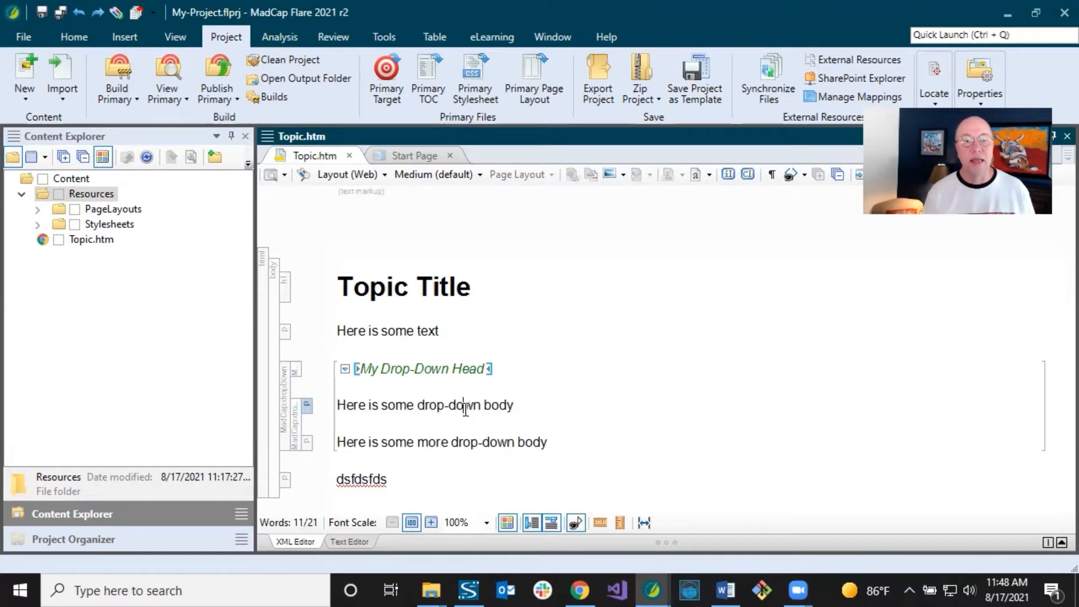
Insert the text "hjjhjh" in the drop-down head directly before the hotspot
{"action": "left_click", "coordinate": [413, 368]}
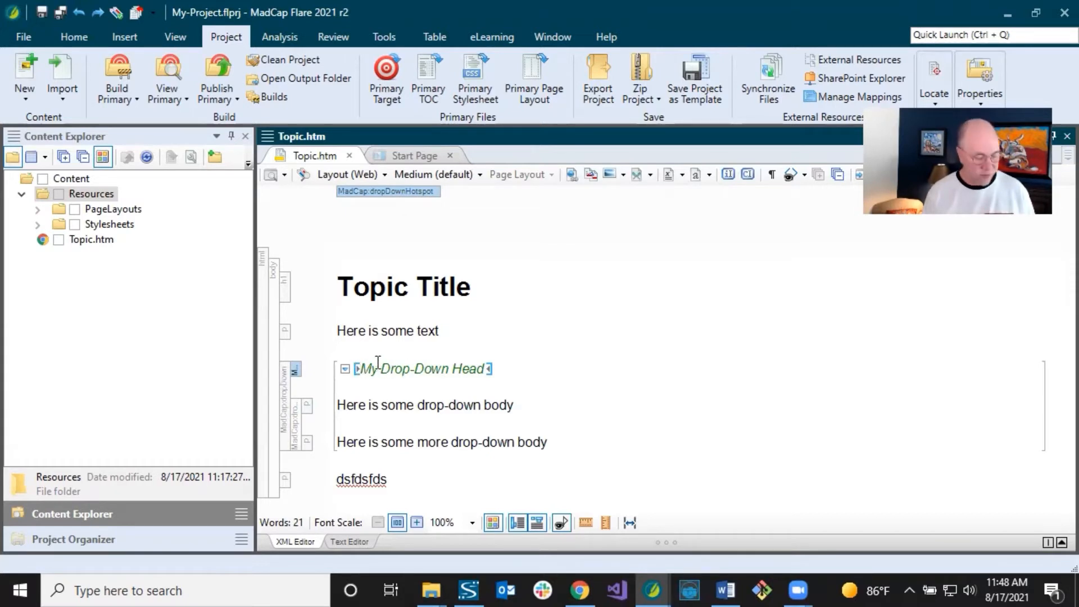
{"action": "type", "text": "hjhjl"}
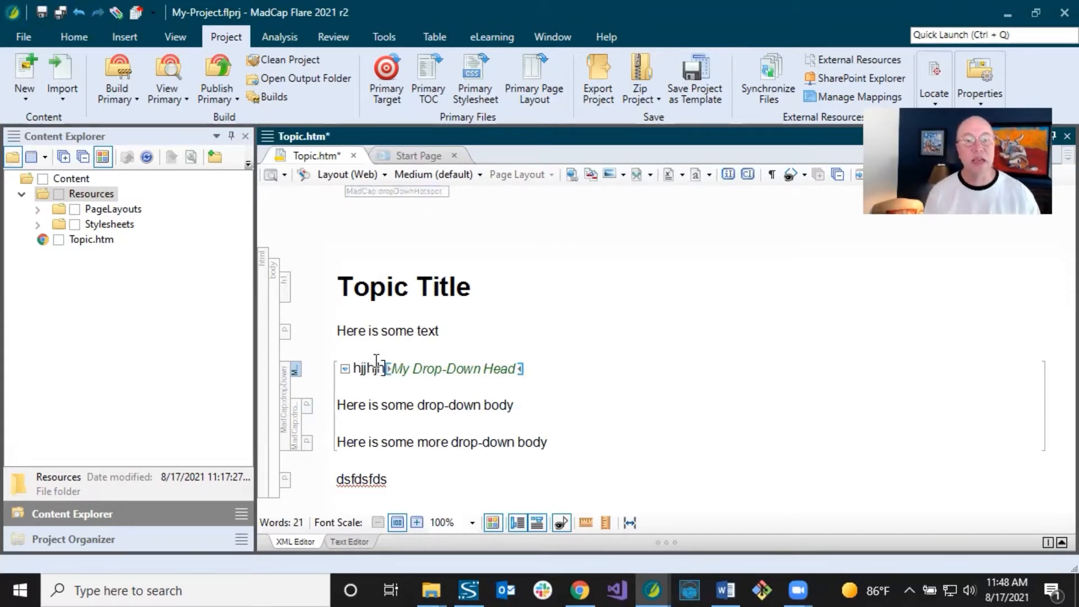
{"action": "key", "text": "alt"}
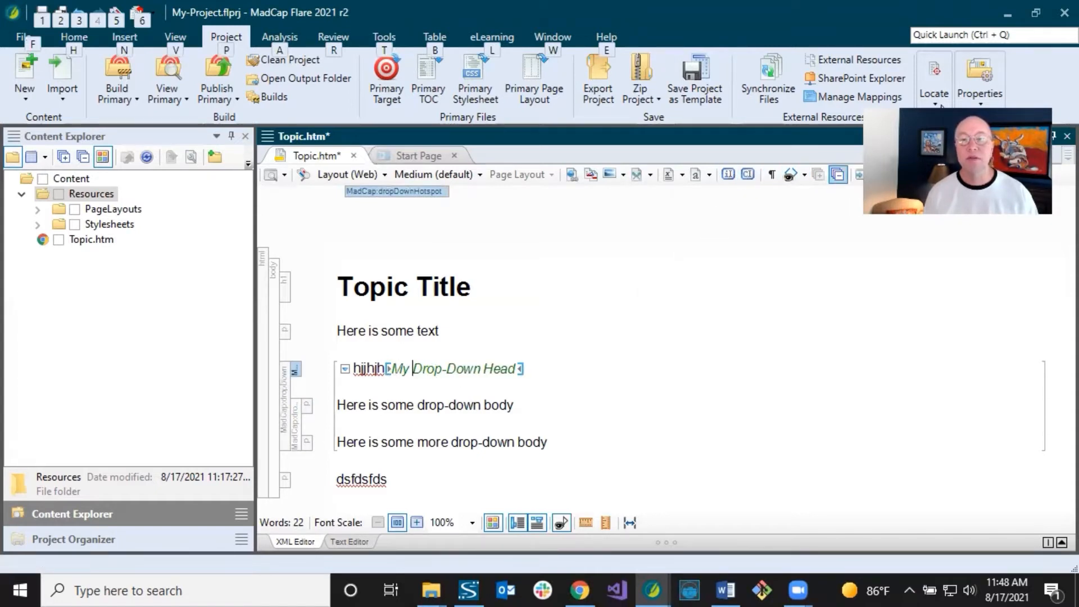
Hide the markers around the drop-down and its hotspot, and show them again
{"action": "left_click", "coordinate": [805, 175]}
{"action": "left_click", "coordinate": [834, 55]}
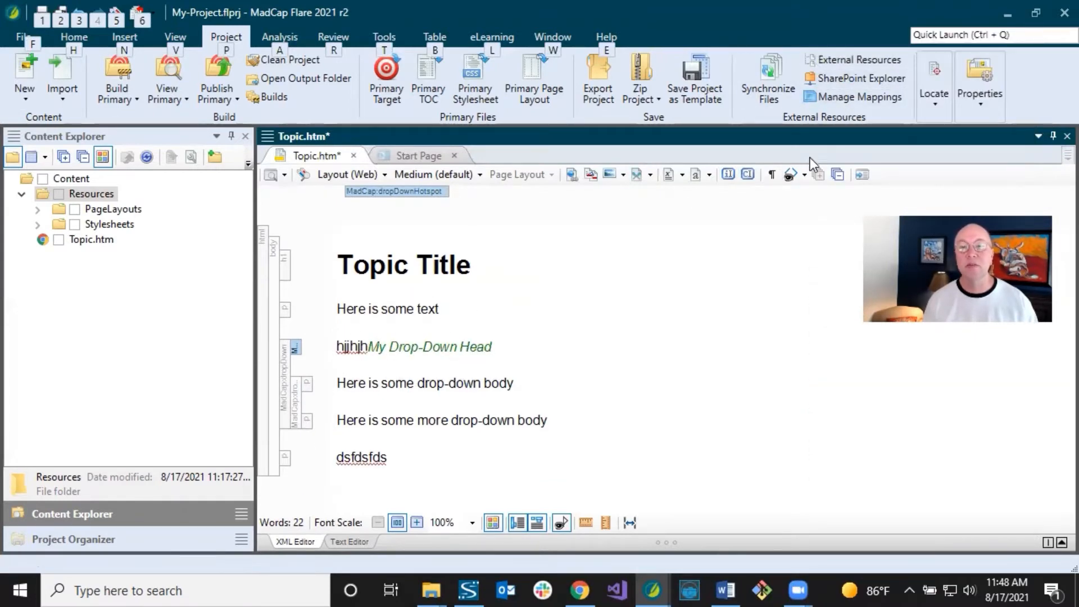
{"action": "left_click", "coordinate": [805, 175]}
{"action": "left_click", "coordinate": [838, 66]}
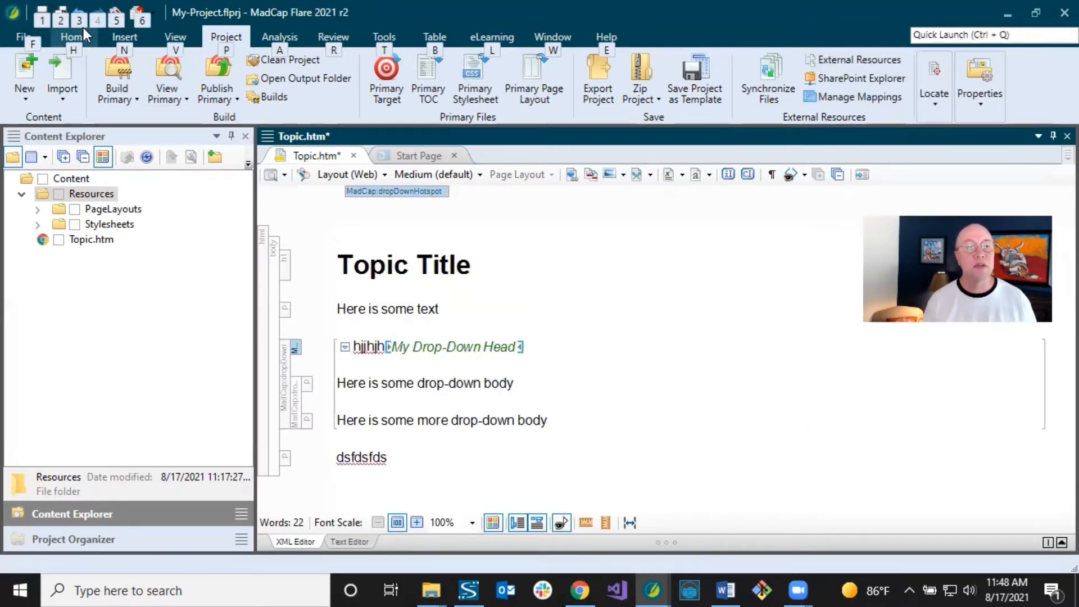
Delete the text "hjjhjh" in front of the hotspot and save the topic
{"action": "left_click_drag", "start_coordinate": [371, 265], "coordinate": [387, 264]}
{"action": "left_click_drag", "start_coordinate": [386, 347], "coordinate": [354, 354]}
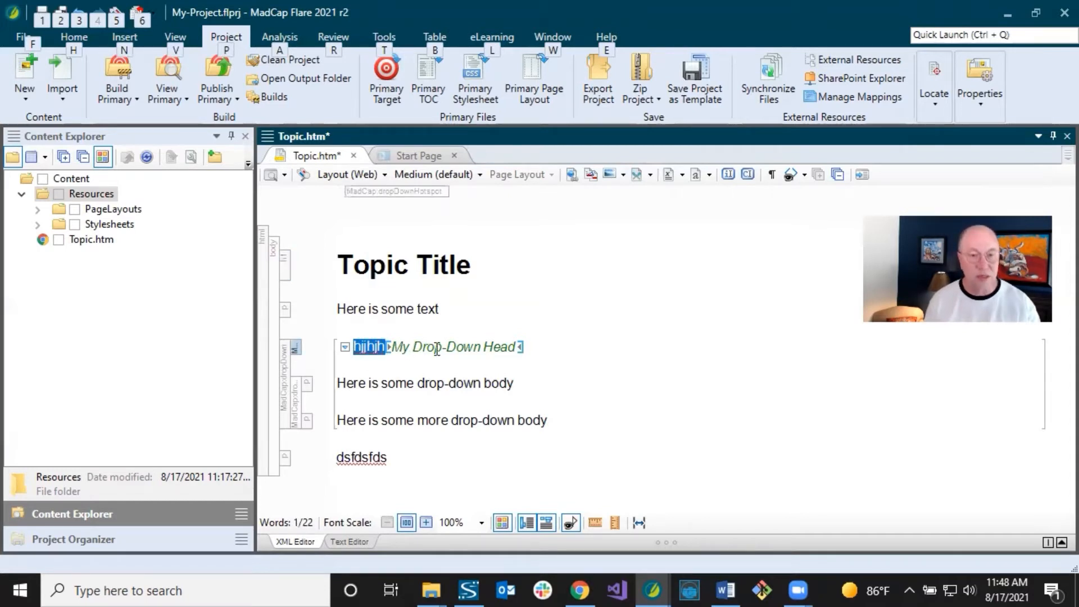
{"action": "key", "text": "BackSpace"}
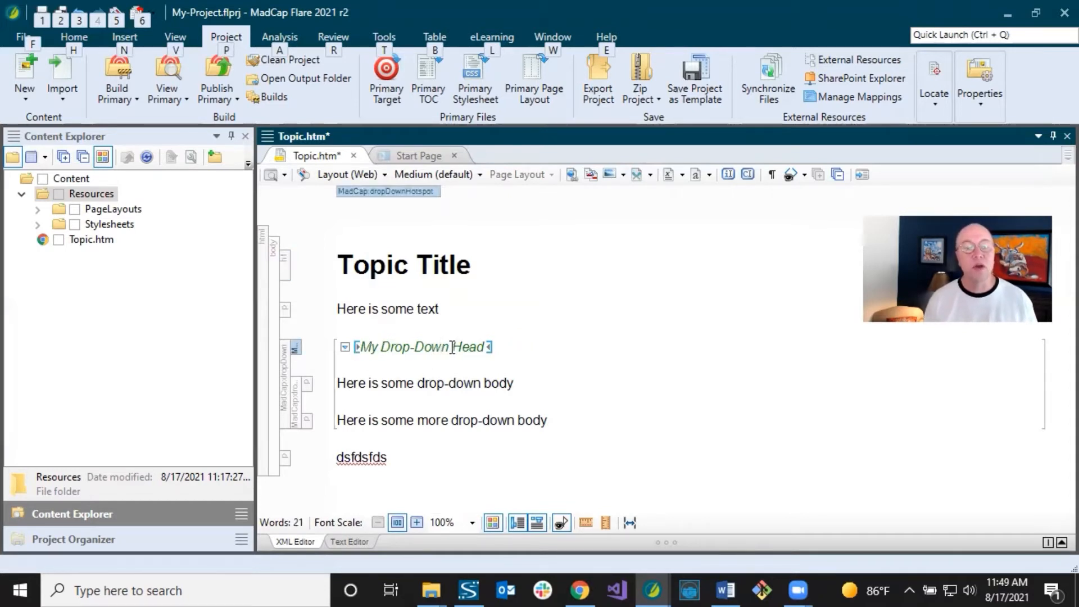
{"action": "left_click", "coordinate": [59, 16]}
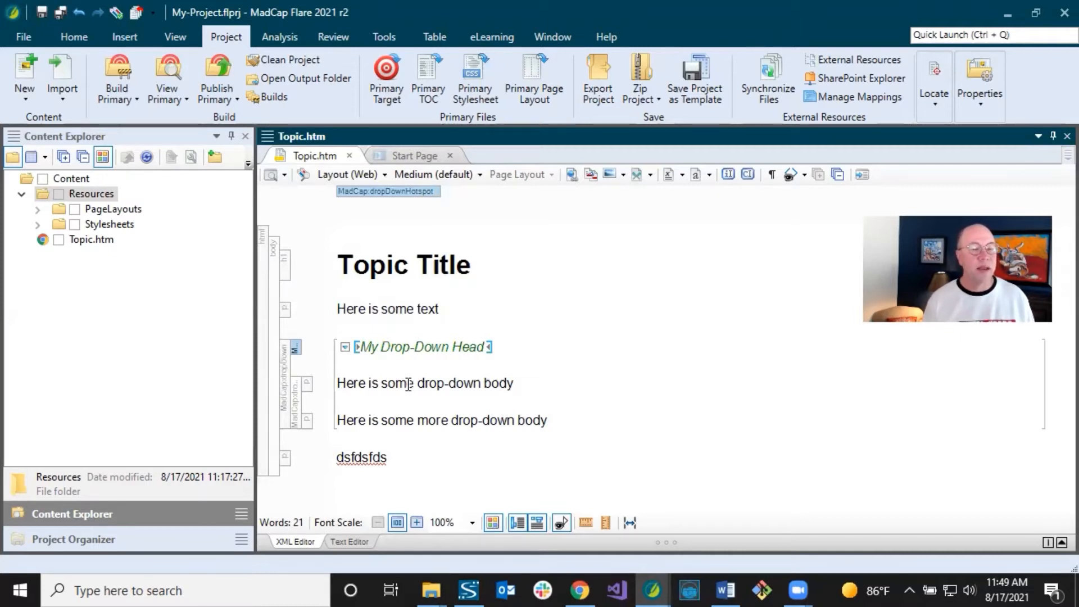
Delete the entire "My Drop-Down Head" drop-down block including its body, and undo the deletion
{"action": "left_click_drag", "start_coordinate": [382, 349], "coordinate": [450, 350]}
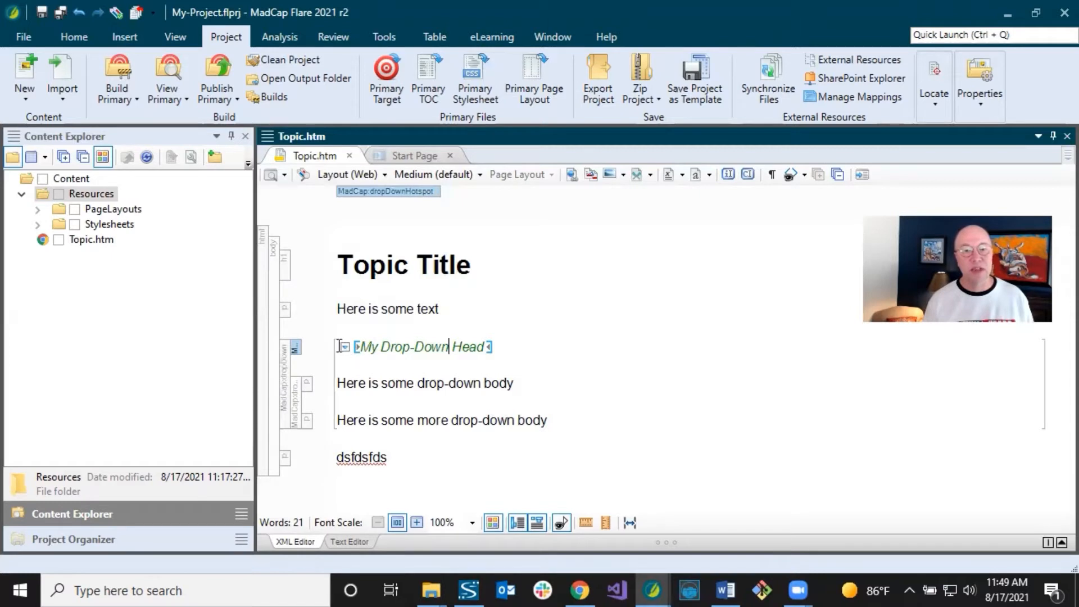
{"action": "left_click", "coordinate": [371, 347]}
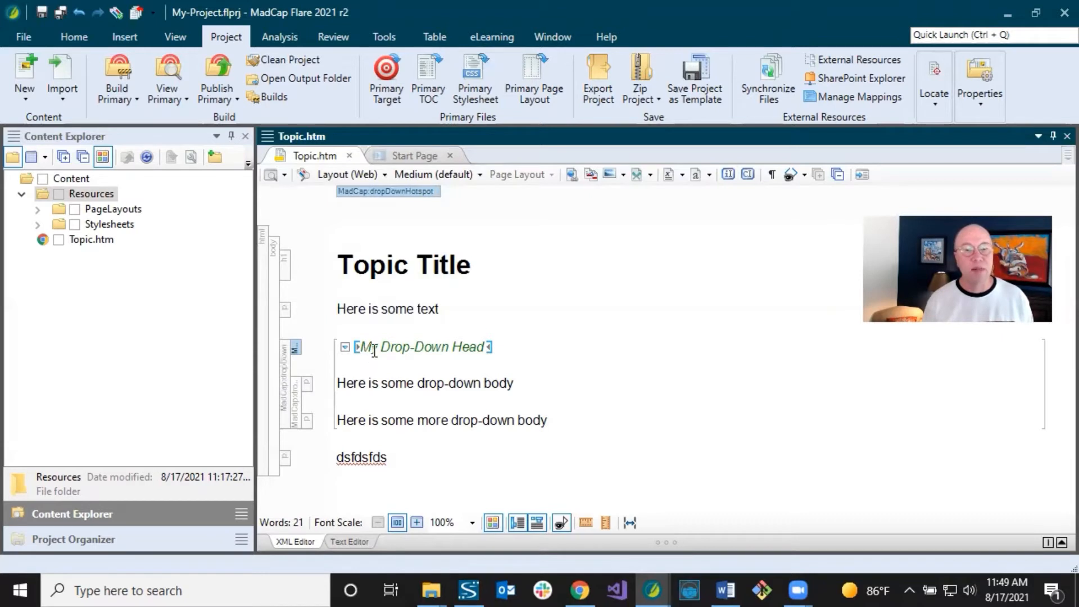
{"action": "left_click", "coordinate": [285, 363]}
{"action": "key", "text": "Delete"}
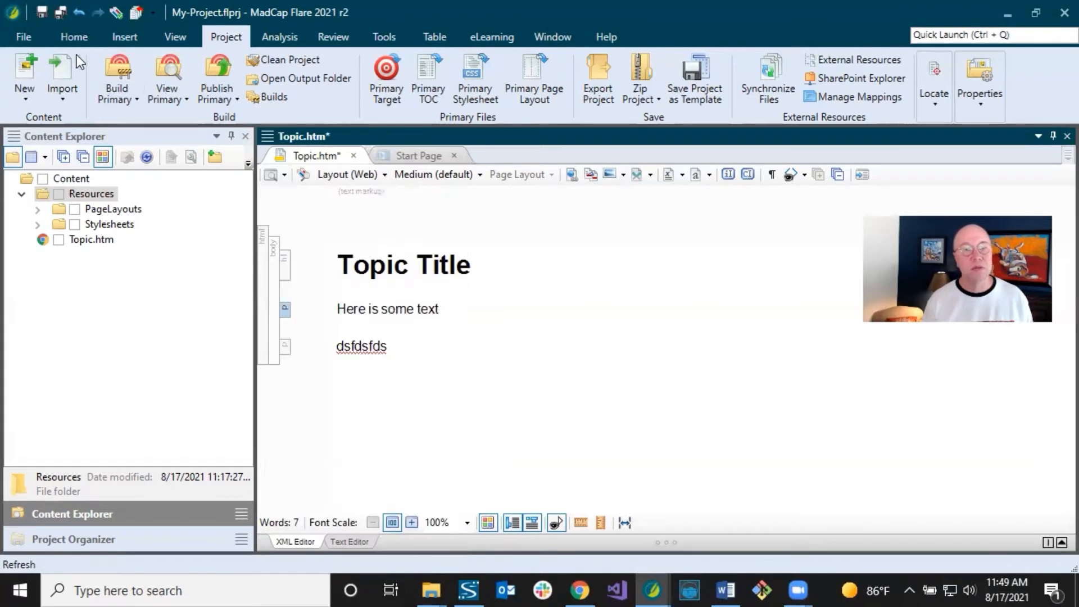
{"action": "left_click", "coordinate": [82, 14]}
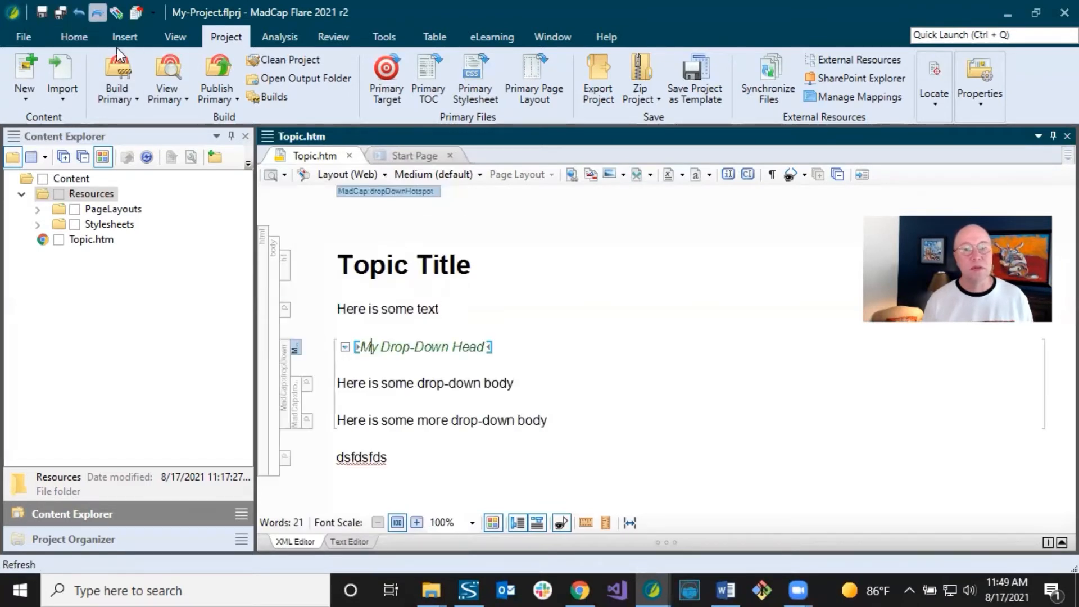
Open the drop-down block's MadCap|dropDown style in the stylesheet and limit the style list to Dynamic Effects Styles
{"action": "right_click", "coordinate": [285, 353]}
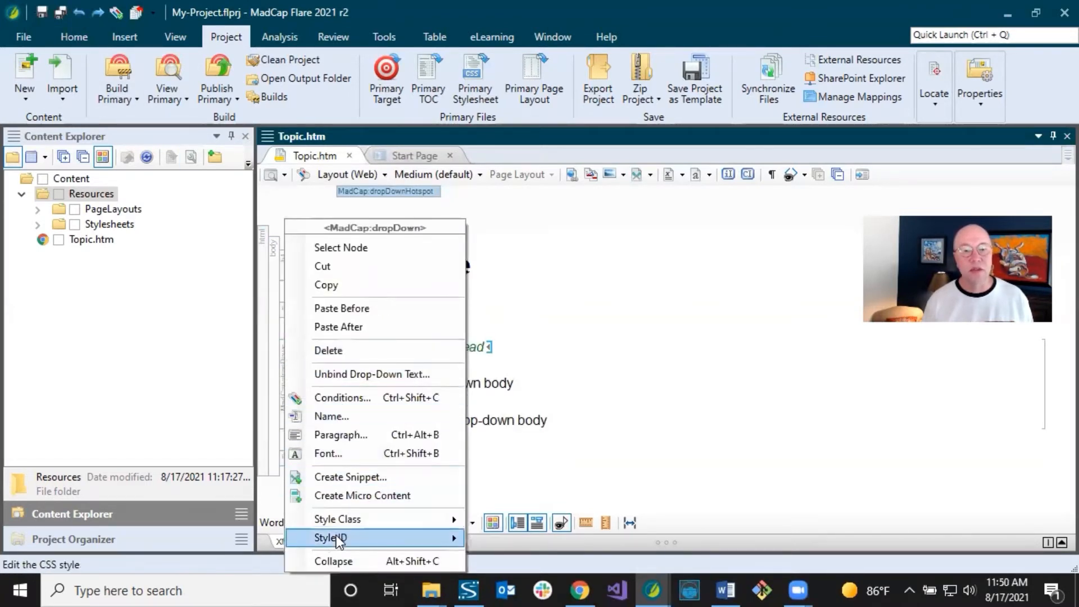
{"action": "mouse_move", "coordinate": [343, 533]}
{"action": "left_click", "coordinate": [492, 535]}
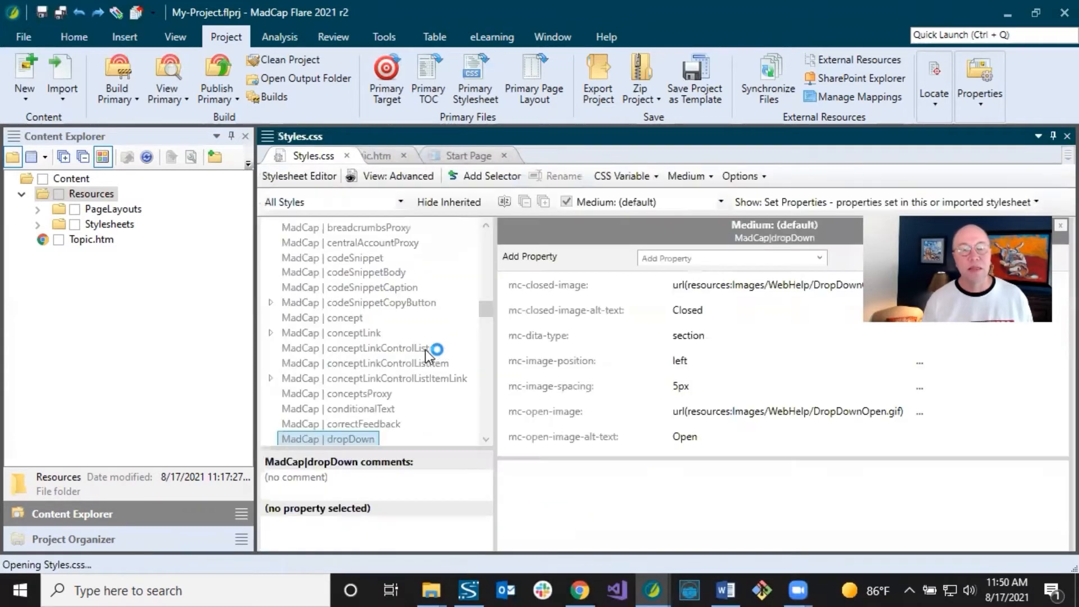
{"action": "left_click_drag", "start_coordinate": [483, 306], "coordinate": [484, 312]}
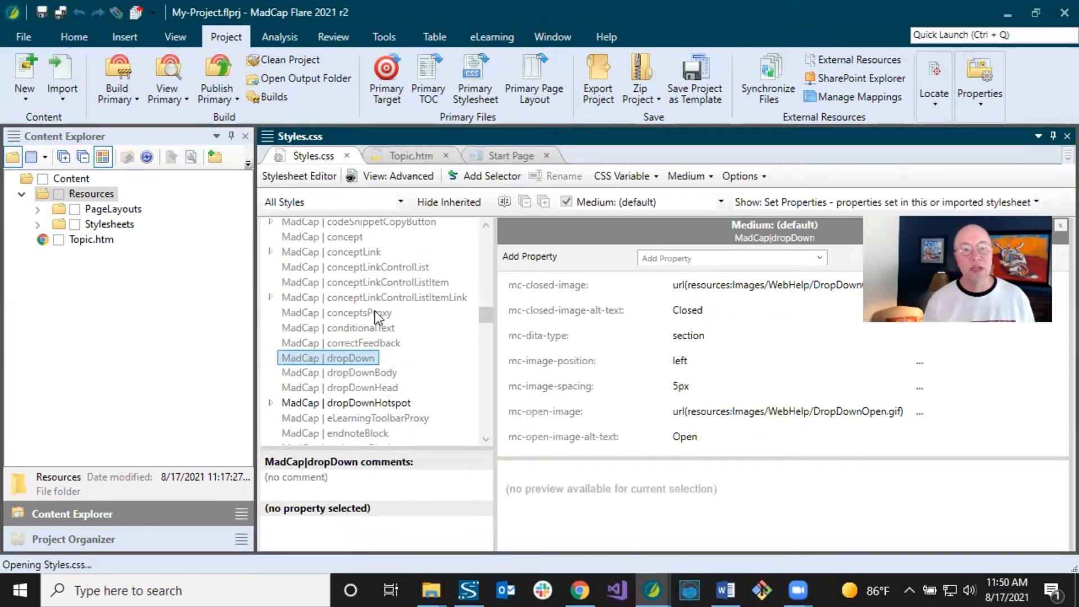
{"action": "left_click", "coordinate": [400, 202]}
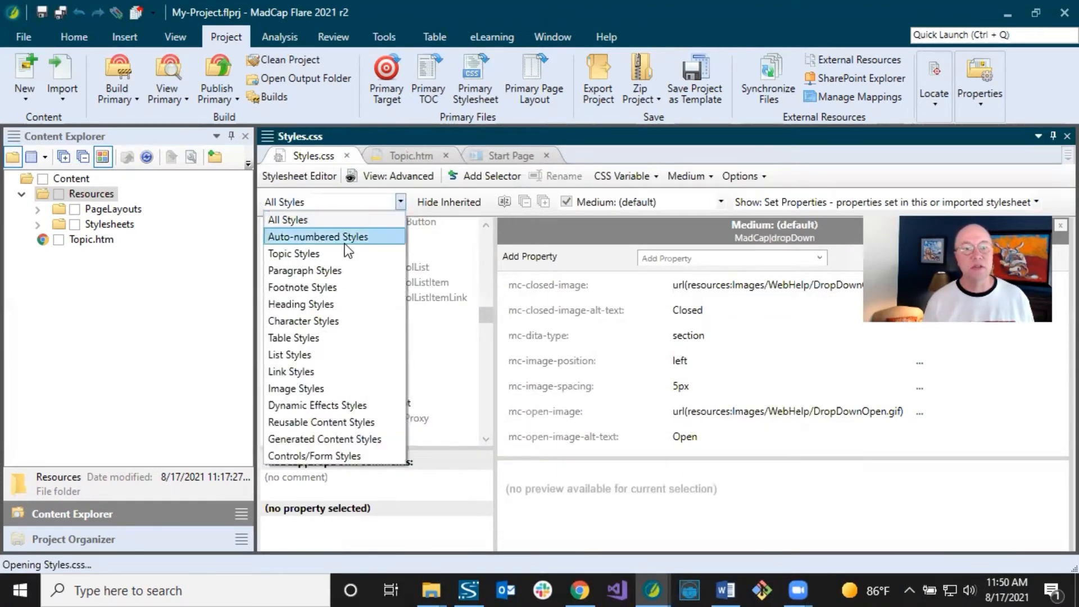
{"action": "left_click", "coordinate": [292, 405]}
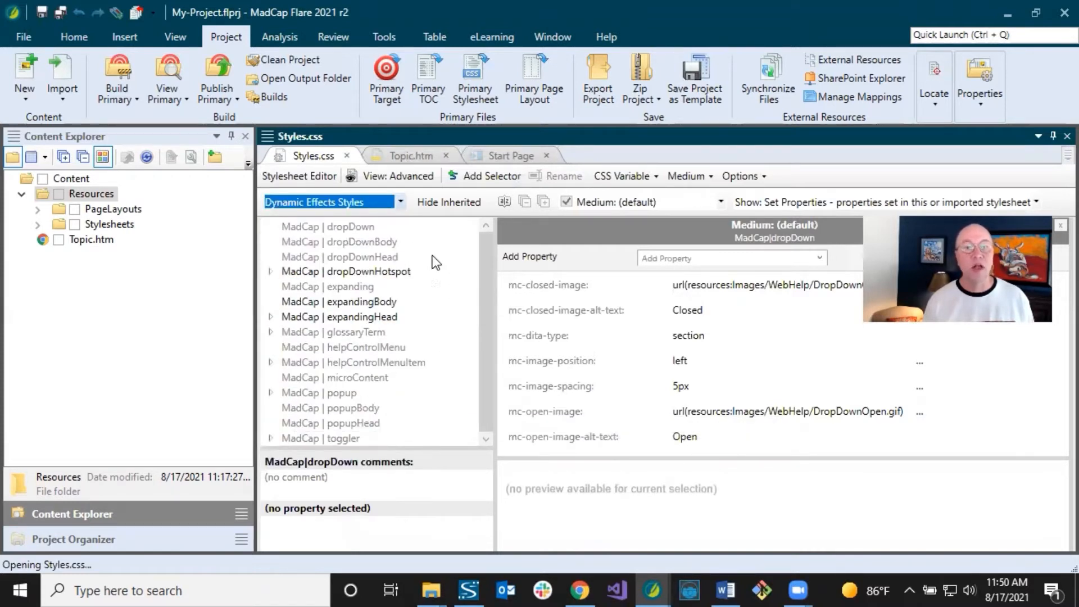
{"action": "left_click", "coordinate": [356, 231]}
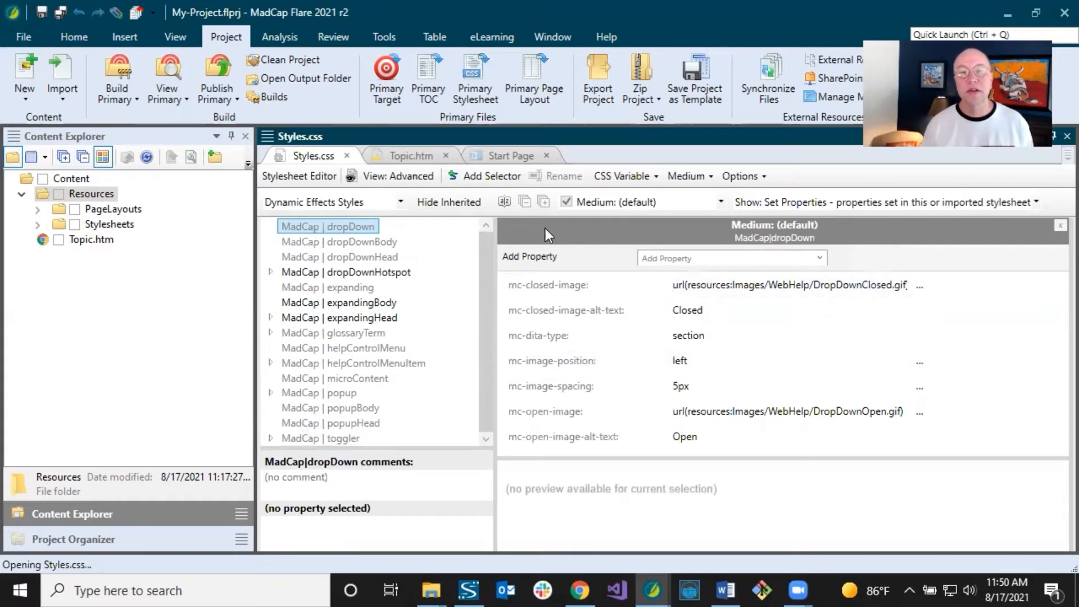
Compare the dropDown style's grouped properties under All, Assorted Relevant and Set Properties, and return to the ungrouped Set Properties view
{"action": "left_click", "coordinate": [507, 203]}
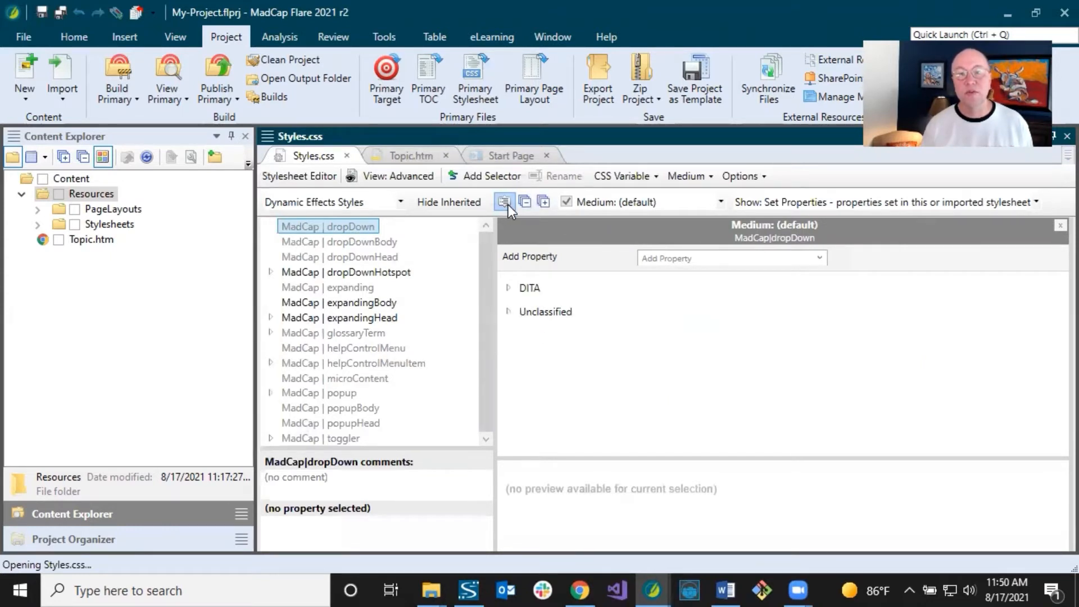
{"action": "left_click", "coordinate": [852, 203]}
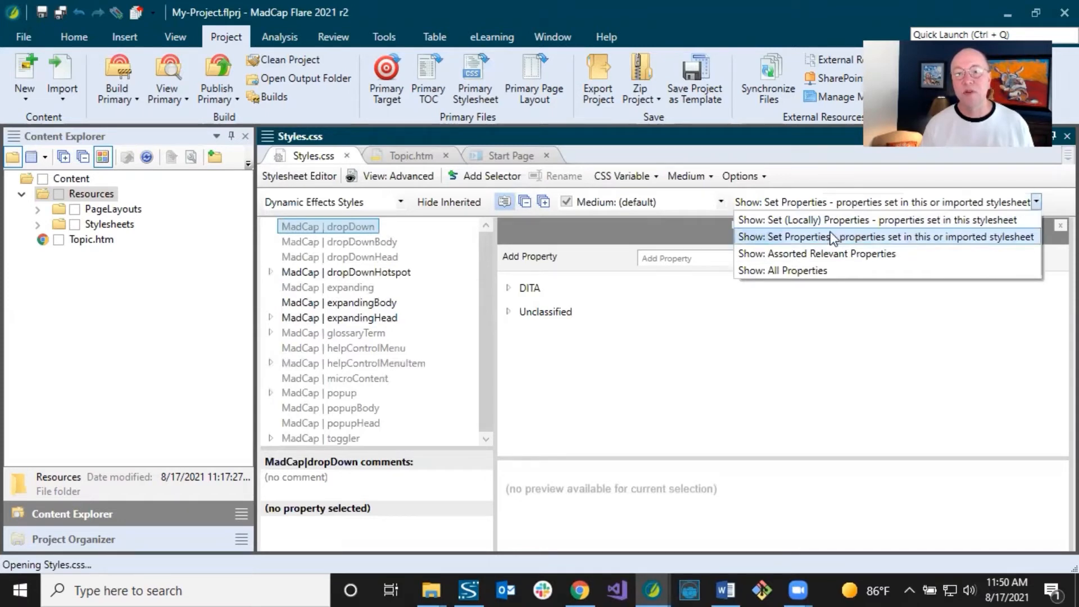
{"action": "left_click", "coordinate": [798, 271]}
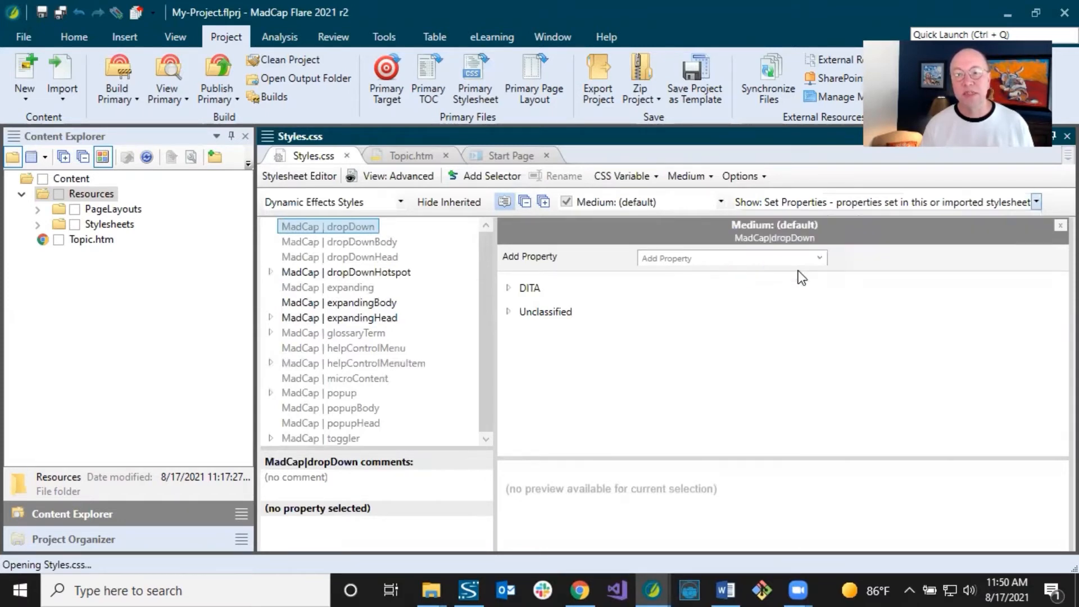
{"action": "left_click", "coordinate": [831, 201]}
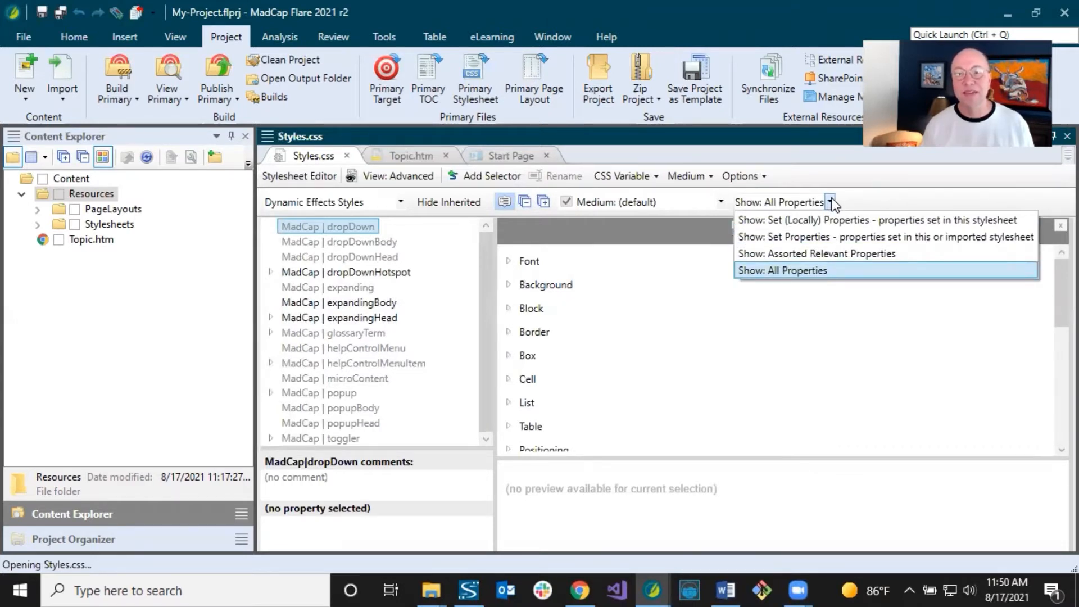
{"action": "left_click", "coordinate": [810, 254]}
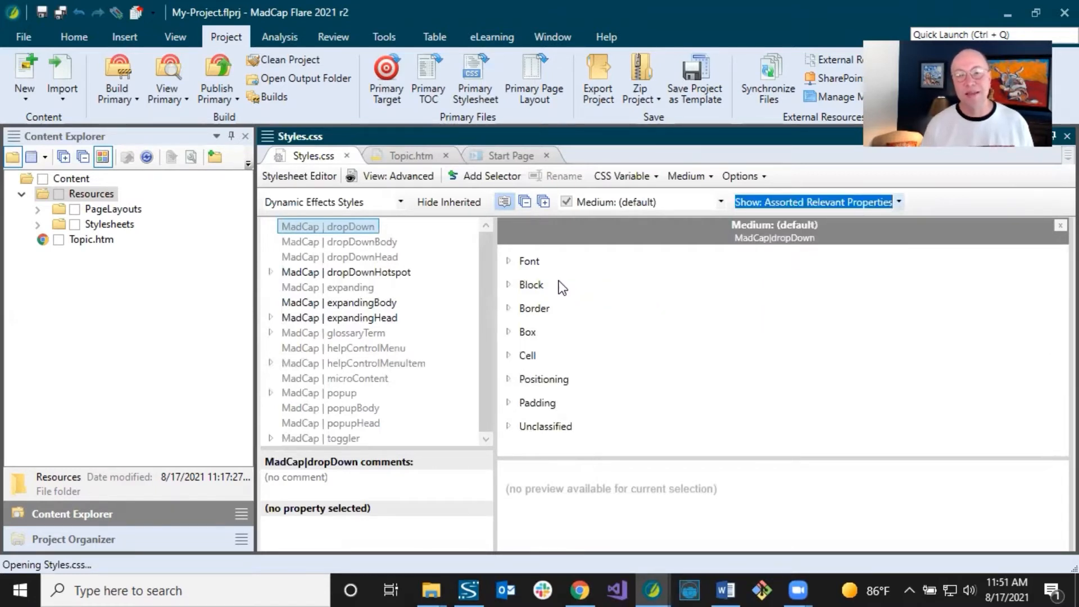
{"action": "left_click", "coordinate": [839, 202]}
{"action": "left_click", "coordinate": [821, 236]}
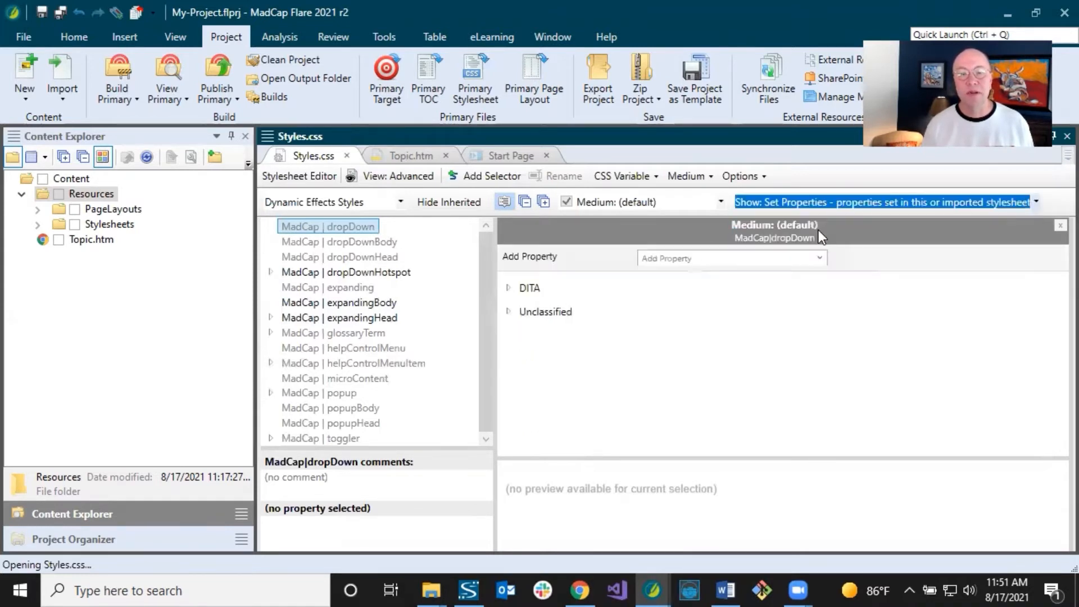
{"action": "left_click", "coordinate": [506, 202]}
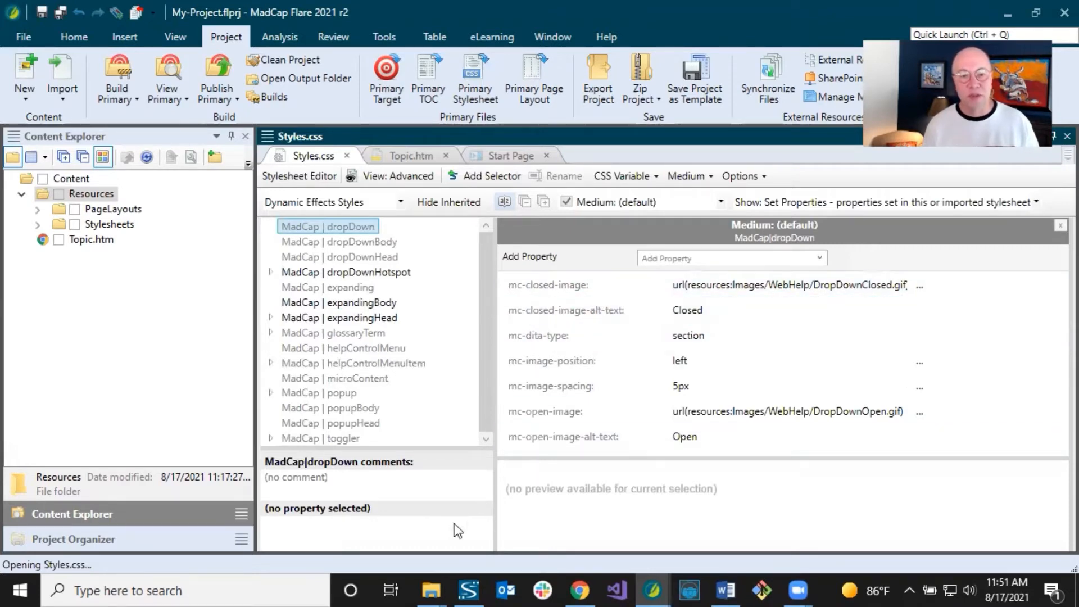
Switch to File Explorer, bring up the My-Project1 and My-Project folder windows, and arrange them so both are visible
{"action": "mouse_move", "coordinate": [430, 590]}
{"action": "left_click", "coordinate": [376, 543]}
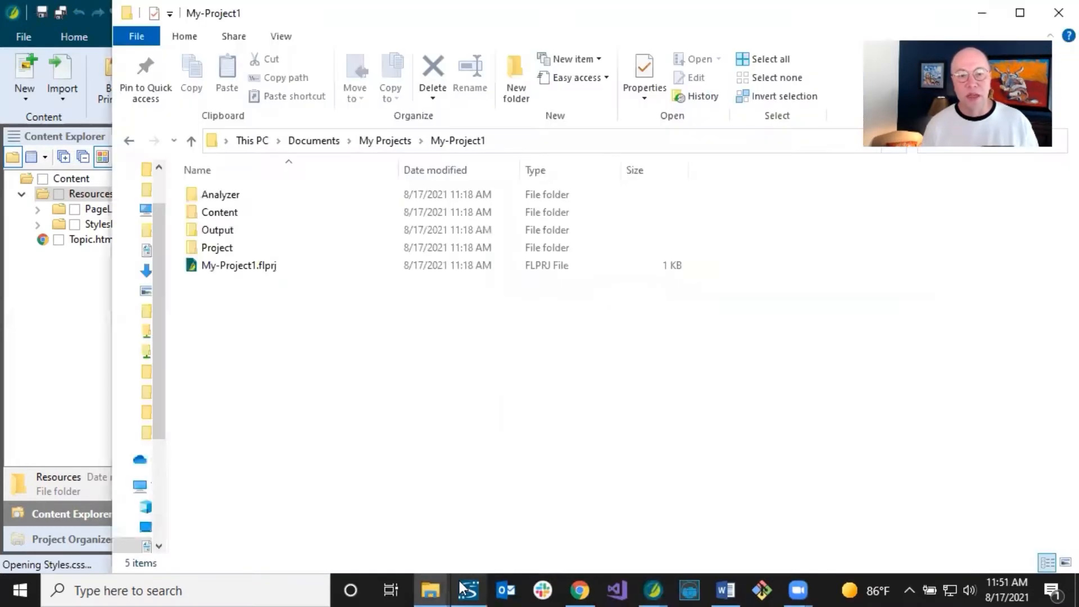
{"action": "left_click", "coordinate": [482, 525]}
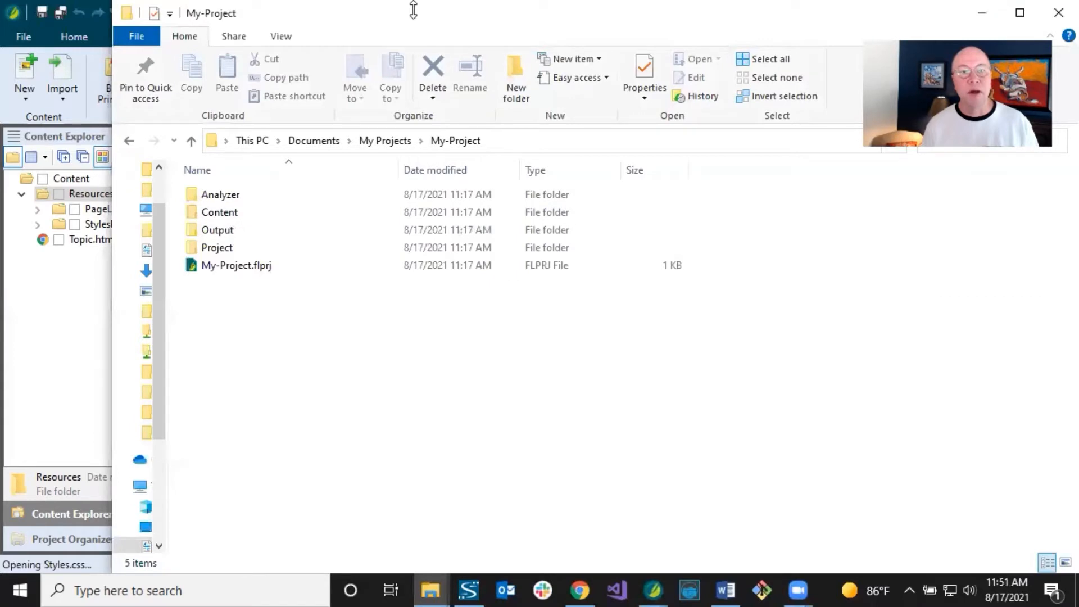
{"action": "left_click_drag", "start_coordinate": [413, 10], "coordinate": [460, 48]}
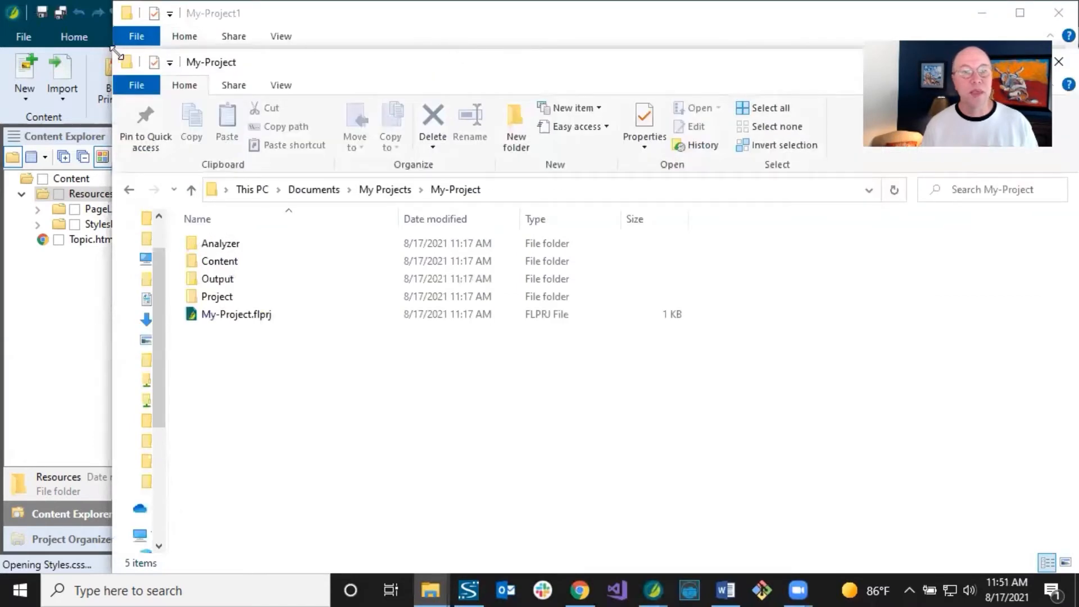
{"action": "left_click_drag", "start_coordinate": [115, 52], "coordinate": [350, 85]}
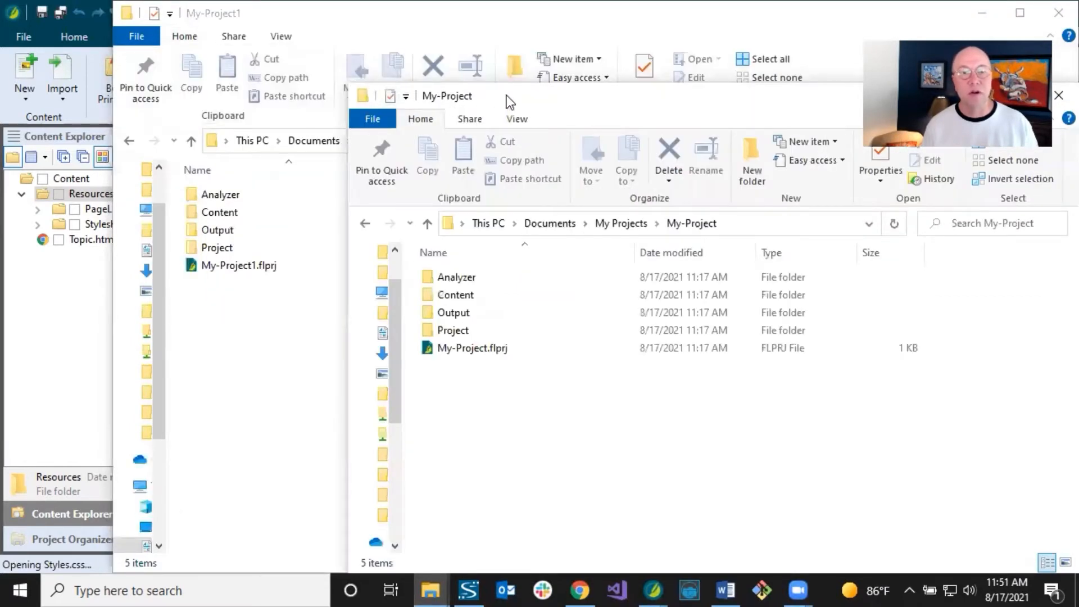
{"action": "left_click_drag", "start_coordinate": [509, 100], "coordinate": [503, 58]}
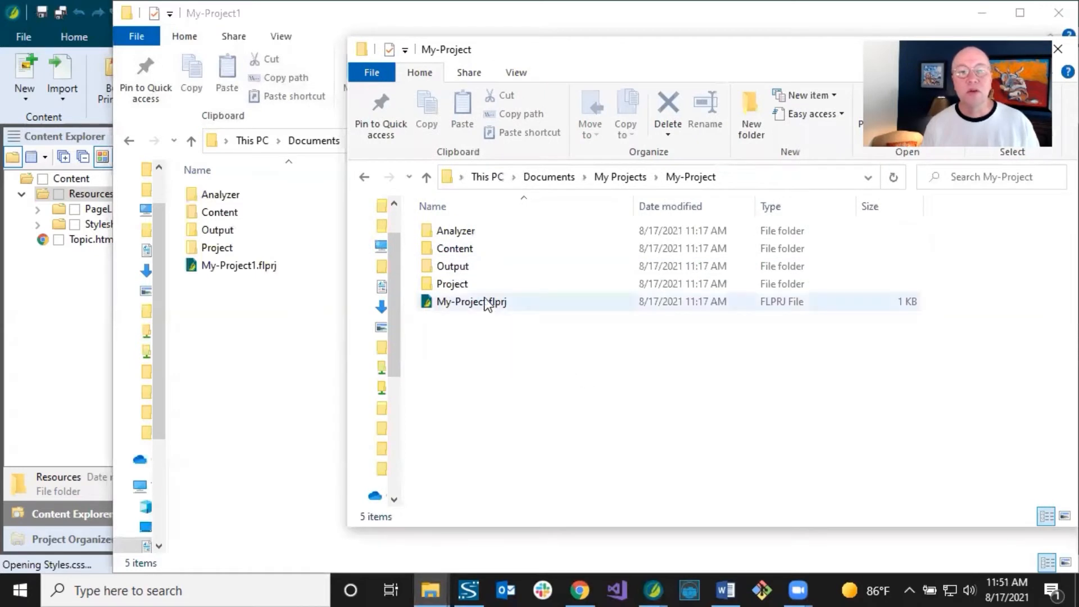
Copy Minus.png and Plus.png from My-Project1's Content\Resources\Images folder and minimize that window
{"action": "double_click", "coordinate": [221, 214]}
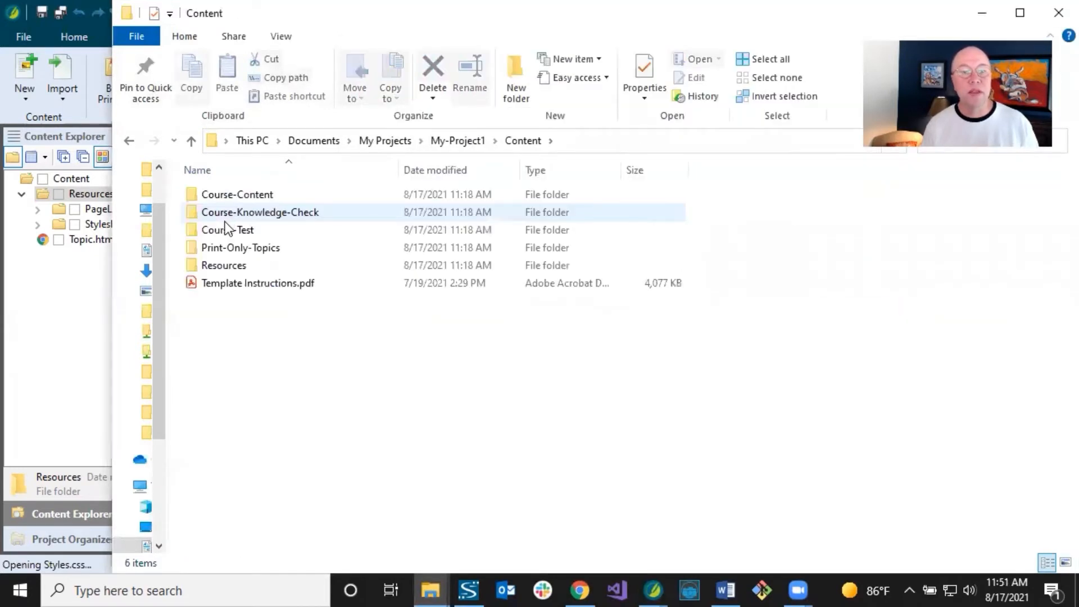
{"action": "double_click", "coordinate": [228, 265]}
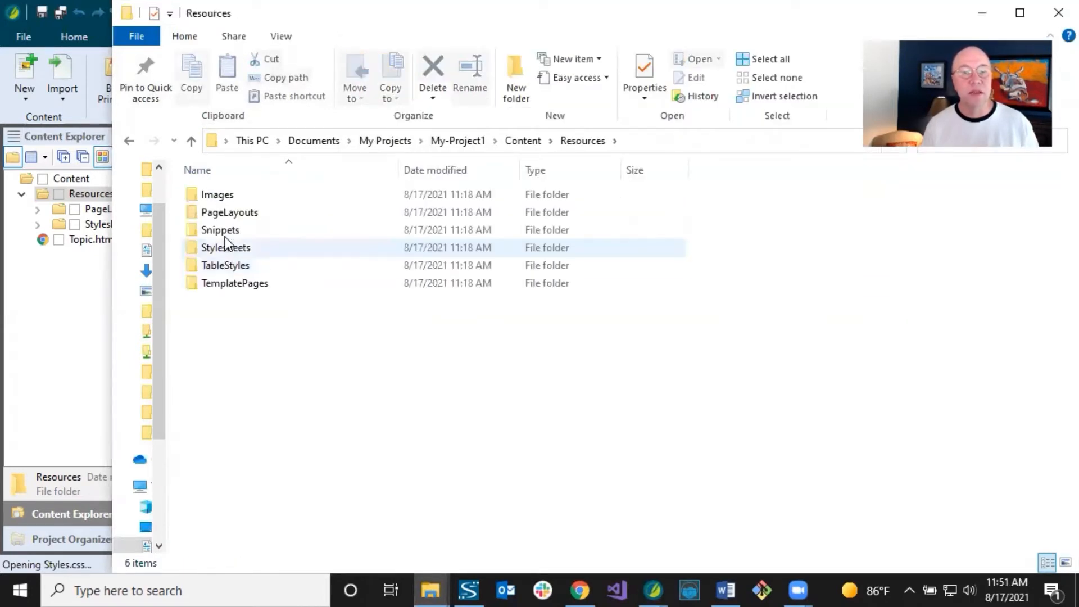
{"action": "double_click", "coordinate": [227, 197]}
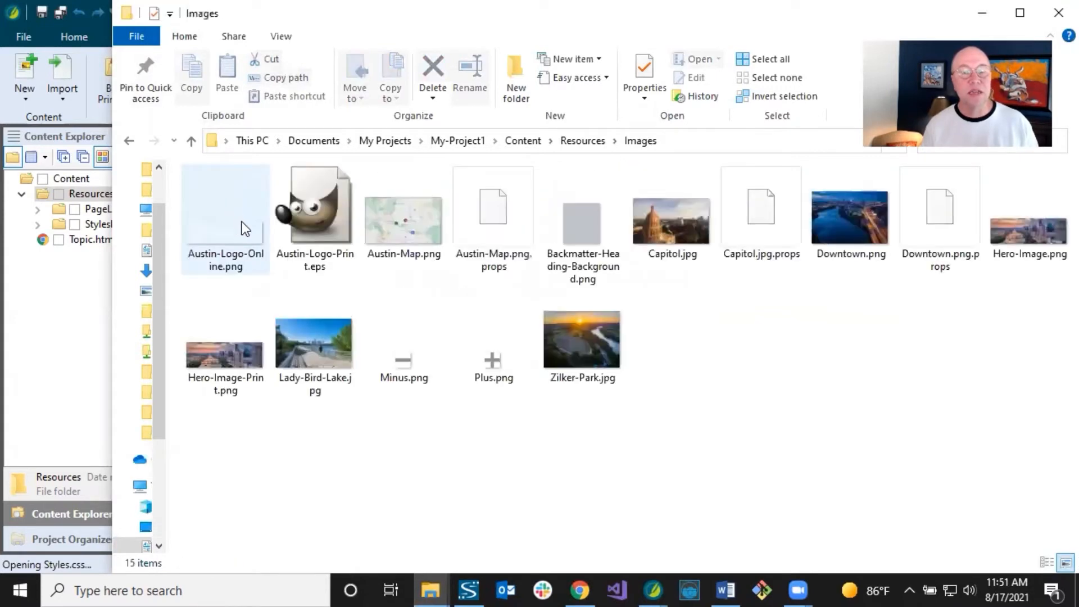
{"action": "left_click", "coordinate": [397, 359]}
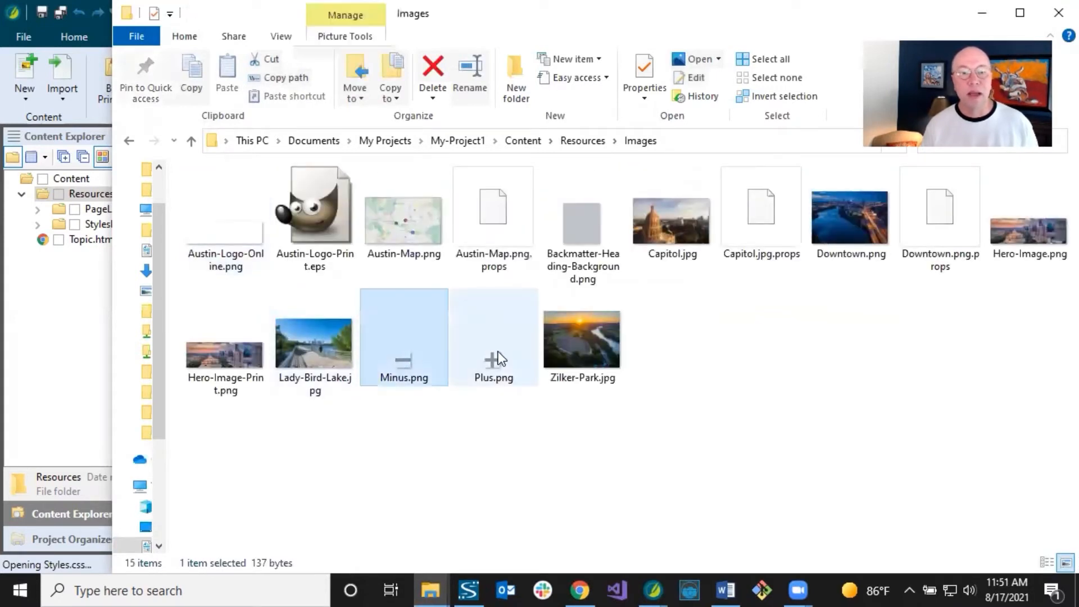
{"action": "left_click", "coordinate": [493, 348], "text": "ctrl"}
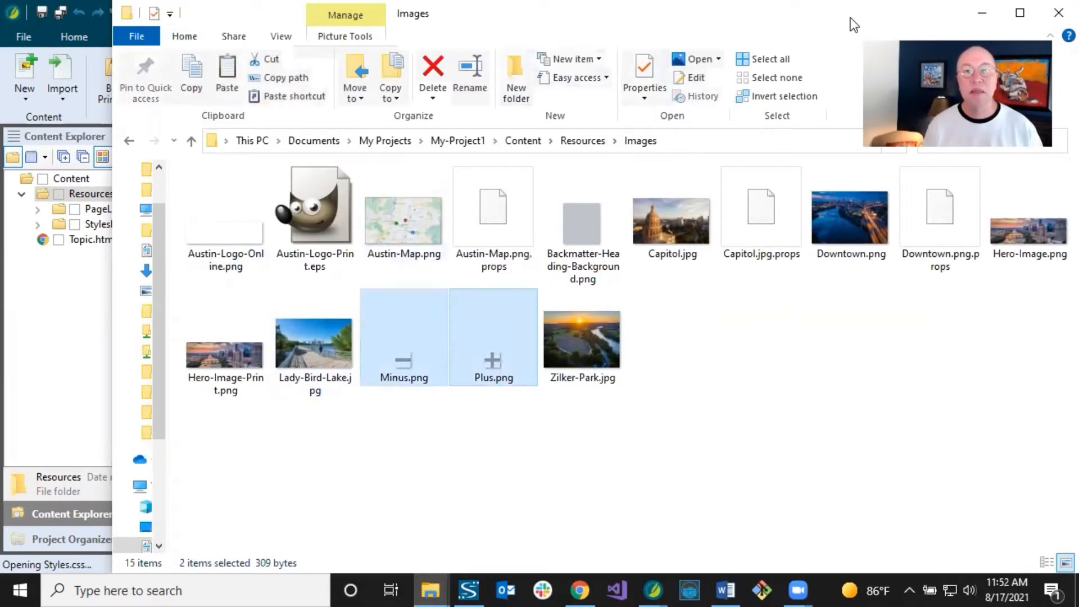
{"action": "left_click", "coordinate": [985, 17]}
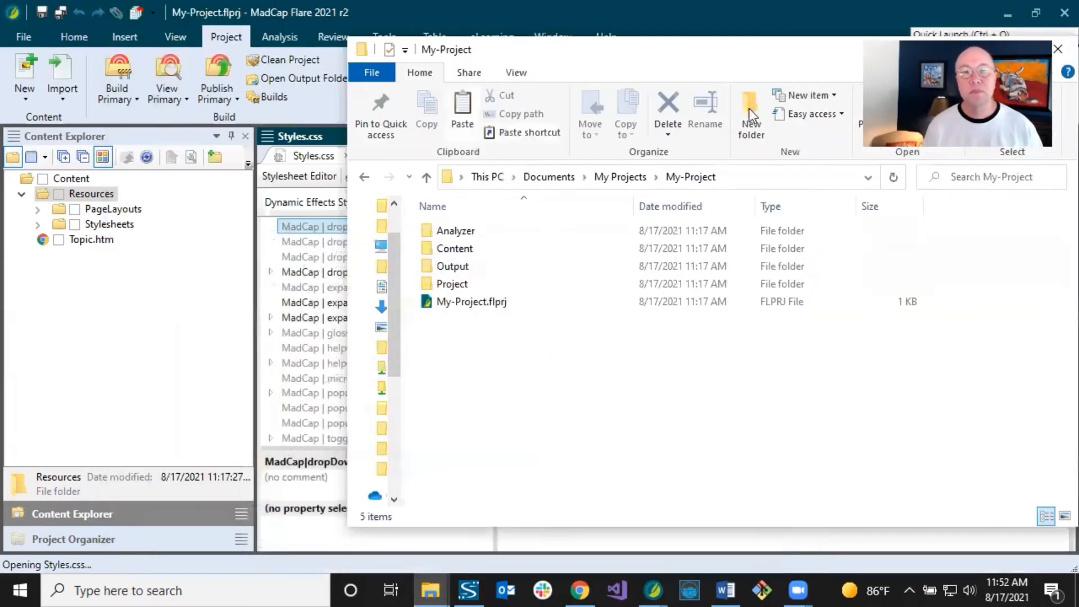
Create a folder named Images inside My-Project's Content\Resources folder and open it
{"action": "left_click", "coordinate": [455, 251]}
{"action": "double_click", "coordinate": [457, 256]}
{"action": "double_click", "coordinate": [460, 235]}
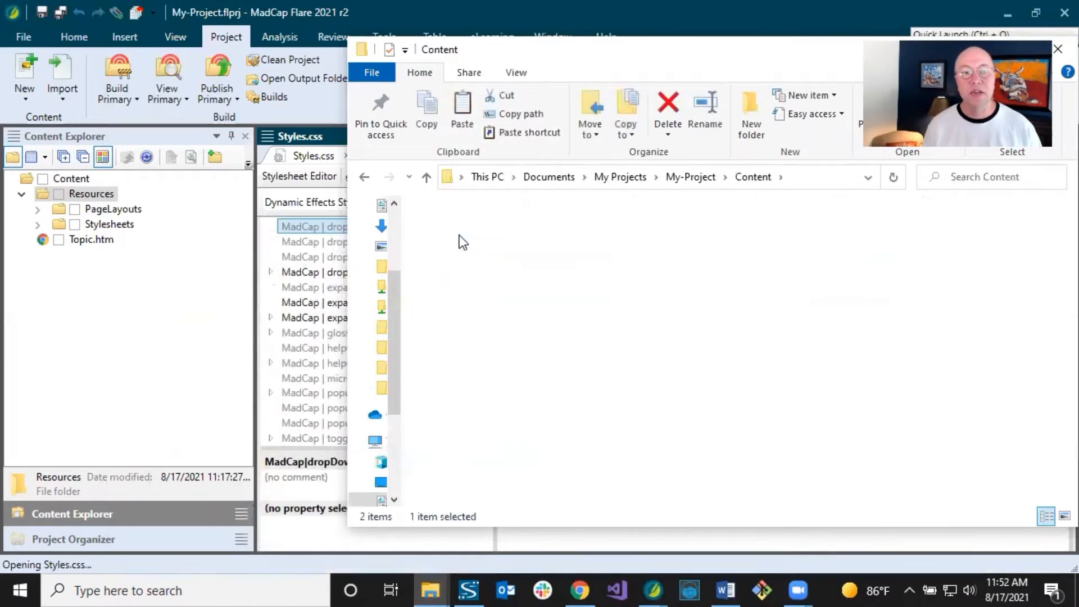
{"action": "left_click", "coordinate": [747, 116]}
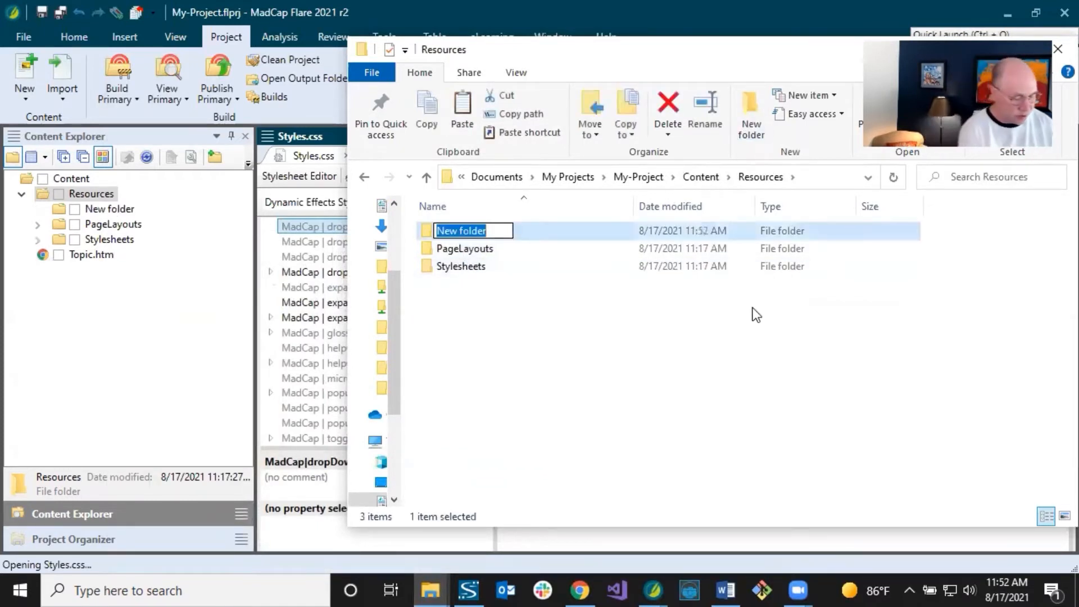
{"action": "type", "text": "Images"}
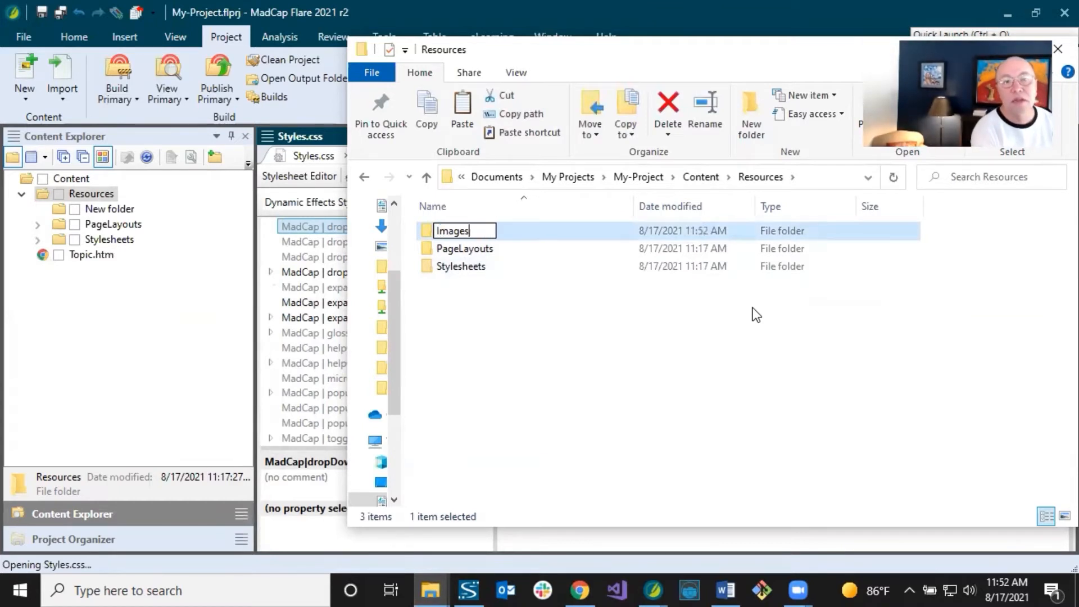
{"action": "key", "text": "Return"}
{"action": "key", "text": "Return"}
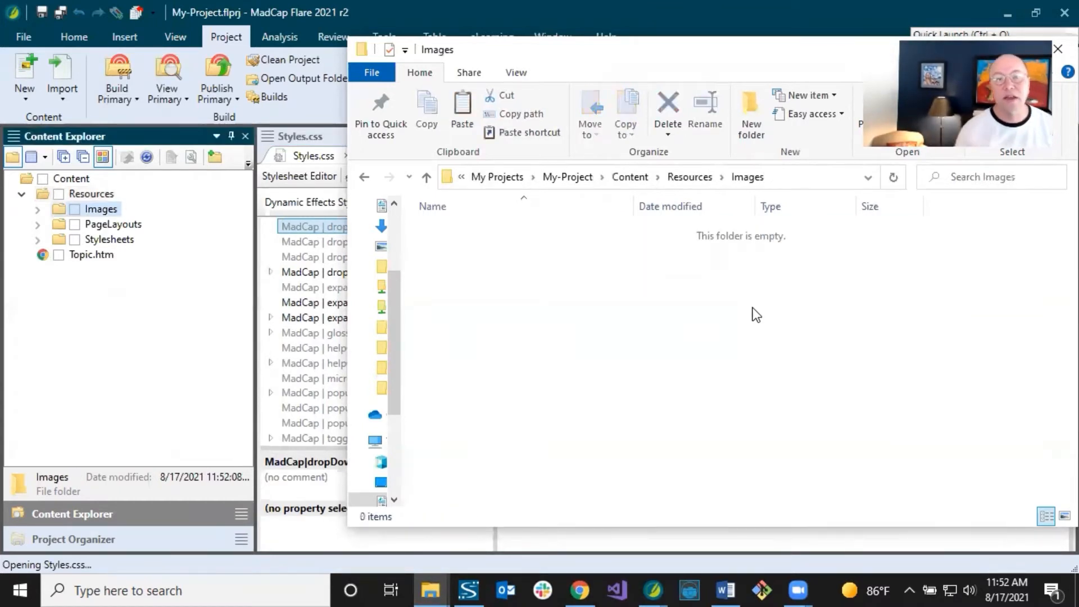
Paste Minus.png and Plus.png into My-Project's Images folder and minimize the window to return to MadCap Flare
{"action": "left_click", "coordinate": [686, 178]}
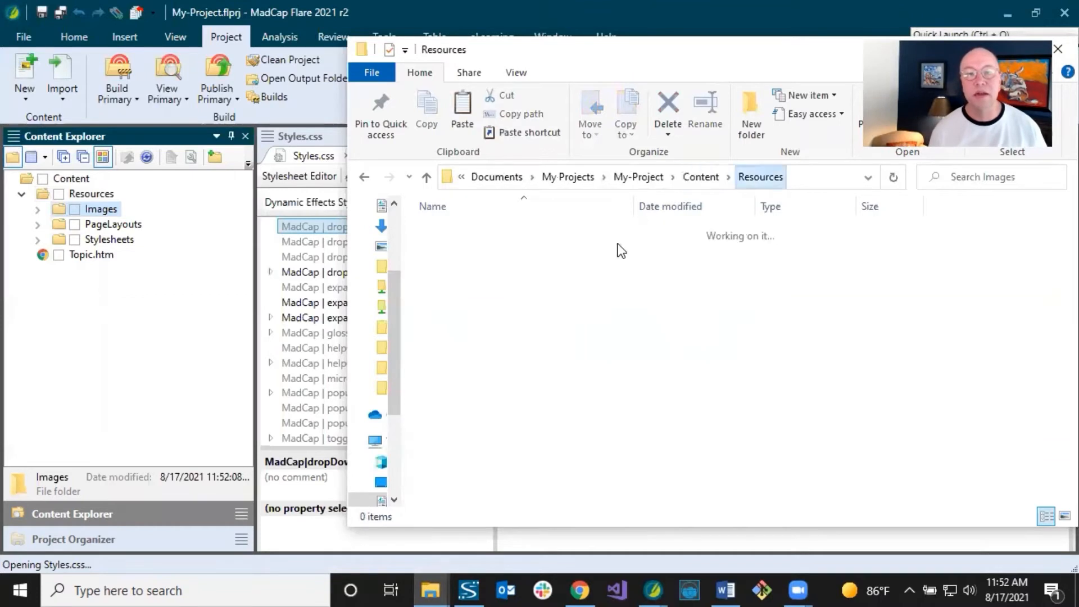
{"action": "double_click", "coordinate": [454, 232]}
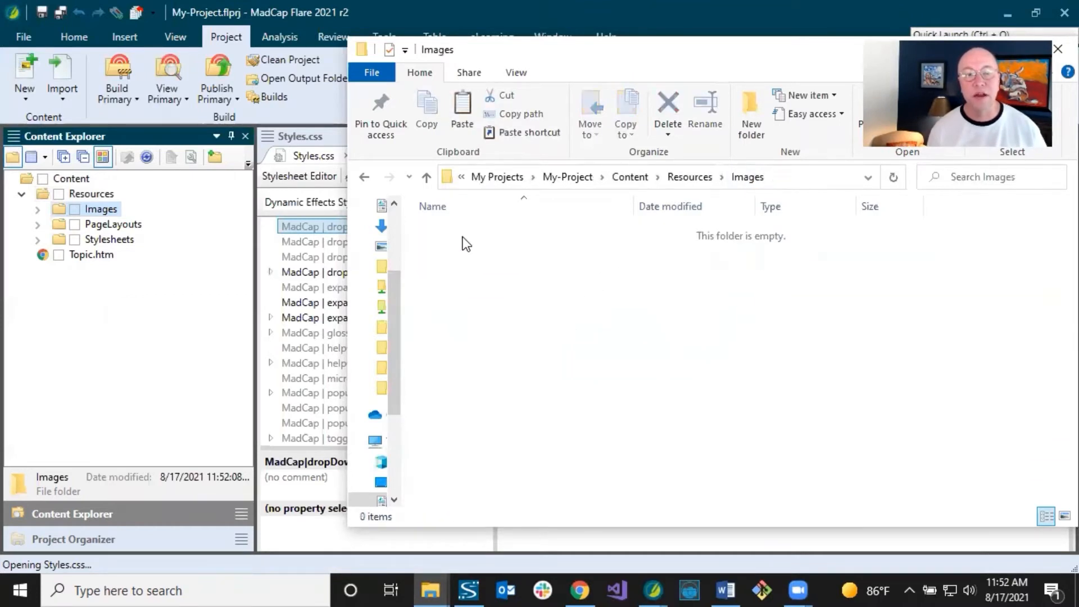
{"action": "key", "text": "ctrl+v"}
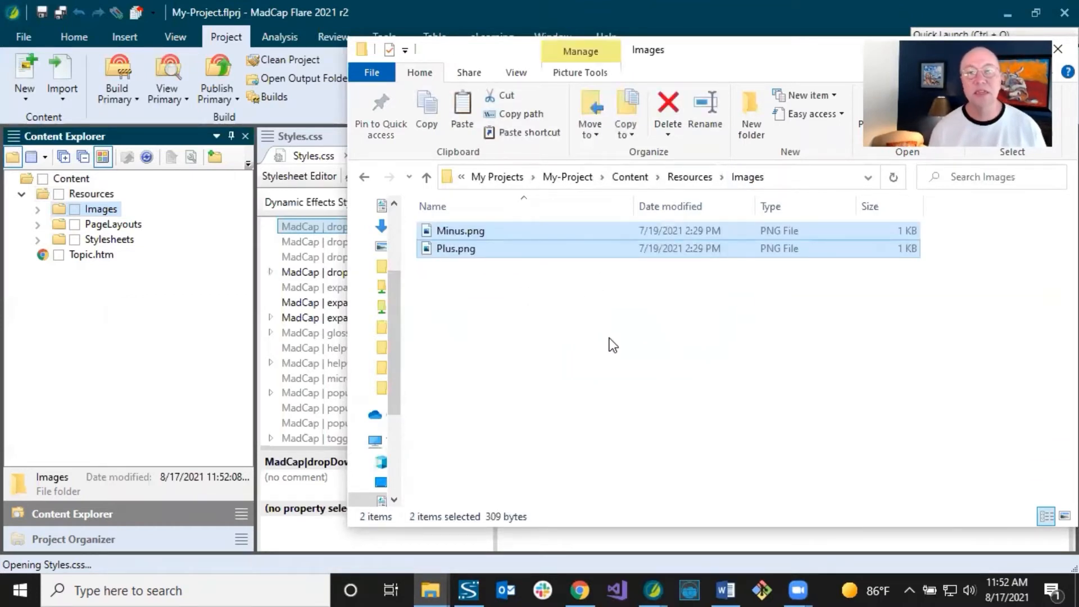
{"action": "left_click_drag", "start_coordinate": [774, 46], "coordinate": [576, 71]}
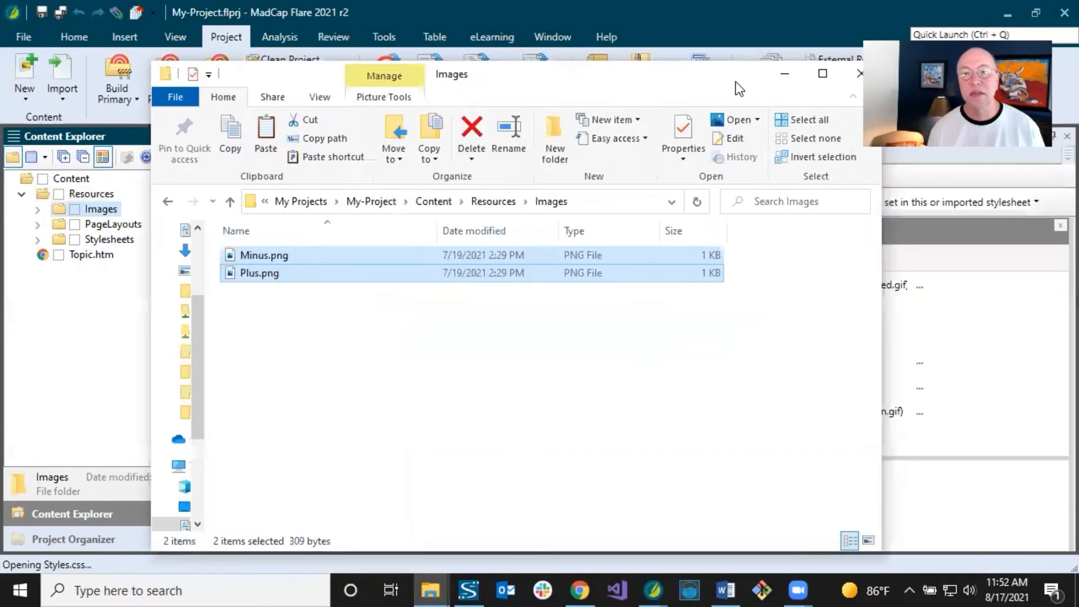
{"action": "left_click", "coordinate": [784, 73]}
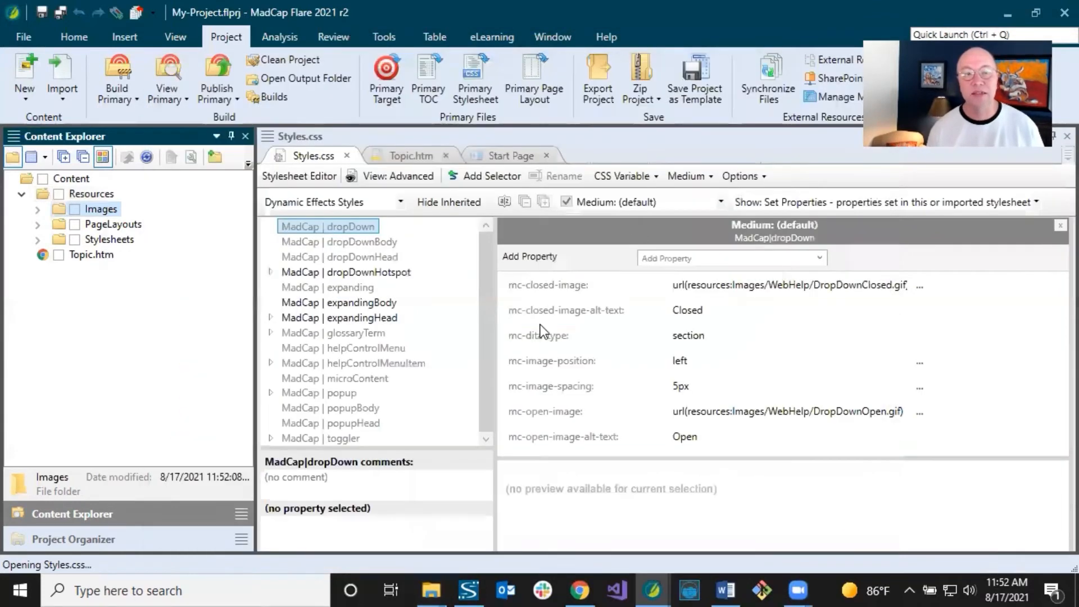
Expand the project's Images folder and check the Minus.png and Plus.png files in it
{"action": "left_click", "coordinate": [37, 209]}
{"action": "left_click", "coordinate": [112, 227]}
{"action": "left_click", "coordinate": [118, 240]}
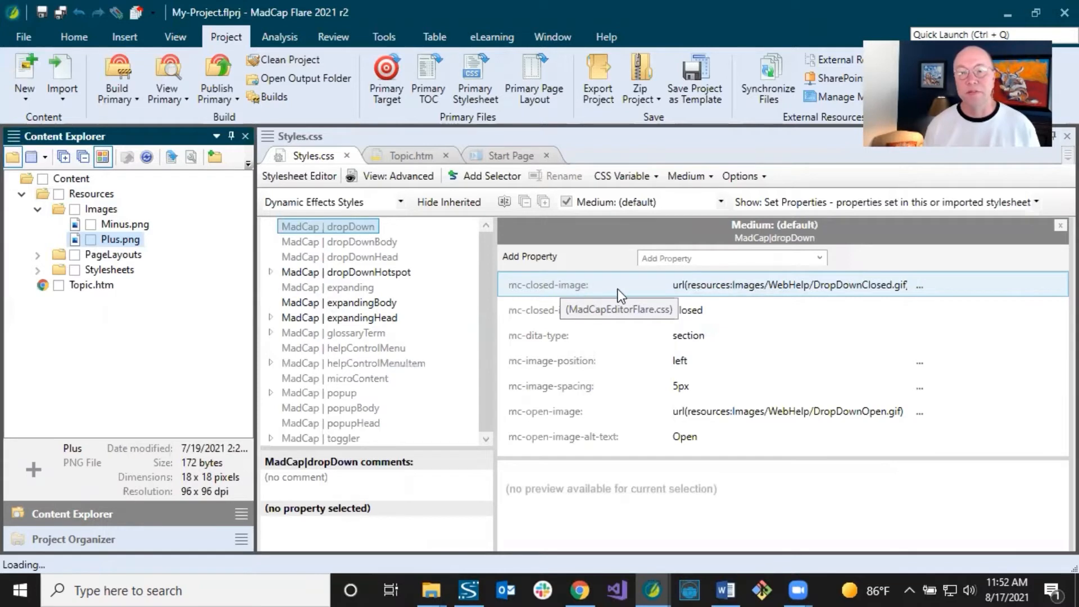
Set the mc-closed-image property of MadCap|dropDown to Plus.png from the Resources/Images folder
{"action": "left_click", "coordinate": [919, 285]}
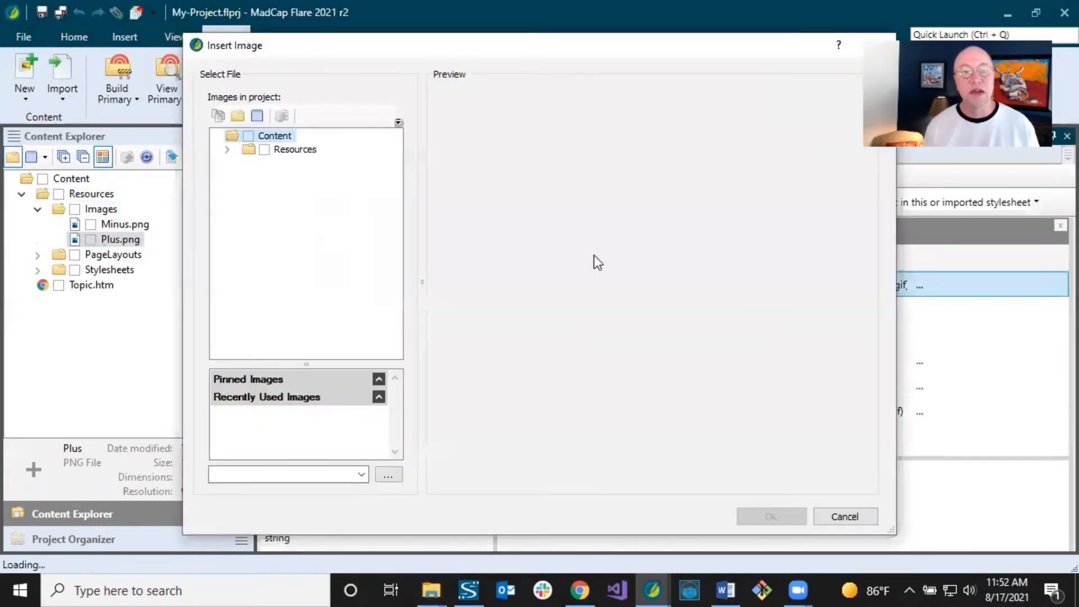
{"action": "left_click", "coordinate": [227, 149]}
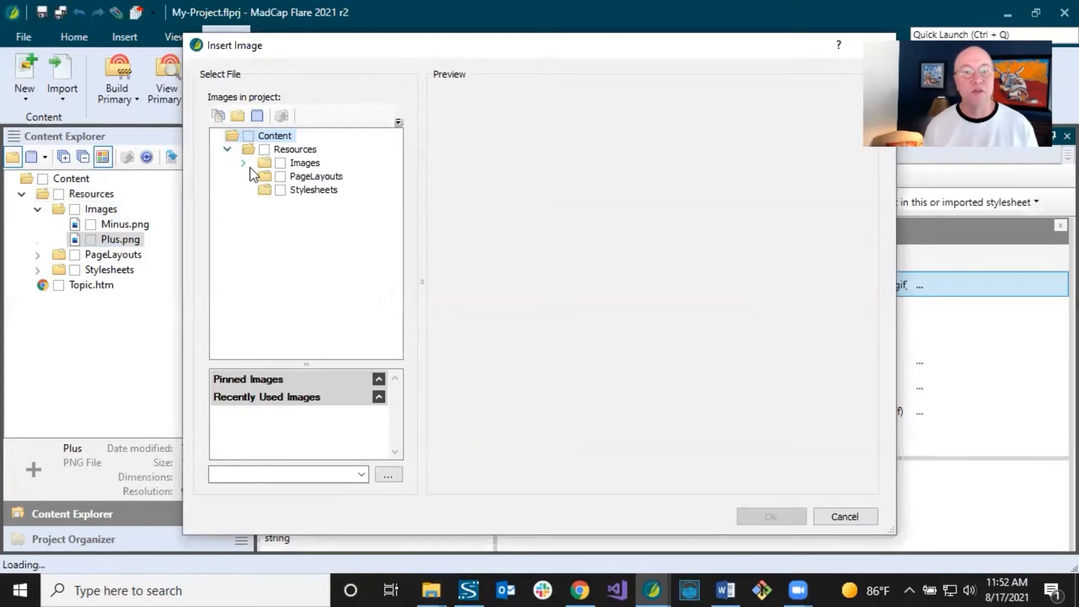
{"action": "left_click", "coordinate": [244, 163]}
{"action": "left_click", "coordinate": [314, 190]}
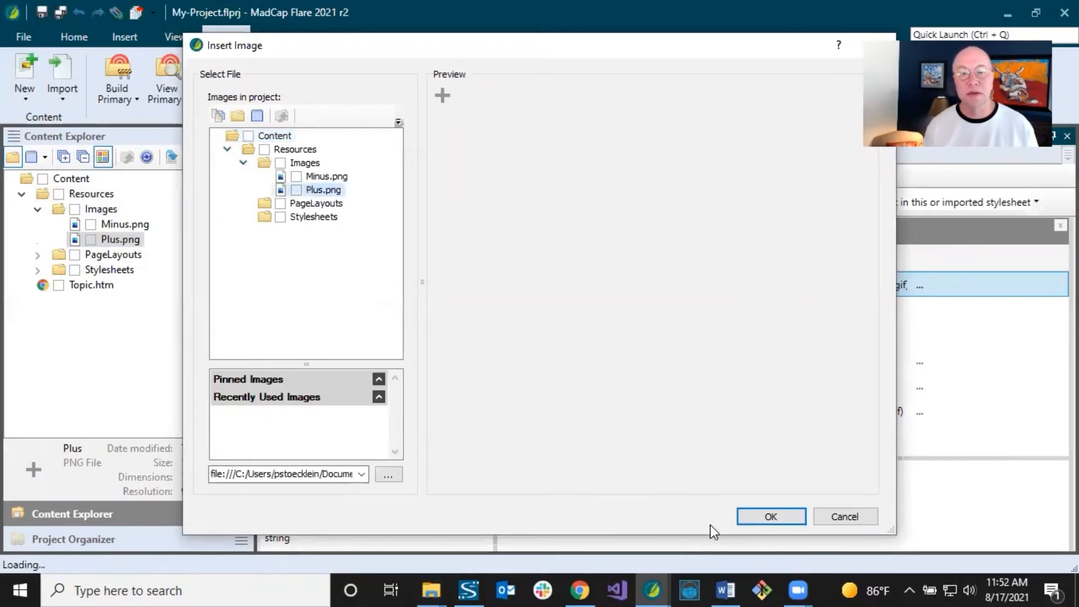
{"action": "left_click", "coordinate": [760, 518]}
Set the mc-open-image property of MadCap|dropDown to Minus.png from the project's Images folder
{"action": "left_click", "coordinate": [776, 409]}
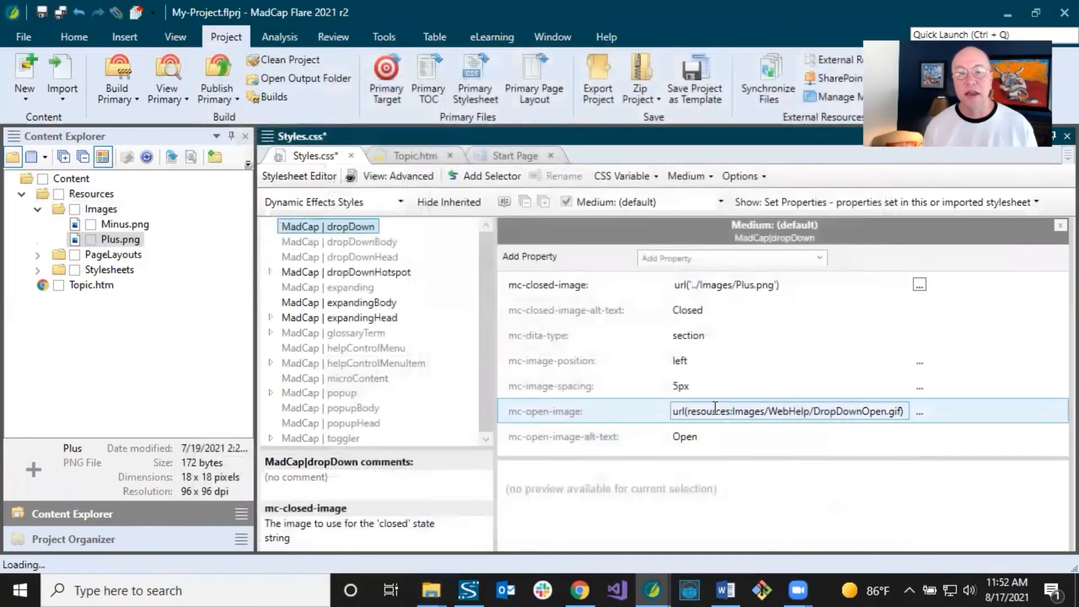
{"action": "left_click", "coordinate": [921, 415]}
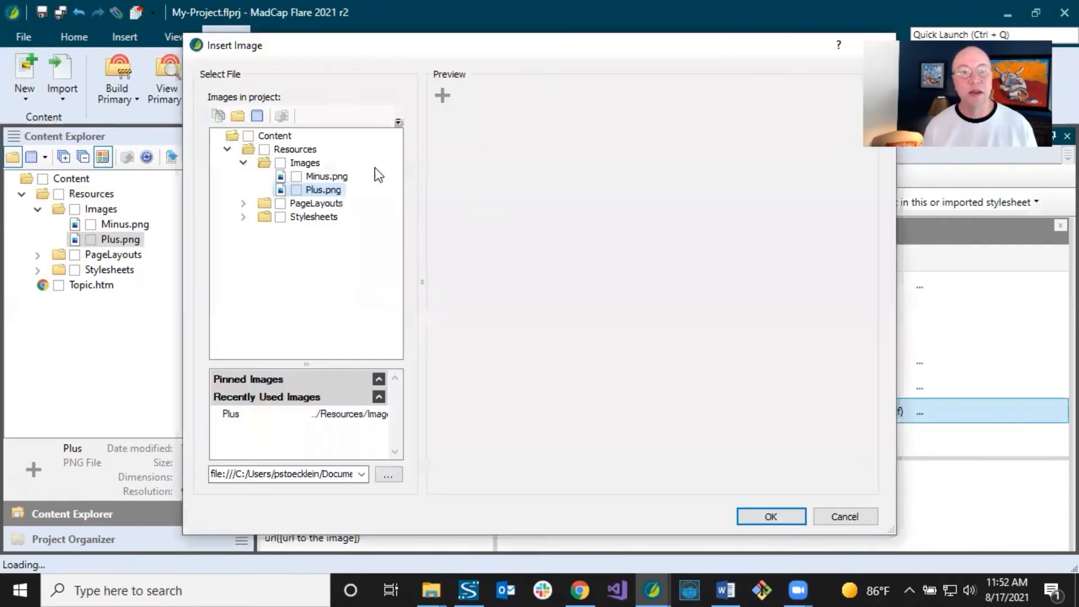
{"action": "left_click", "coordinate": [331, 176]}
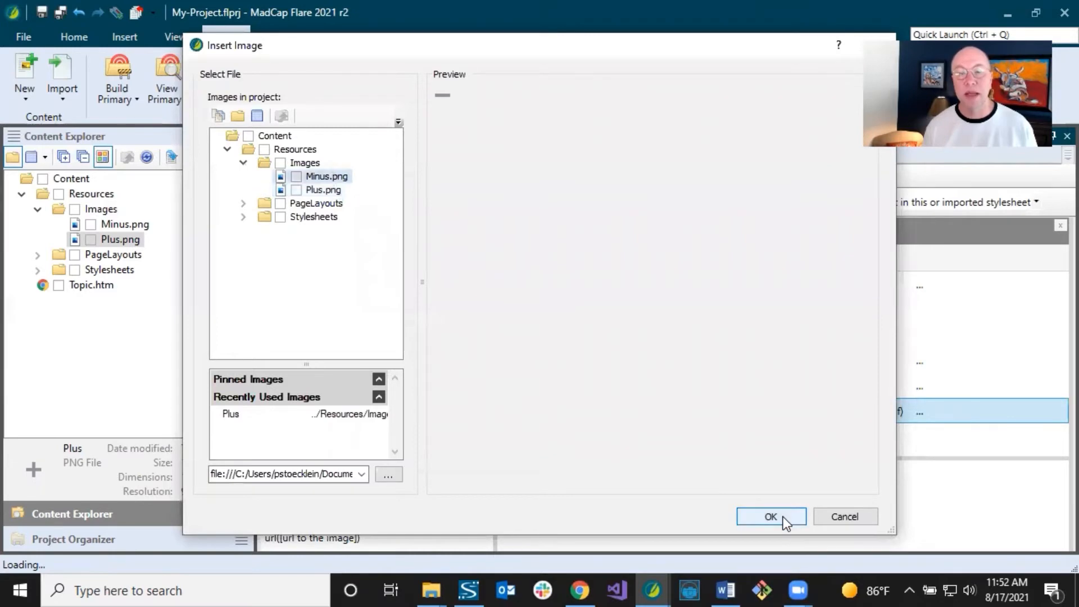
{"action": "left_click", "coordinate": [783, 517]}
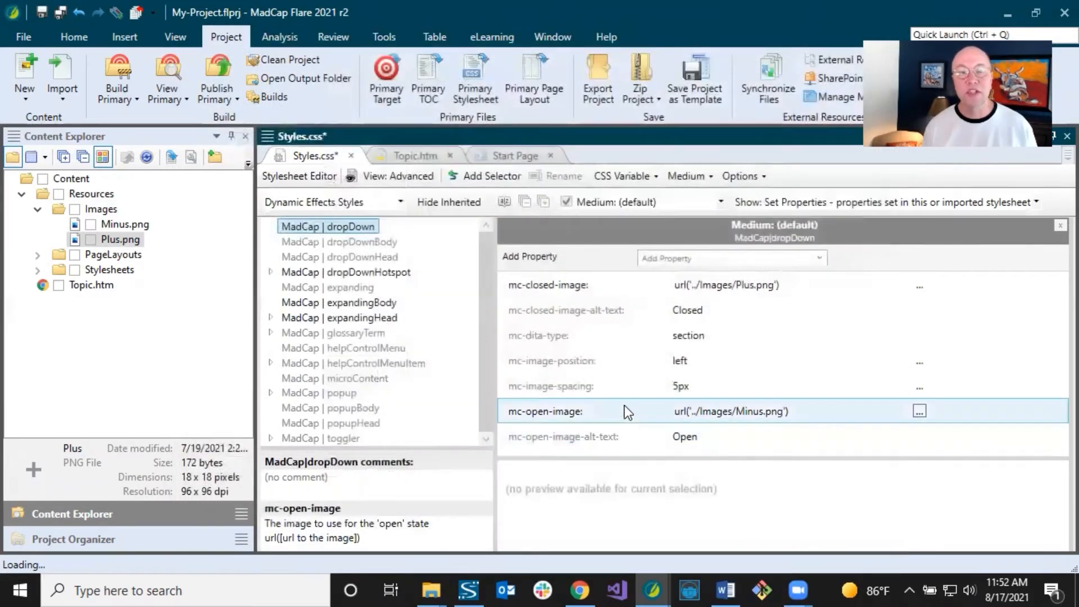
Examine the closed-image alt text, DITA type and image spacing properties of the MadCap|dropDown style
{"action": "left_click", "coordinate": [710, 318]}
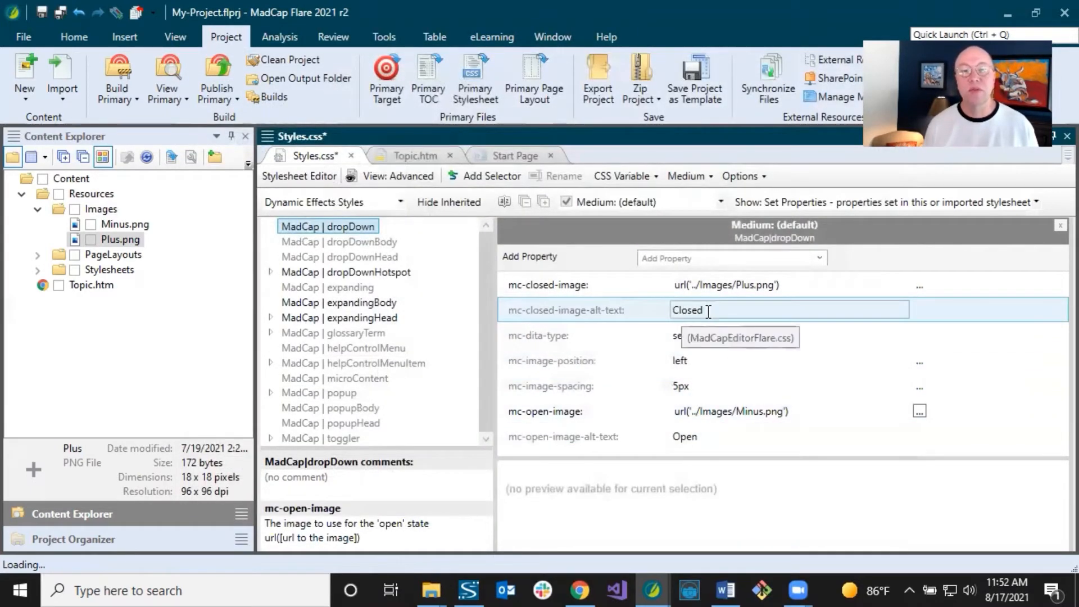
{"action": "left_click", "coordinate": [660, 335]}
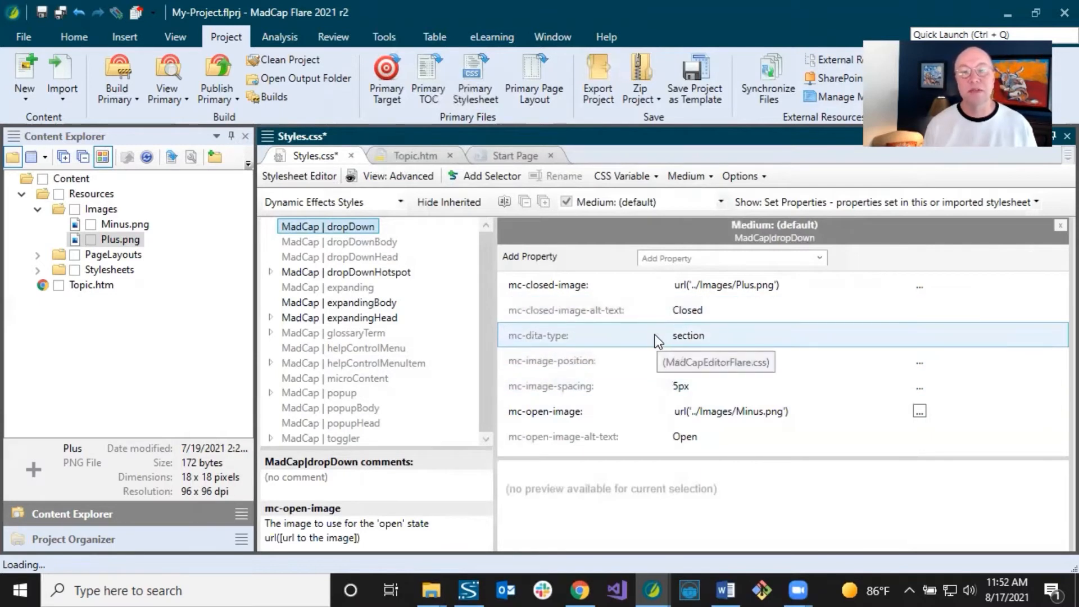
{"action": "left_click", "coordinate": [601, 313]}
{"action": "left_click", "coordinate": [675, 313]}
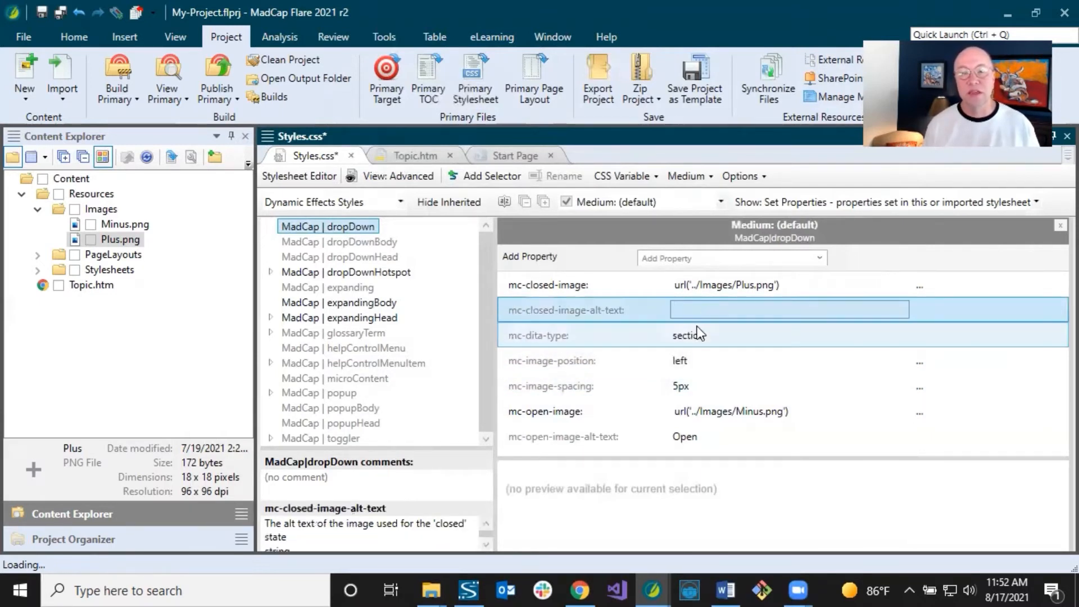
{"action": "left_click", "coordinate": [697, 328]}
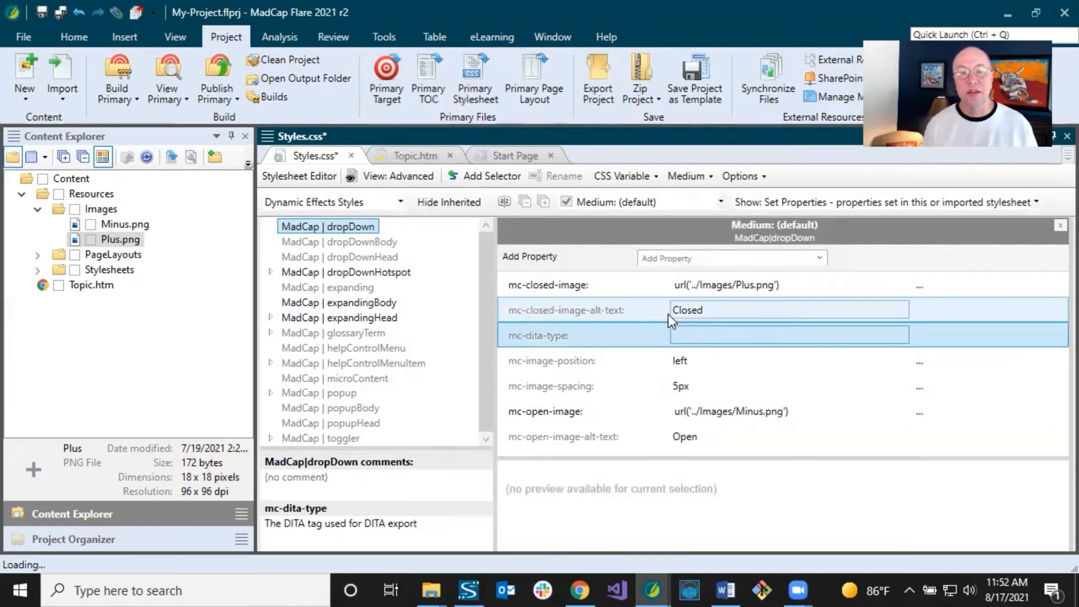
{"action": "left_click", "coordinate": [647, 312]}
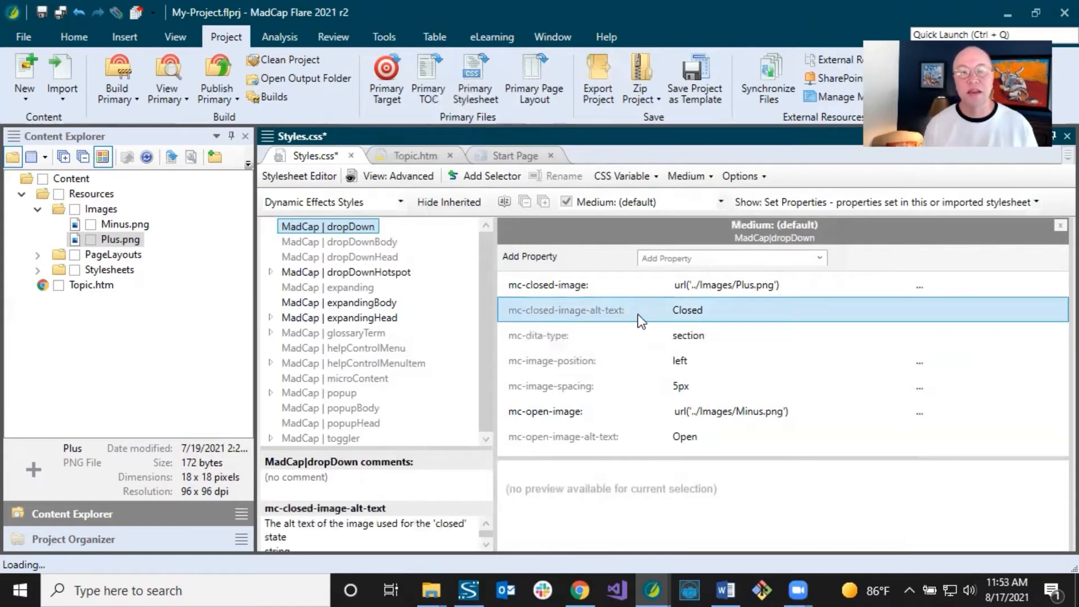
{"action": "left_click", "coordinate": [703, 312]}
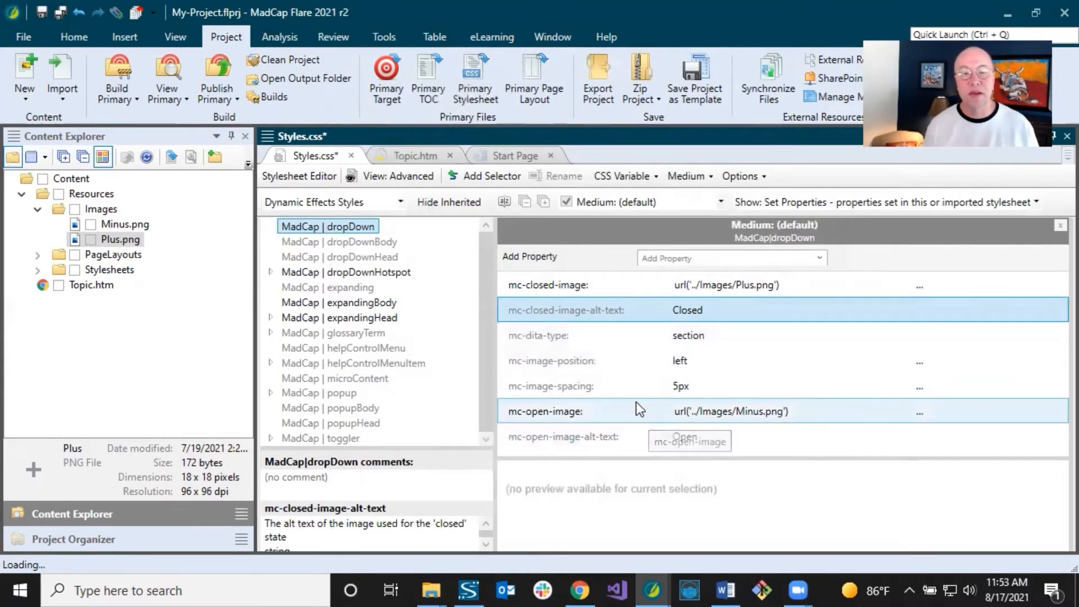
{"action": "left_click", "coordinate": [670, 392]}
{"action": "left_click", "coordinate": [691, 386]}
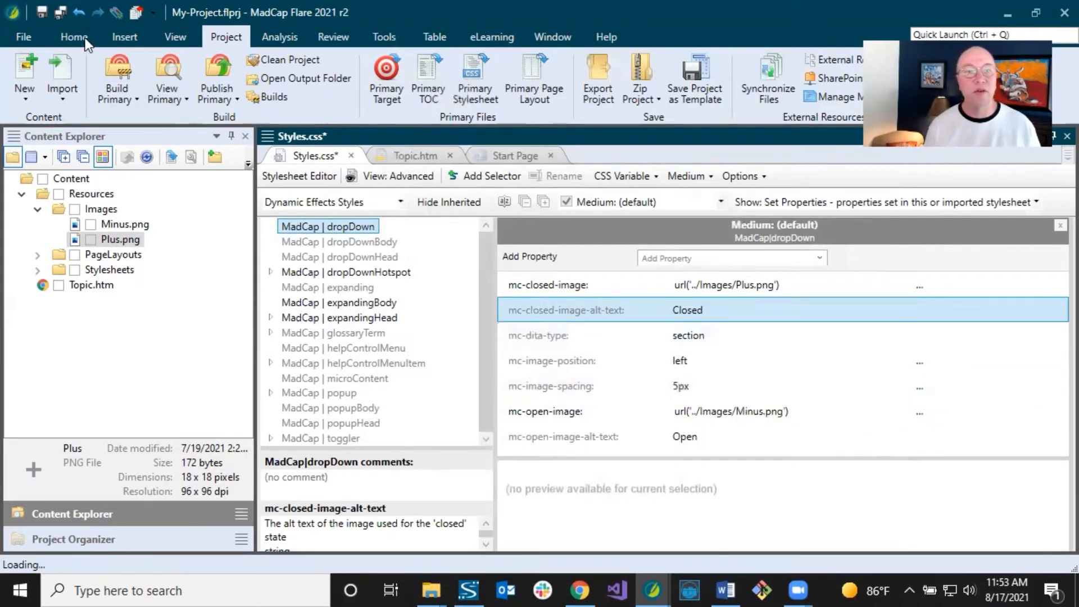
Save all files and inspect the My Drop-Down Head text in Topic.htm
{"action": "left_click", "coordinate": [59, 11]}
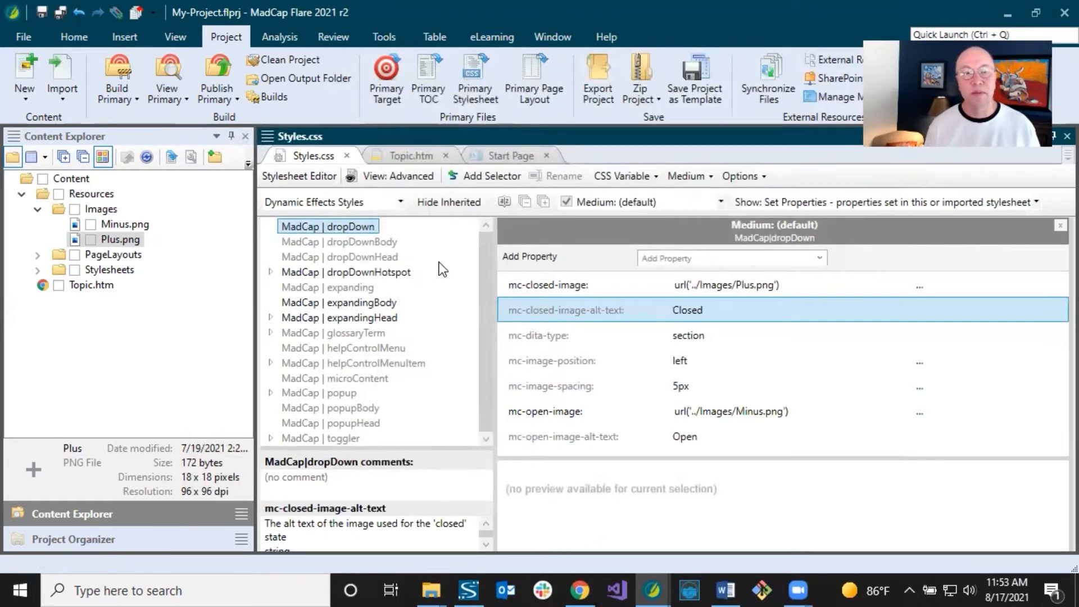
{"action": "left_click", "coordinate": [399, 152]}
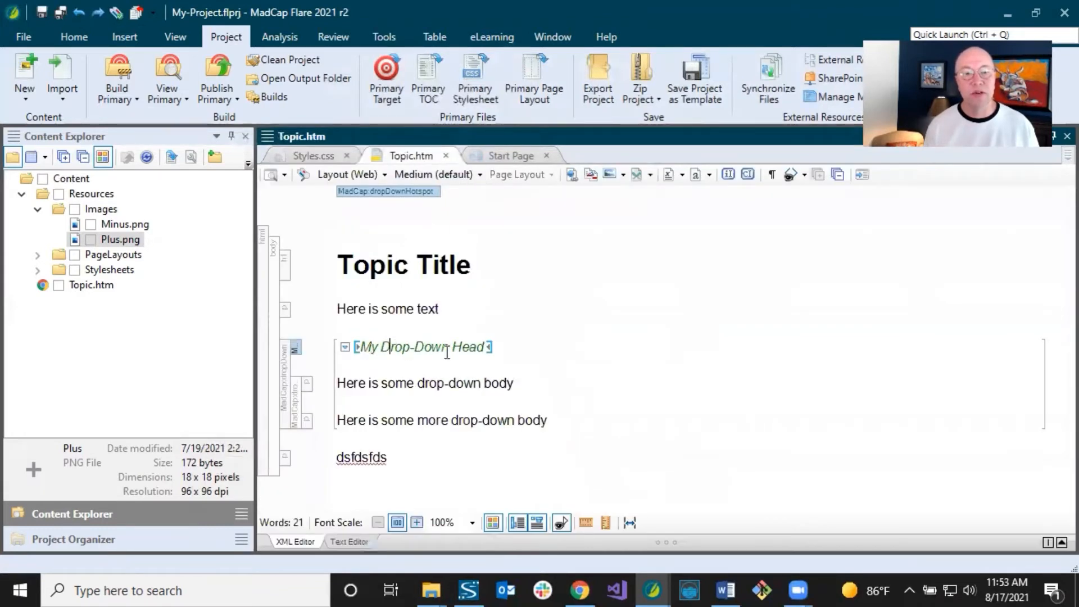
{"action": "left_click", "coordinate": [419, 347]}
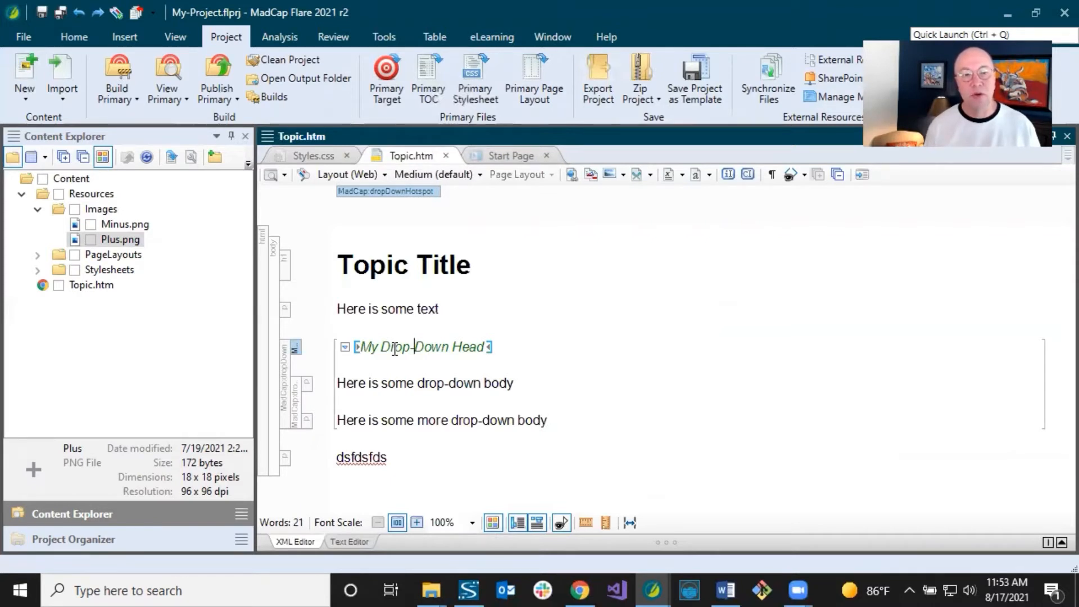
In Styles.css, set the MadCap|dropDownHotspot text color to the gray #696969
{"action": "left_click", "coordinate": [316, 155]}
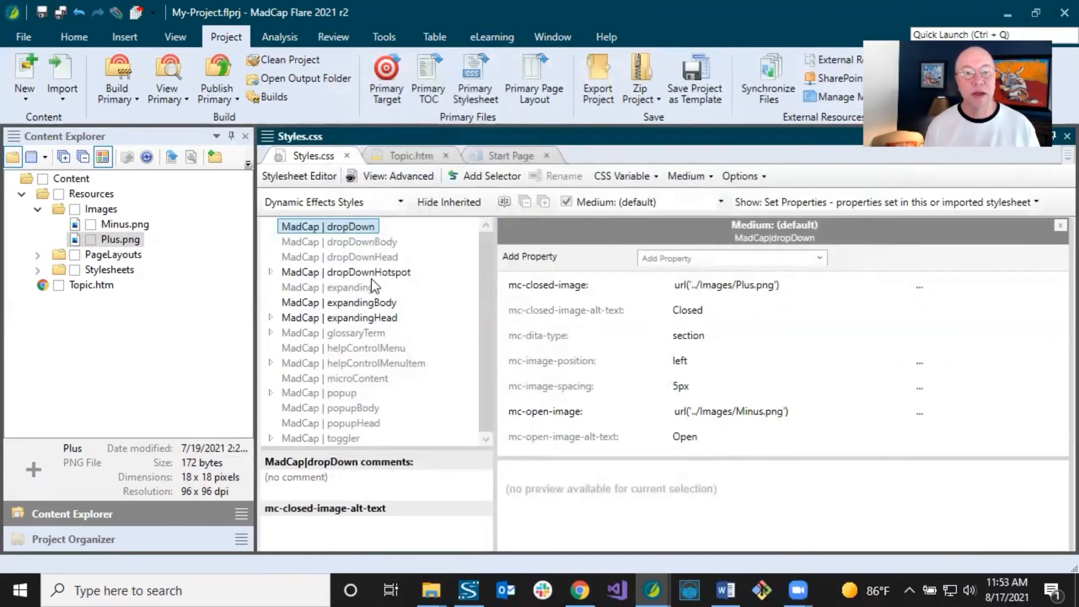
{"action": "left_click", "coordinate": [370, 275]}
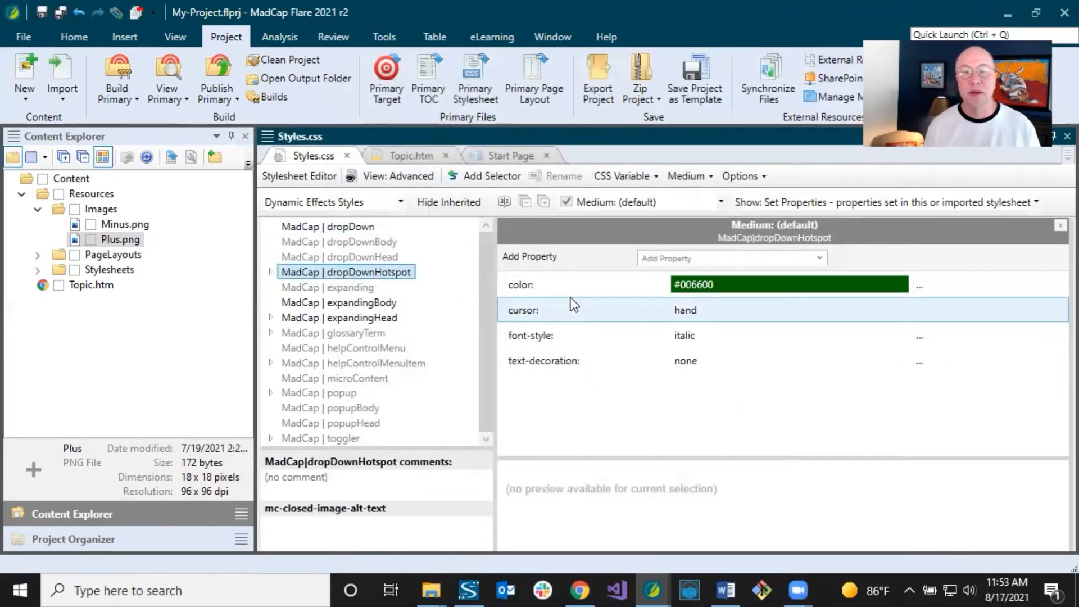
{"action": "left_click", "coordinate": [920, 286]}
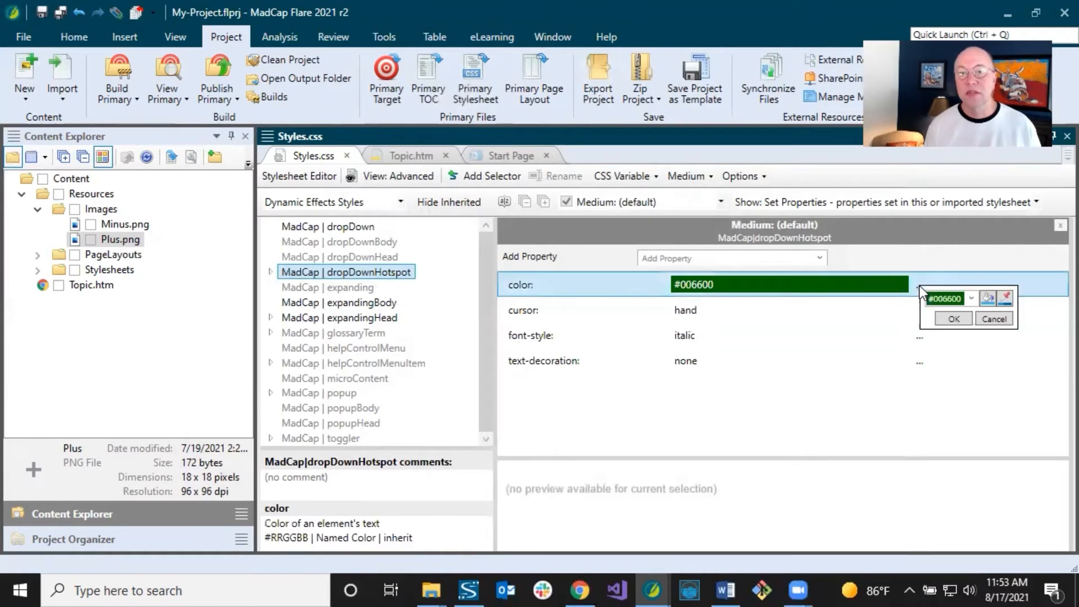
{"action": "left_click", "coordinate": [971, 299]}
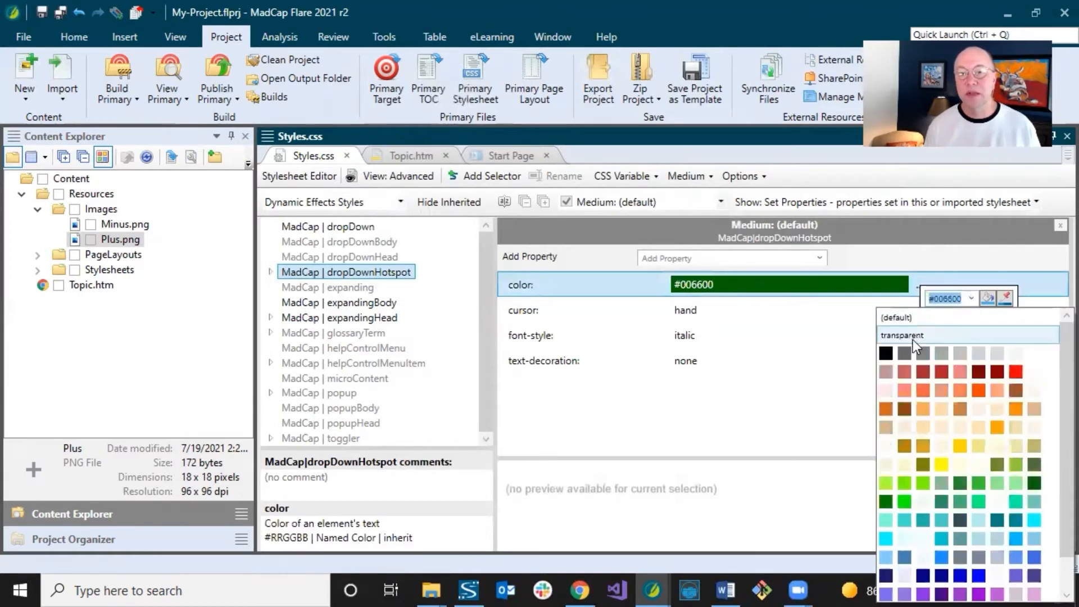
{"action": "left_click", "coordinate": [906, 351]}
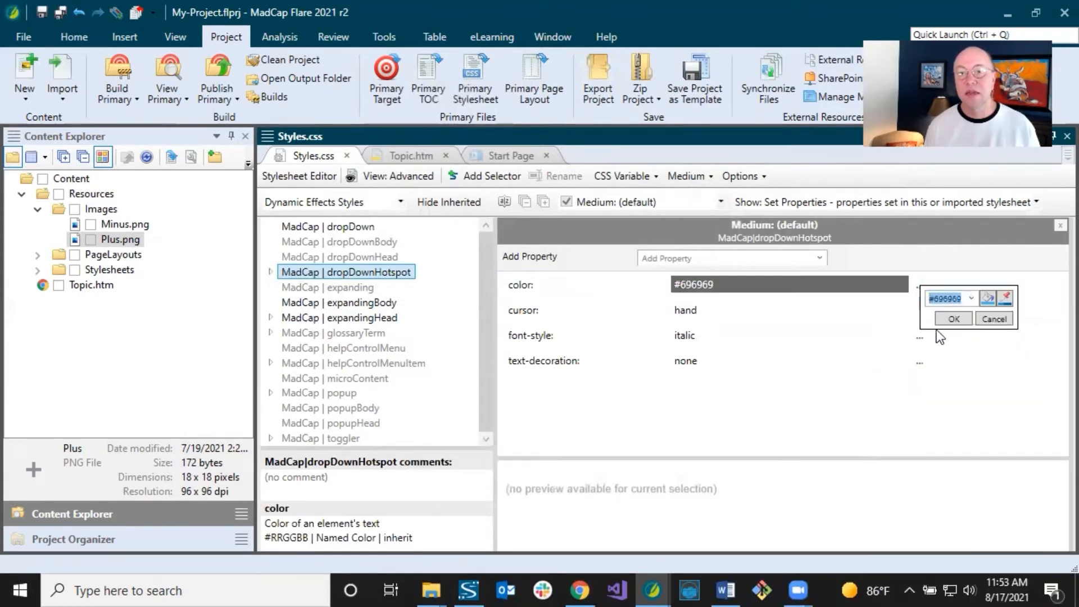
{"action": "left_click", "coordinate": [955, 320]}
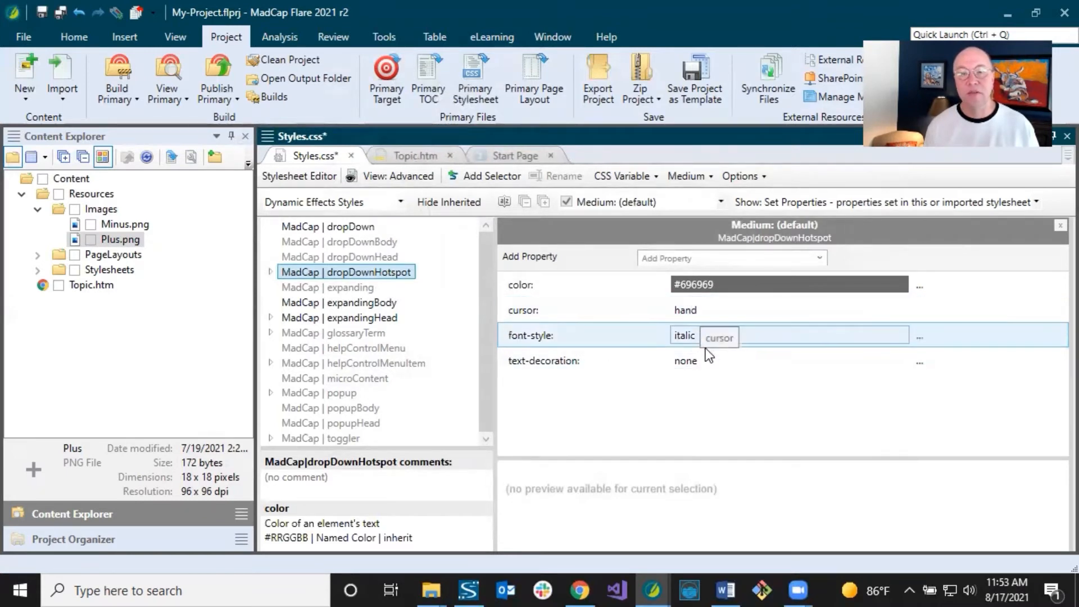
Set the drop-down hotspot's font-style to normal and save all files
{"action": "left_click", "coordinate": [921, 337]}
{"action": "left_click", "coordinate": [947, 410]}
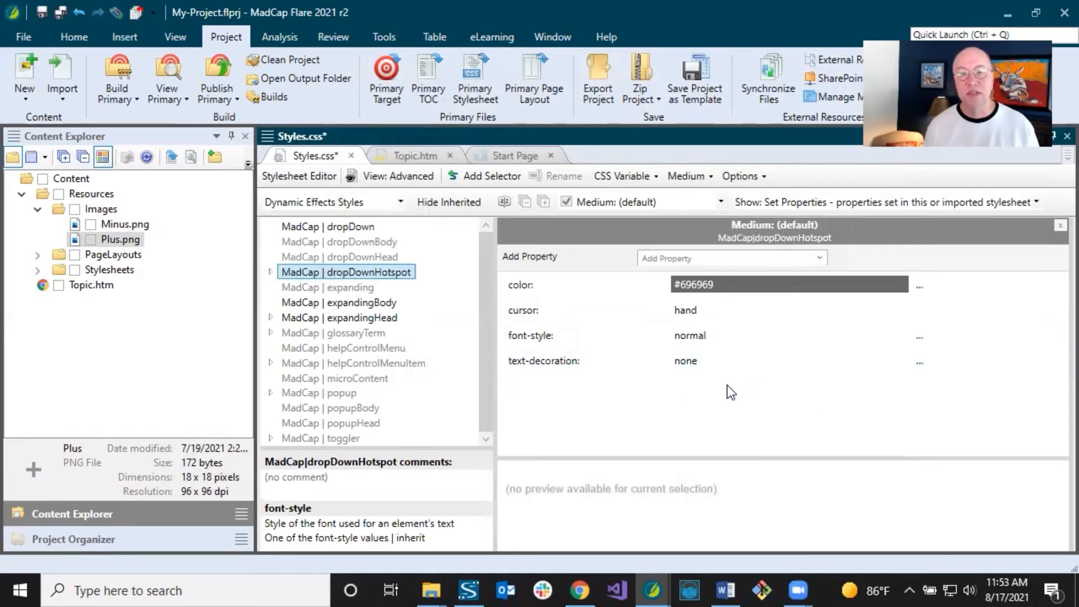
{"action": "left_click", "coordinate": [60, 13]}
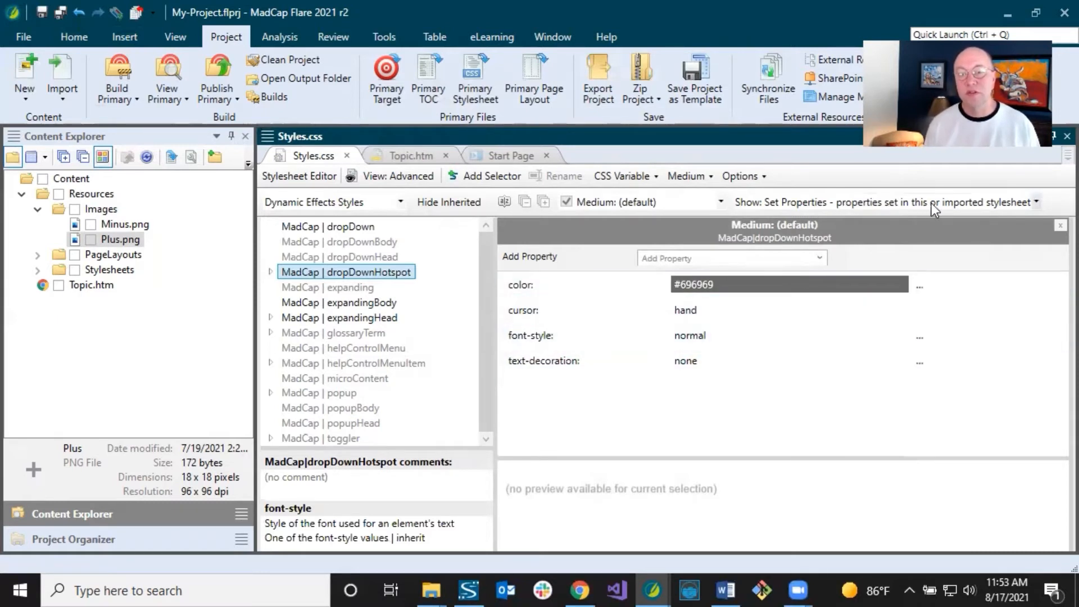
Add a font-weight property to MadCap|dropDownHotspot and set it to bold
{"action": "left_click", "coordinate": [686, 258]}
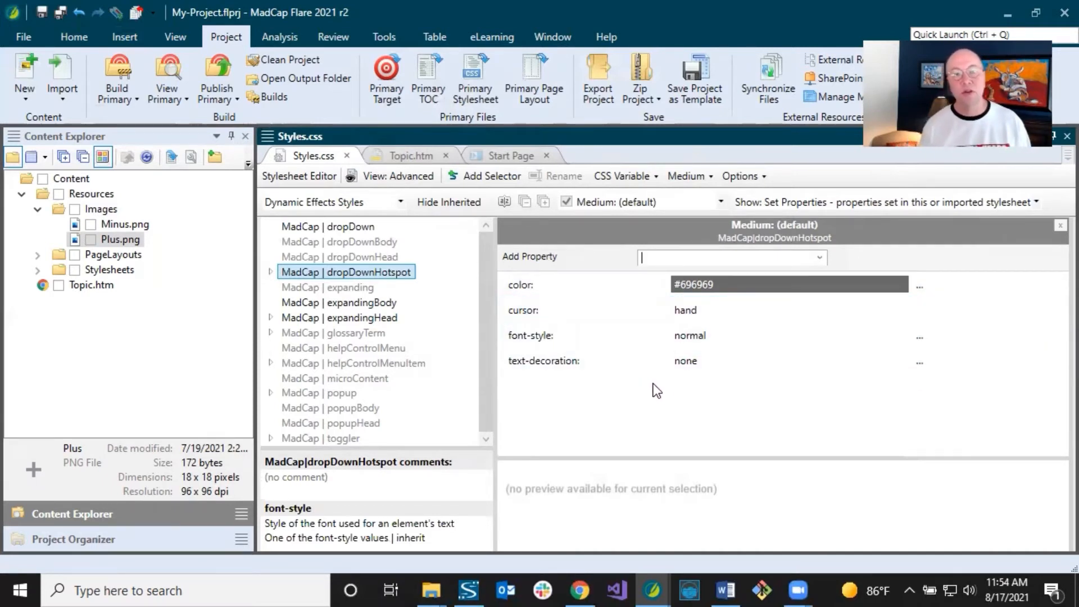
{"action": "left_click", "coordinate": [819, 257]}
{"action": "left_click_drag", "start_coordinate": [875, 296], "coordinate": [877, 365]}
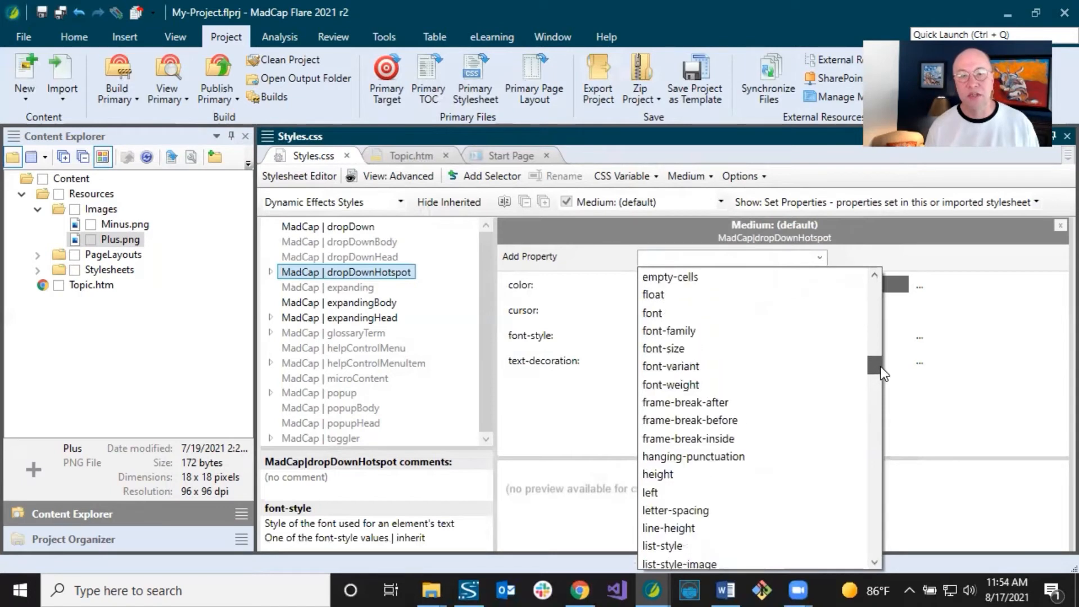
{"action": "left_click", "coordinate": [761, 386]}
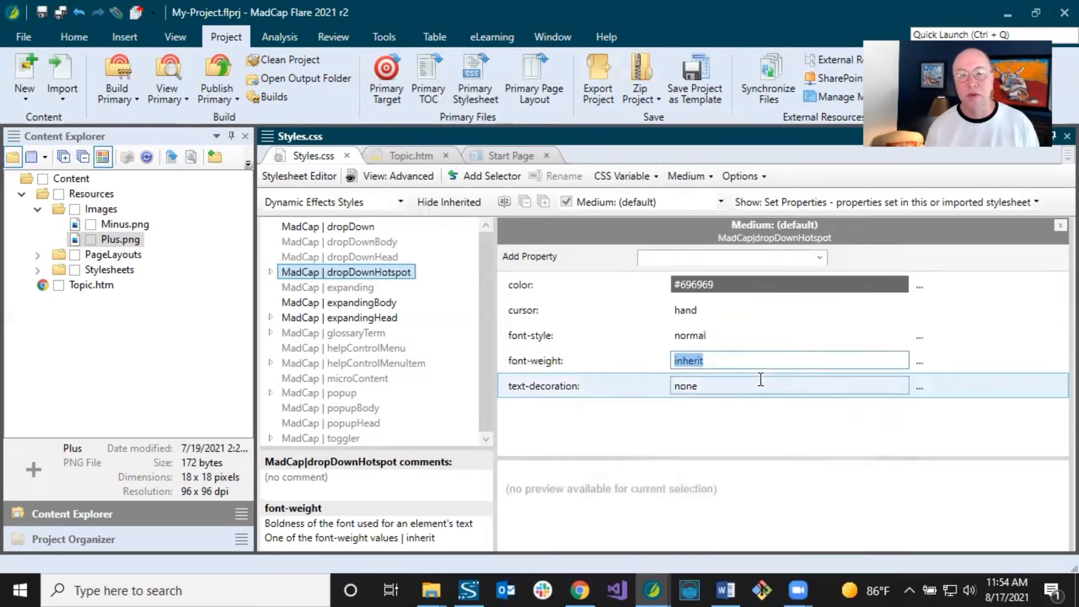
{"action": "left_click", "coordinate": [921, 361]}
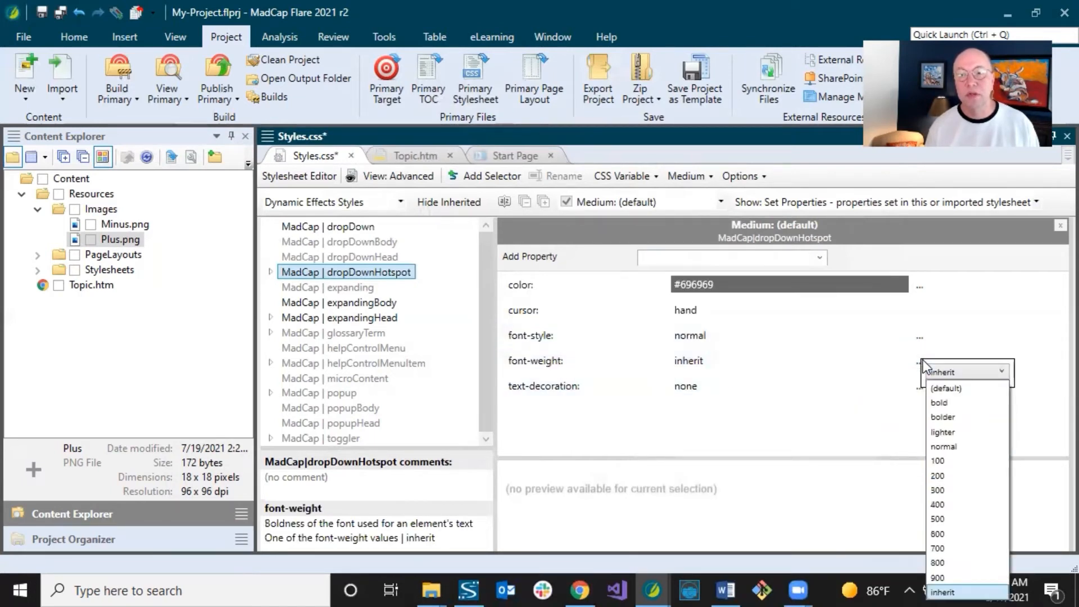
{"action": "left_click", "coordinate": [947, 401]}
Add a font-size property to MadCap|dropDownHotspot and set it to 20pt
{"action": "left_click", "coordinate": [680, 307]}
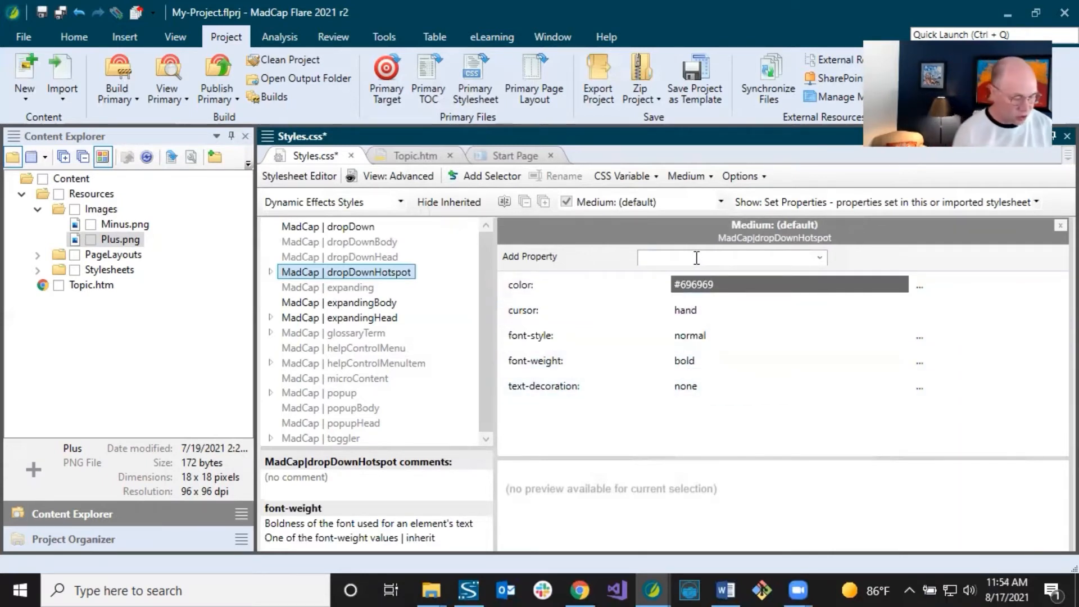
{"action": "type", "text": "font-size"}
{"action": "key", "text": "Return"}
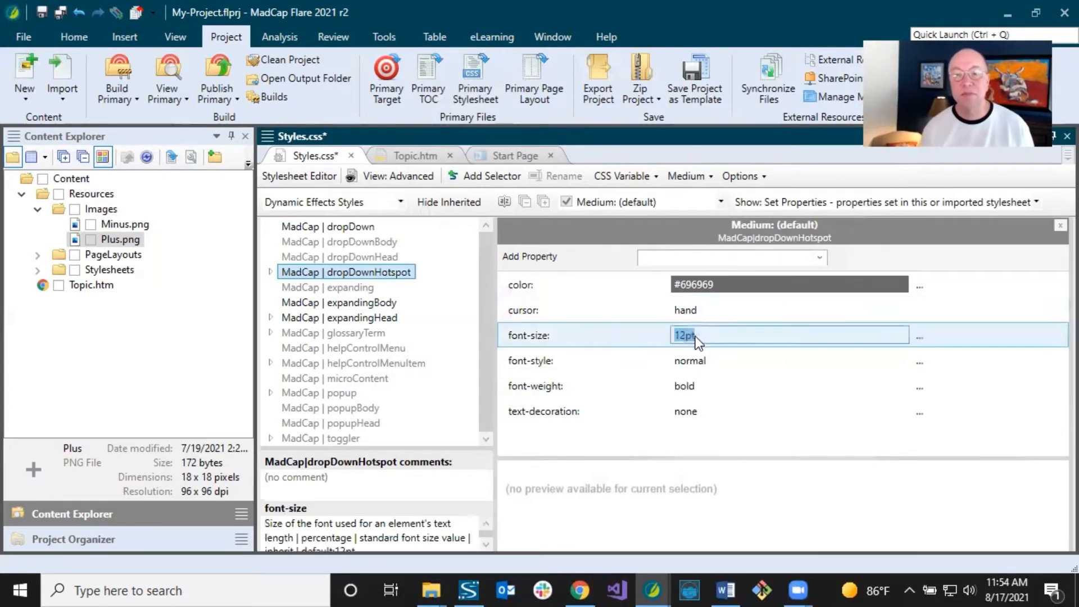
{"action": "left_click_drag", "start_coordinate": [686, 336], "coordinate": [672, 335]}
{"action": "type", "text": "20"}
{"action": "key", "text": "Return"}
{"action": "left_click", "coordinate": [629, 359]}
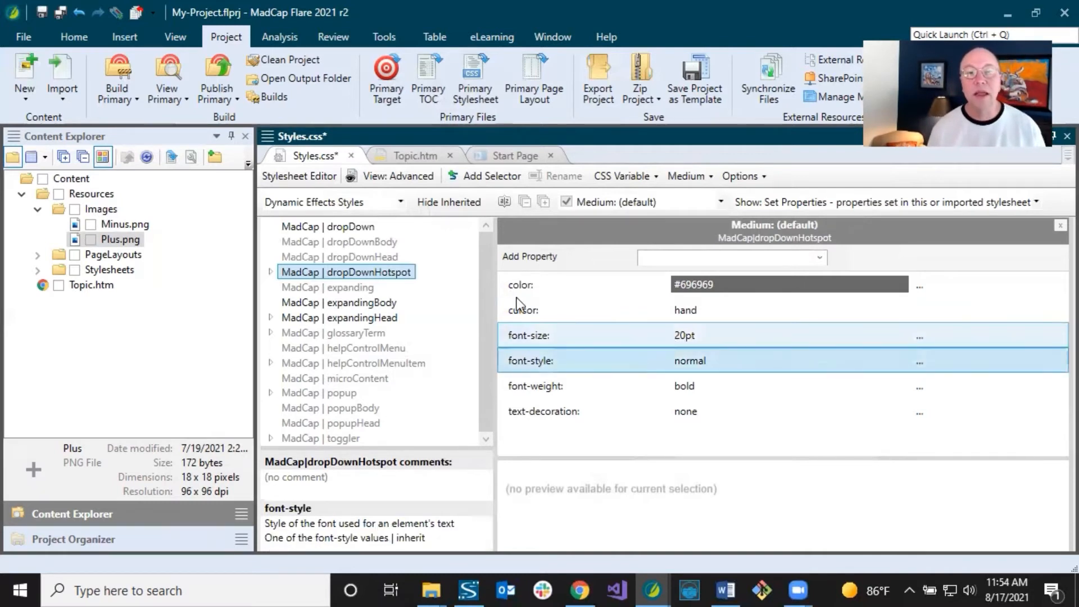
Save the stylesheet and check the restyled drop-down head and its body text in Topic.htm
{"action": "left_click", "coordinate": [42, 11]}
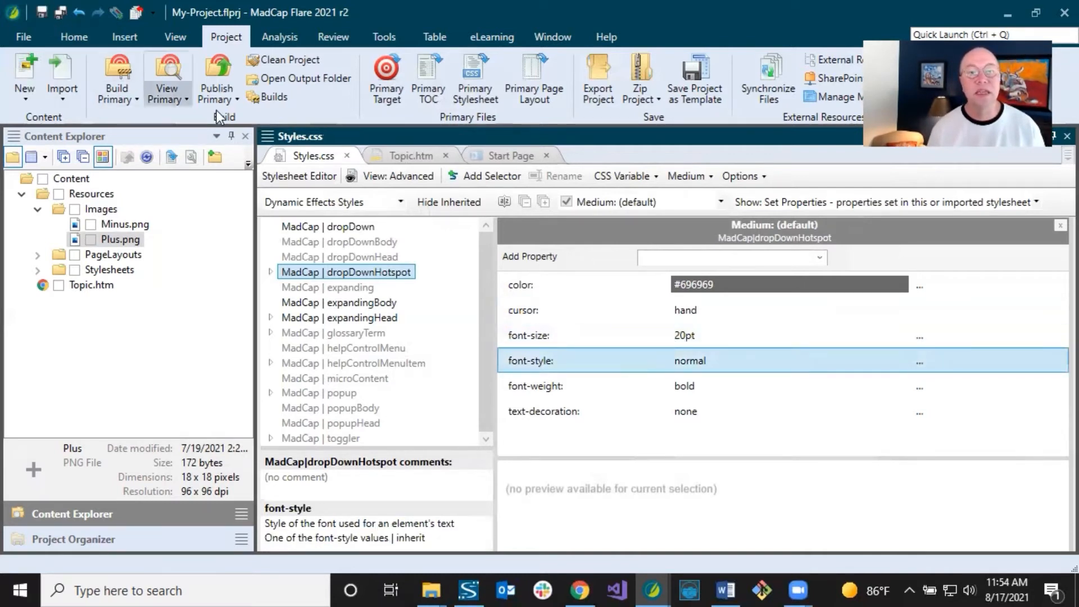
{"action": "left_click", "coordinate": [407, 151]}
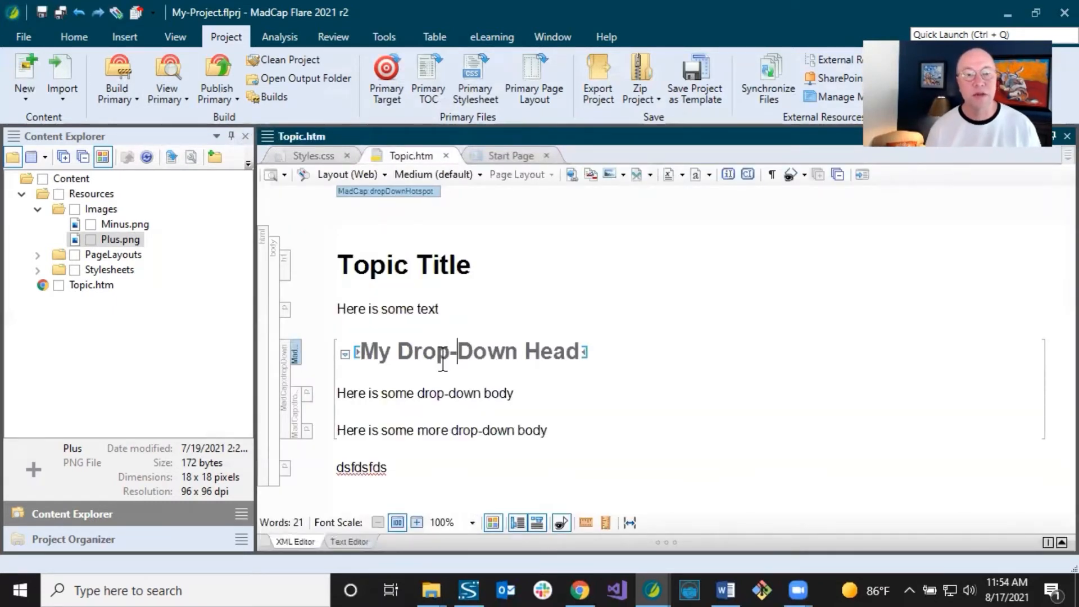
{"action": "left_click", "coordinate": [416, 394]}
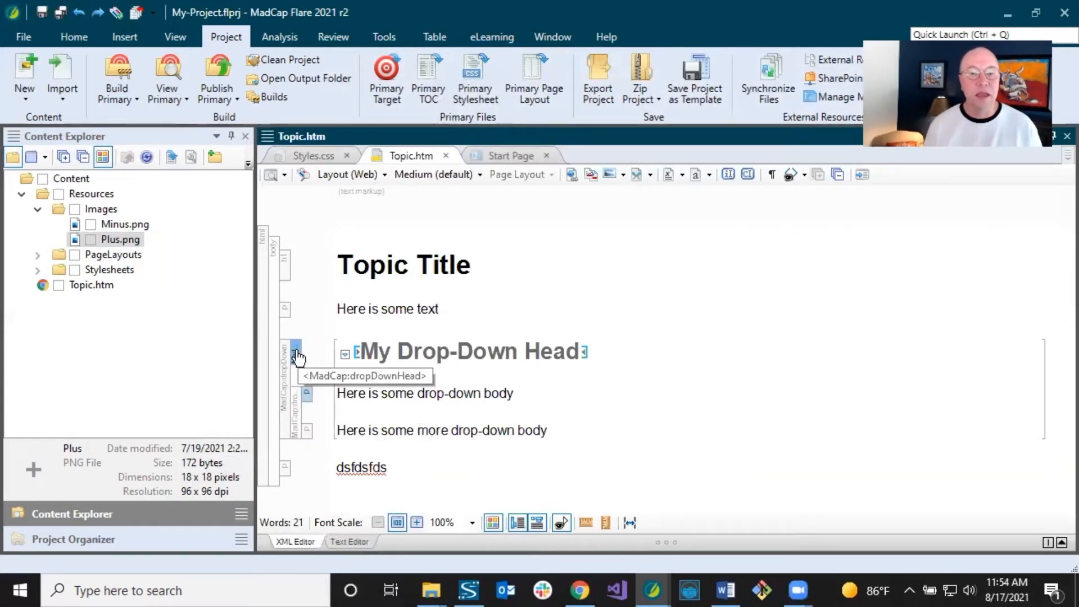
Examine the MadCap|dropDownHead properties in Styles.css and compare them with the drop-down head and body tags in Topic.htm
{"action": "left_click", "coordinate": [305, 154]}
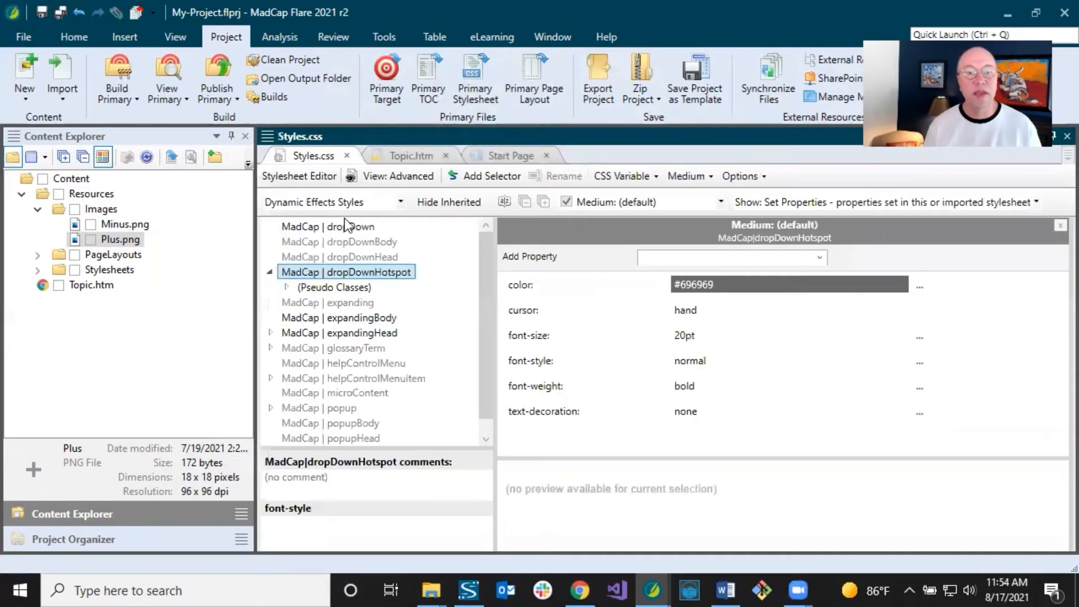
{"action": "left_click", "coordinate": [356, 257]}
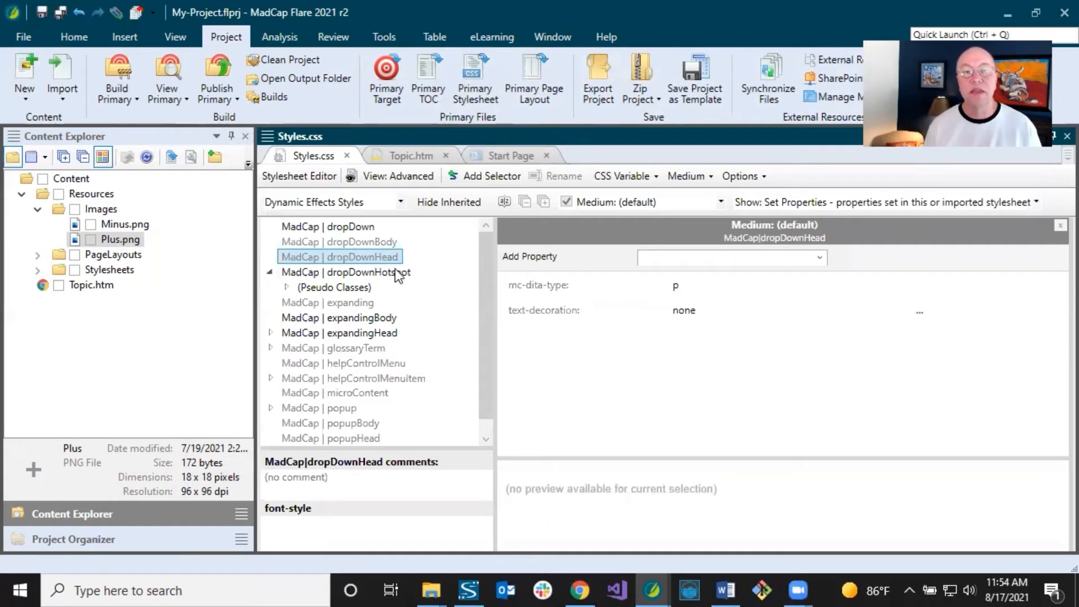
{"action": "left_click", "coordinate": [397, 156]}
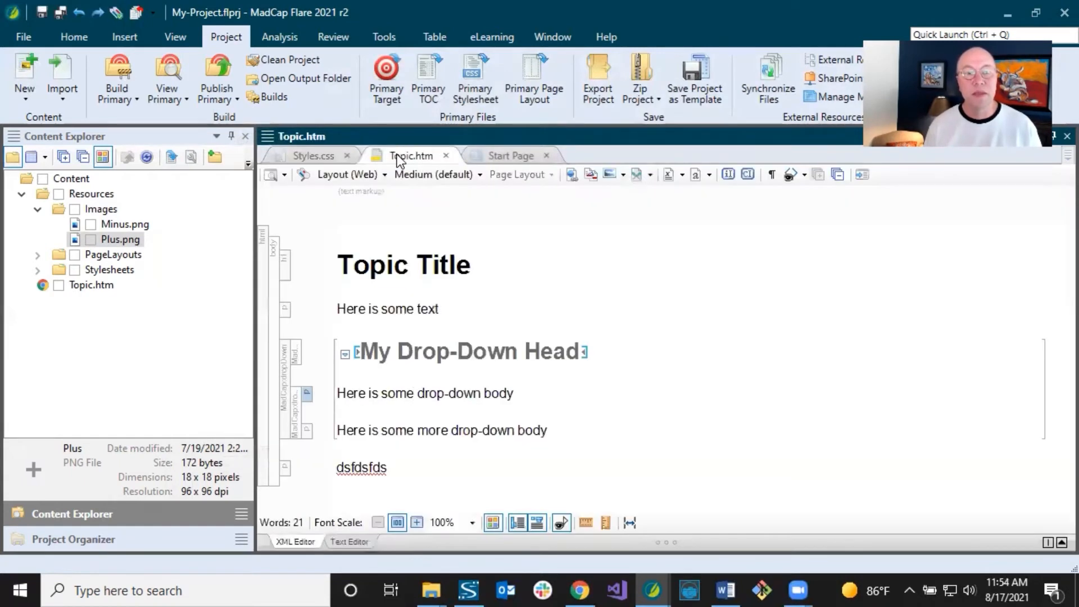
{"action": "left_click", "coordinate": [382, 351]}
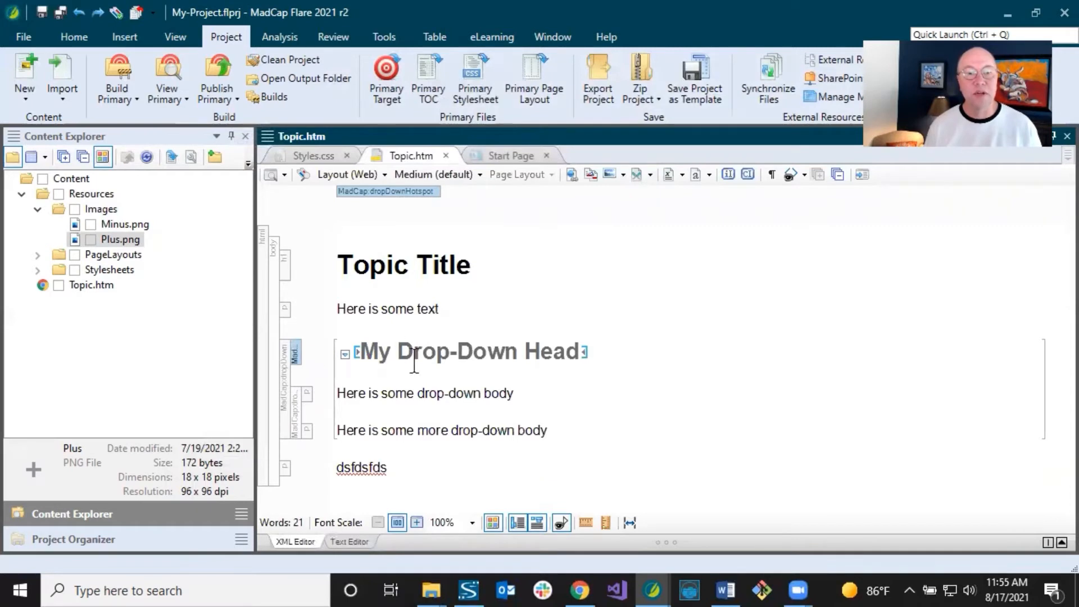
{"action": "left_click", "coordinate": [388, 393]}
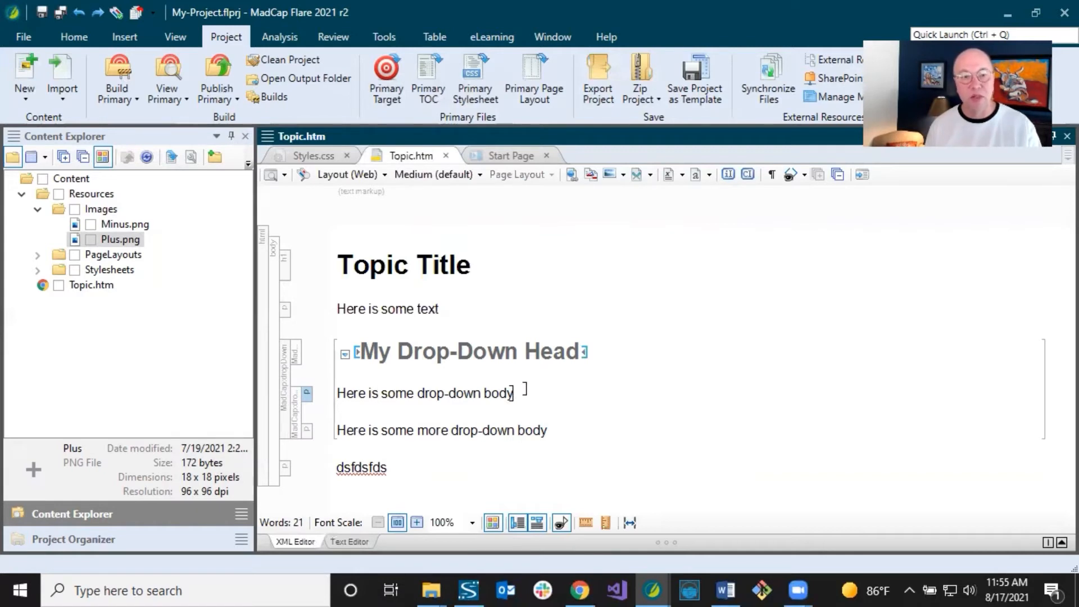
{"action": "left_click", "coordinate": [448, 395]}
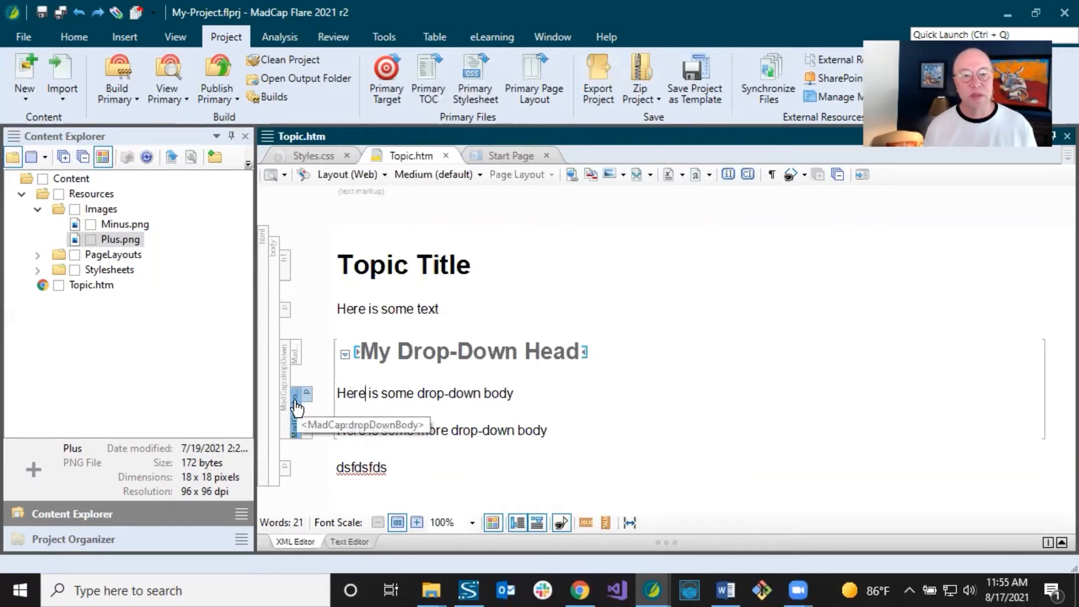
Add a margin-left property to MadCap|dropDownBody in Styles.css and set it to 20px
{"action": "left_click", "coordinate": [314, 156]}
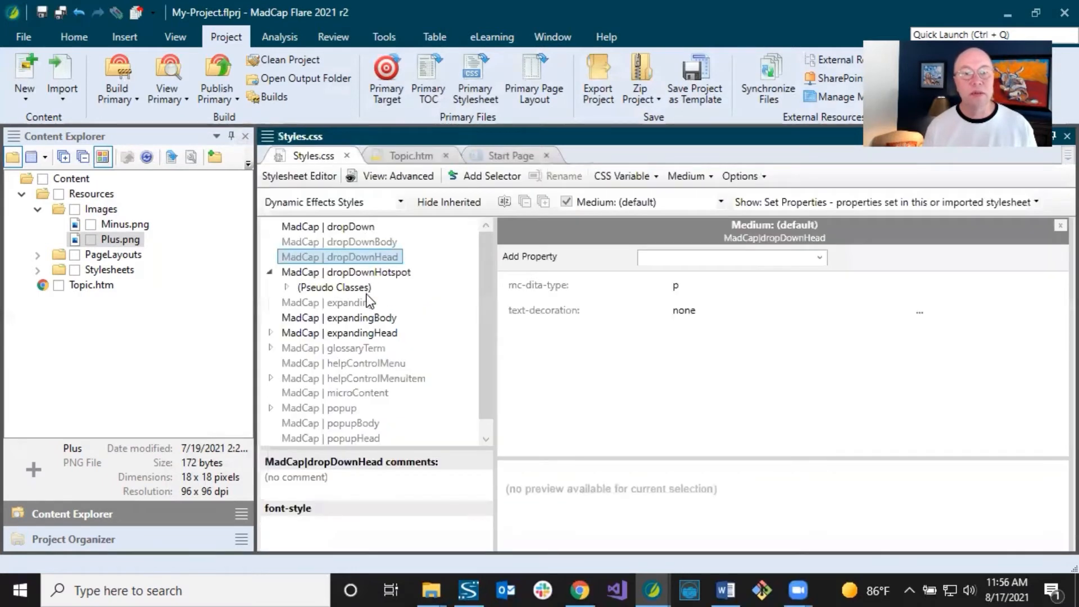
{"action": "left_click", "coordinate": [365, 242]}
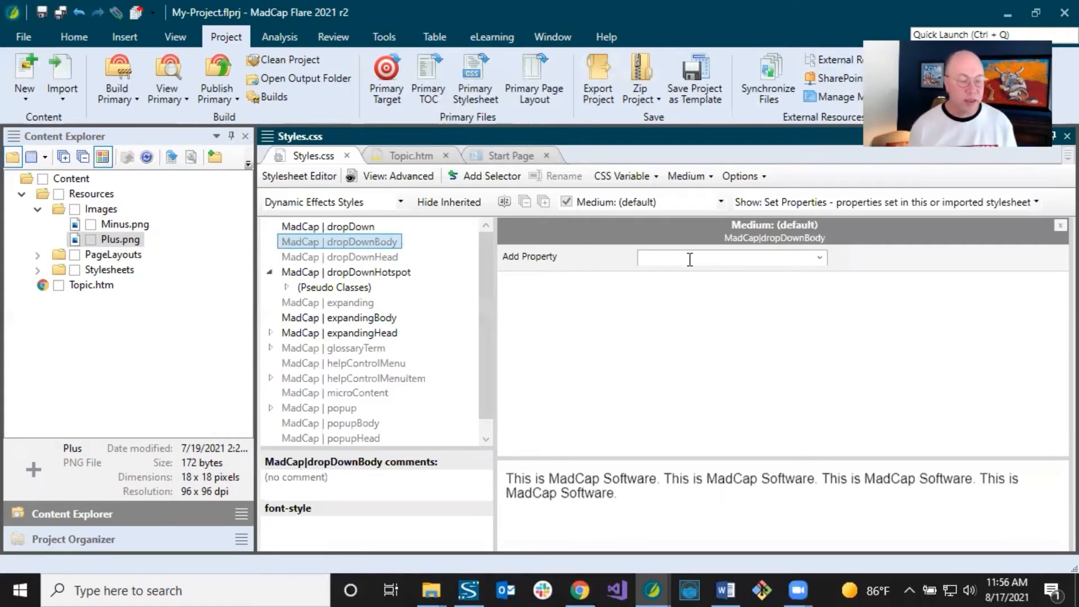
{"action": "left_click", "coordinate": [820, 257]}
{"action": "left_click_drag", "start_coordinate": [876, 360], "coordinate": [861, 380]}
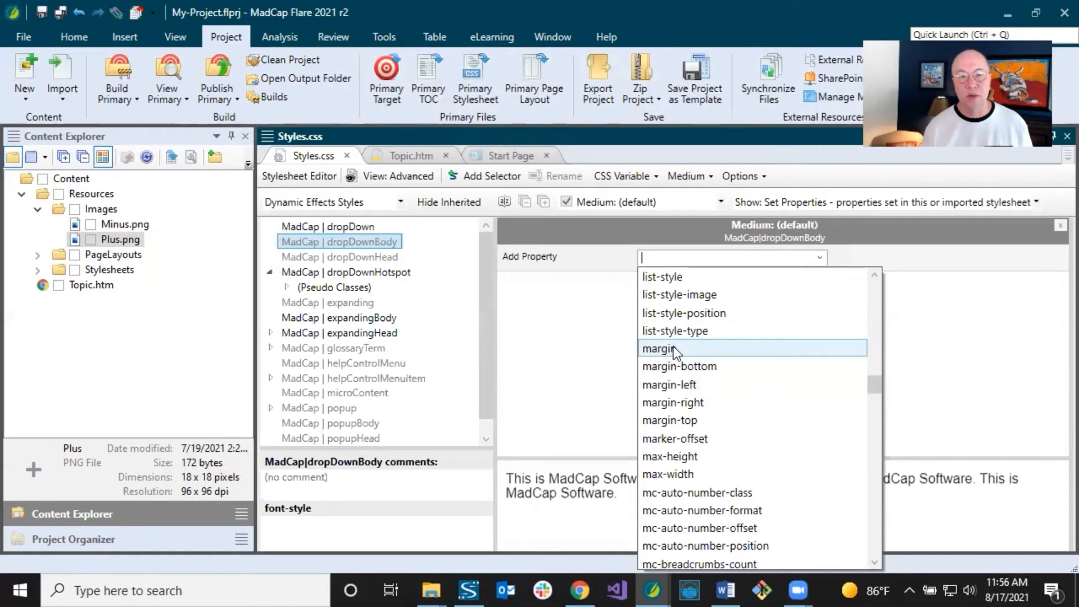
{"action": "left_click", "coordinate": [679, 387]}
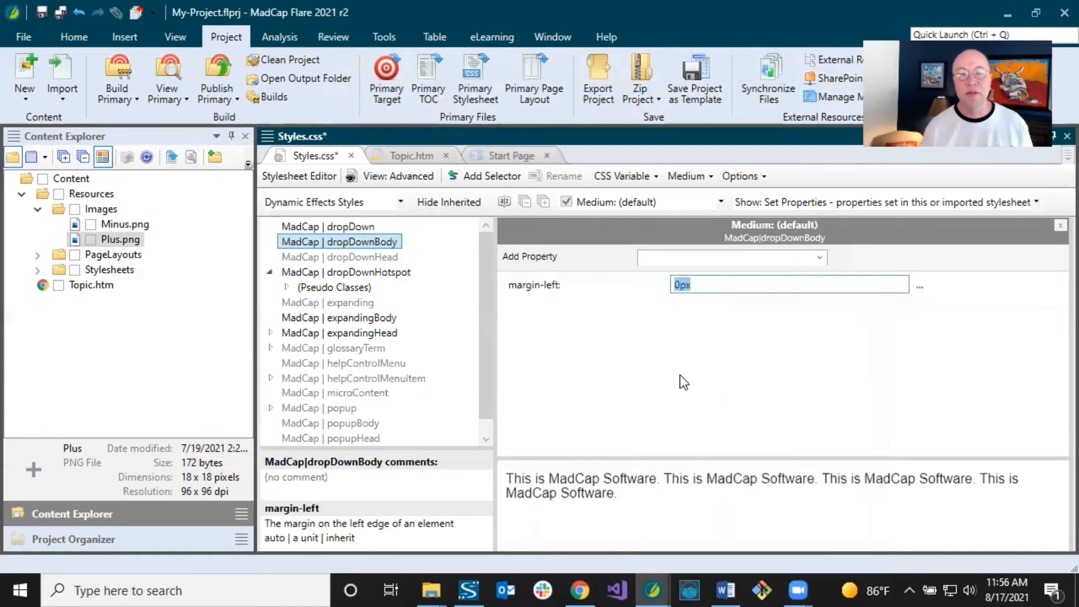
{"action": "type", "text": "2"}
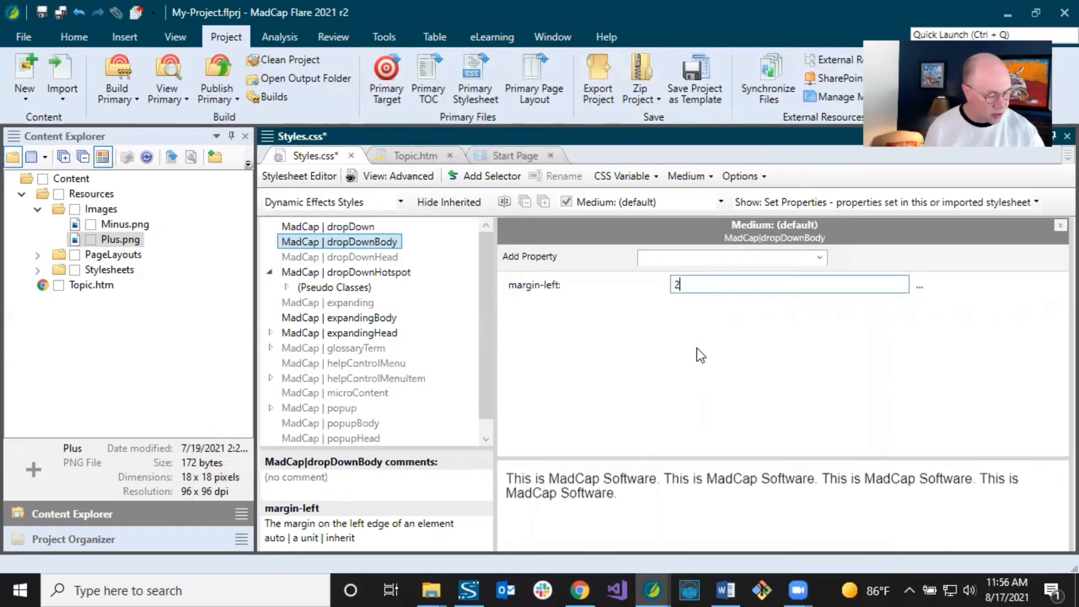
{"action": "type", "text": "0px"}
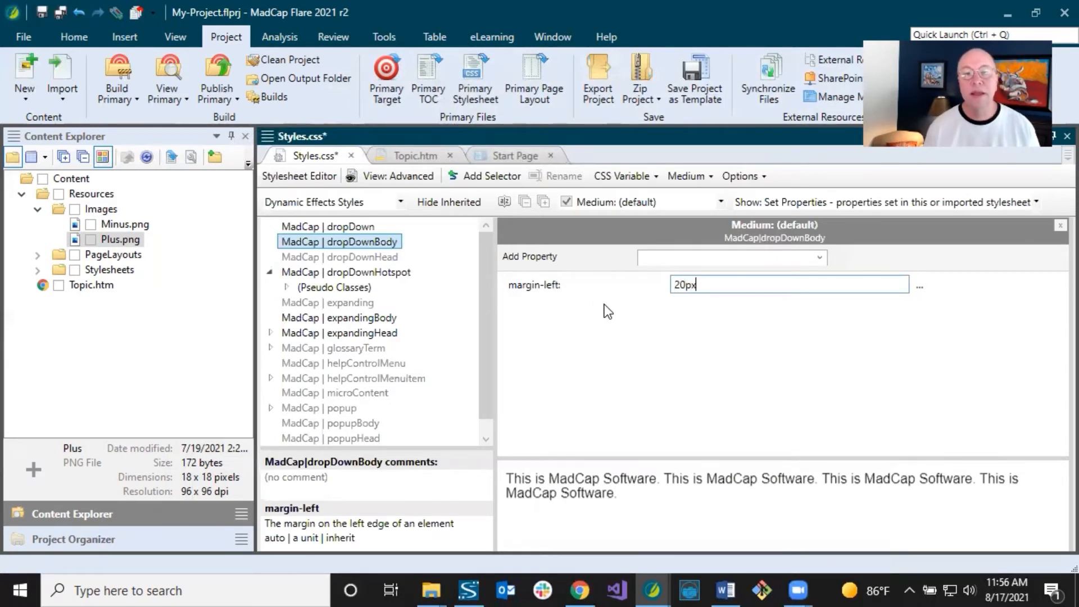
{"action": "left_click", "coordinate": [576, 288]}
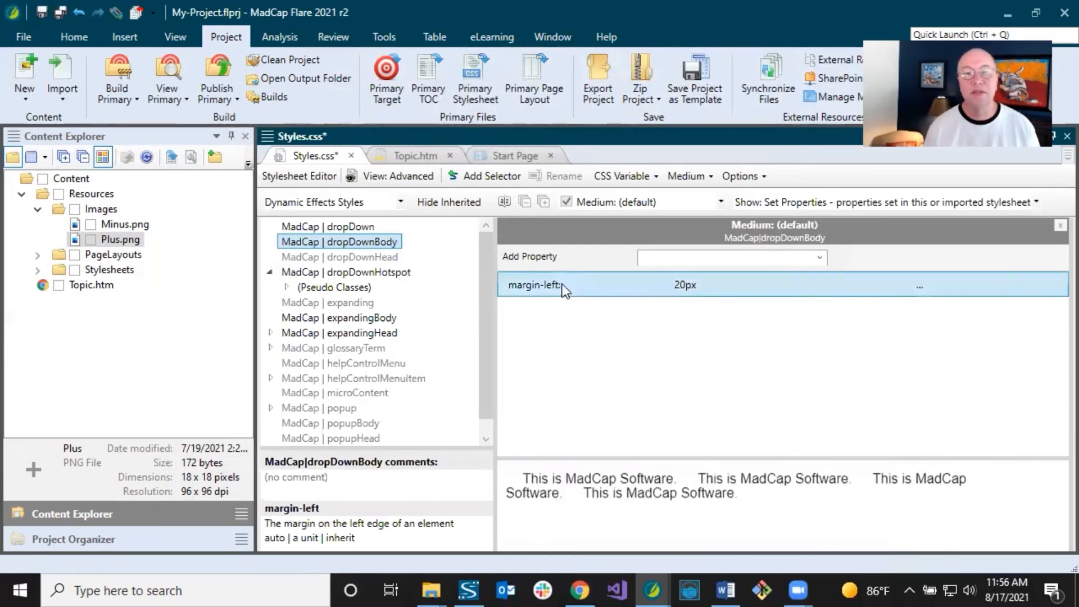
Save all files and check the indentation of the drop-down body paragraphs in Topic.htm
{"action": "left_click", "coordinate": [62, 12]}
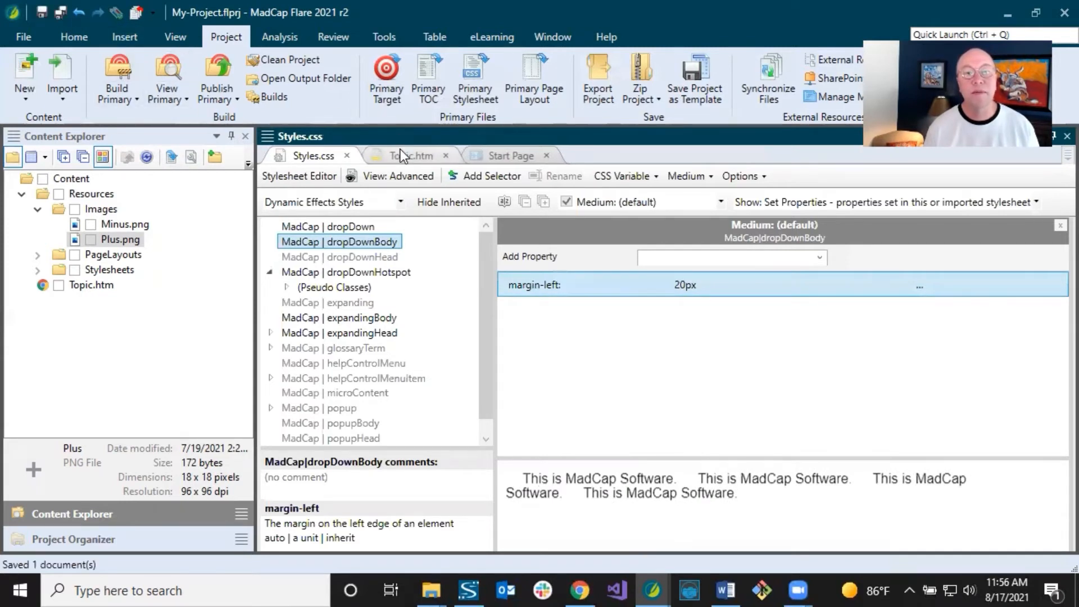
{"action": "left_click", "coordinate": [401, 150]}
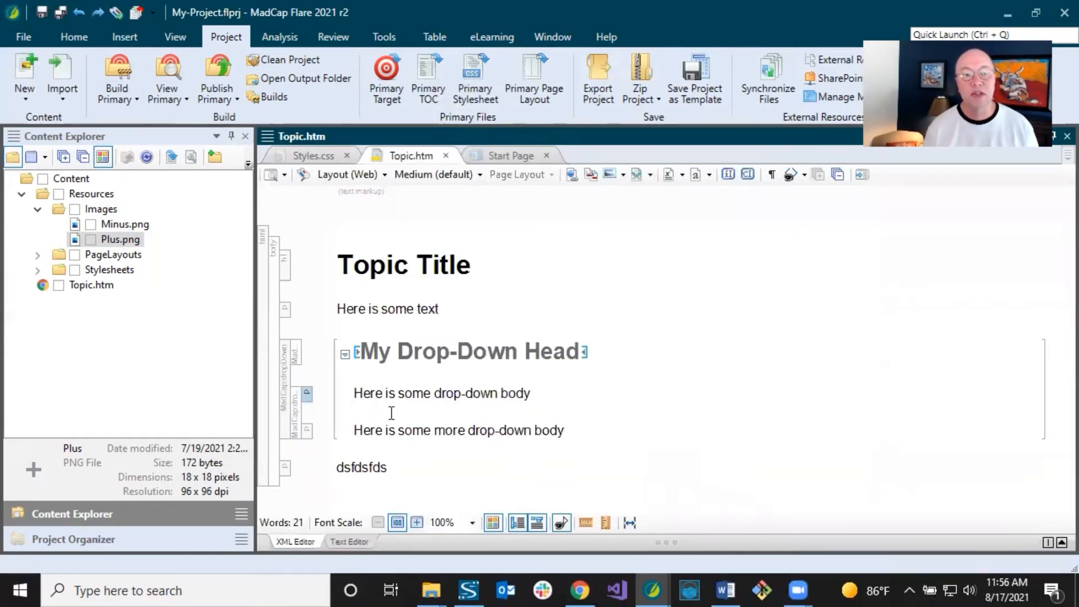
{"action": "left_click", "coordinate": [393, 429]}
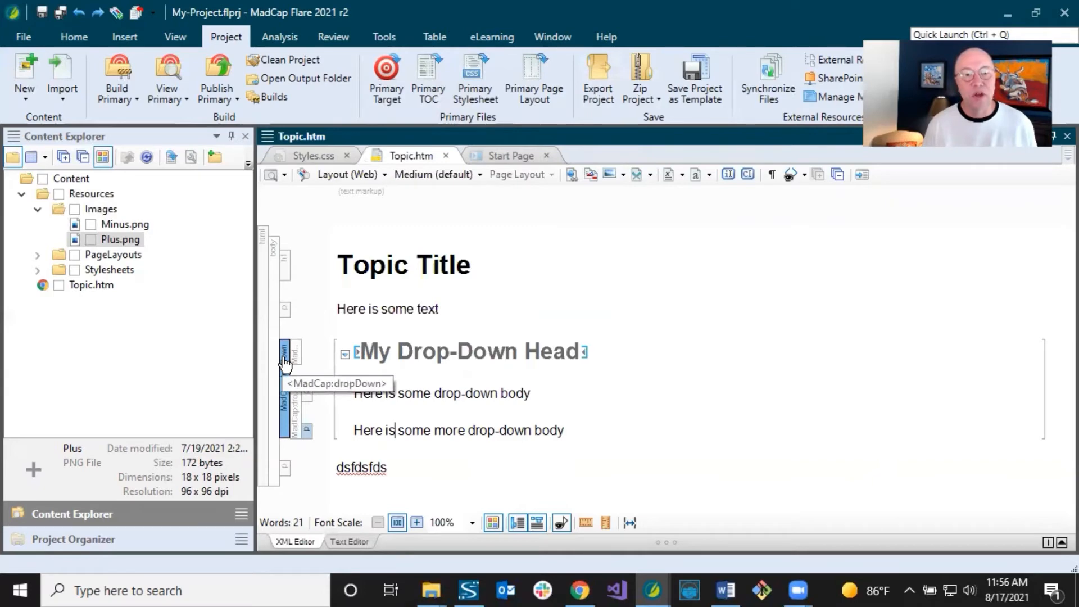
Add a border-bottom property to MadCap|dropDownBody in Styles.css
{"action": "left_click", "coordinate": [303, 156]}
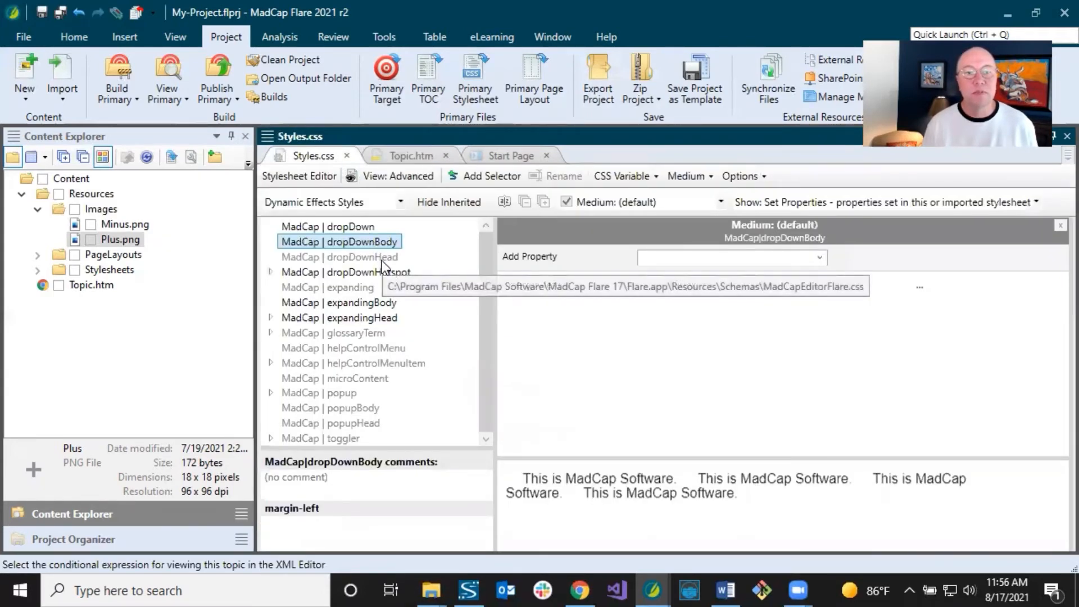
{"action": "left_click", "coordinate": [692, 258]}
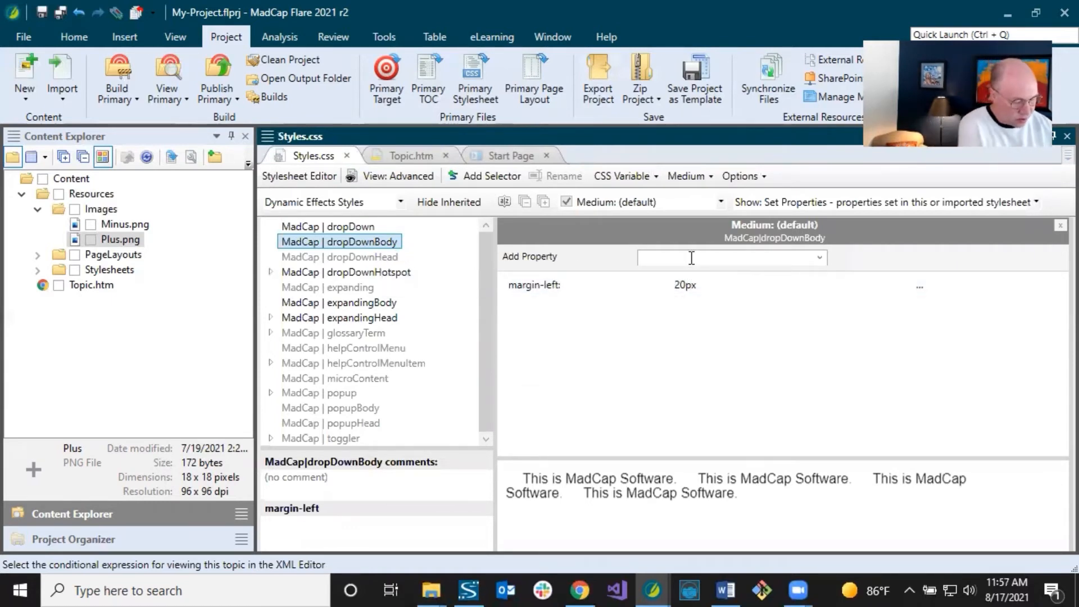
{"action": "type", "text": "border"}
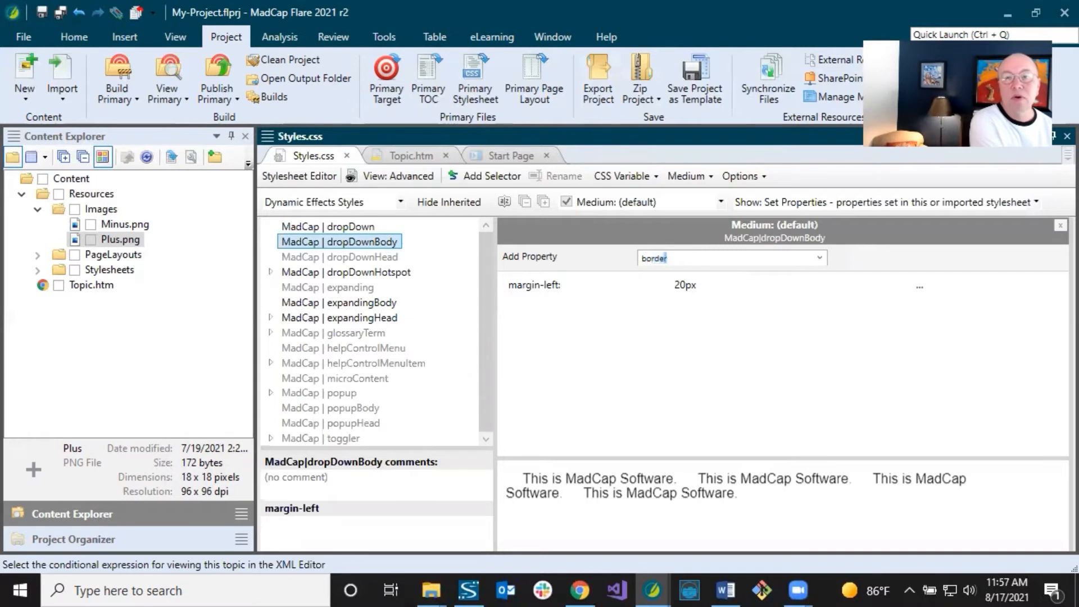
{"action": "type", "text": "-bottom"}
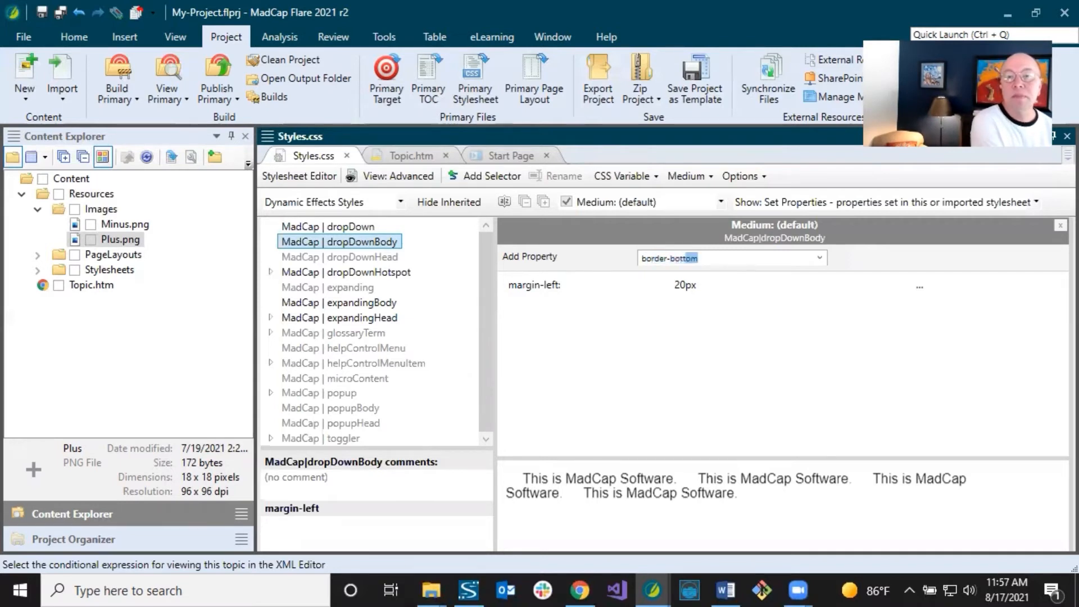
{"action": "key", "text": "Return"}
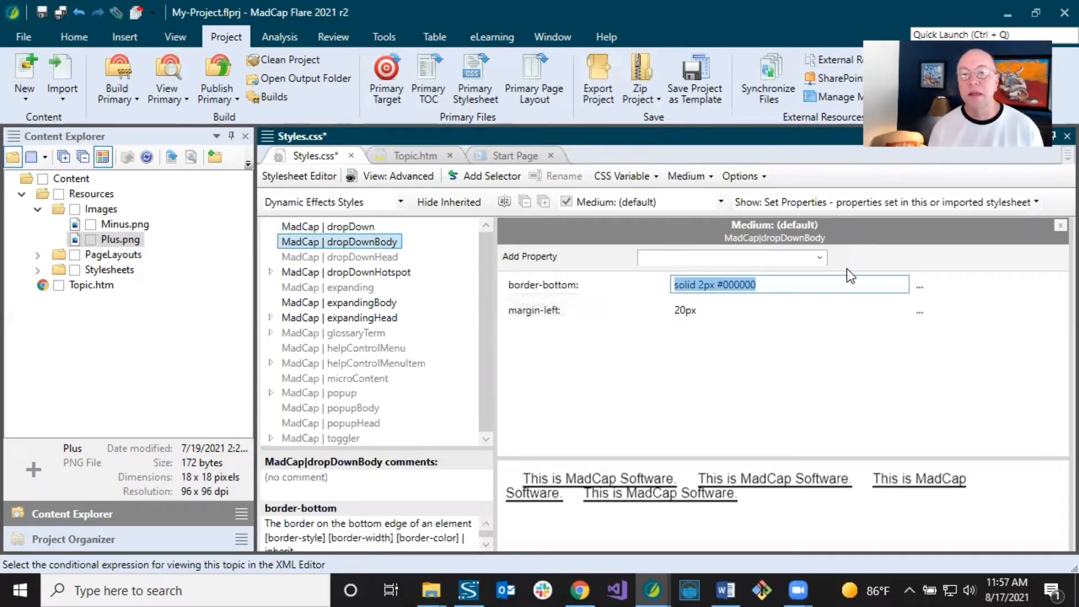
Set the MadCap|dropDownBody border-bottom to solid 1px #d3d3d3, save the stylesheet and check the line in Topic.htm
{"action": "left_click", "coordinate": [920, 285]}
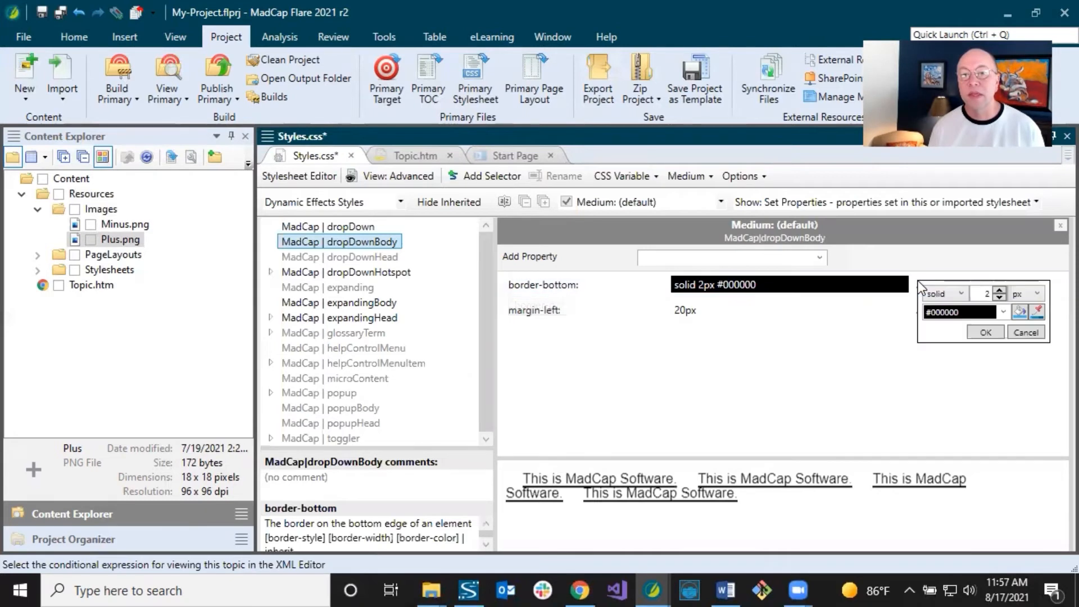
{"action": "left_click", "coordinate": [1000, 297]}
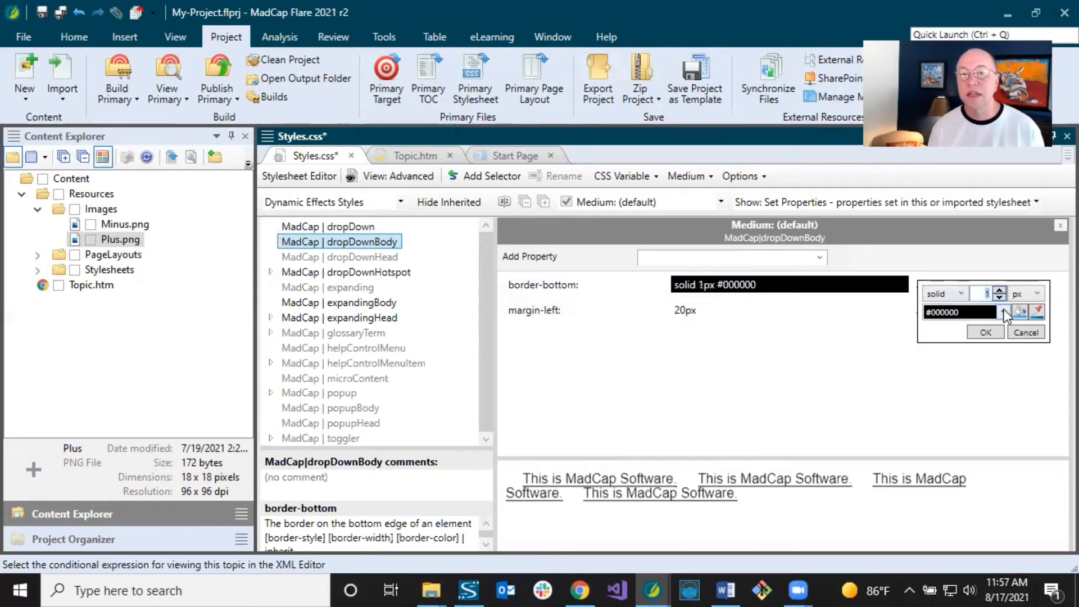
{"action": "left_click", "coordinate": [1005, 312]}
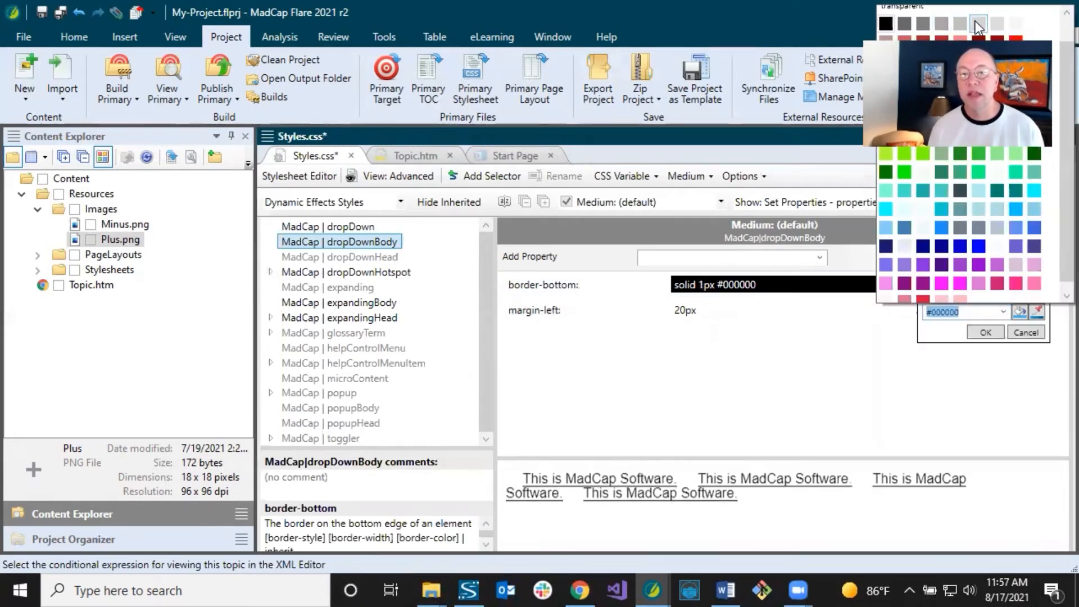
{"action": "left_click", "coordinate": [986, 332]}
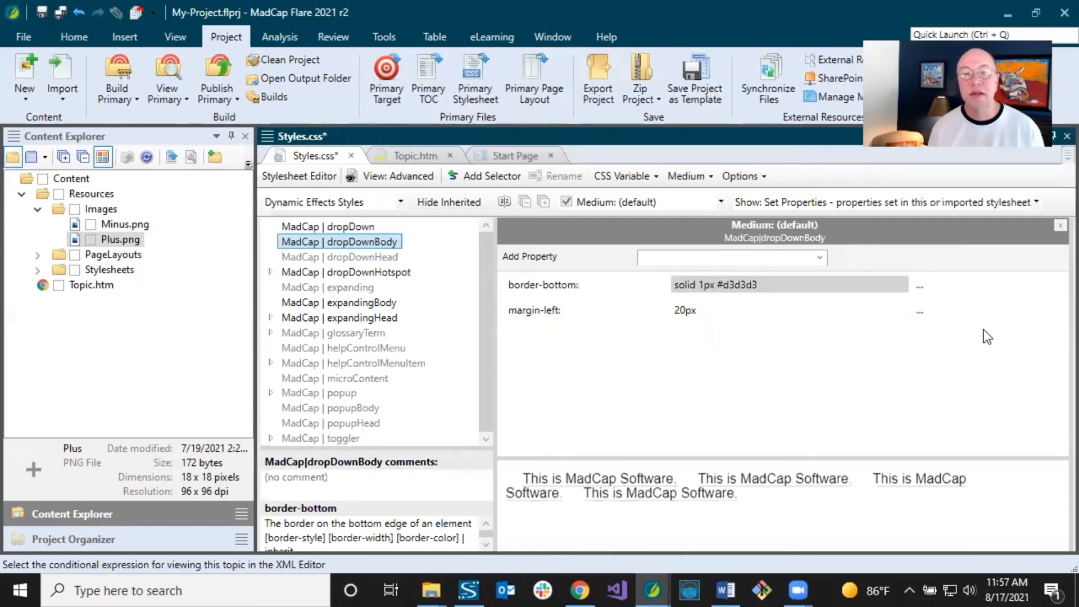
{"action": "key", "text": "ctrl+s"}
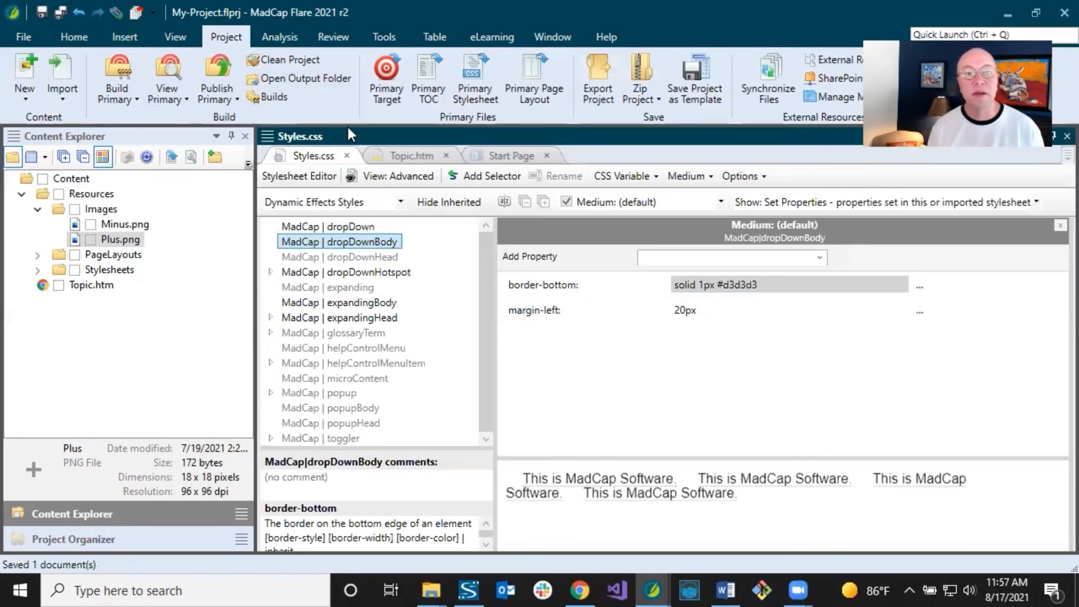
{"action": "left_click", "coordinate": [392, 157]}
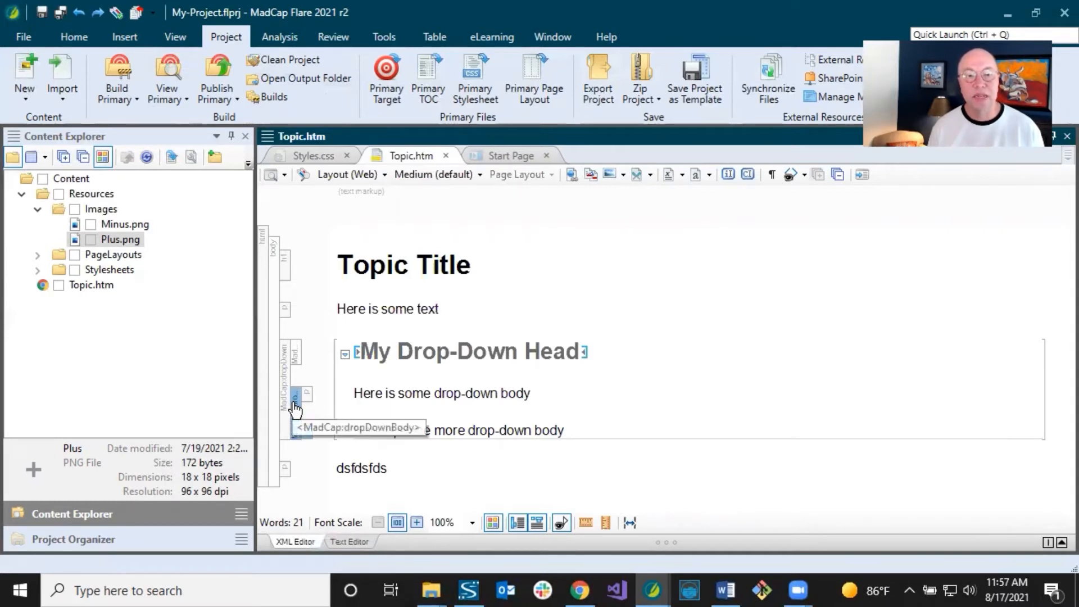
Undo the last border-bottom change on MadCap|dropDownBody in Styles.css and save all files
{"action": "left_click", "coordinate": [318, 154]}
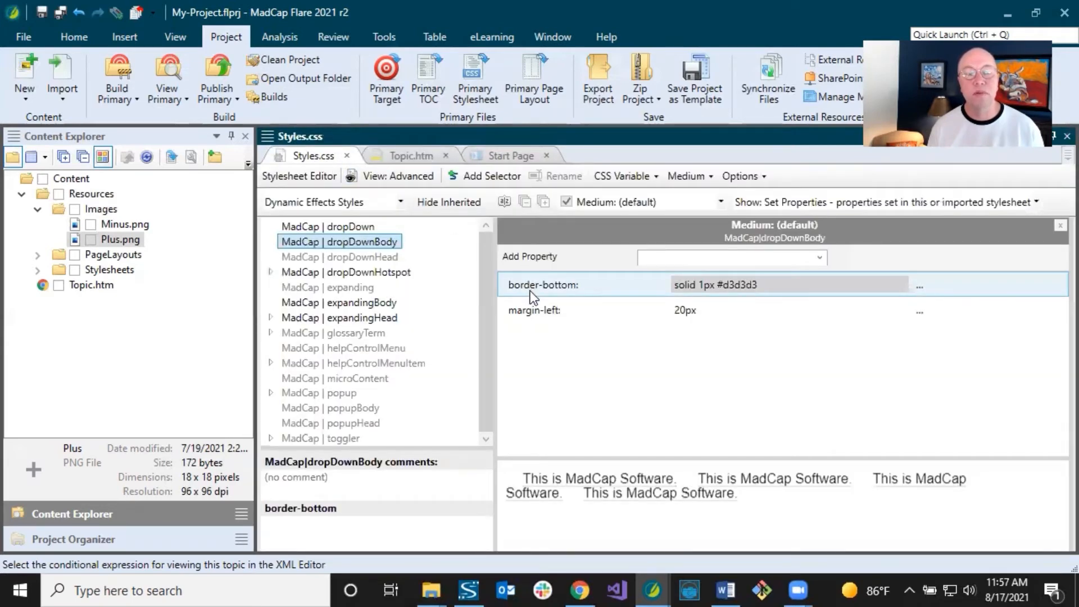
{"action": "left_click", "coordinate": [80, 11]}
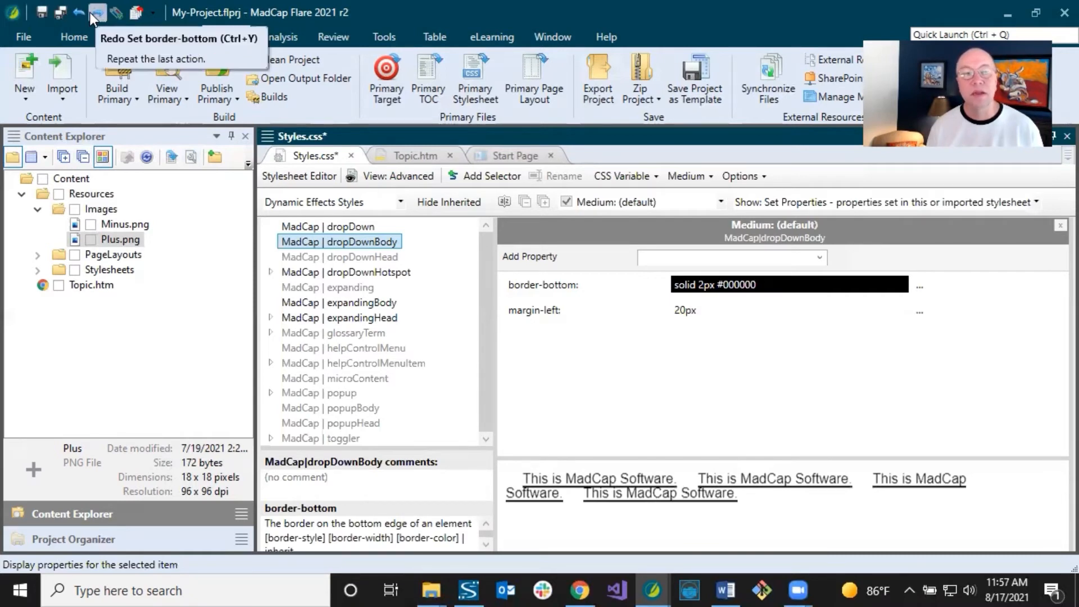
{"action": "left_click", "coordinate": [61, 11]}
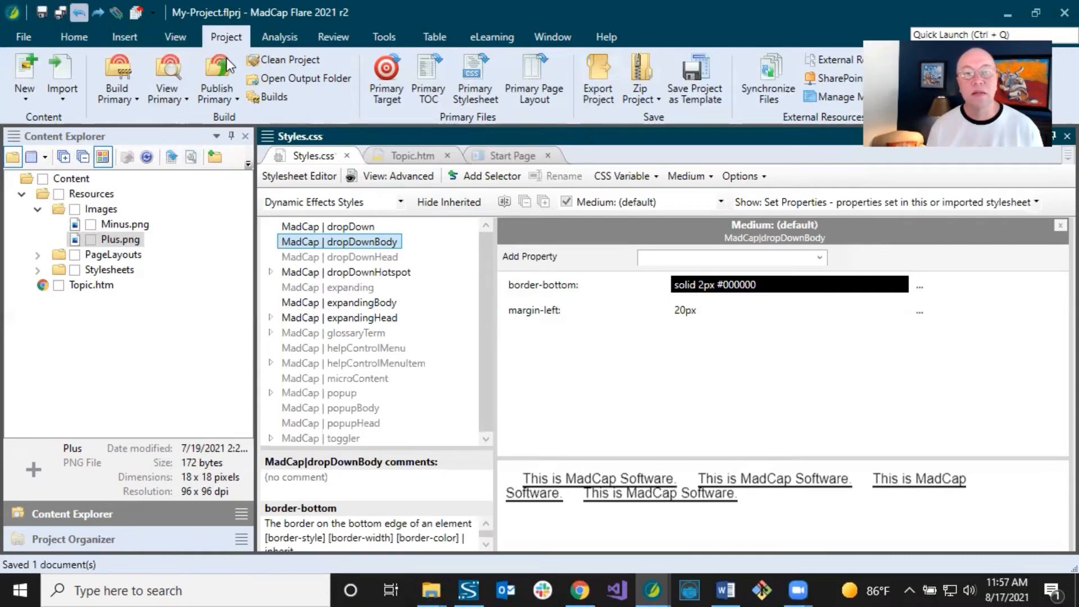
Add a border-bottom property to the MadCap|dropDown style in Styles.css
{"action": "left_click", "coordinate": [358, 228]}
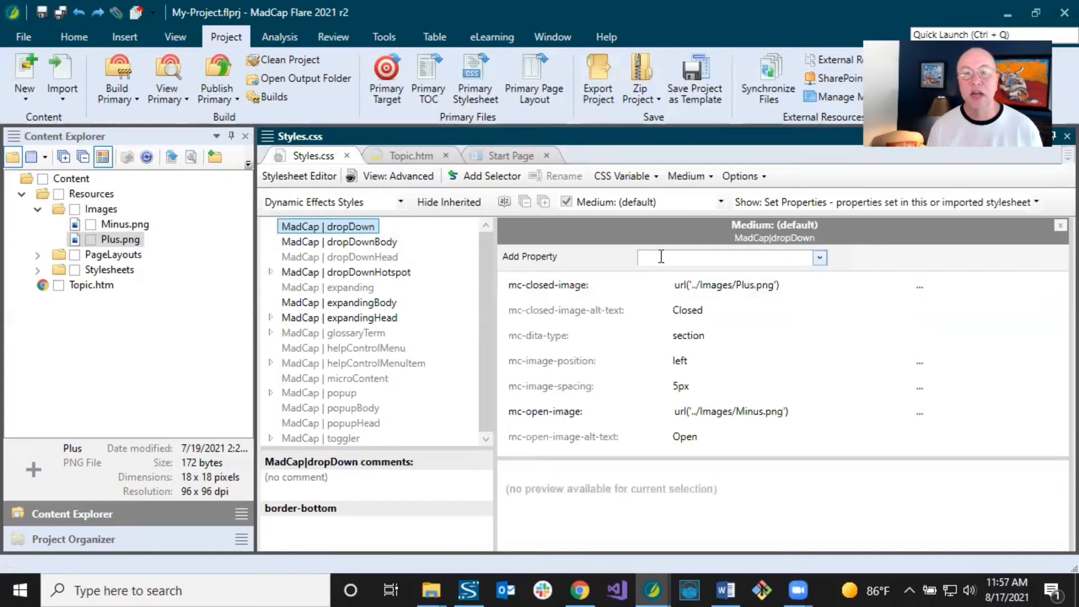
{"action": "left_click", "coordinate": [821, 257]}
{"action": "left_click_drag", "start_coordinate": [876, 389], "coordinate": [876, 301]}
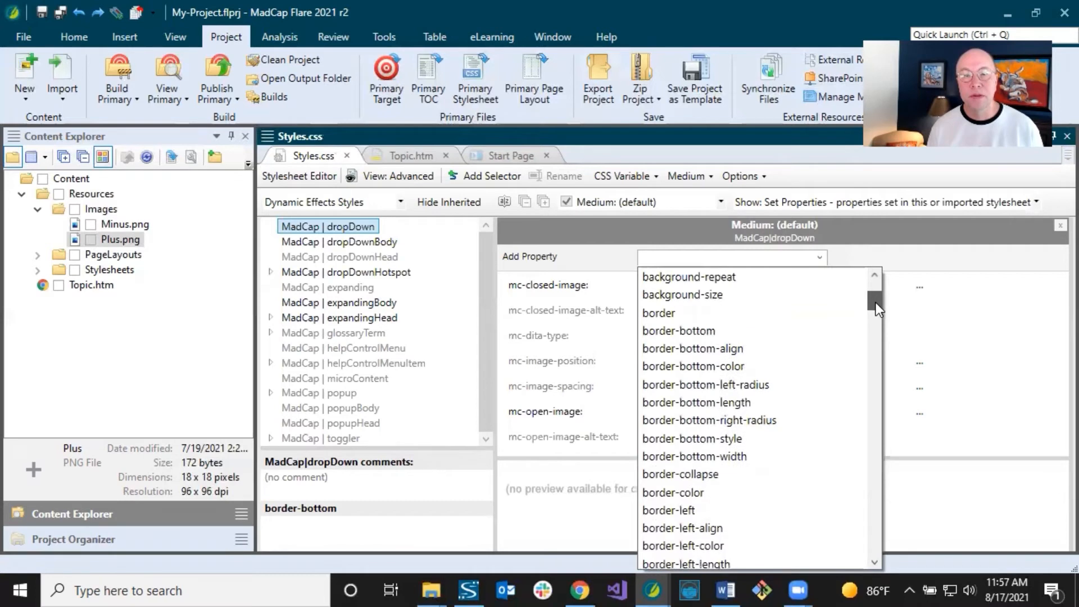
{"action": "left_click", "coordinate": [717, 329]}
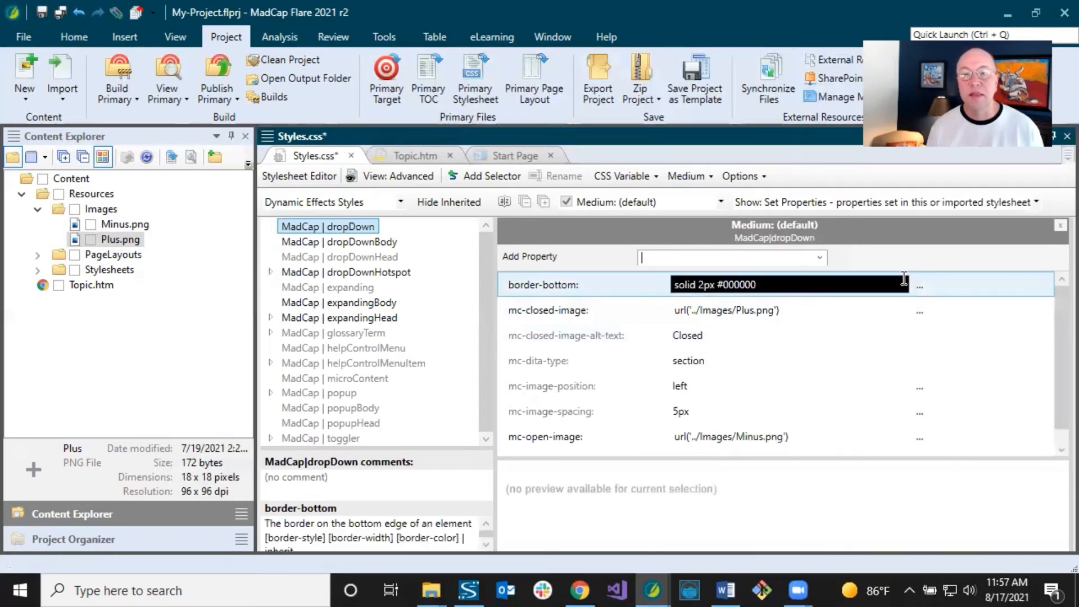
Set the MadCap|dropDown border-bottom to solid 1px #d3d3d3 and save the stylesheet
{"action": "left_click", "coordinate": [919, 286]}
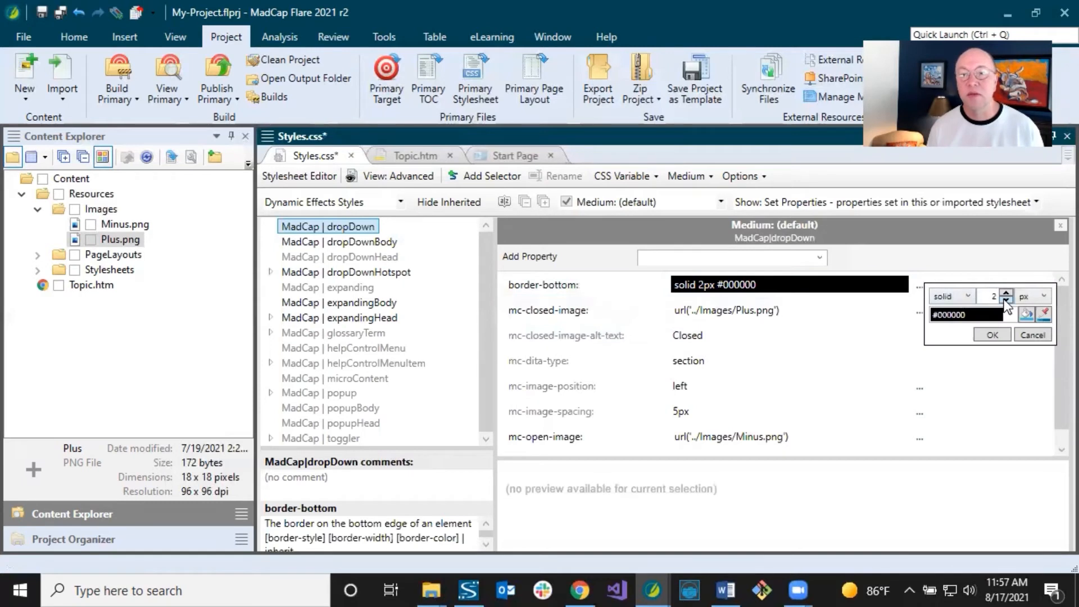
{"action": "left_click", "coordinate": [1010, 314]}
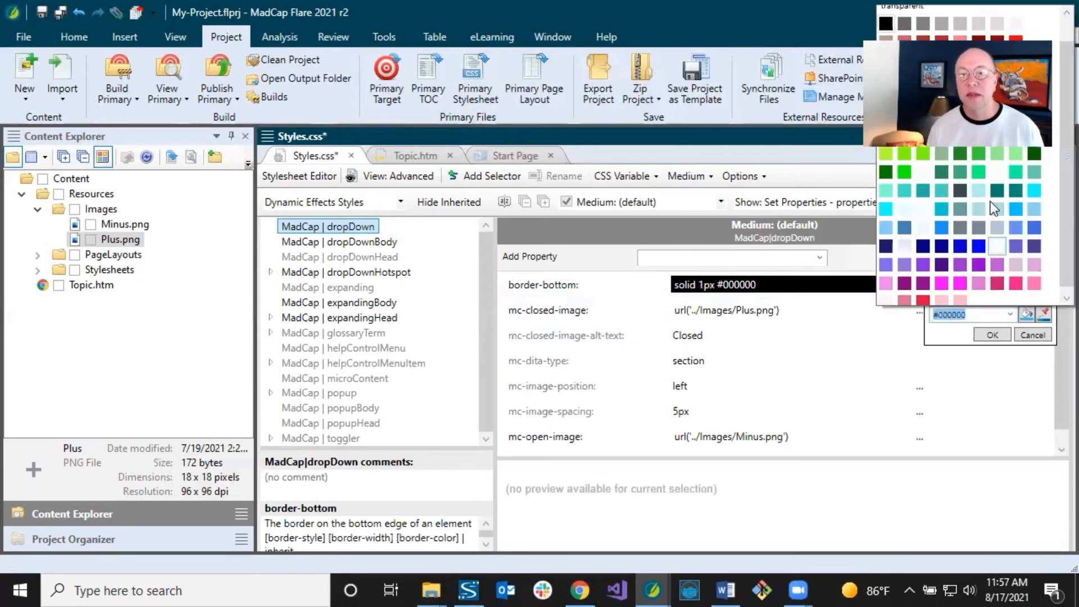
{"action": "left_click", "coordinate": [981, 27]}
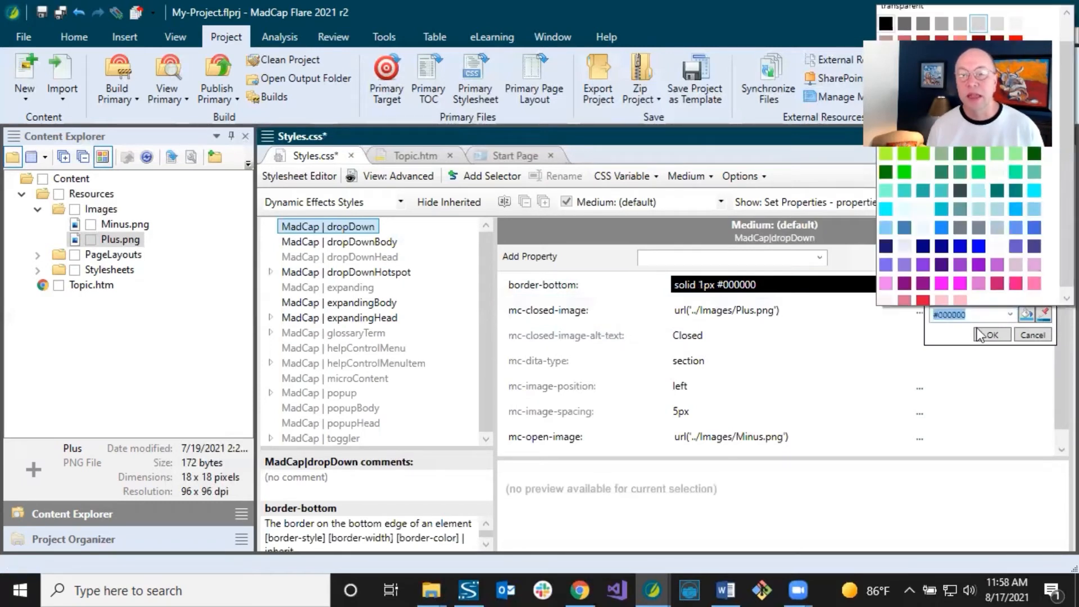
{"action": "left_click", "coordinate": [992, 335]}
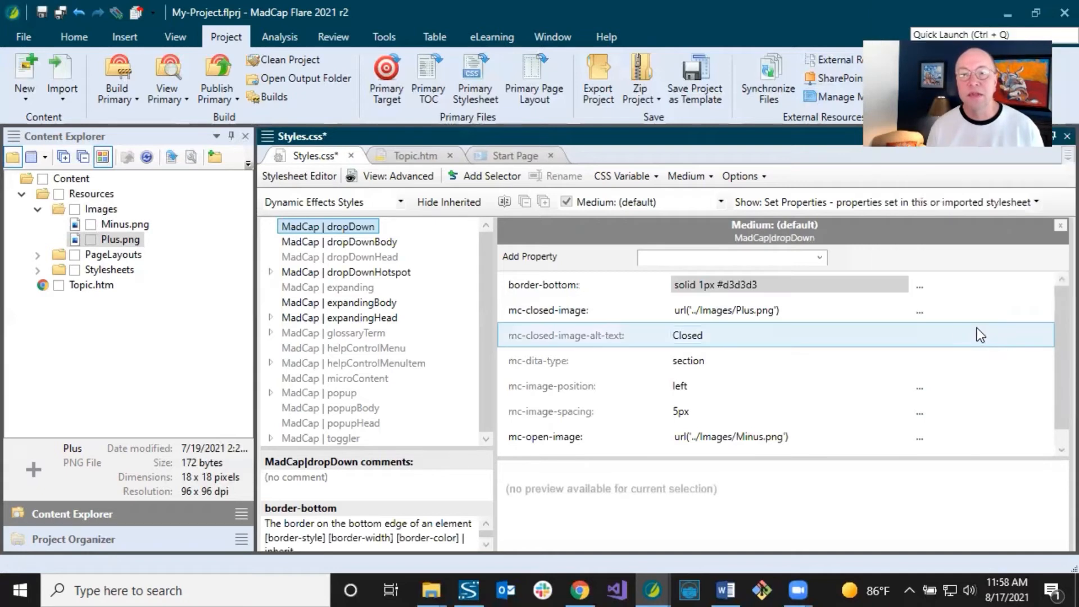
{"action": "left_click", "coordinate": [43, 11]}
Compare the line under the drop-down in Topic.htm with the MadCap|dropDown border-bottom setting in Styles.css
{"action": "left_click", "coordinate": [401, 156]}
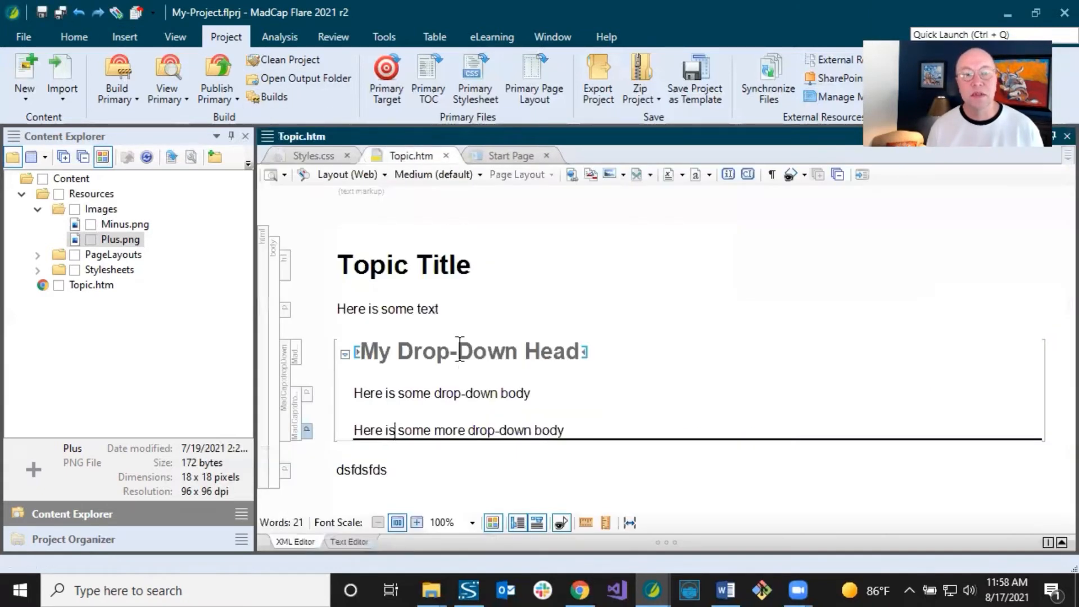
{"action": "left_click", "coordinate": [438, 428]}
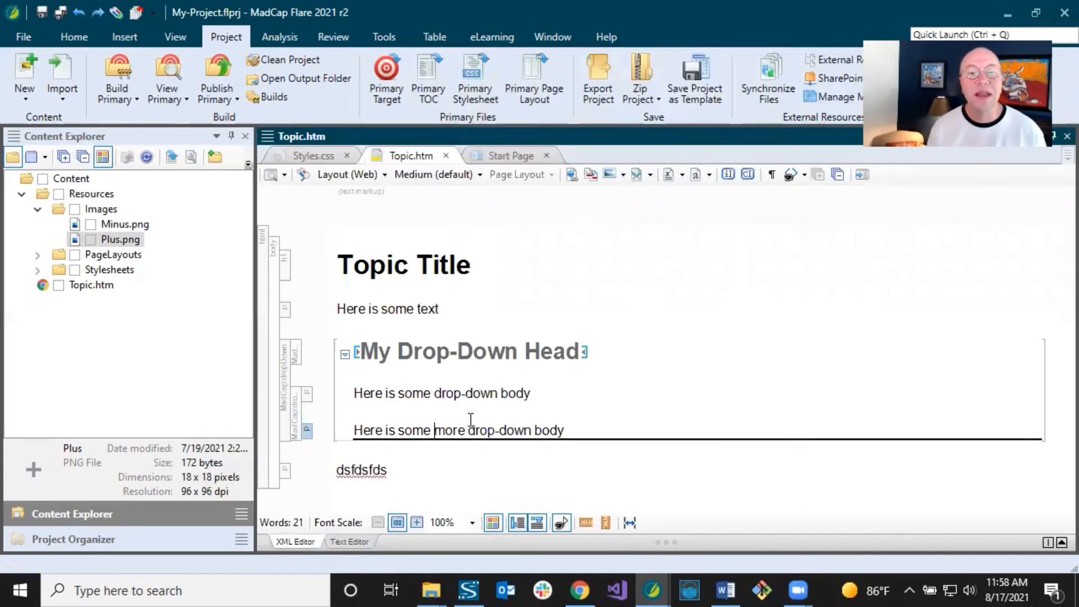
{"action": "left_click", "coordinate": [312, 156]}
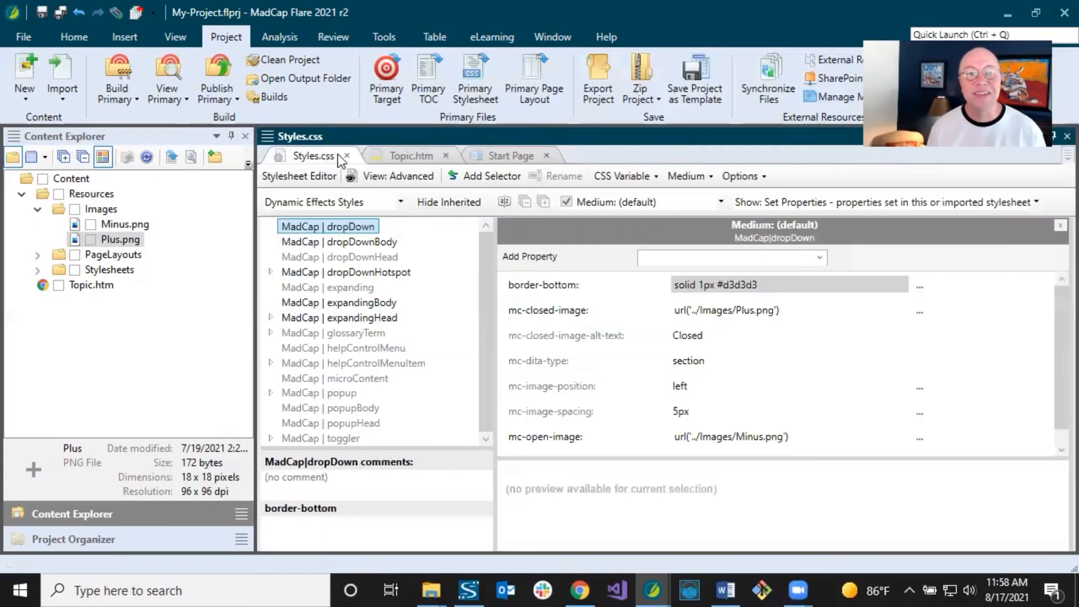
{"action": "left_click", "coordinate": [632, 287]}
{"action": "left_click", "coordinate": [834, 290]}
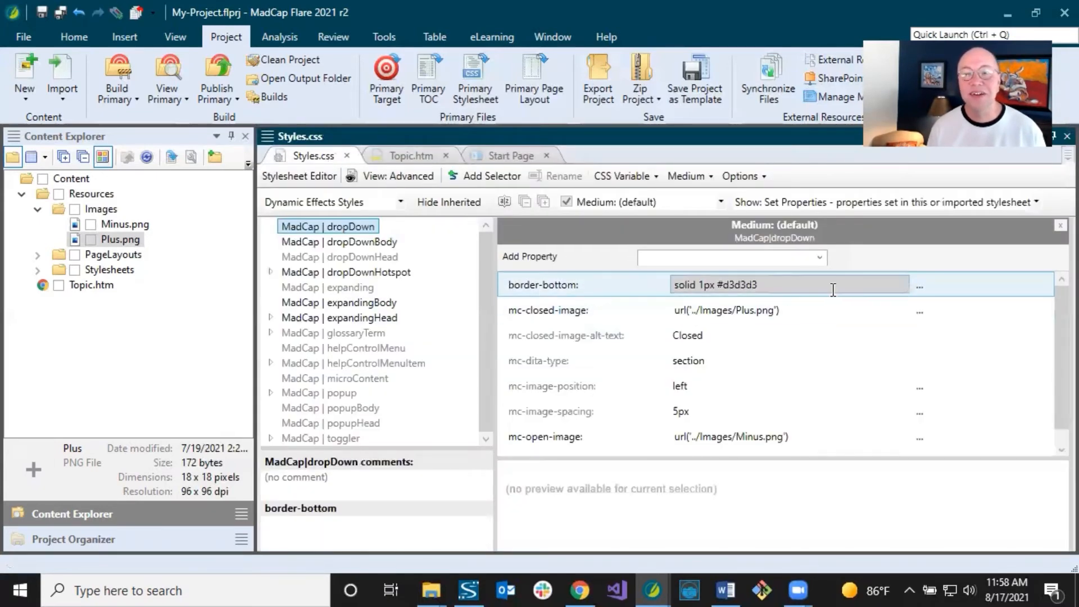
{"action": "left_click", "coordinate": [920, 287]}
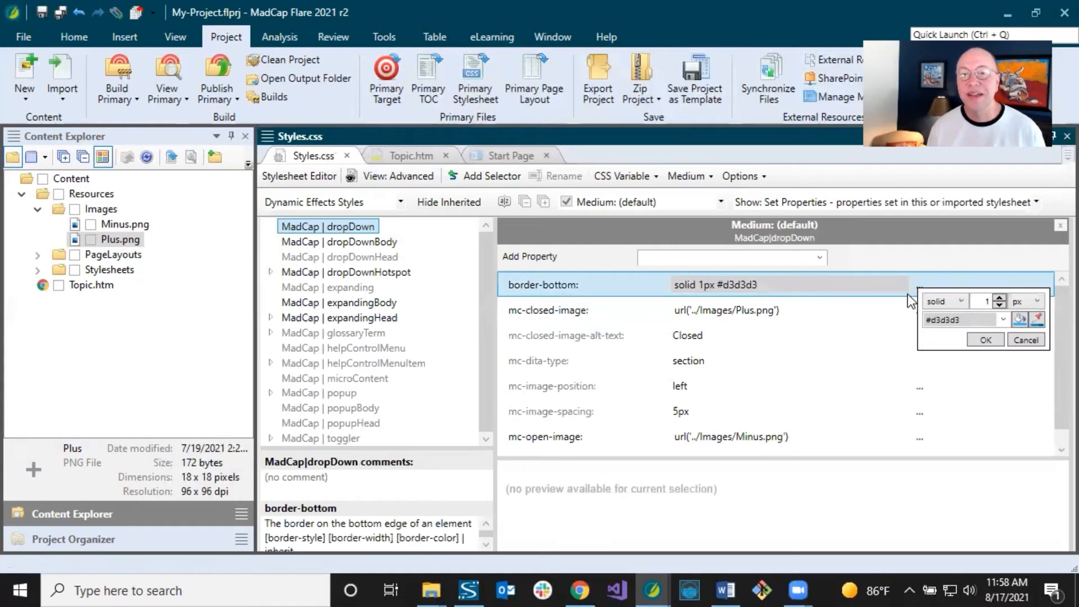
{"action": "left_click", "coordinate": [876, 344]}
{"action": "left_click", "coordinate": [396, 154]}
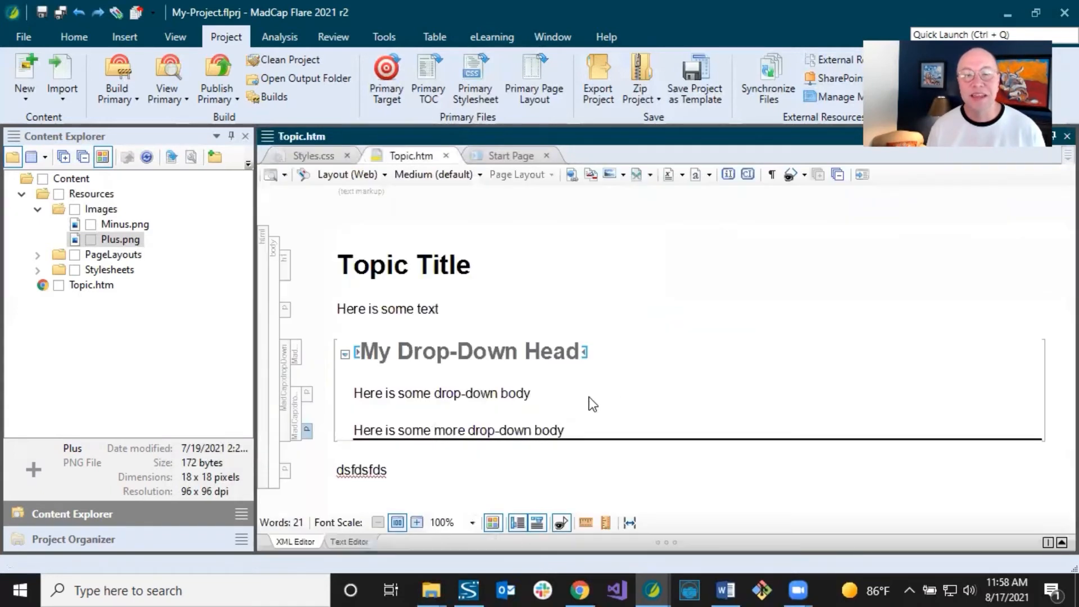
{"action": "left_click", "coordinate": [379, 432]}
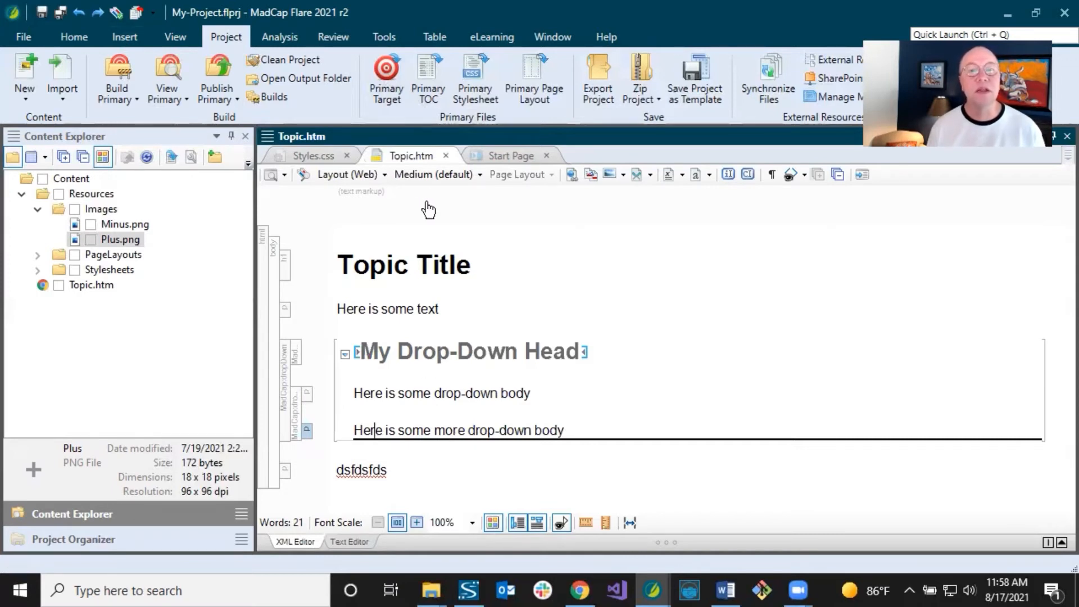
Inspect the styles of the last drop-down body paragraph and set its inherited MadCap|dropDownBody border-bottom width to 0px
{"action": "left_click", "coordinate": [77, 32]}
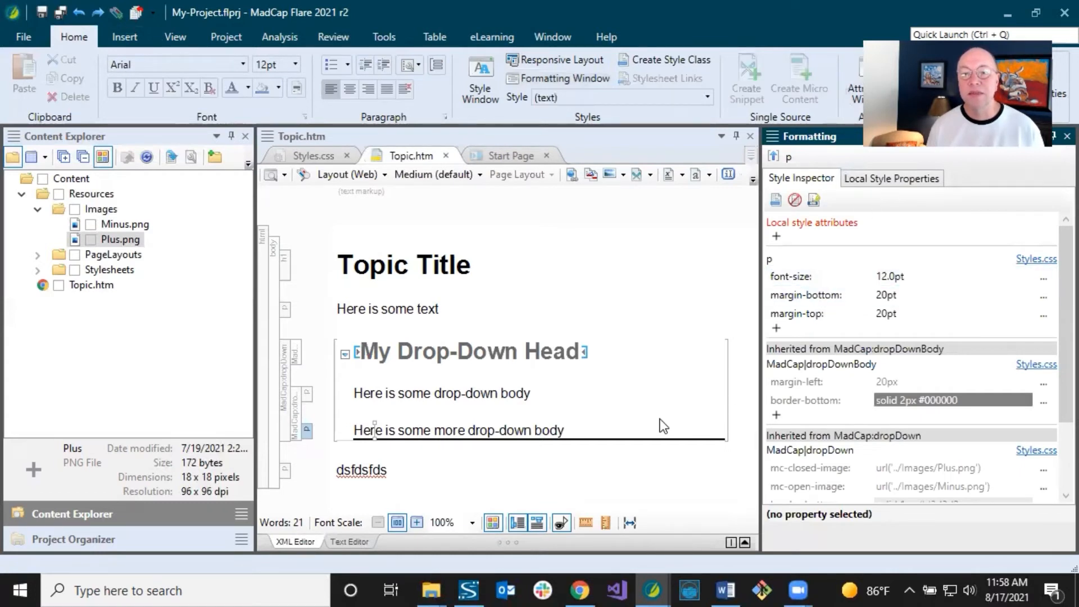
{"action": "left_click", "coordinate": [466, 433]}
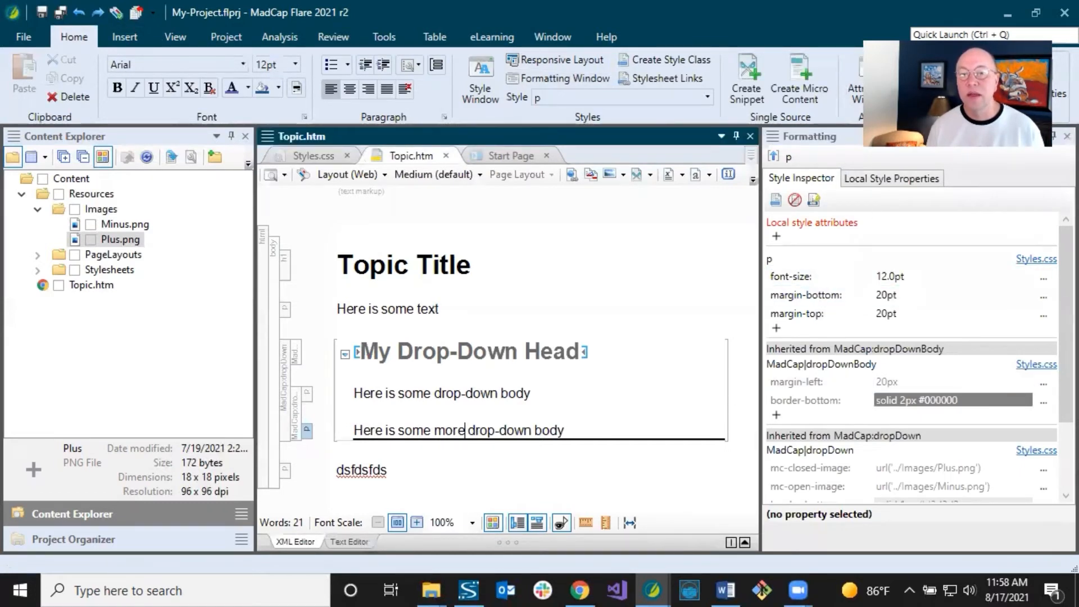
{"action": "scroll", "coordinate": [1053, 373], "scroll_direction": "down", "scroll_amount": 3}
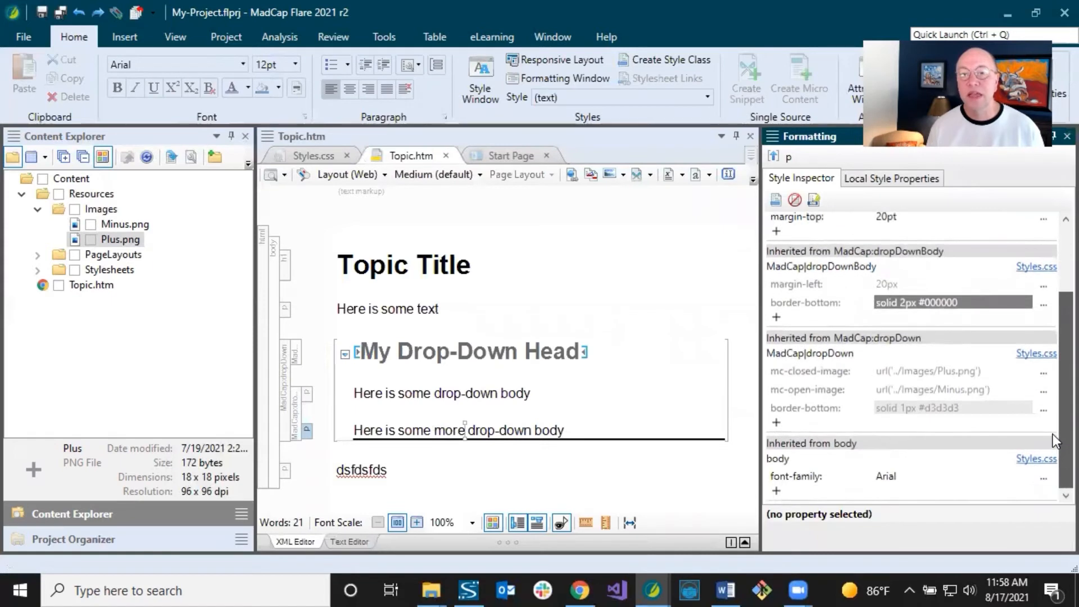
{"action": "scroll", "coordinate": [1053, 440], "scroll_direction": "up", "scroll_amount": 2}
{"action": "scroll", "coordinate": [1054, 394], "scroll_direction": "up", "scroll_amount": 1}
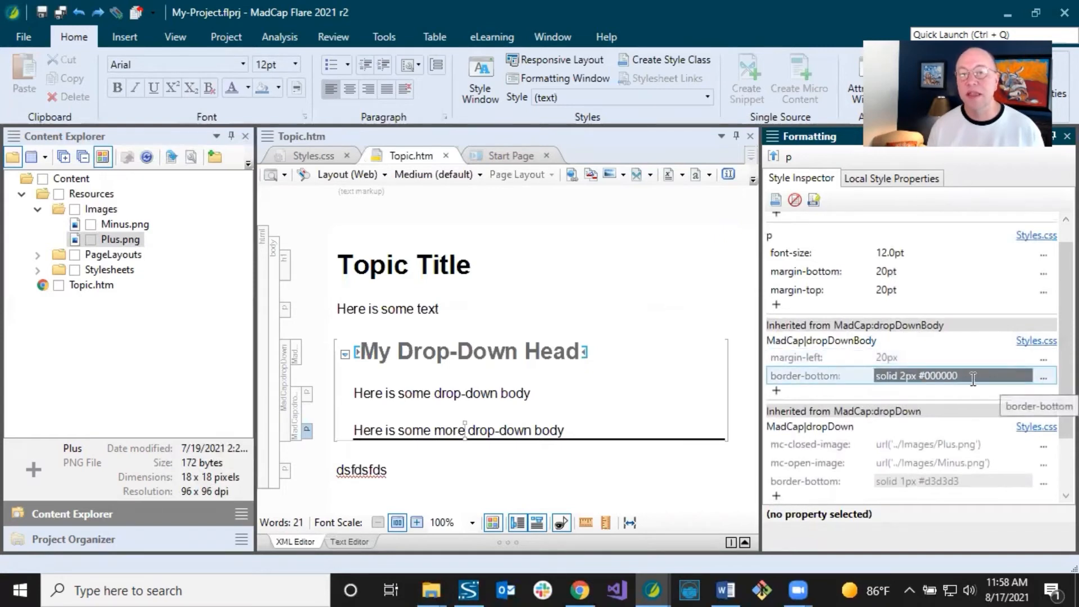
{"action": "left_click", "coordinate": [1044, 377]}
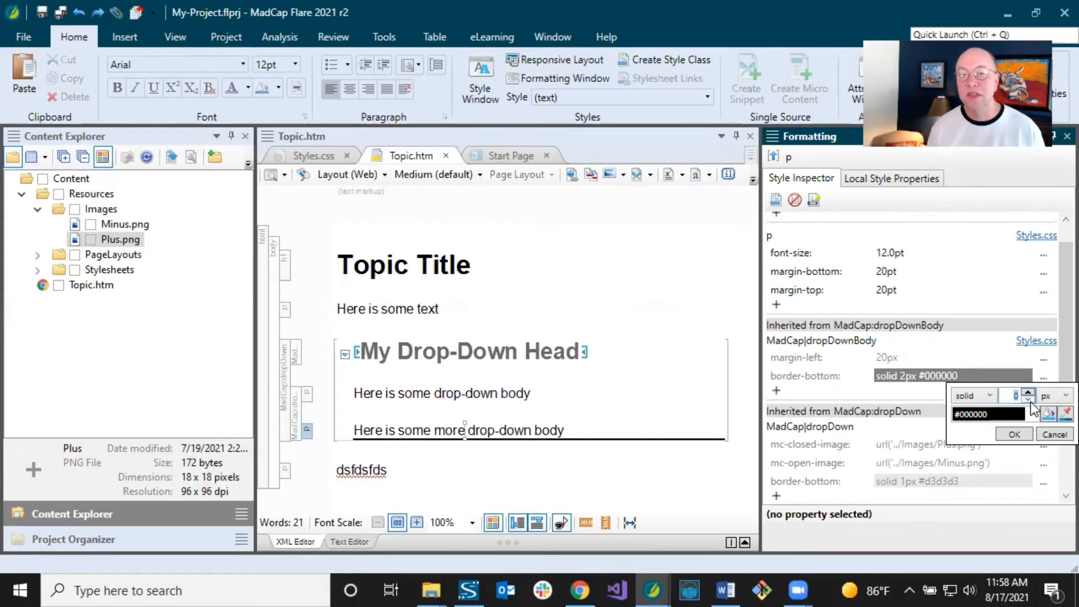
{"action": "left_click", "coordinate": [1017, 434]}
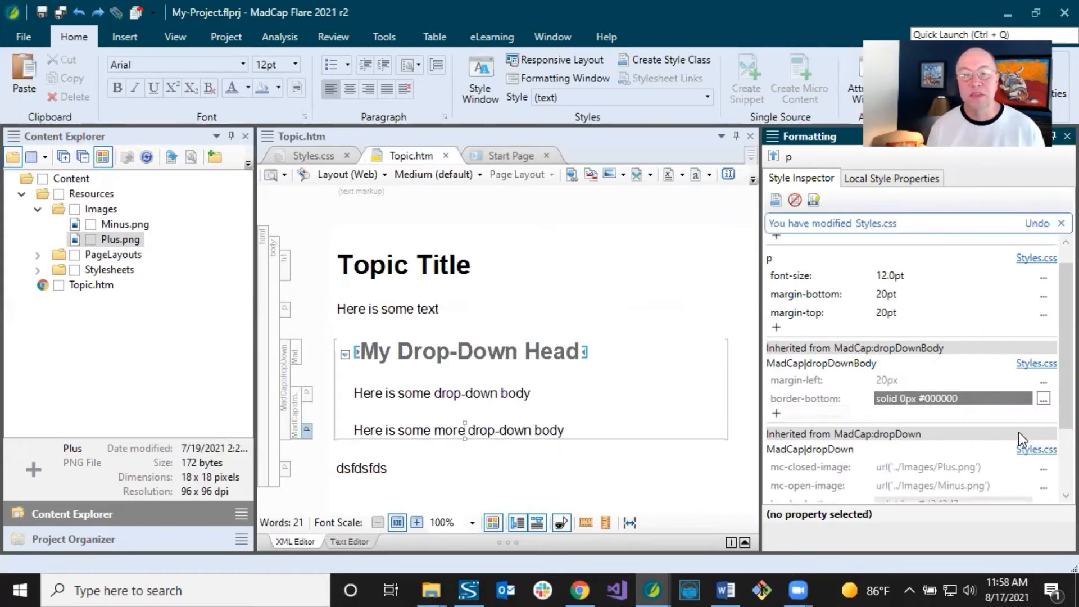
Save all files and check the bottom border of the drop-down body in Topic.htm and Styles.css
{"action": "left_click", "coordinate": [567, 431]}
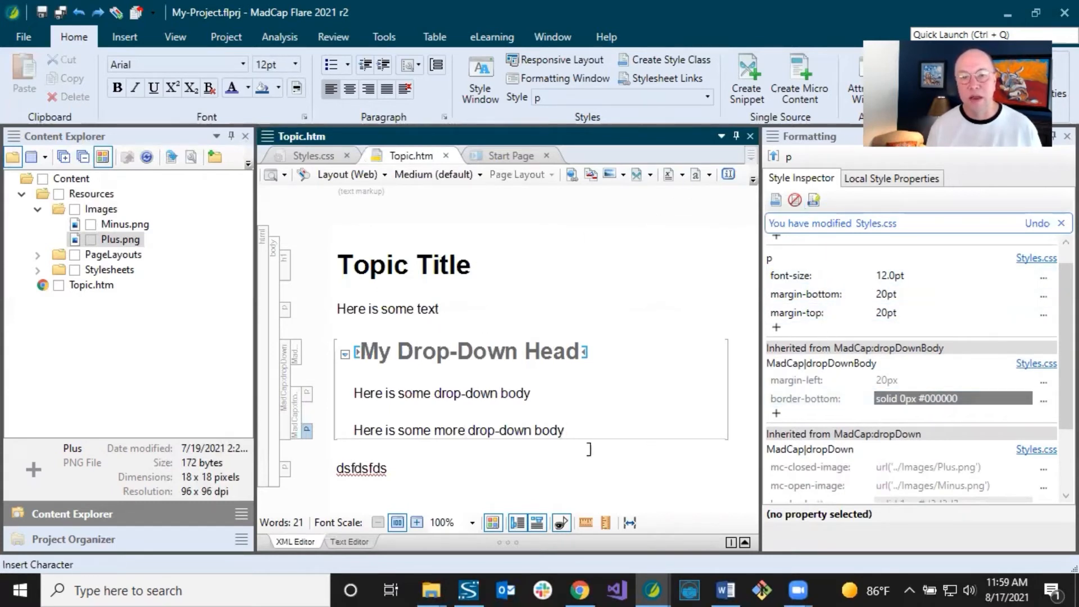
{"action": "left_click", "coordinate": [552, 432]}
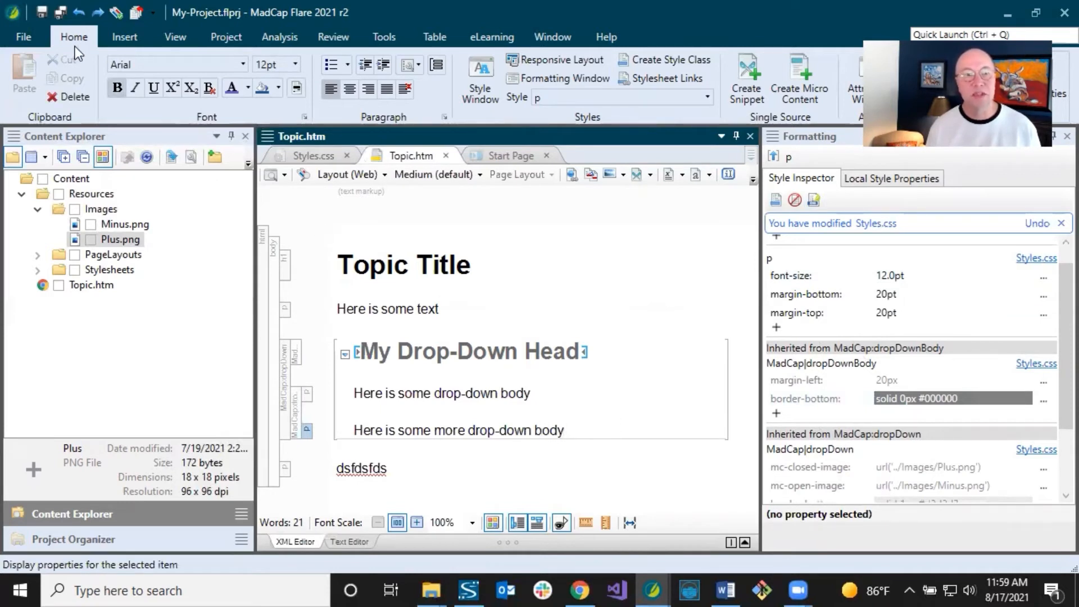
{"action": "left_click", "coordinate": [63, 15]}
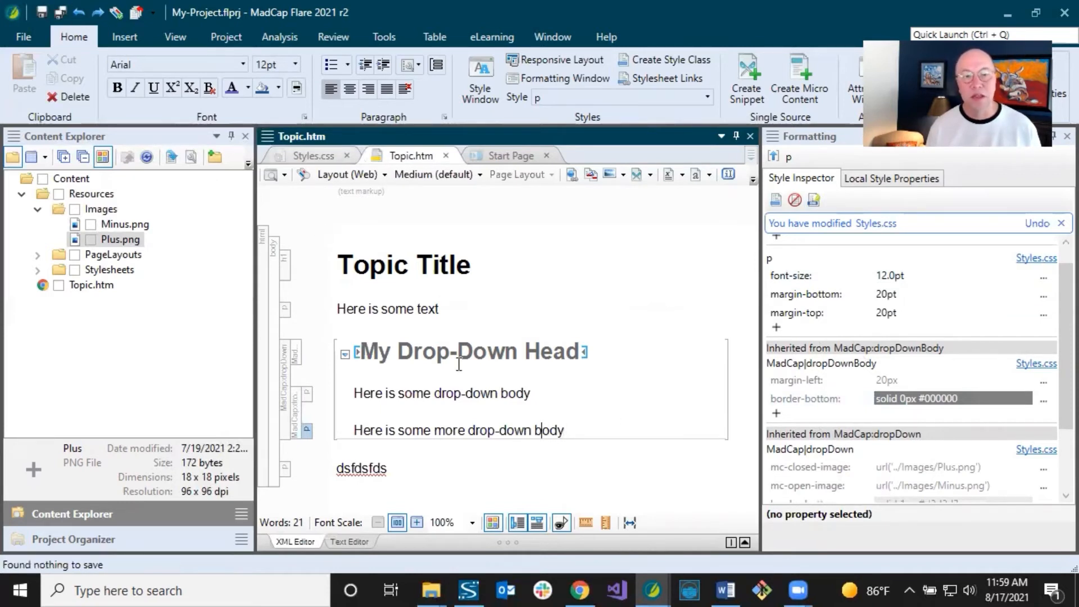
{"action": "left_click", "coordinate": [531, 428]}
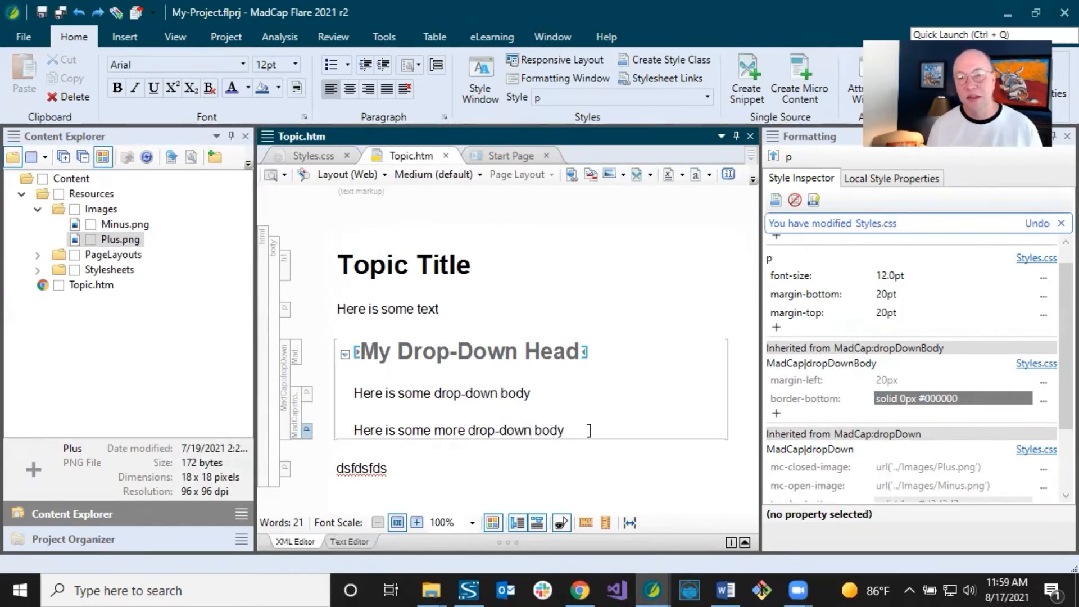
{"action": "left_click", "coordinate": [570, 430]}
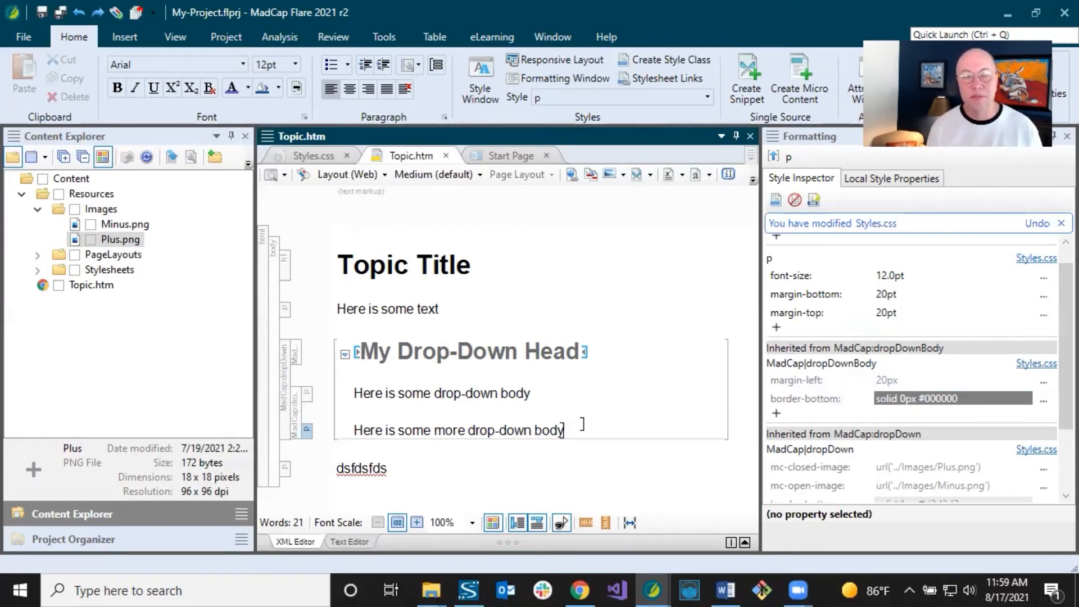
{"action": "left_click", "coordinate": [412, 429]}
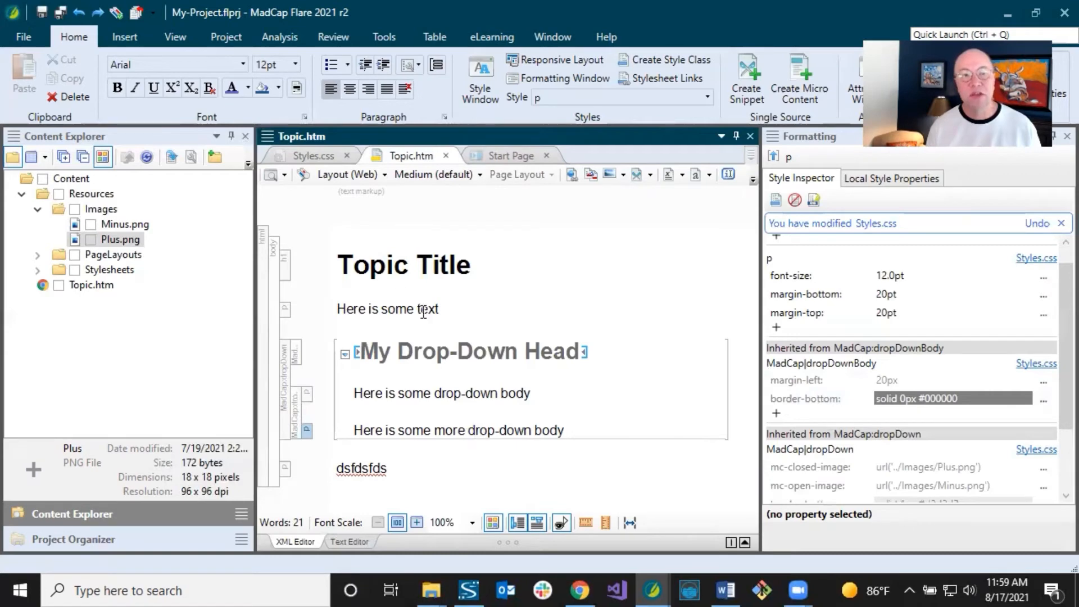
{"action": "left_click", "coordinate": [316, 155]}
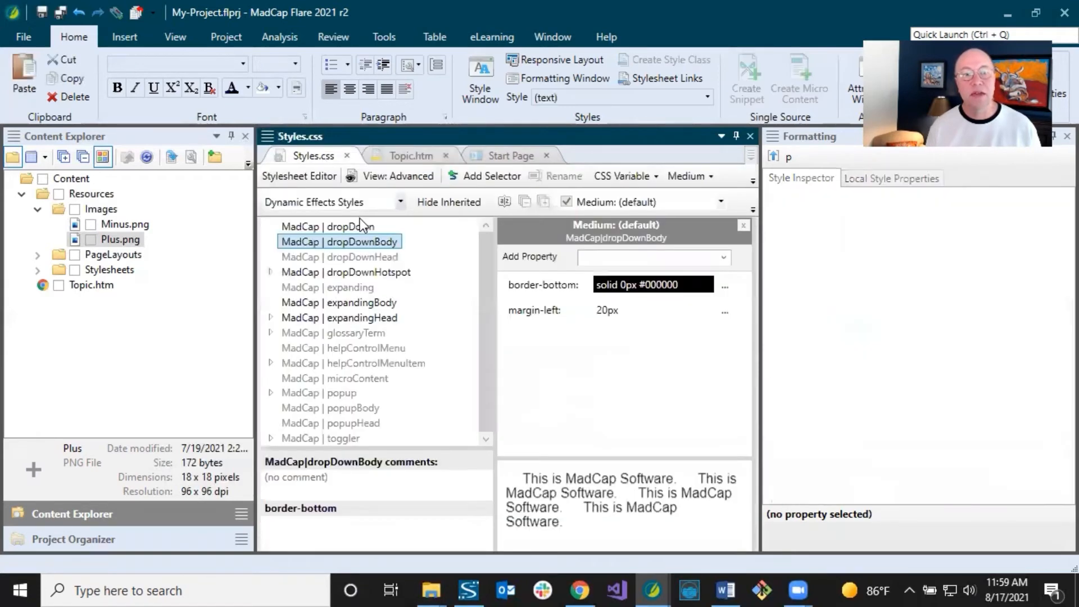
{"action": "left_click", "coordinate": [557, 284]}
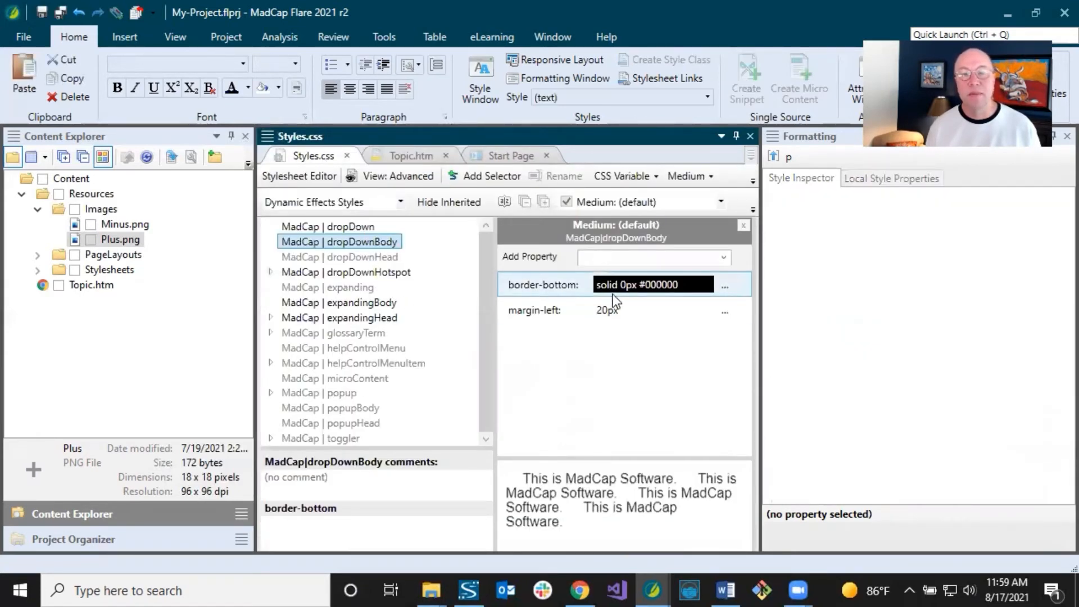
Add a padding property of 10px to the MadCap|dropDown style in Styles.css and save all files
{"action": "left_click", "coordinate": [364, 227]}
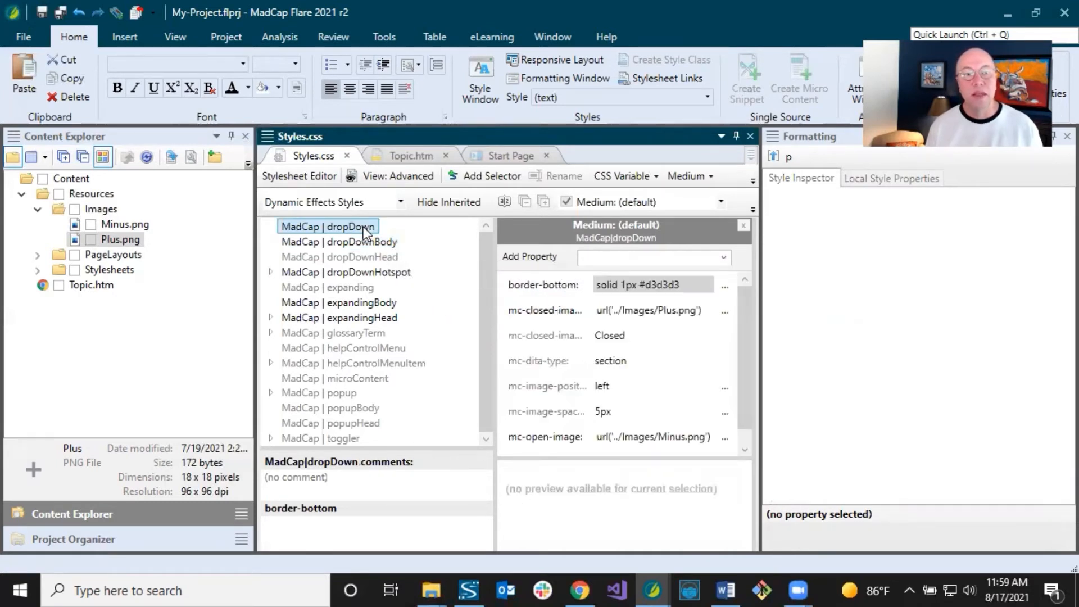
{"action": "left_click", "coordinate": [594, 258]}
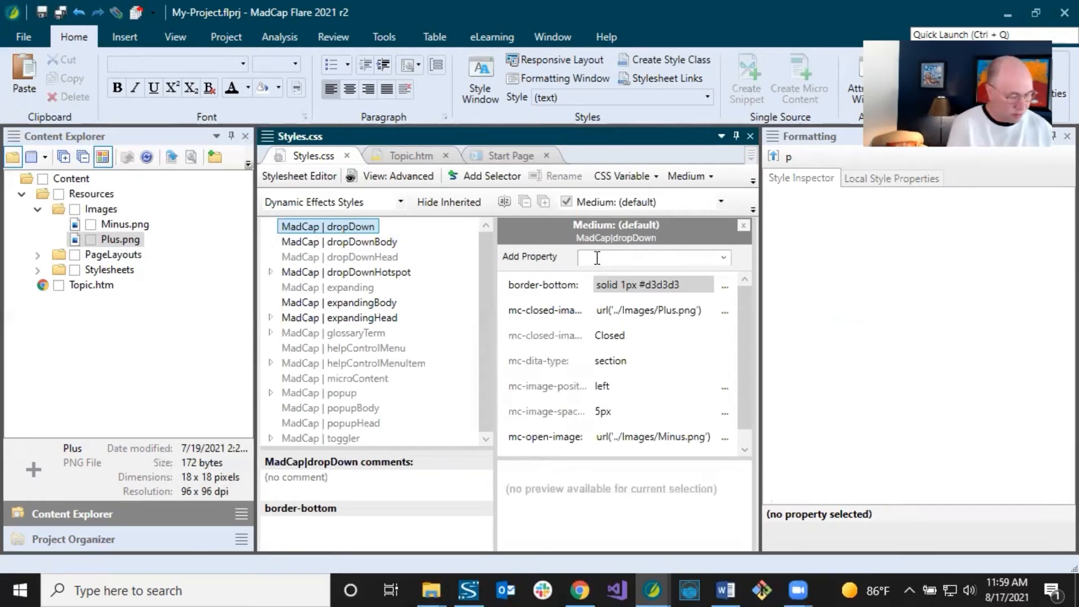
{"action": "type", "text": "padding"}
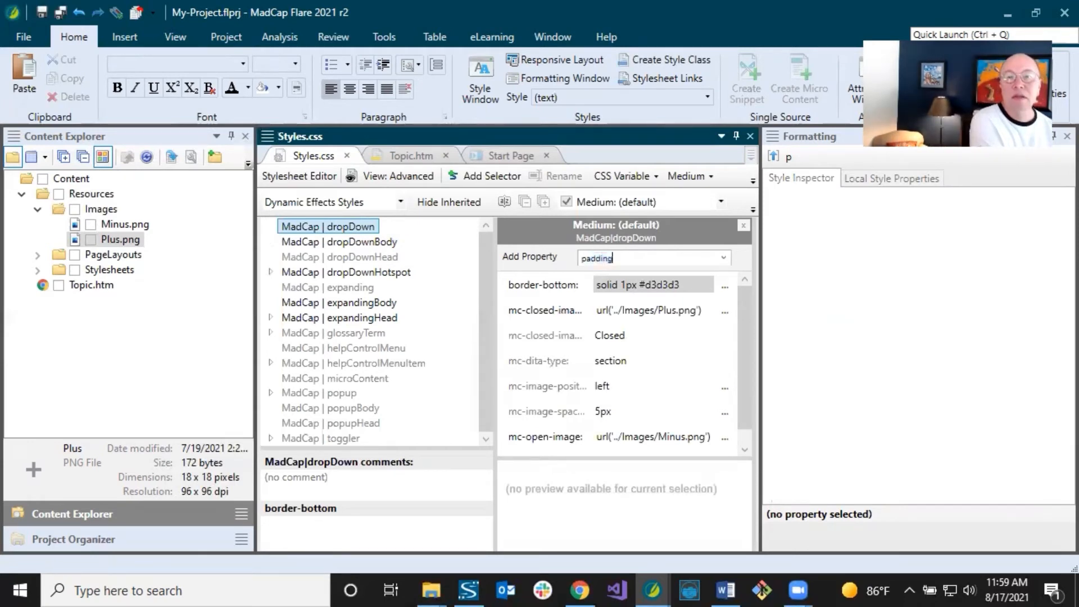
{"action": "key", "text": "Return"}
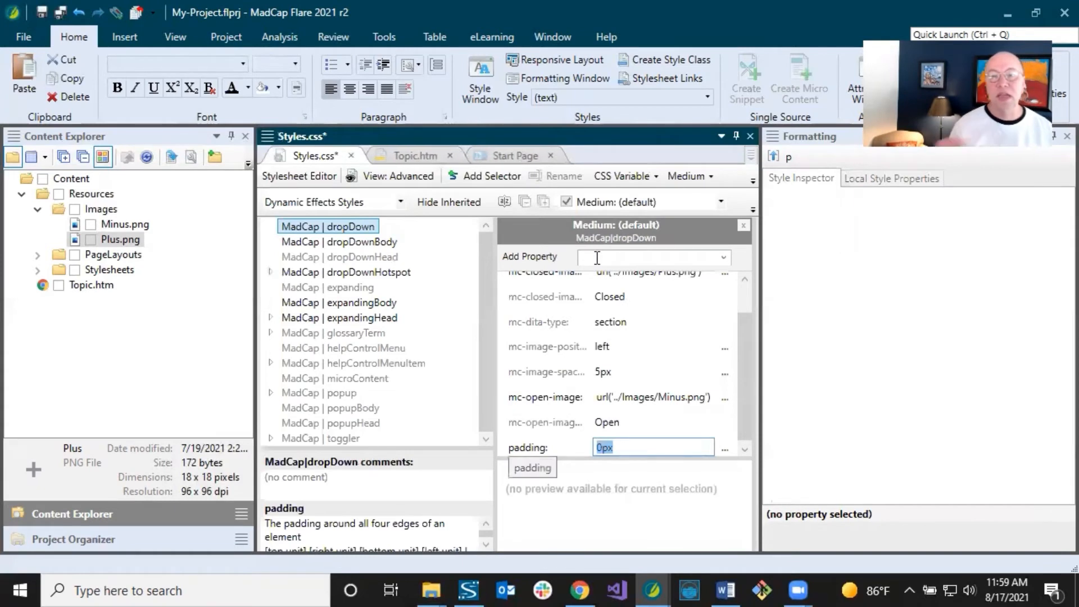
{"action": "left_click", "coordinate": [600, 447]}
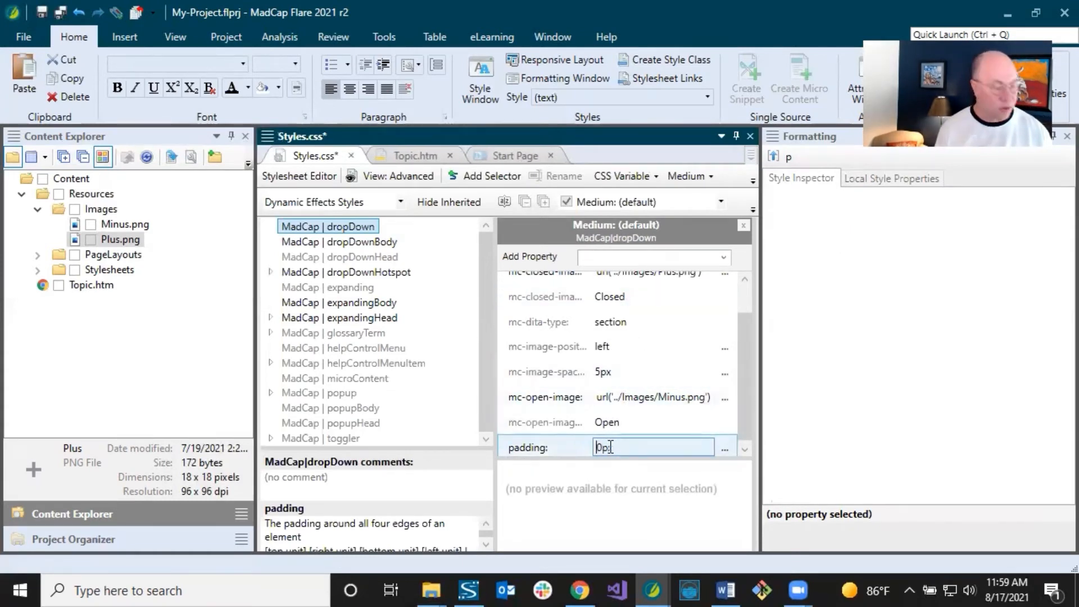
{"action": "type", "text": "1"}
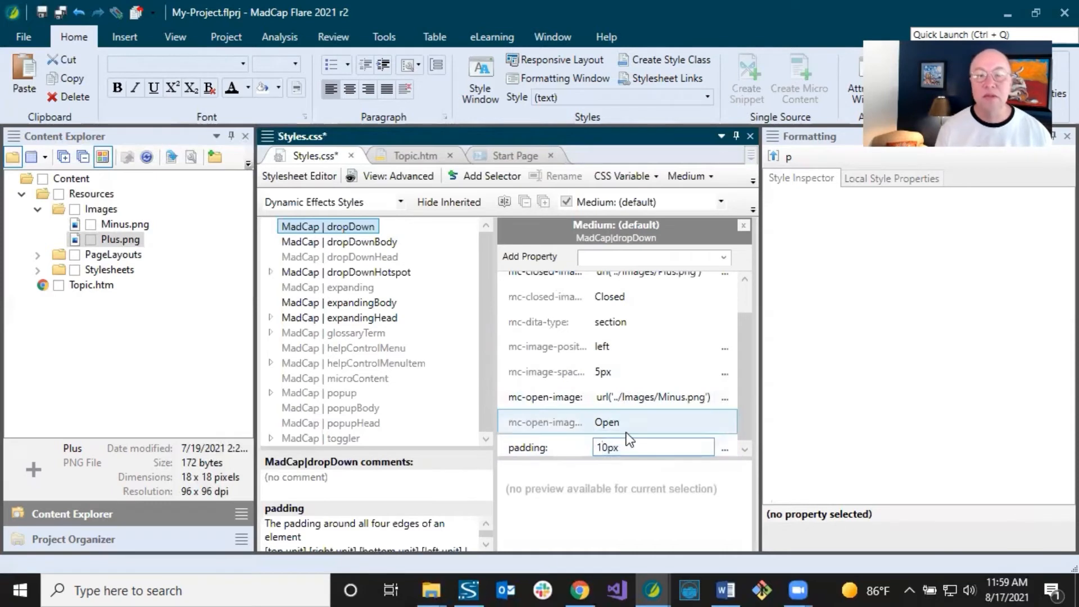
{"action": "left_click", "coordinate": [567, 421]}
{"action": "left_click", "coordinate": [60, 12]}
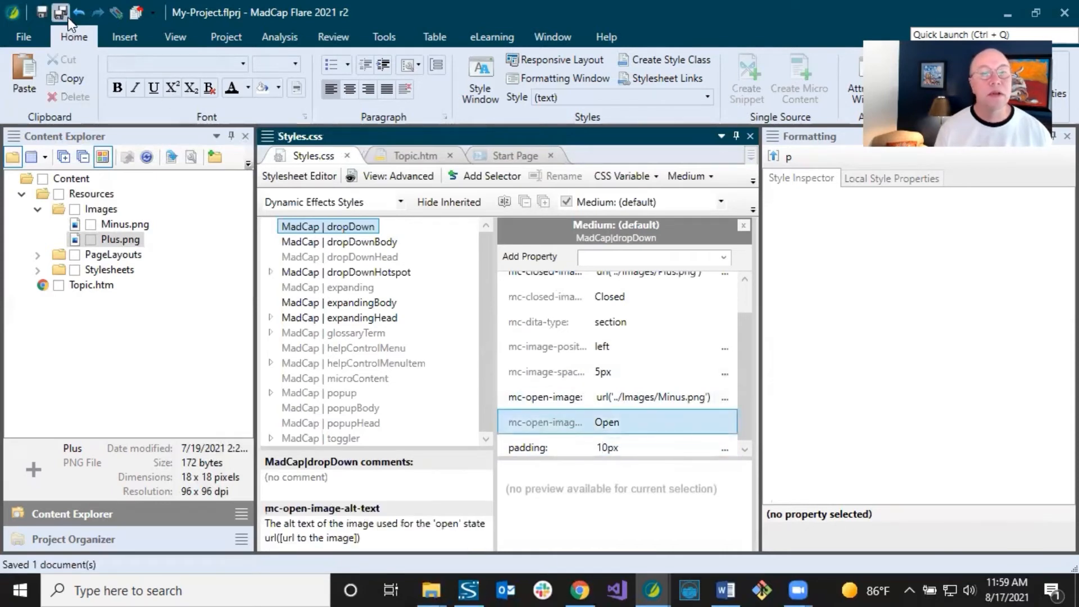
Check the 10px padding and hotspot styles on My Drop-Down Head in Topic.htm
{"action": "left_click", "coordinate": [401, 156]}
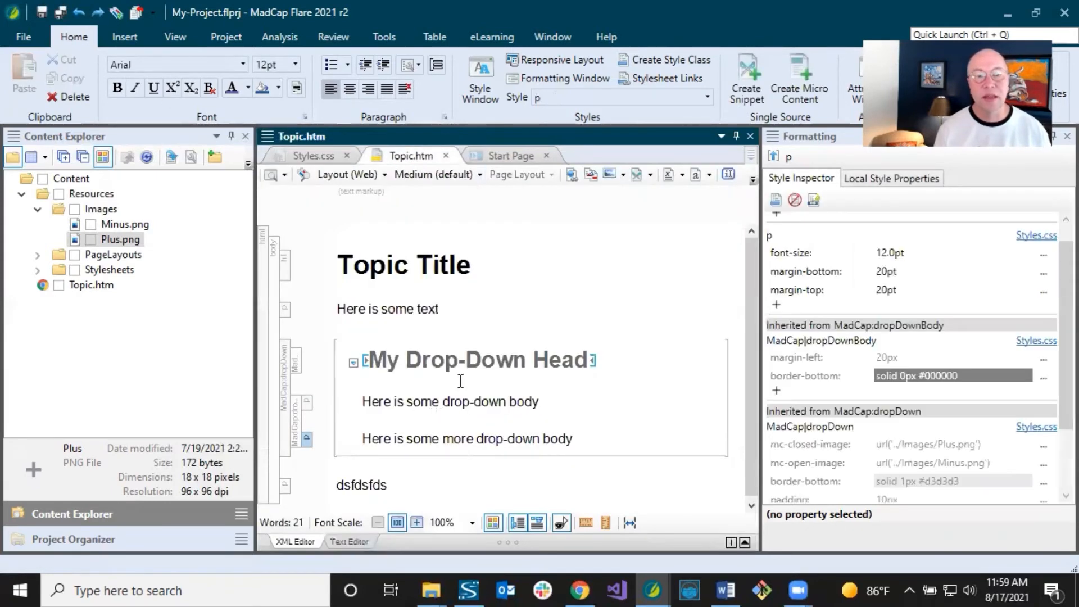
{"action": "scroll", "coordinate": [494, 448], "scroll_direction": "down", "scroll_amount": 1}
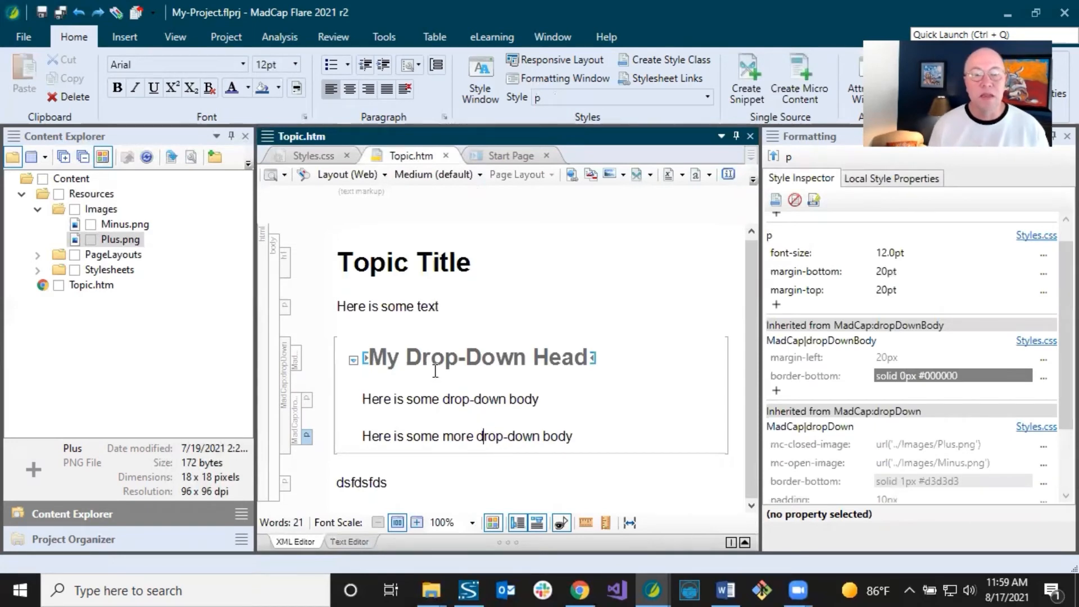
{"action": "left_click", "coordinate": [421, 354]}
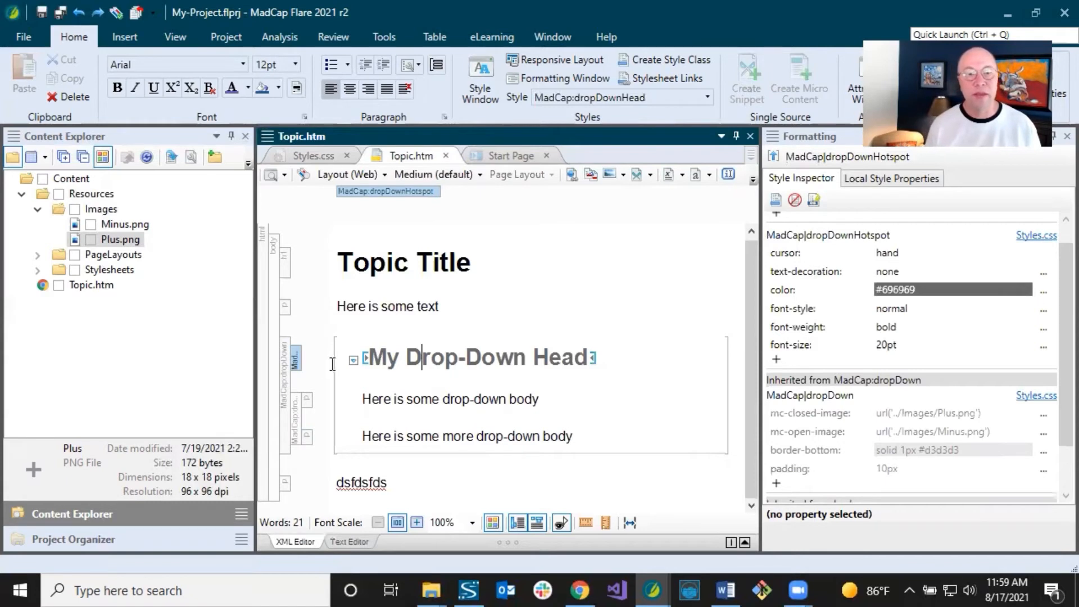
{"action": "right_click", "coordinate": [285, 355]}
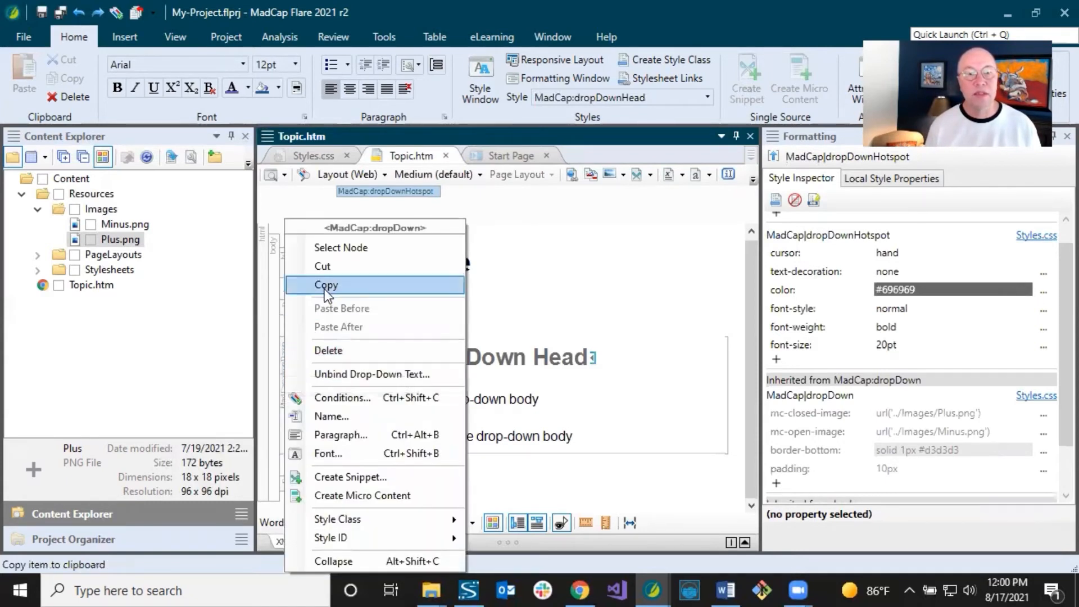
{"action": "left_click", "coordinate": [565, 405]}
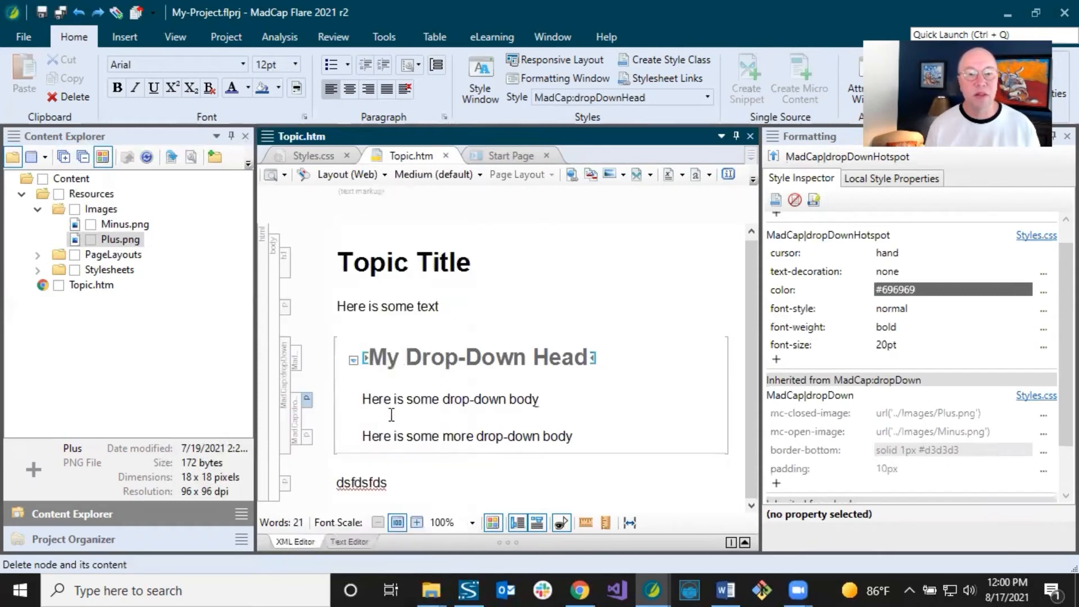
Delete the "dsfdsfds" paragraph below the drop-down in Topic.htm
{"action": "left_click", "coordinate": [412, 443]}
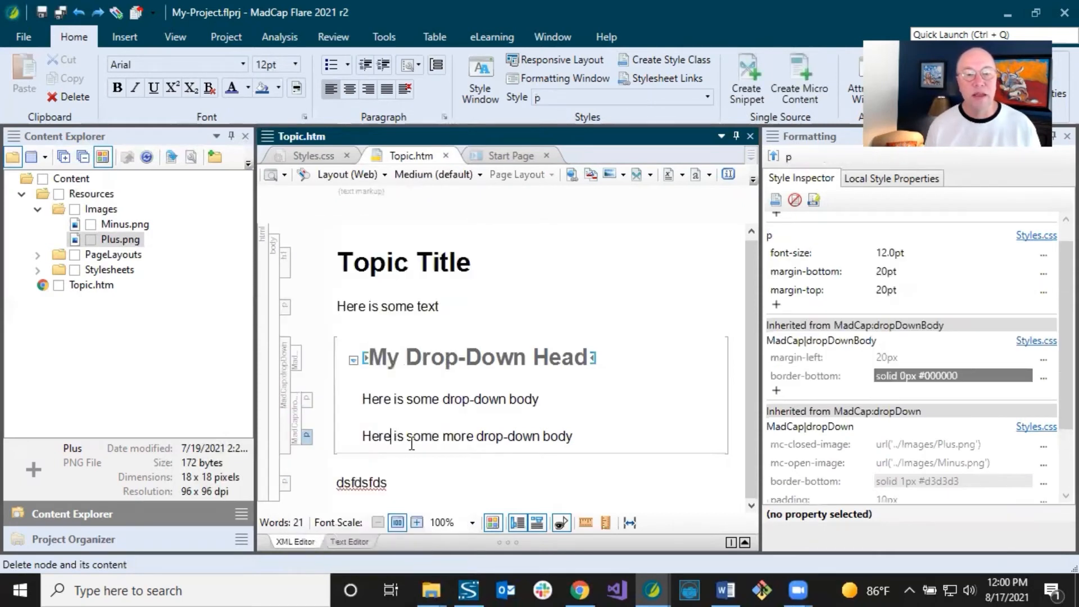
{"action": "right_click", "coordinate": [285, 484]}
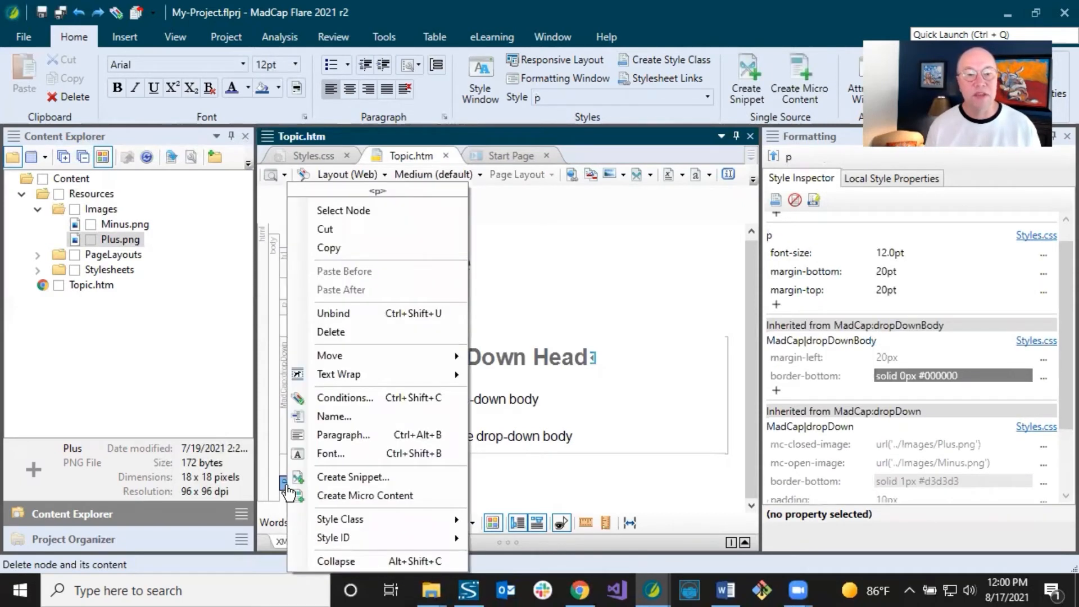
{"action": "left_click", "coordinate": [340, 337]}
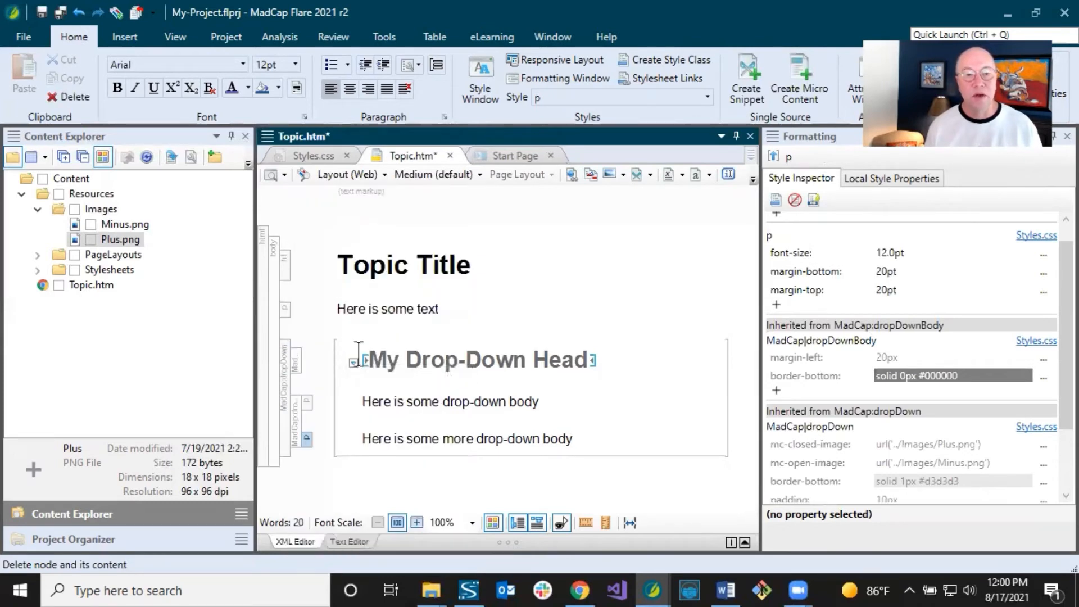
Add a paragraph reading "ttfft" below the drop-down, outside its body, and save Topic.htm
{"action": "left_click", "coordinate": [423, 436]}
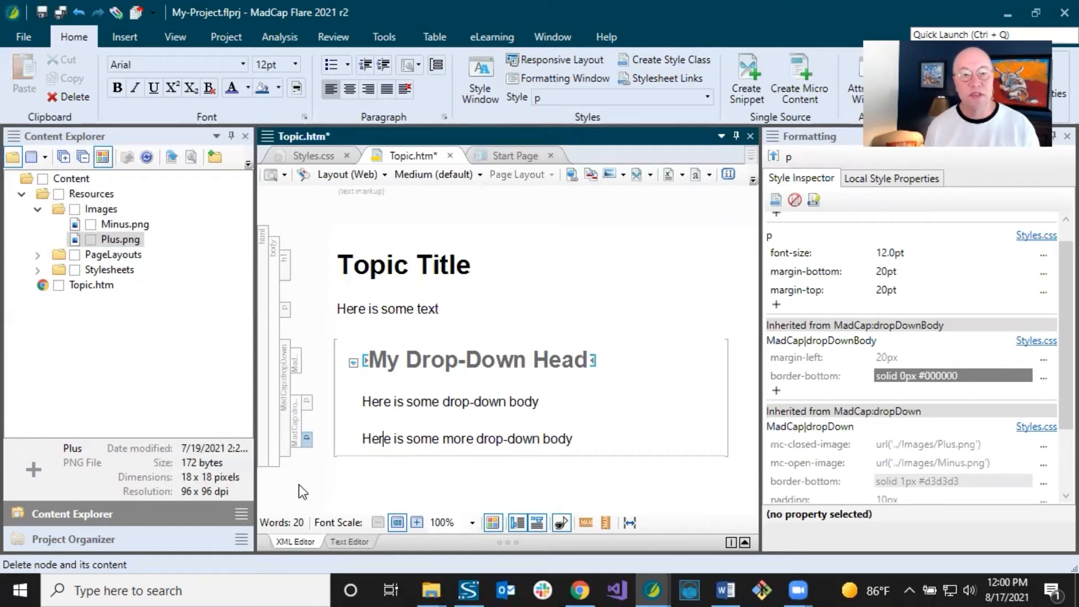
{"action": "left_click", "coordinate": [298, 442]}
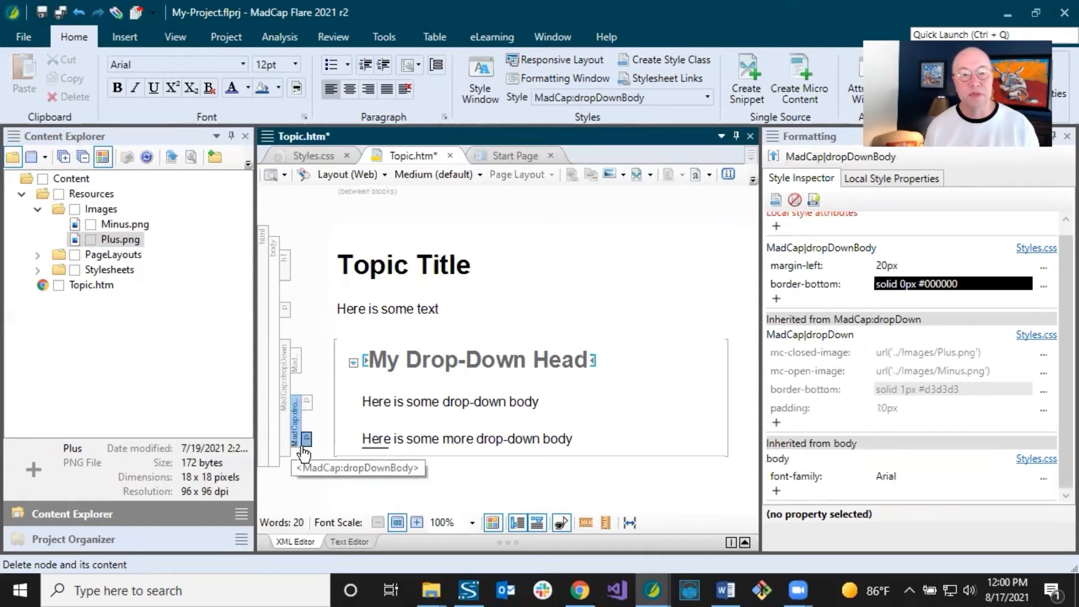
{"action": "left_click", "coordinate": [299, 473]}
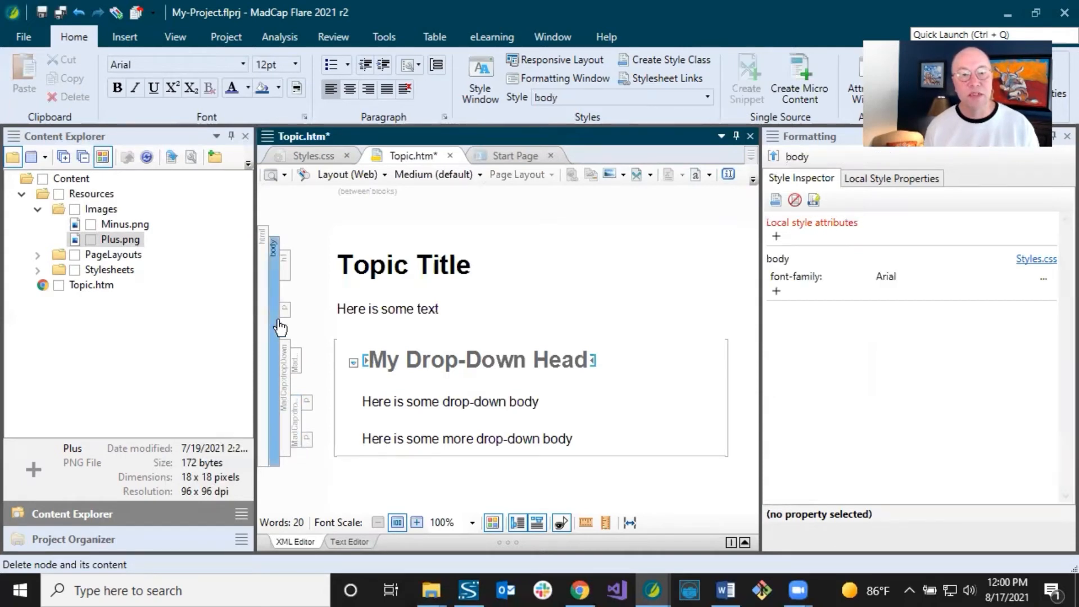
{"action": "left_click", "coordinate": [411, 482]}
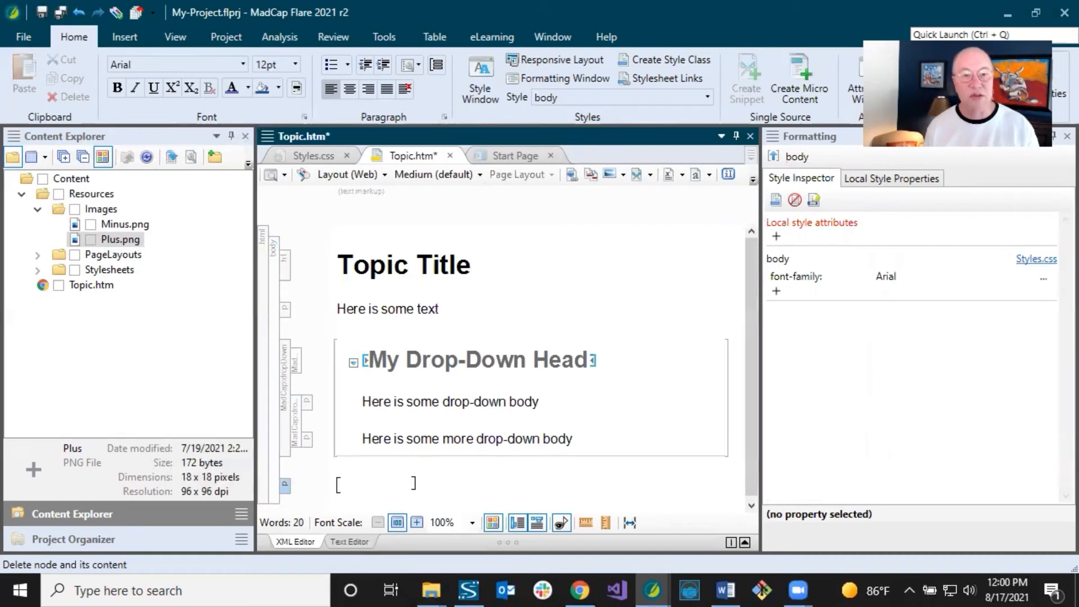
{"action": "type", "text": "ttfft"}
{"action": "left_click", "coordinate": [403, 439]}
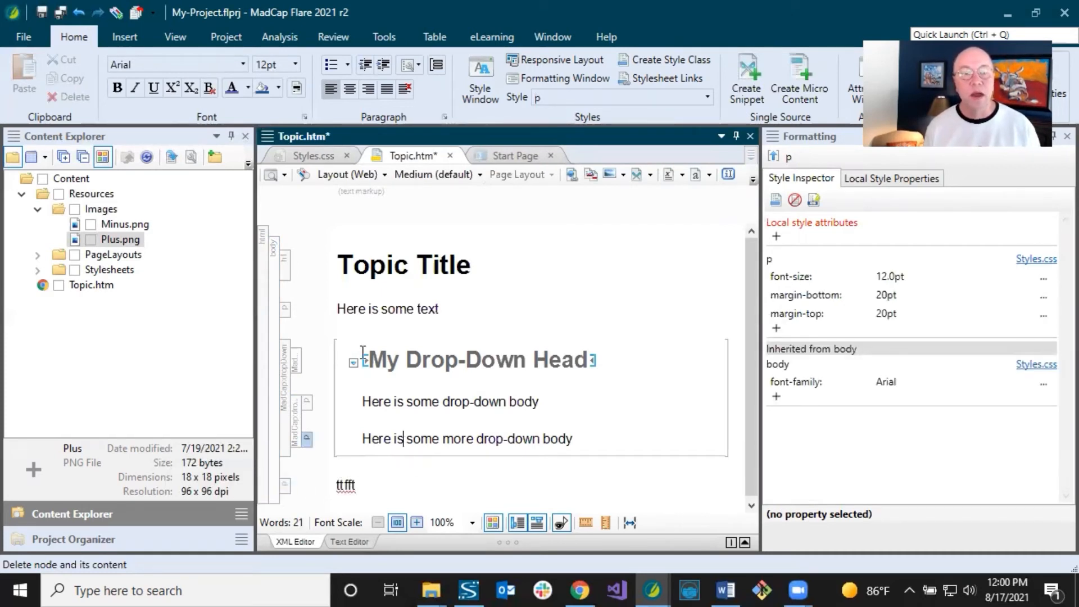
{"action": "left_click", "coordinate": [37, 14]}
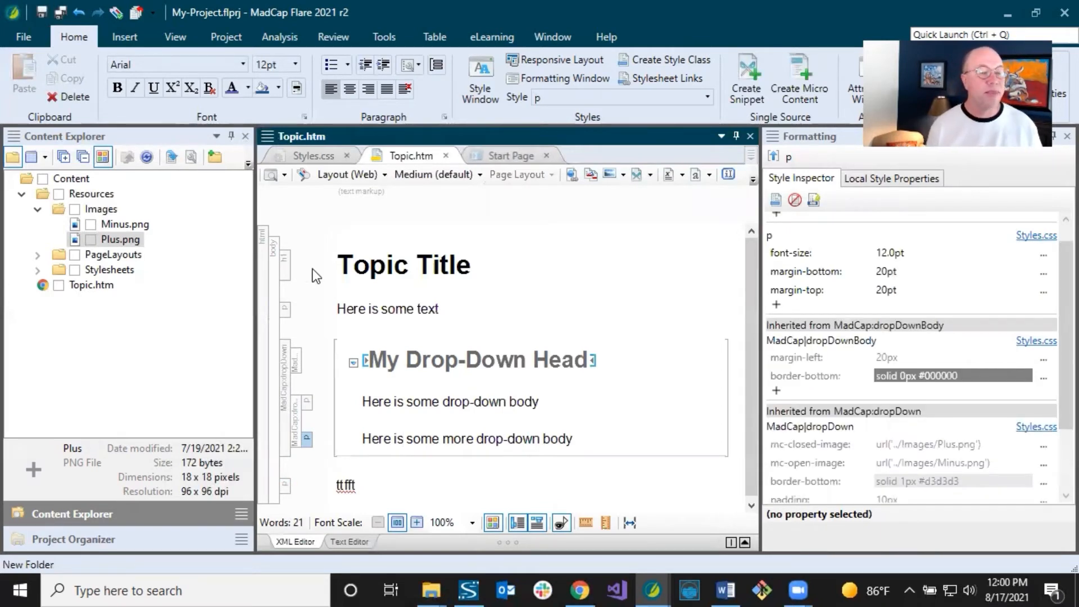
Build the primary HTML5 target and open the new output
{"action": "left_click", "coordinate": [223, 36]}
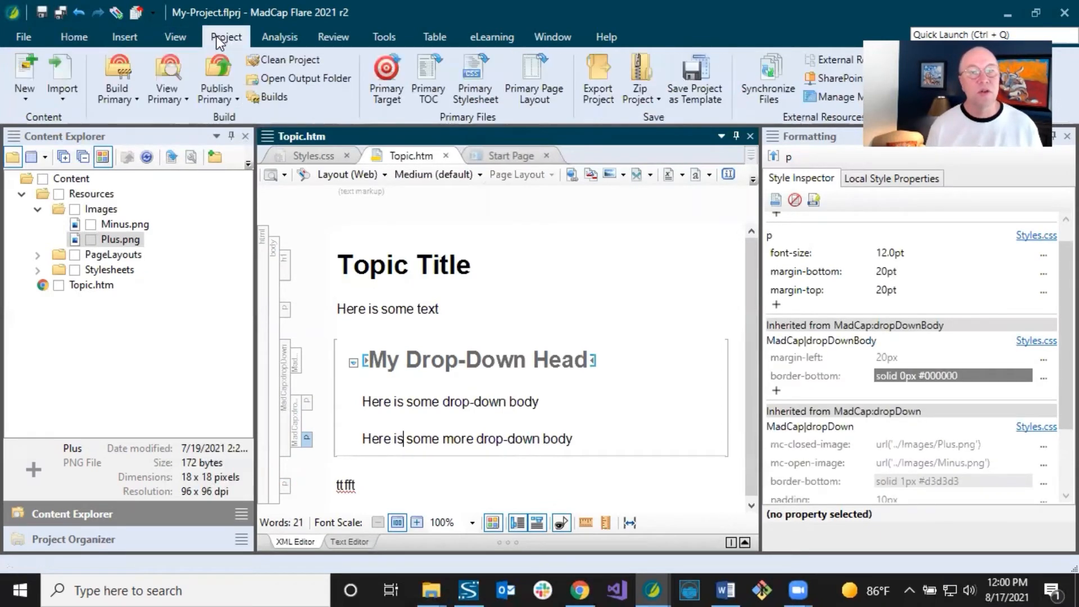
{"action": "left_click", "coordinate": [127, 99]}
{"action": "left_click", "coordinate": [144, 120]}
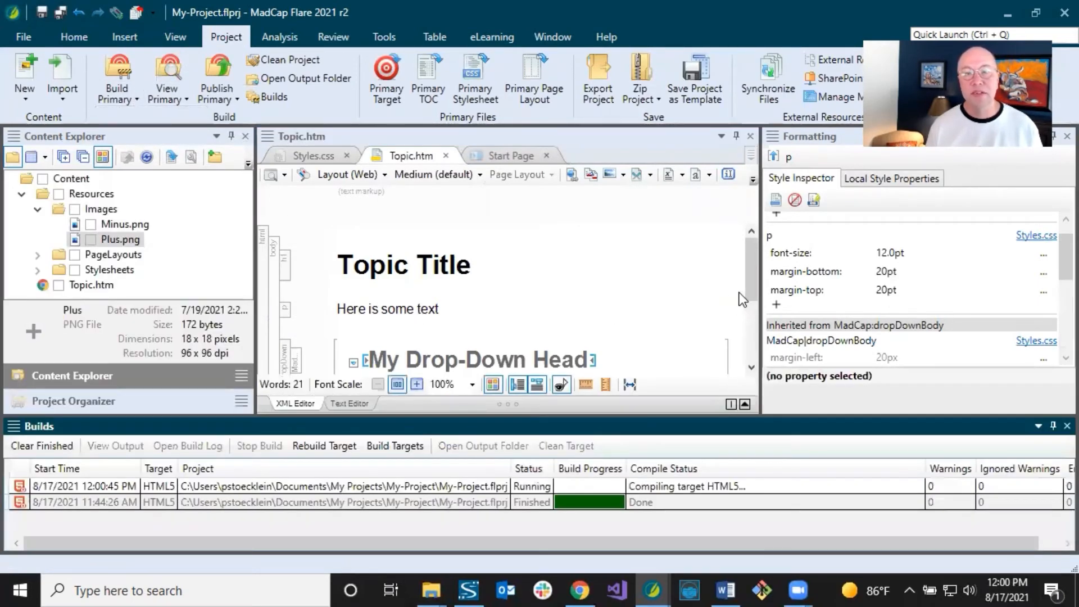
{"action": "double_click", "coordinate": [416, 485]}
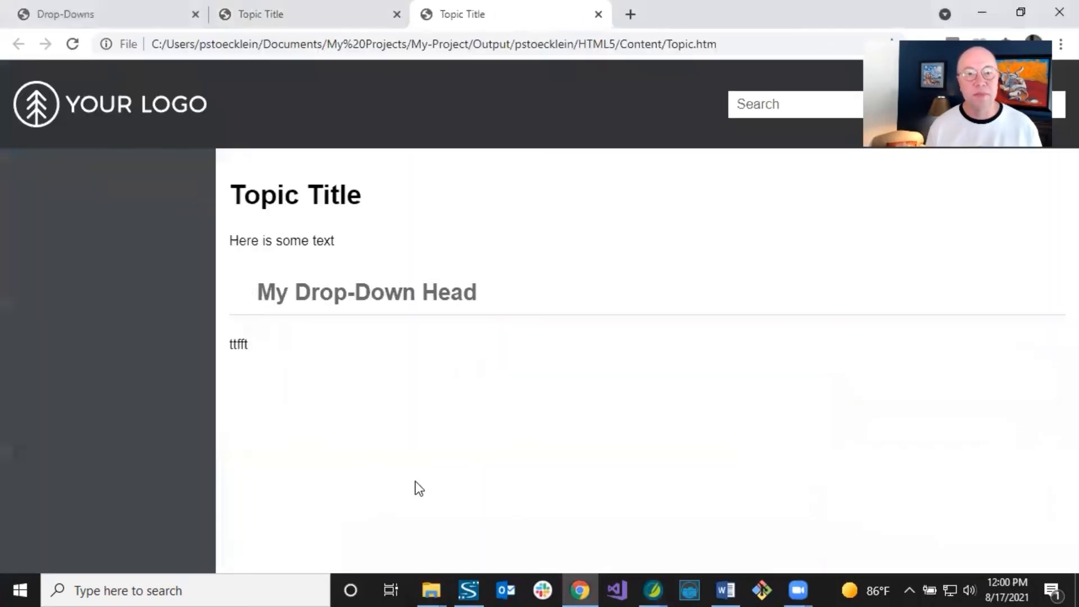
Expand and collapse My Drop-Down Head in the HTML5 output to check its images, indentation, bottom border and padding
{"action": "left_click", "coordinate": [337, 301]}
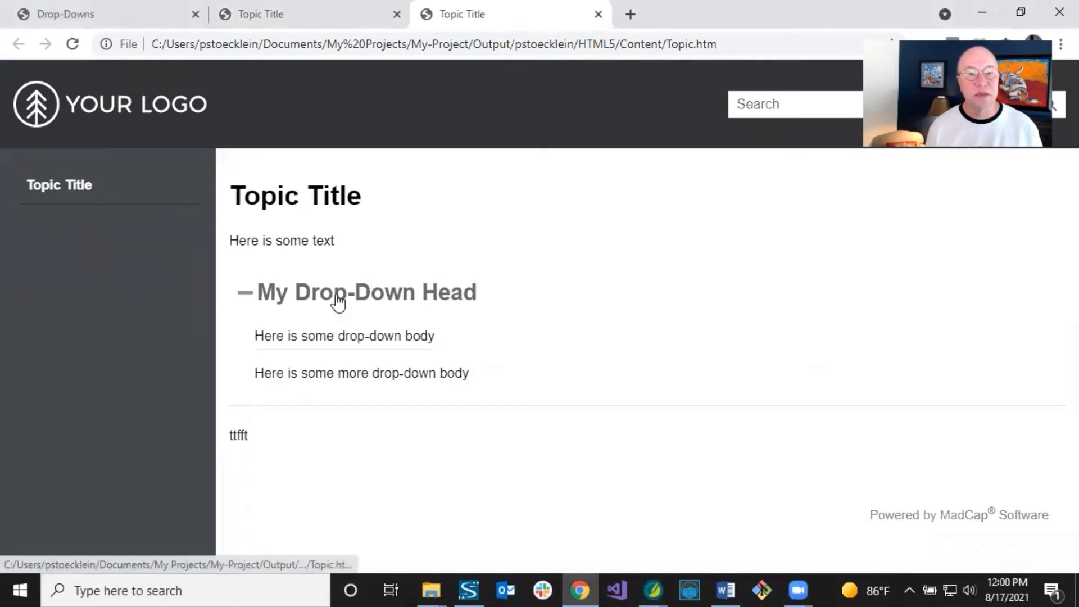
{"action": "left_click", "coordinate": [337, 302]}
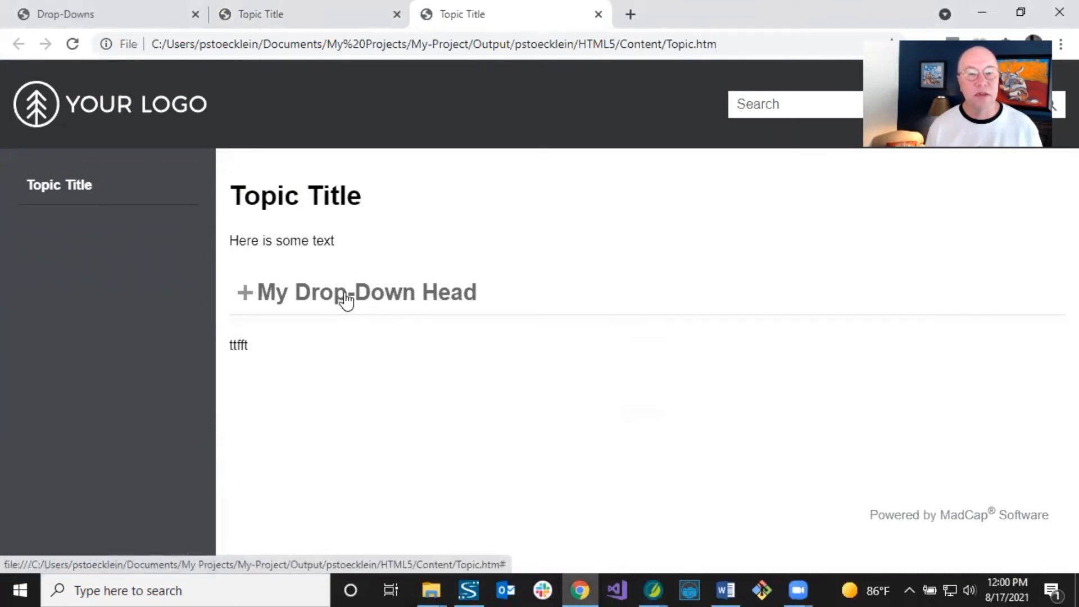
{"action": "left_click", "coordinate": [345, 299]}
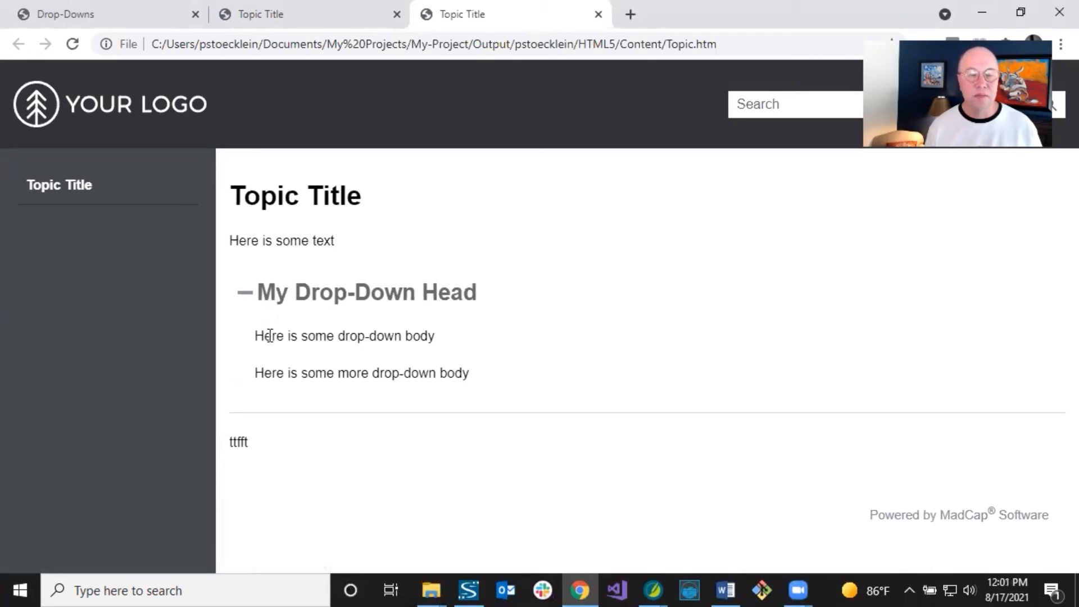
{"action": "left_click", "coordinate": [309, 295]}
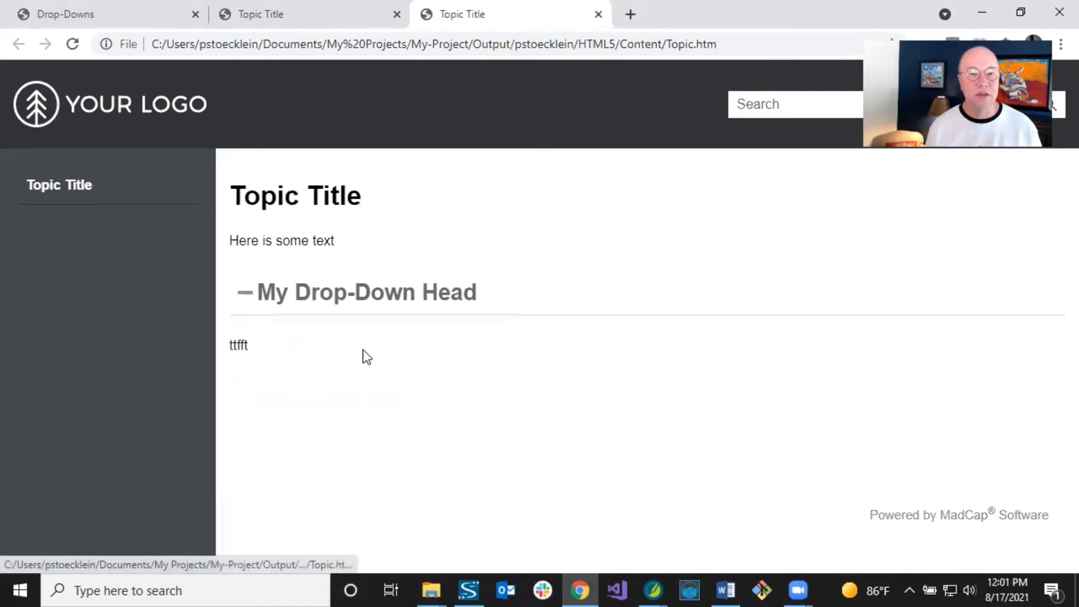
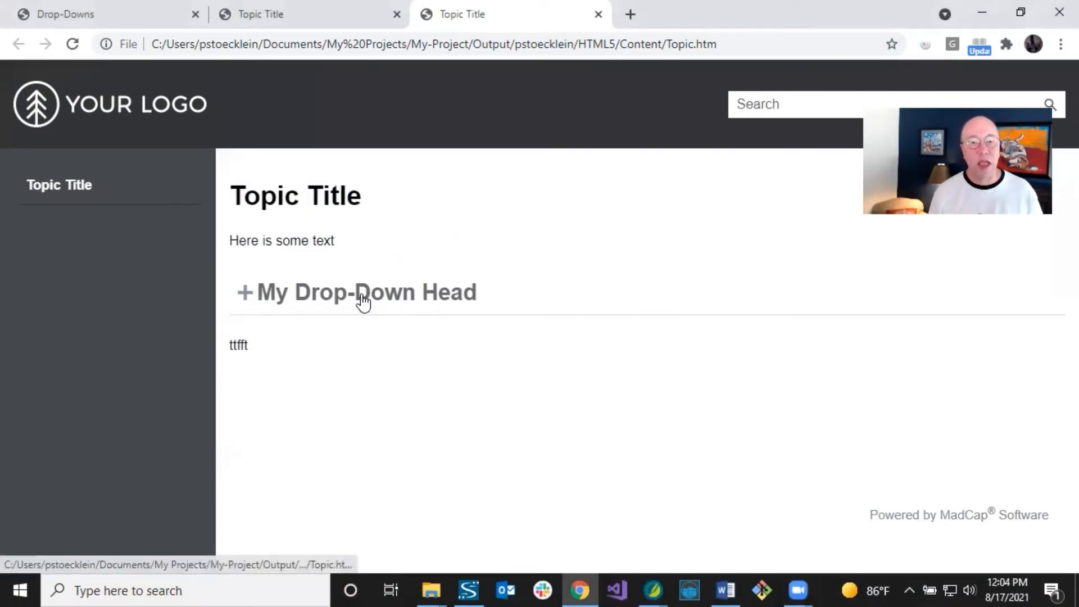
{"action": "left_click", "coordinate": [362, 302]}
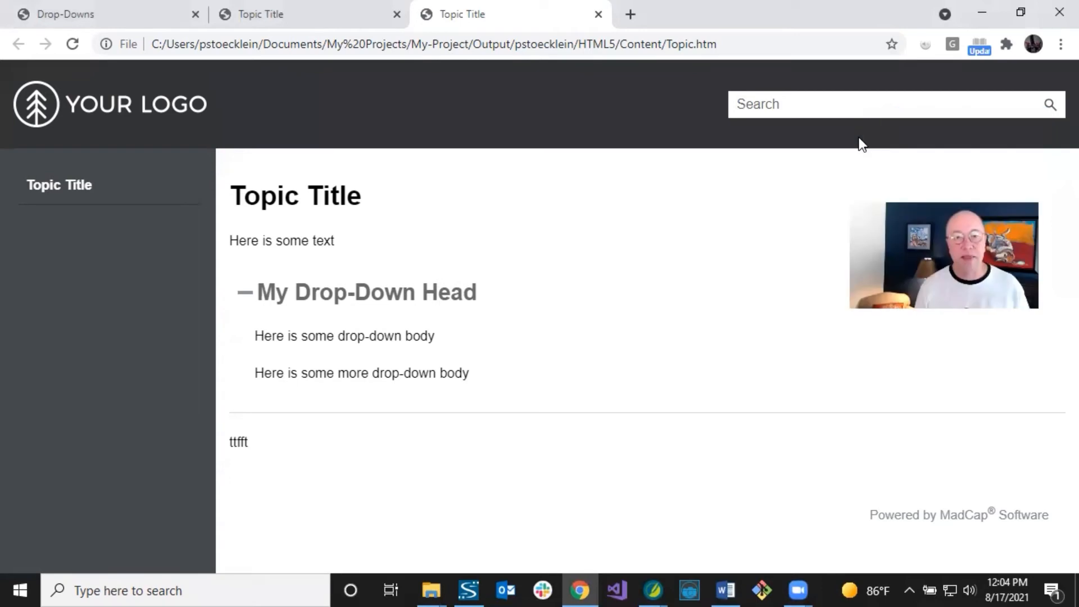
{"action": "left_click", "coordinate": [1056, 47]}
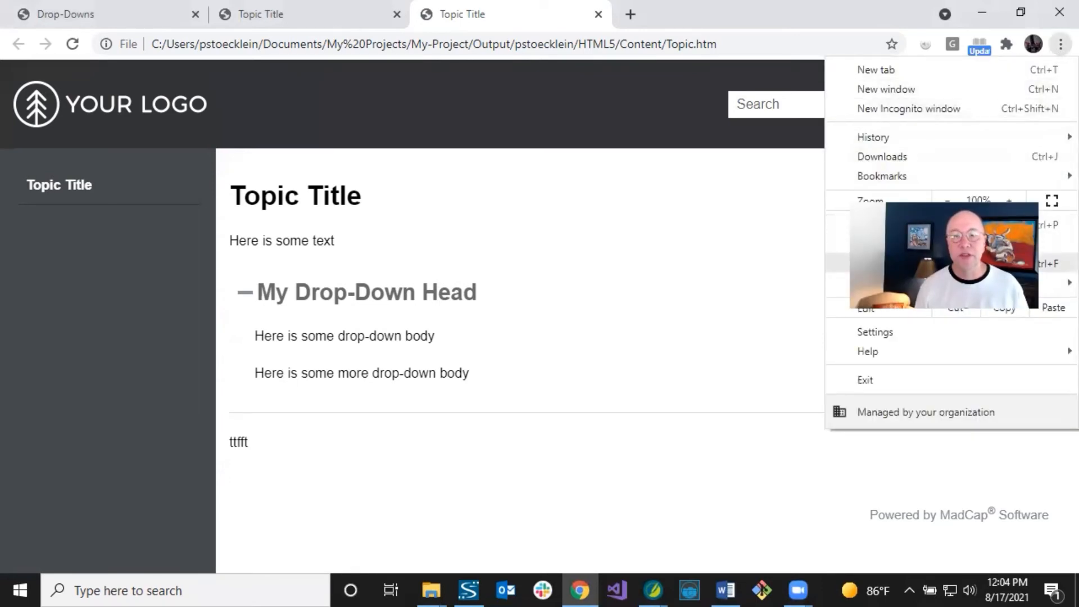
{"action": "left_click", "coordinate": [598, 320]}
{"action": "left_click", "coordinate": [423, 298]}
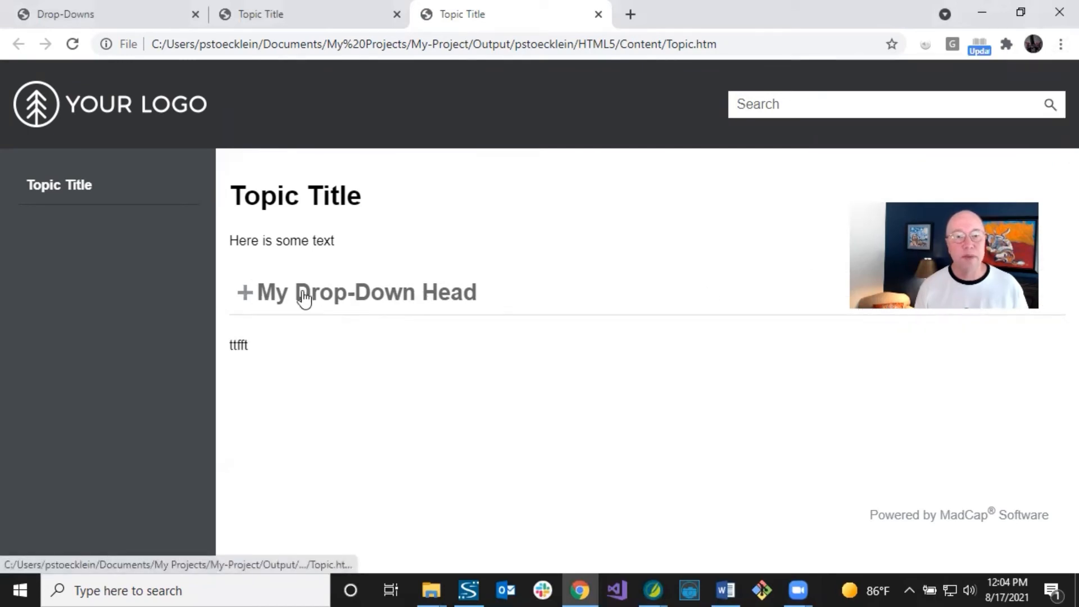
Search the output page for "drop-down" while My Drop-Down Head is collapsed
{"action": "left_click", "coordinate": [1061, 45]}
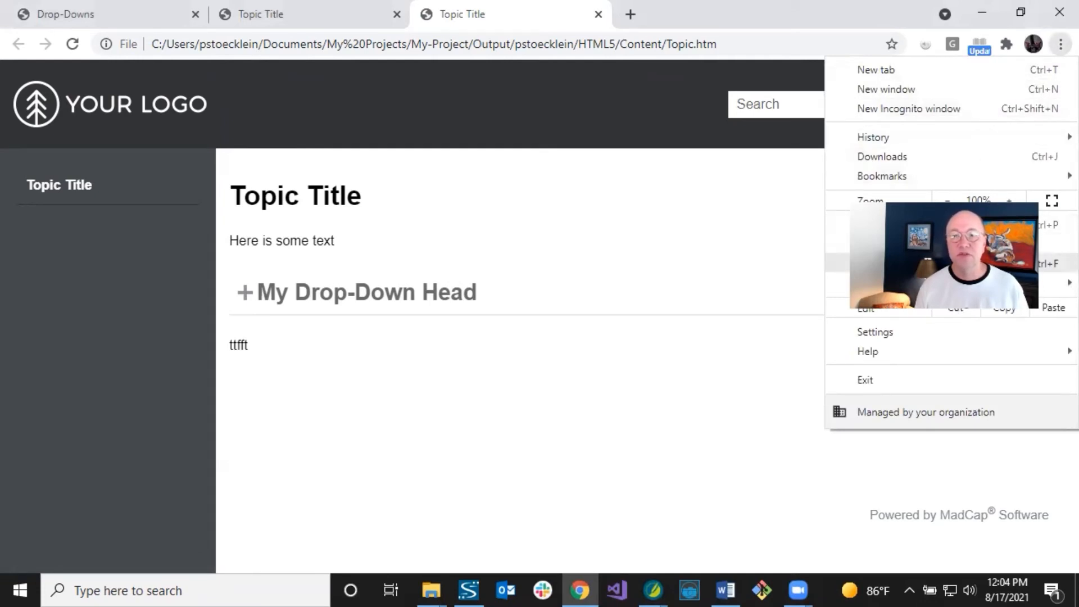
{"action": "key", "text": "ctrl+f"}
{"action": "type", "text": "d"}
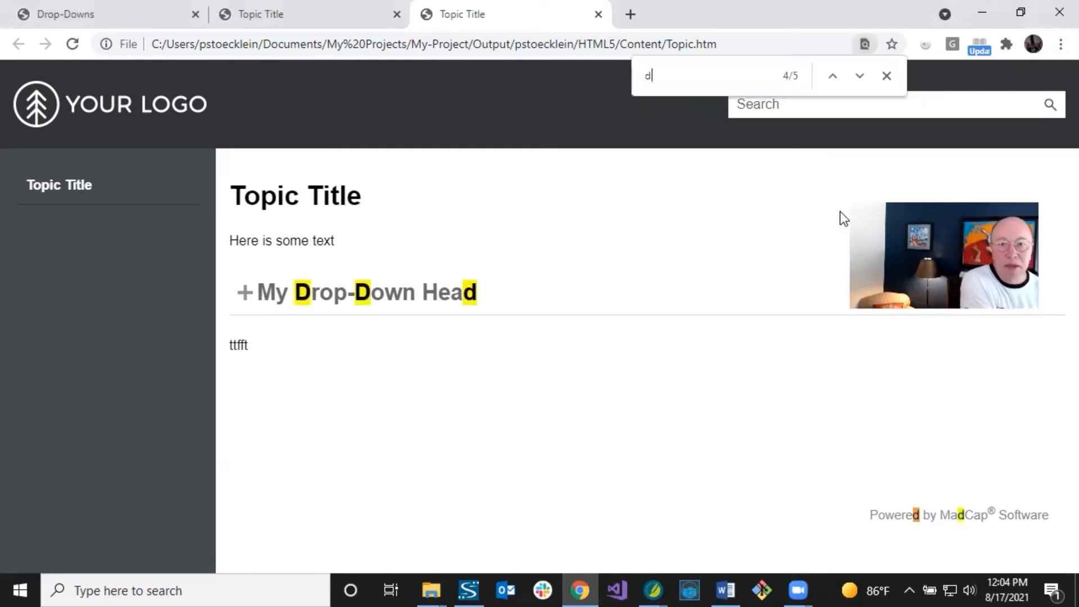
{"action": "type", "text": "rop-down"}
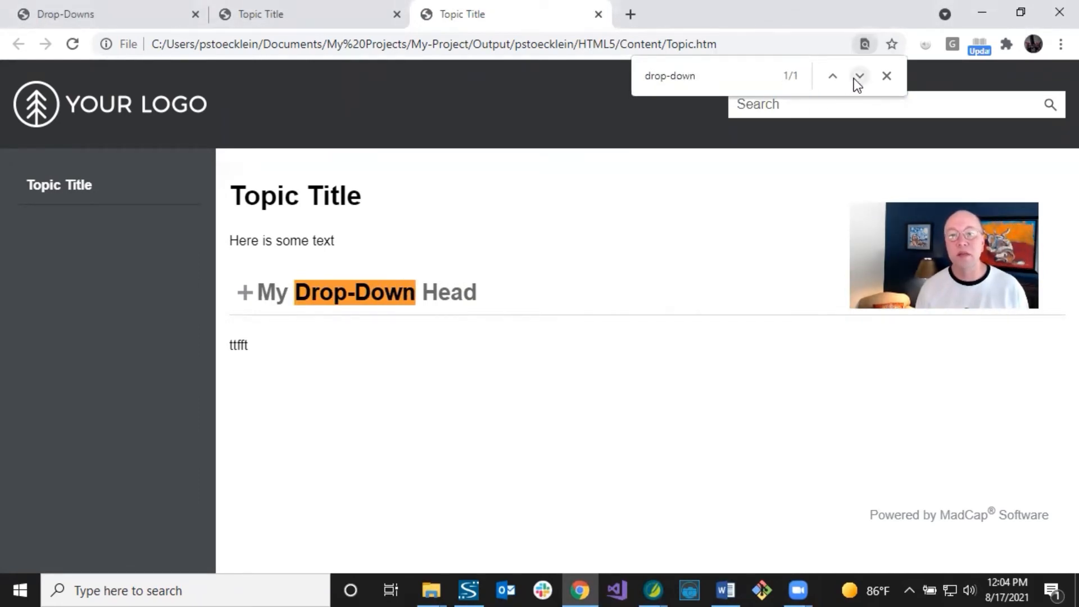
Expand My Drop-Down Head and search the output page again for "drop"
{"action": "left_click", "coordinate": [378, 297]}
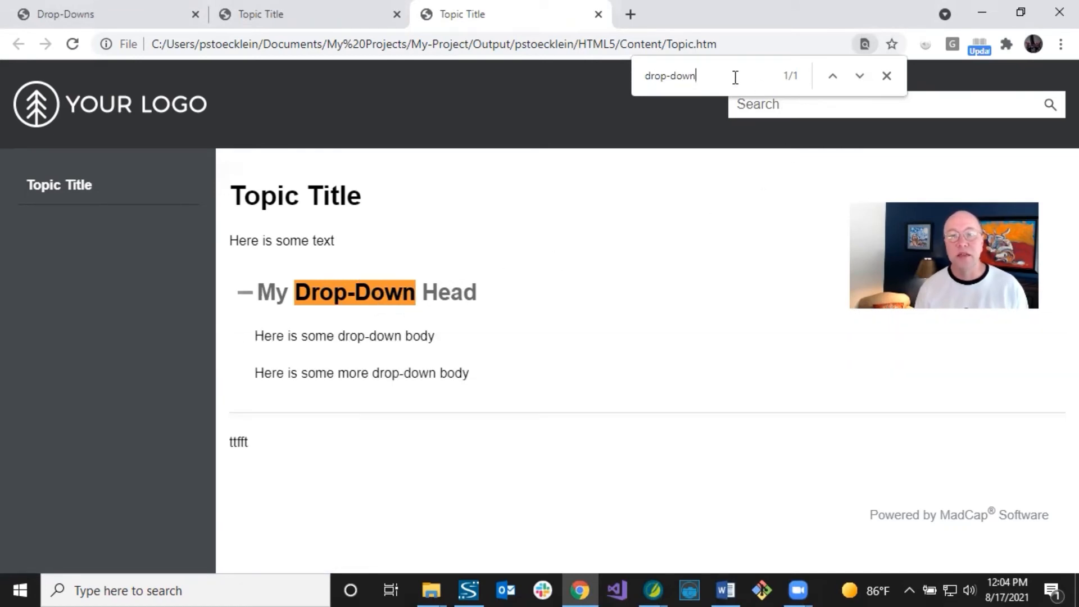
{"action": "left_click_drag", "start_coordinate": [737, 77], "coordinate": [637, 74]}
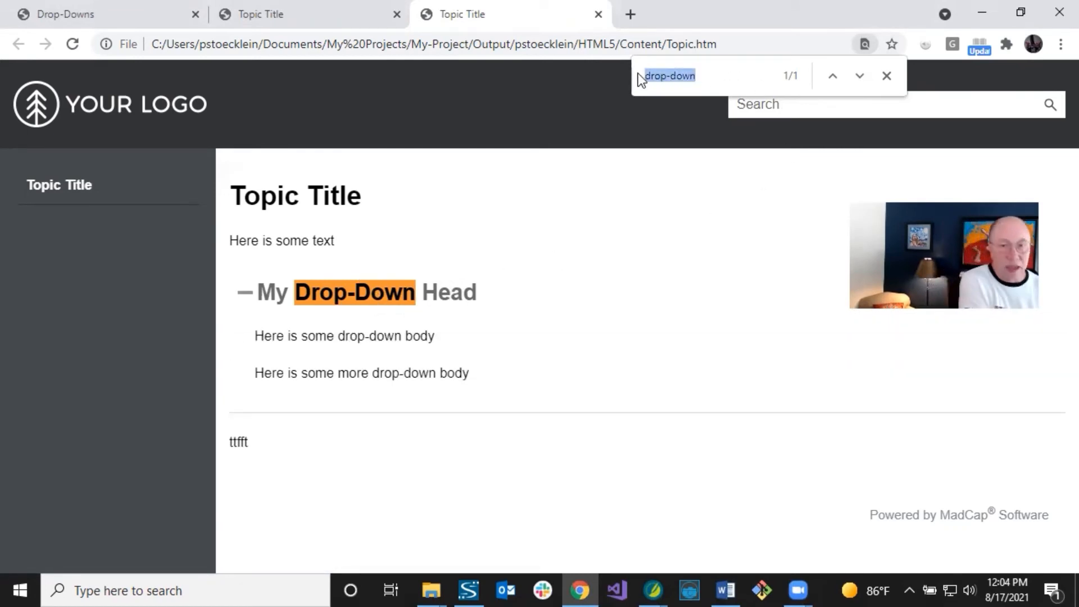
{"action": "type", "text": "drop"}
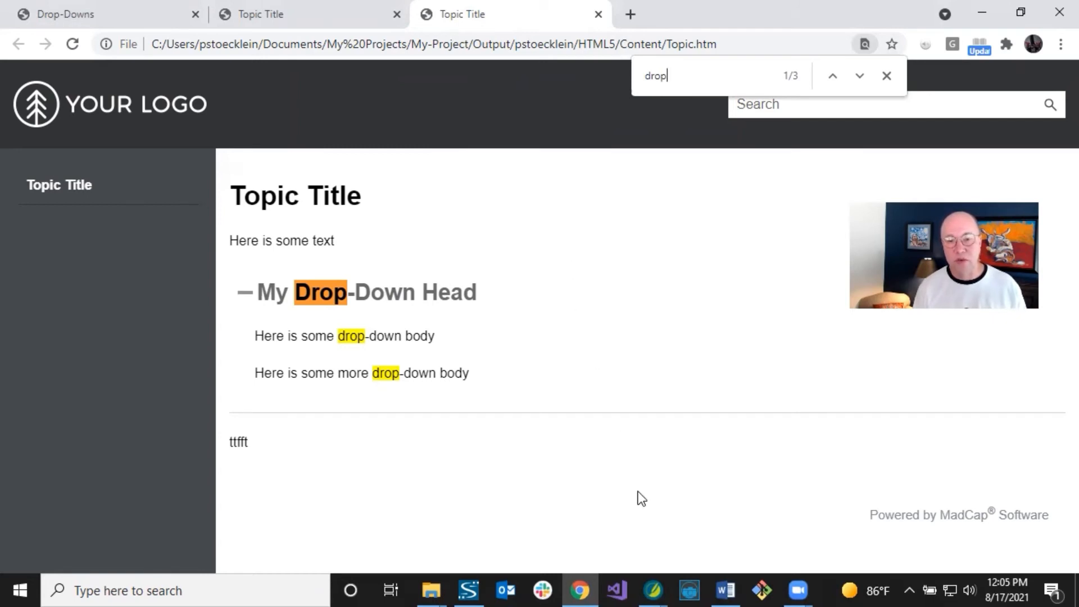
Switch to MadCap Flare, look at 5-Drop-Downs.htm in My-Project1, and return to My-Project to close the Formatting pane
{"action": "left_click", "coordinate": [653, 589]}
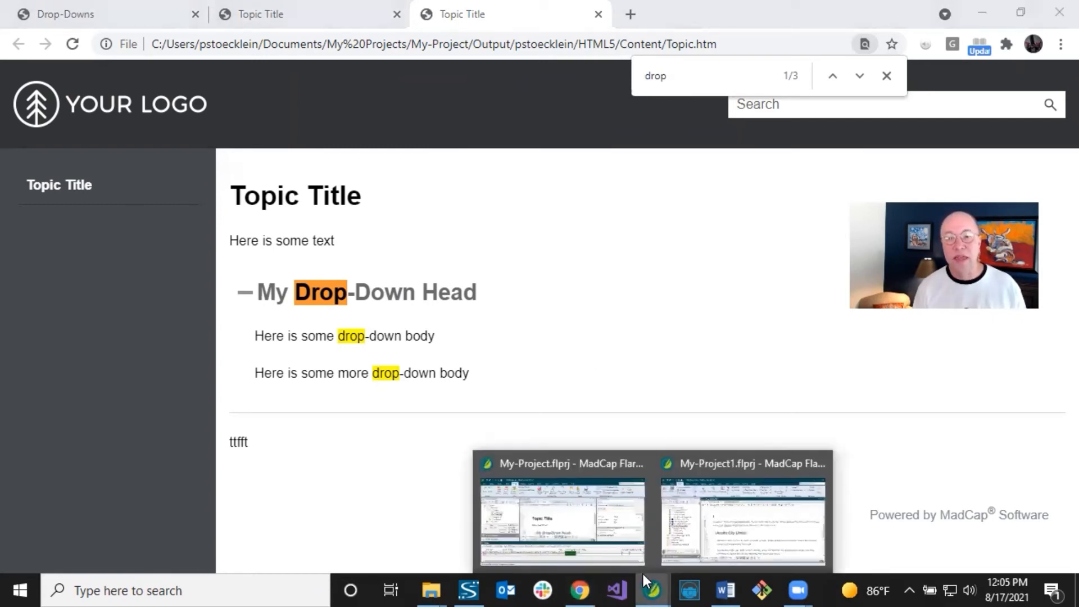
{"action": "left_click", "coordinate": [717, 535]}
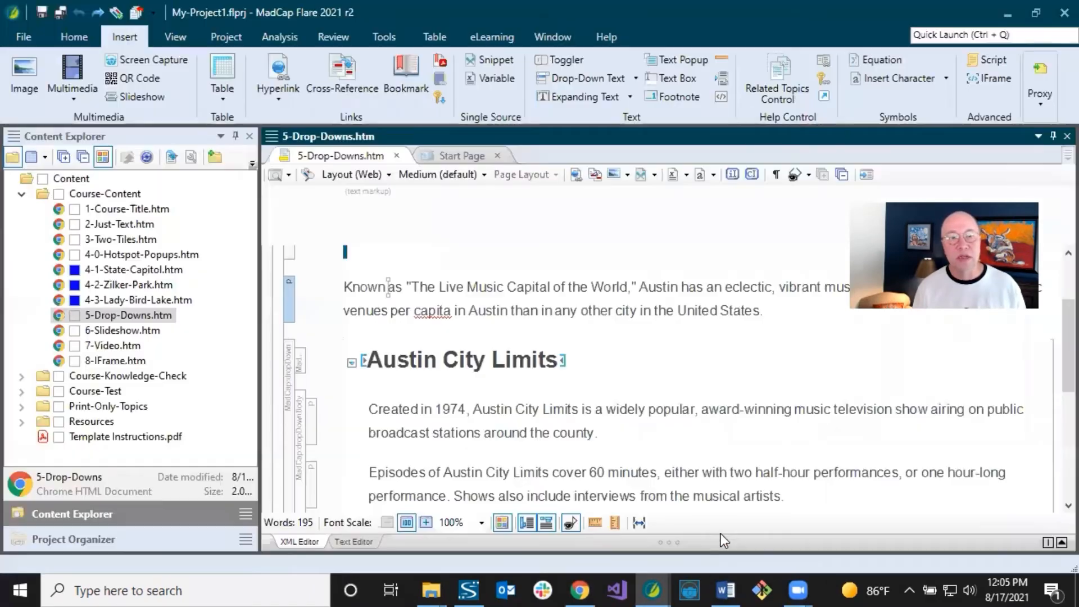
{"action": "mouse_move", "coordinate": [660, 578]}
{"action": "left_click", "coordinate": [575, 527]}
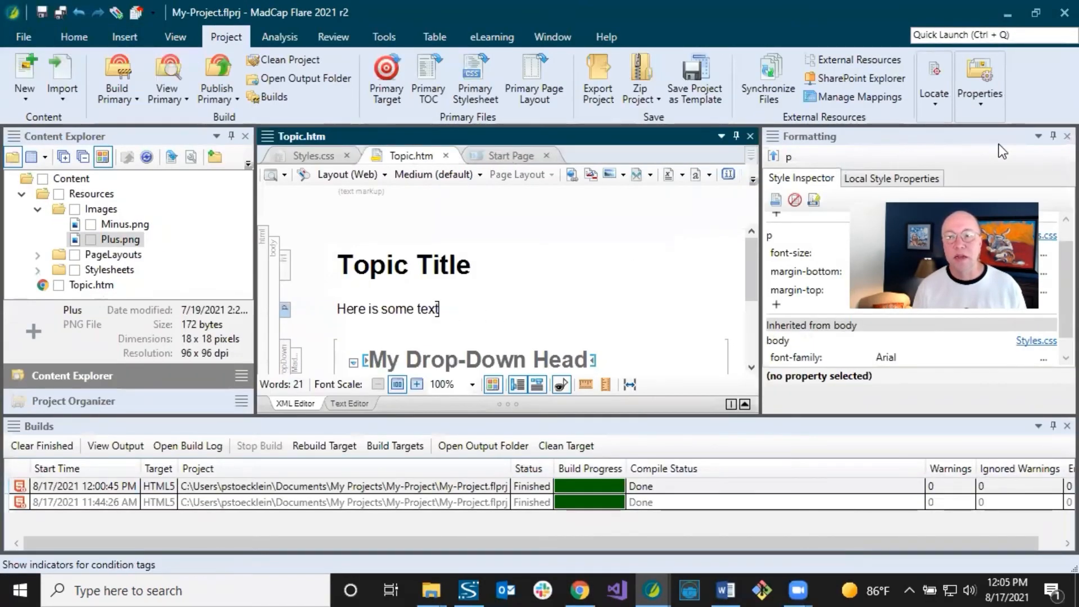
{"action": "left_click", "coordinate": [1067, 136]}
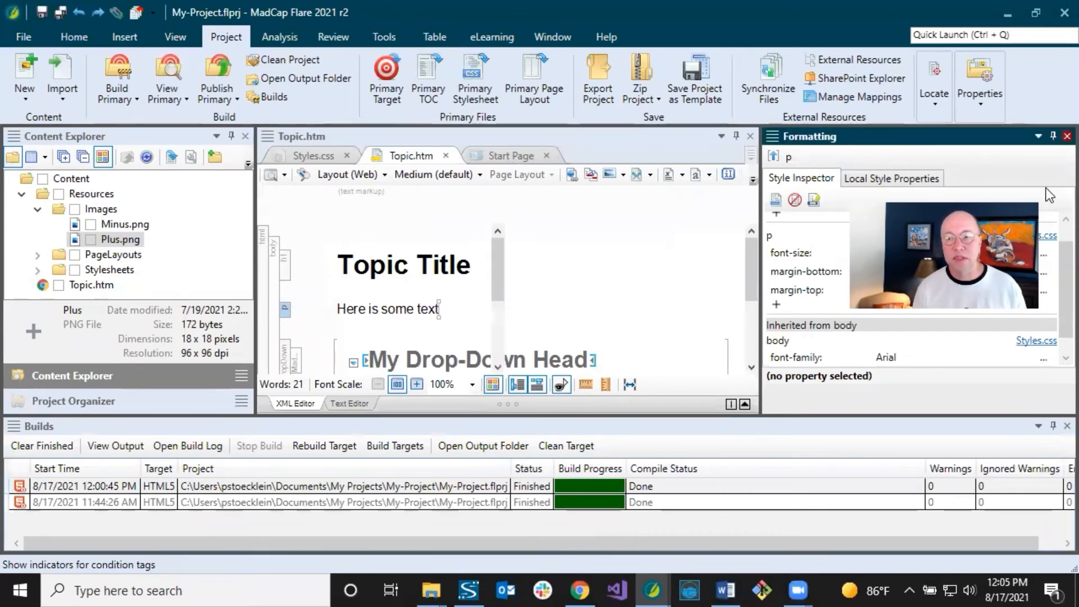
Close the Builds pane and create a folder named TemplatePages inside the Resources folder
{"action": "left_click", "coordinate": [1067, 425]}
{"action": "left_click", "coordinate": [444, 264]}
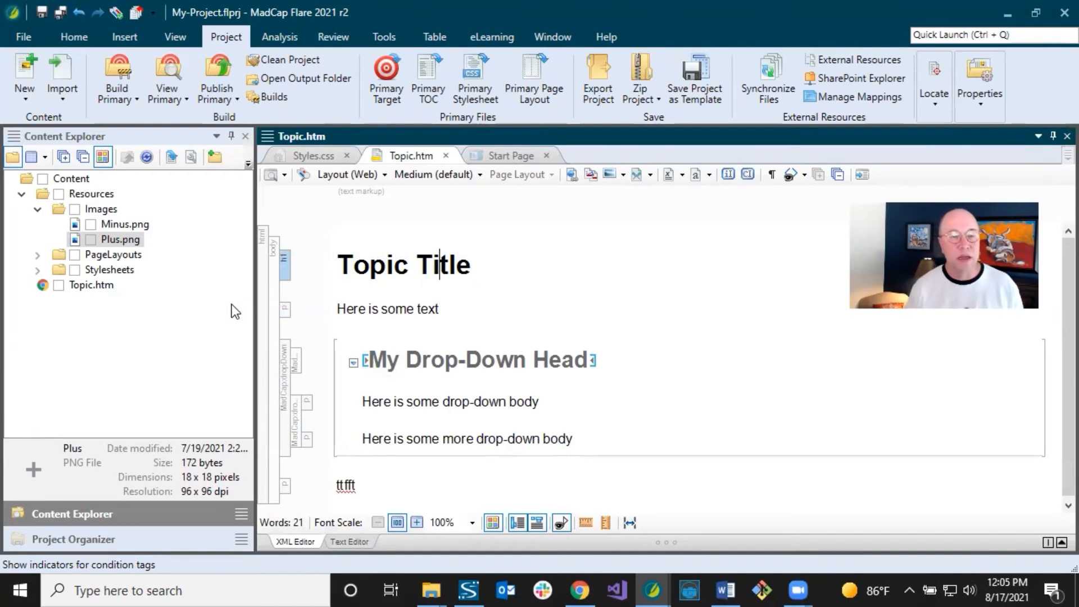
{"action": "left_click", "coordinate": [108, 197]}
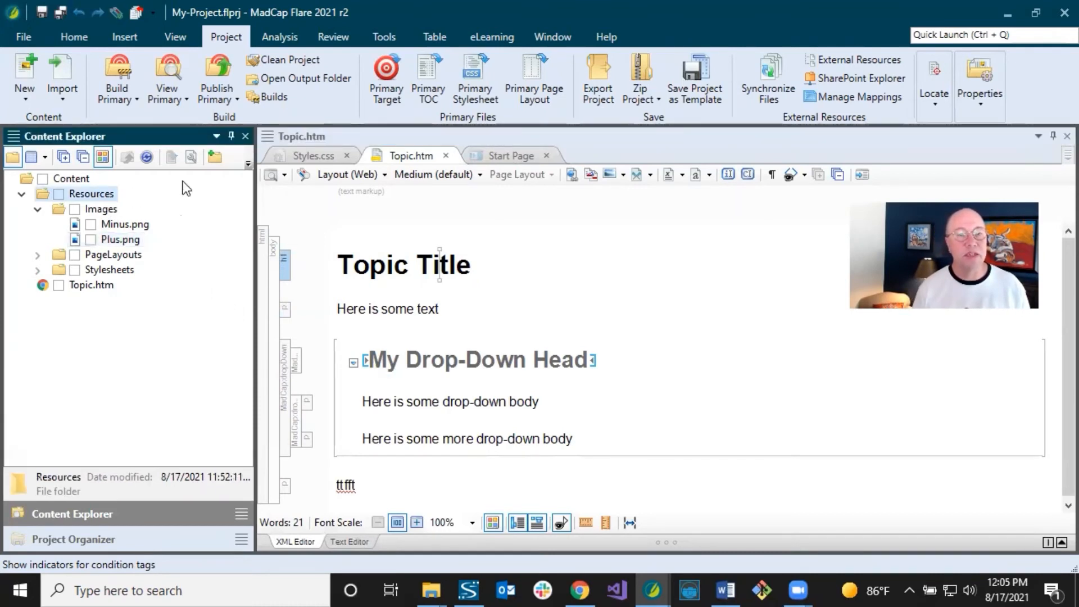
{"action": "left_click", "coordinate": [214, 158]}
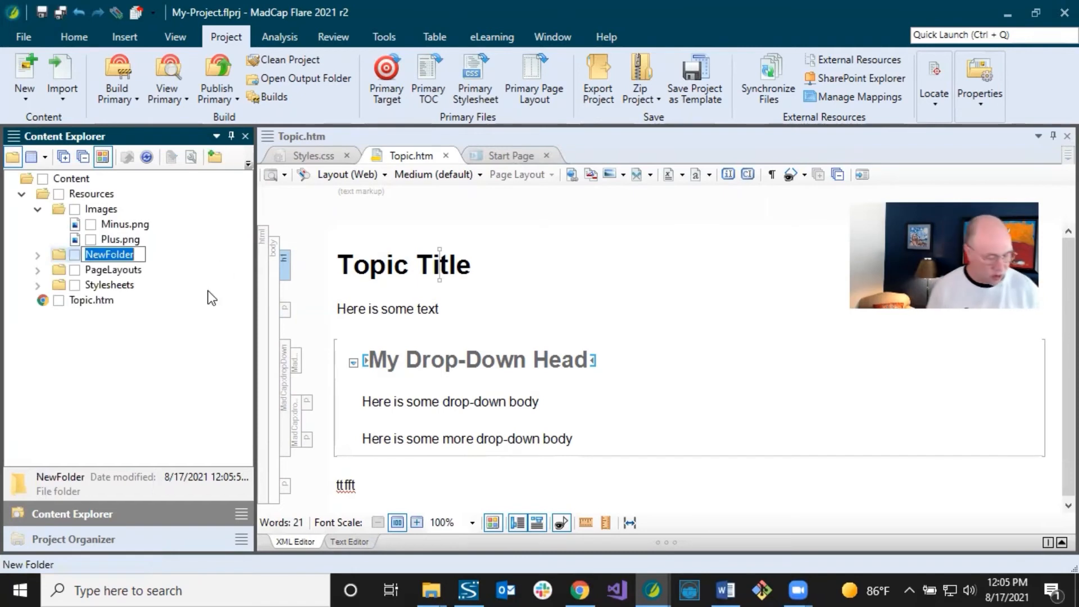
{"action": "type", "text": "Temp"}
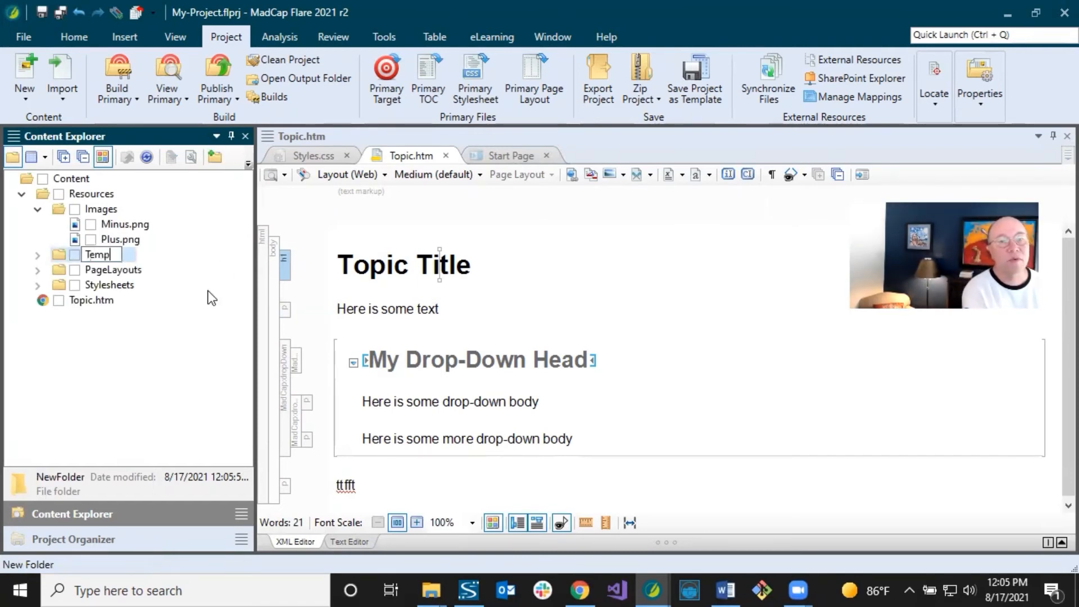
{"action": "type", "text": "latePages"}
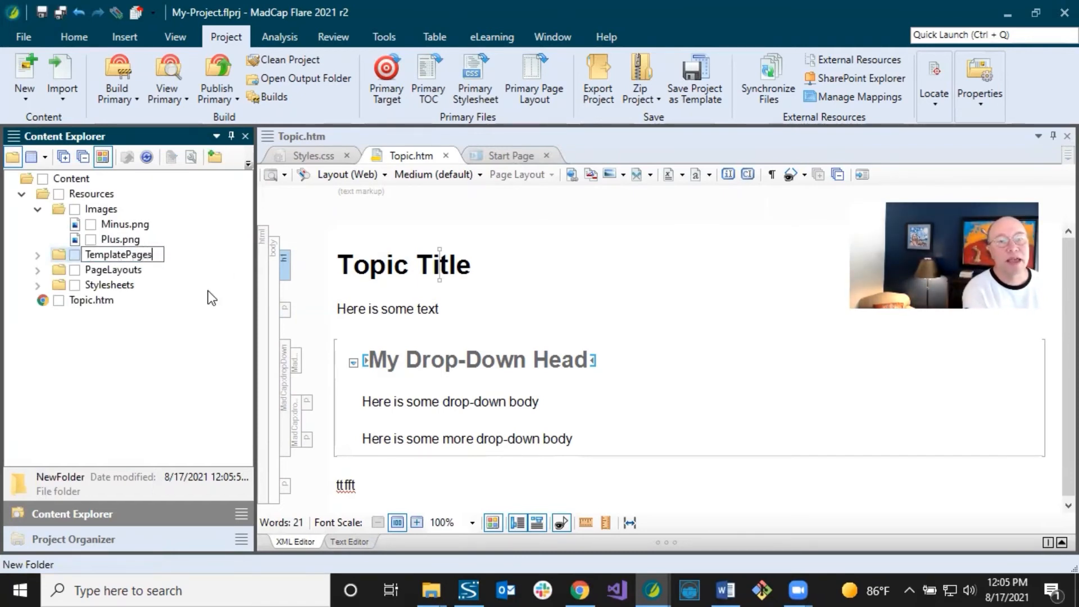
{"action": "key", "text": "Return"}
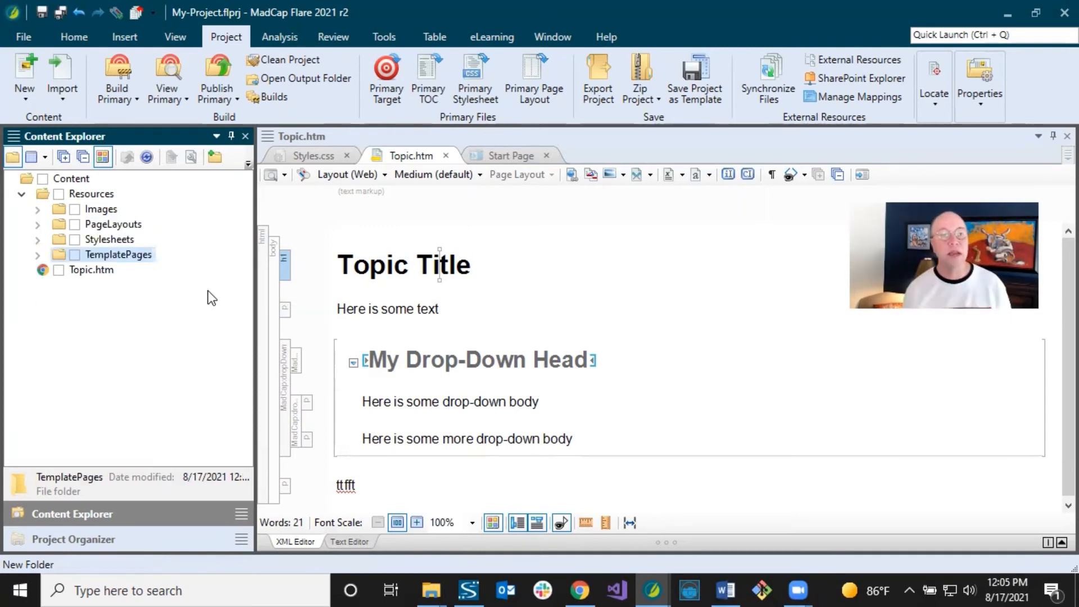
Add a template page named Template-Page to the TemplatePages folder, based on the factory template TemplatePage.flmsp
{"action": "right_click", "coordinate": [116, 256]}
{"action": "mouse_move", "coordinate": [205, 420]}
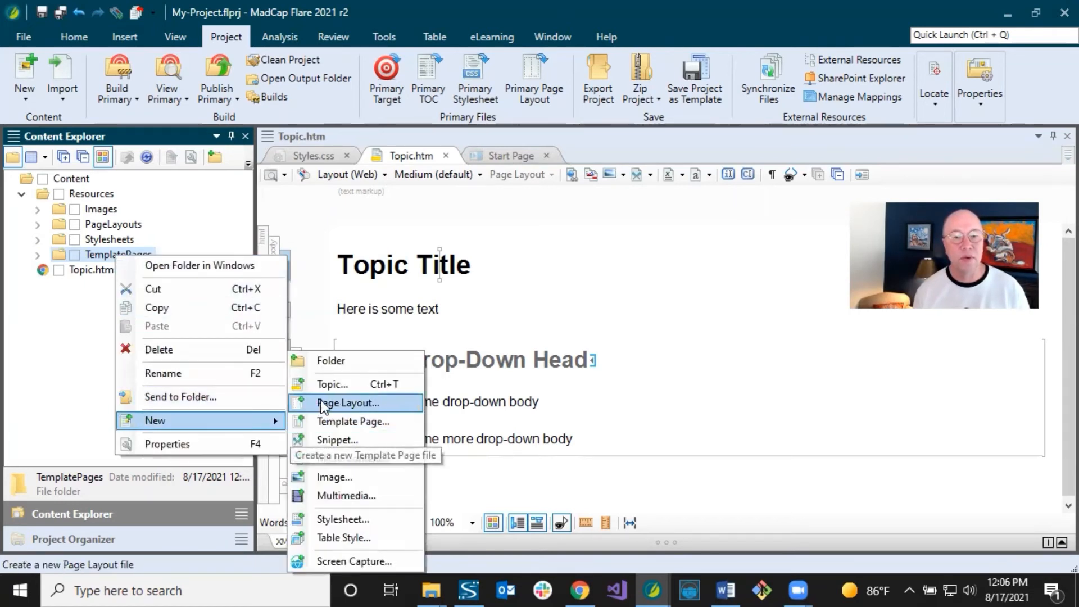
{"action": "left_click", "coordinate": [324, 424]}
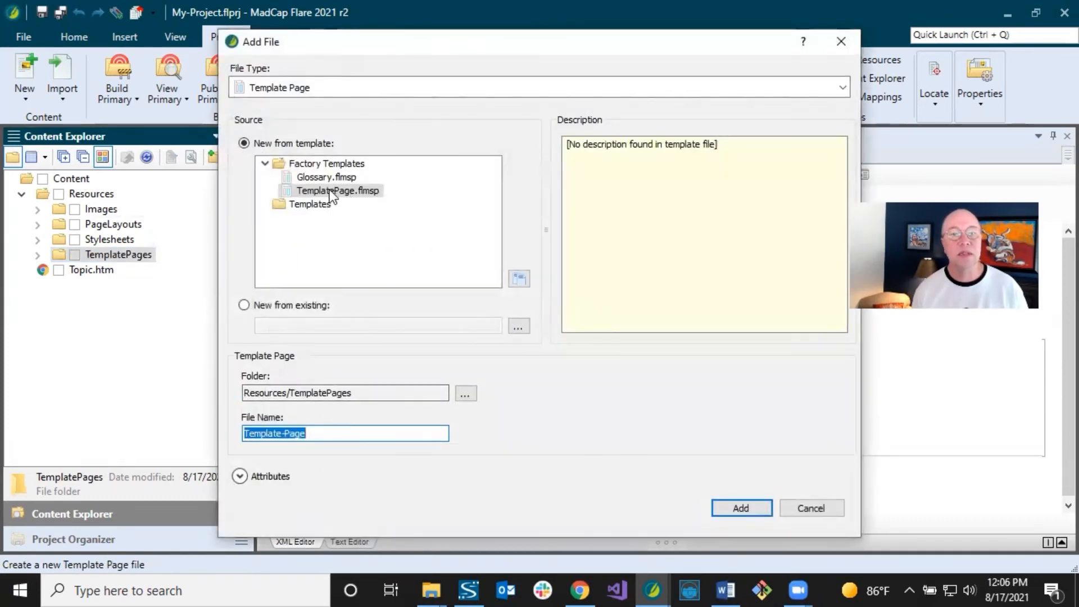
{"action": "left_click", "coordinate": [329, 190]}
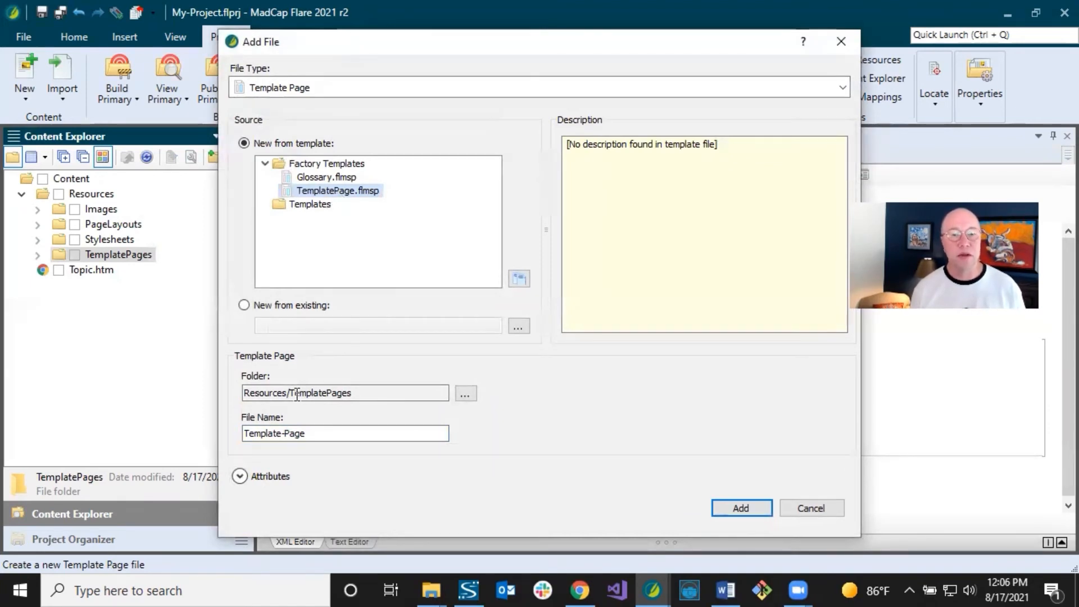
{"action": "left_click", "coordinate": [285, 433]}
{"action": "key", "text": "BackSpace"}
{"action": "type", "text": "-"}
{"action": "left_click_drag", "start_coordinate": [316, 432], "coordinate": [226, 432]}
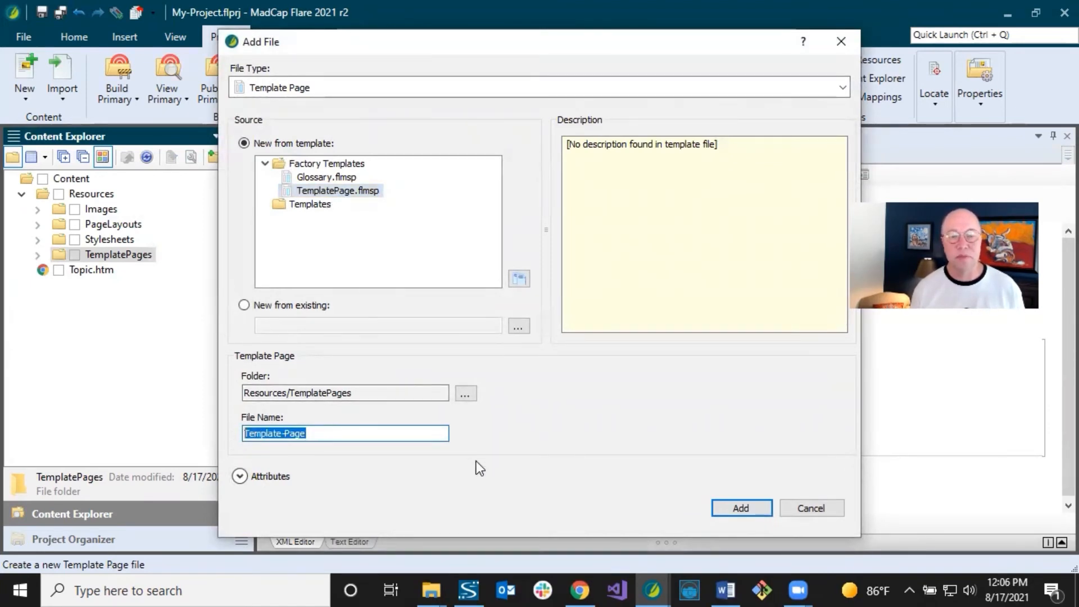
{"action": "left_click", "coordinate": [739, 510]}
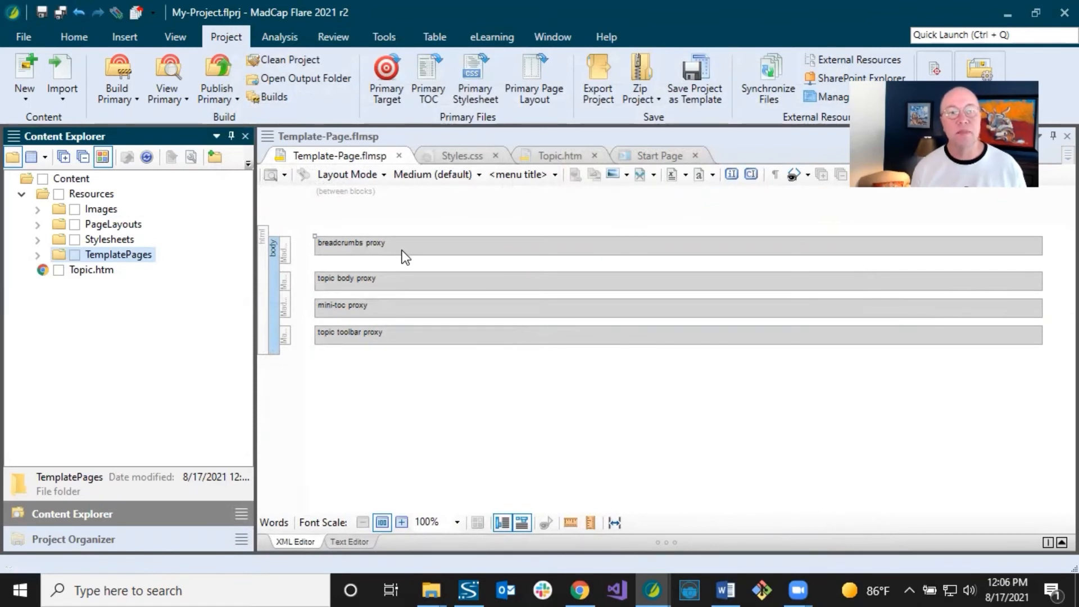
Delete the breadcrumbs, mini-TOC and topic toolbar proxies from Template-Page.flmsp, saving after the first two deletions
{"action": "right_click", "coordinate": [284, 247]}
{"action": "left_click", "coordinate": [320, 379]}
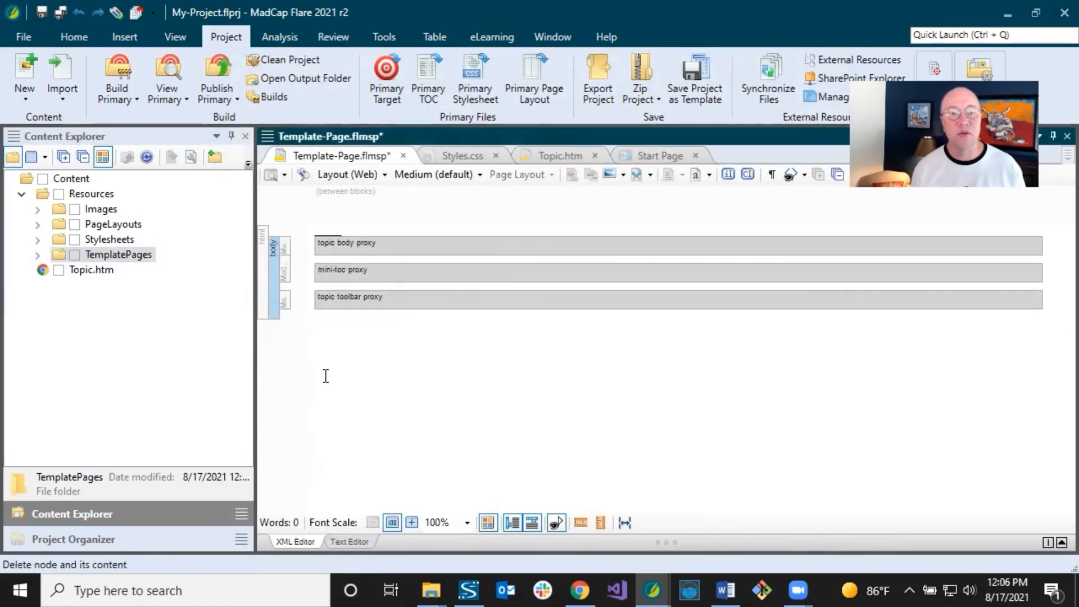
{"action": "right_click", "coordinate": [285, 272]}
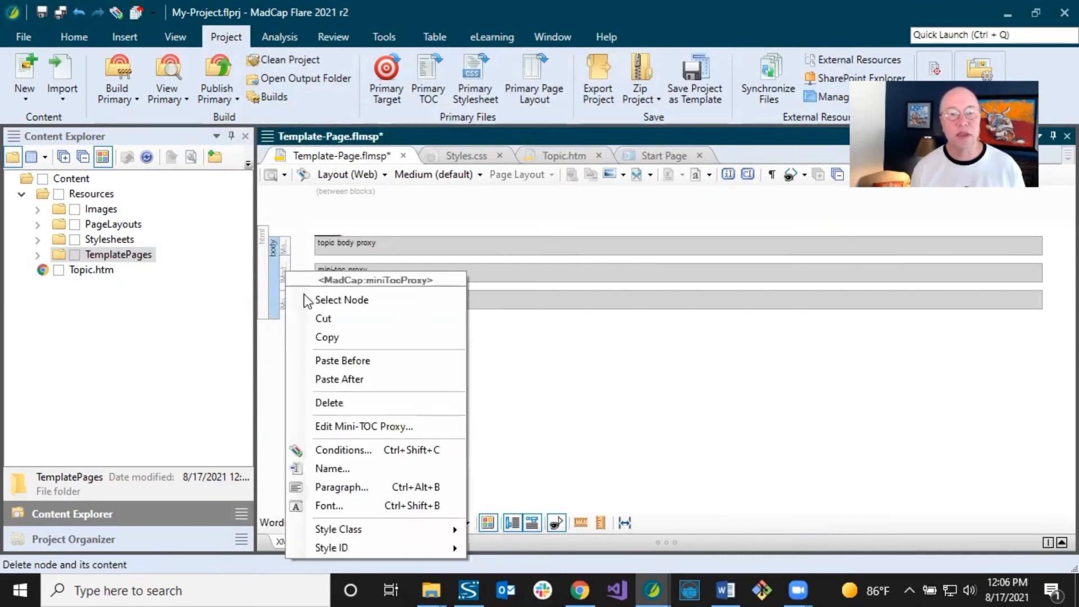
{"action": "left_click", "coordinate": [338, 404]}
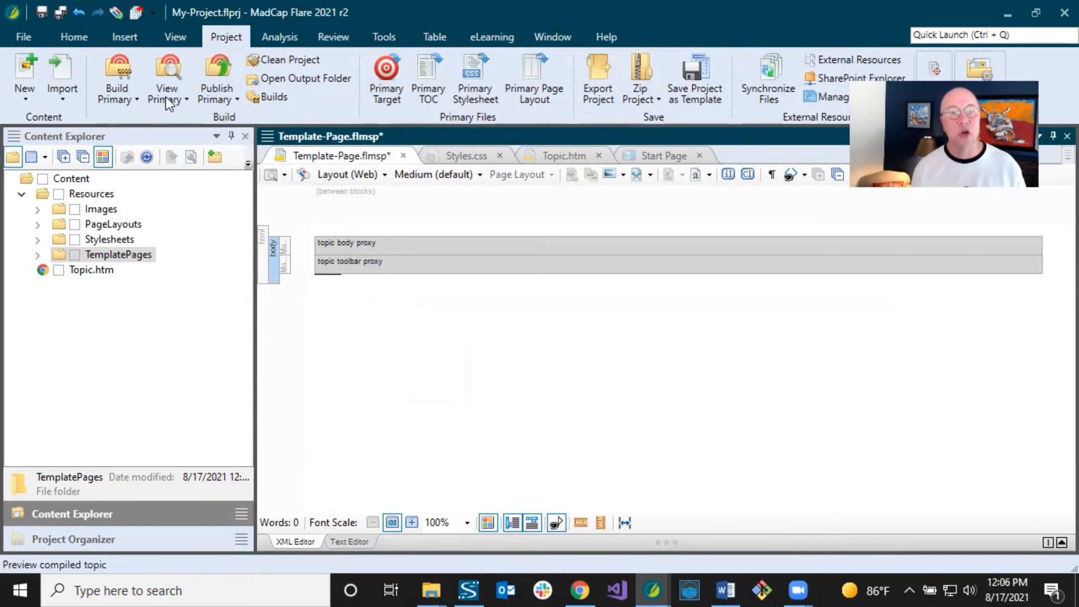
{"action": "left_click", "coordinate": [48, 17]}
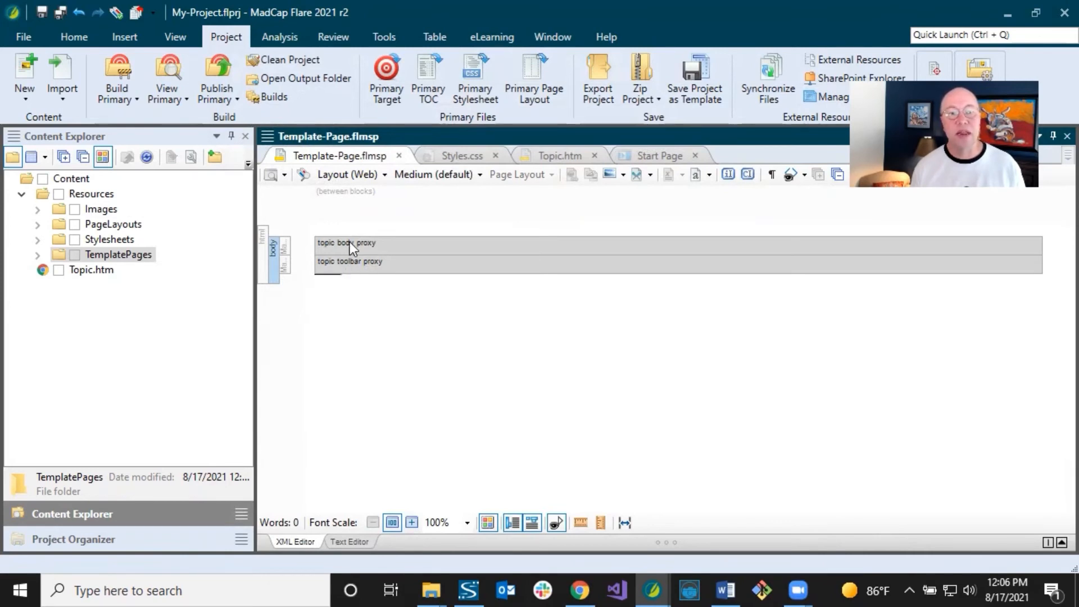
{"action": "right_click", "coordinate": [355, 268]}
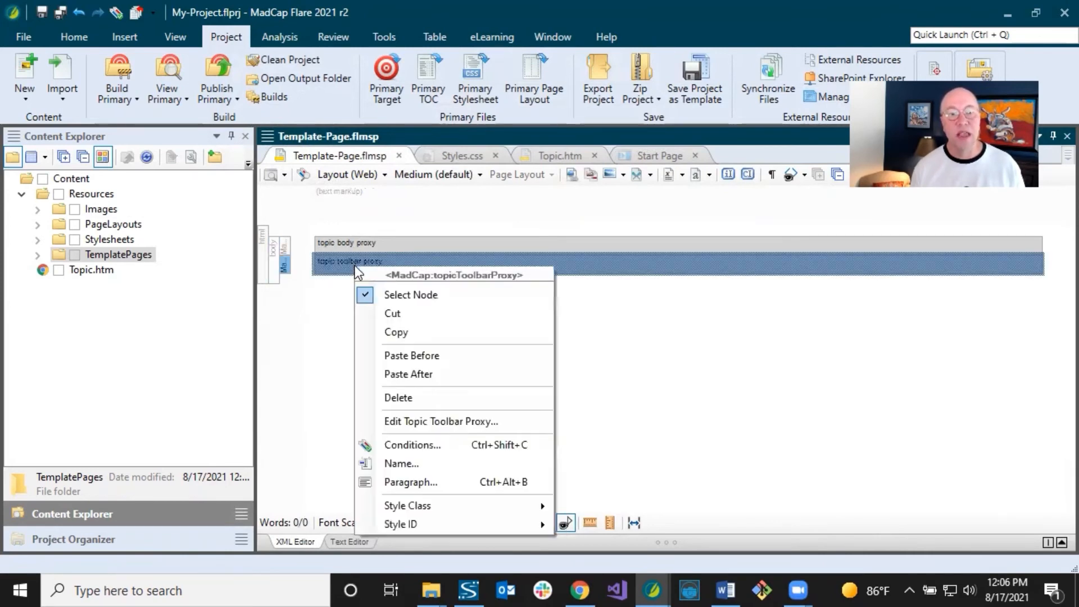
{"action": "left_click", "coordinate": [399, 398]}
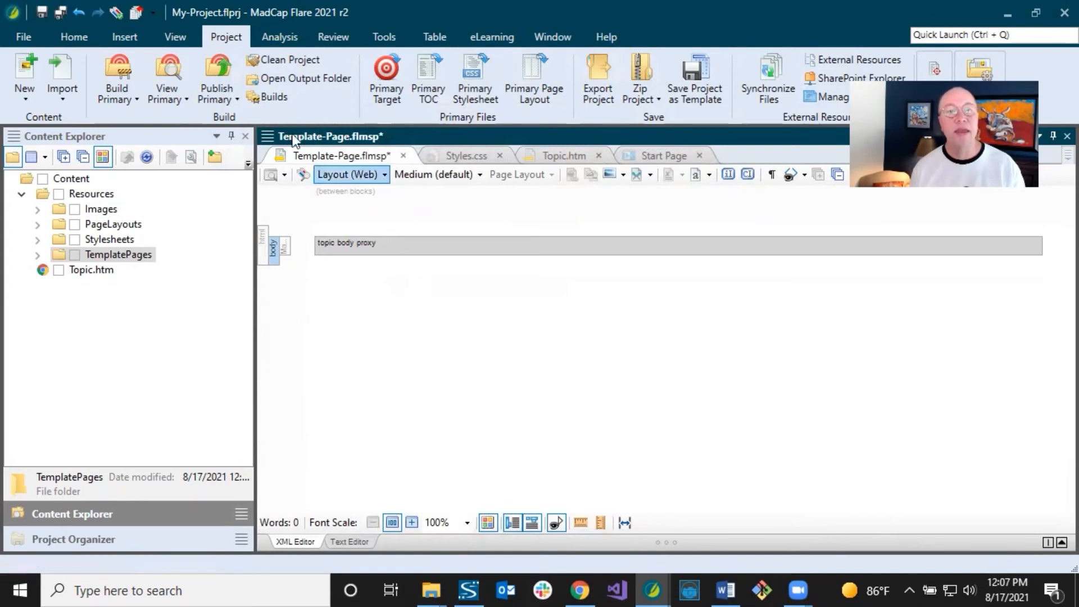
Insert a topic toolbar proxy with the default skin file above the topic body proxy and save the template page
{"action": "left_click", "coordinate": [124, 37]}
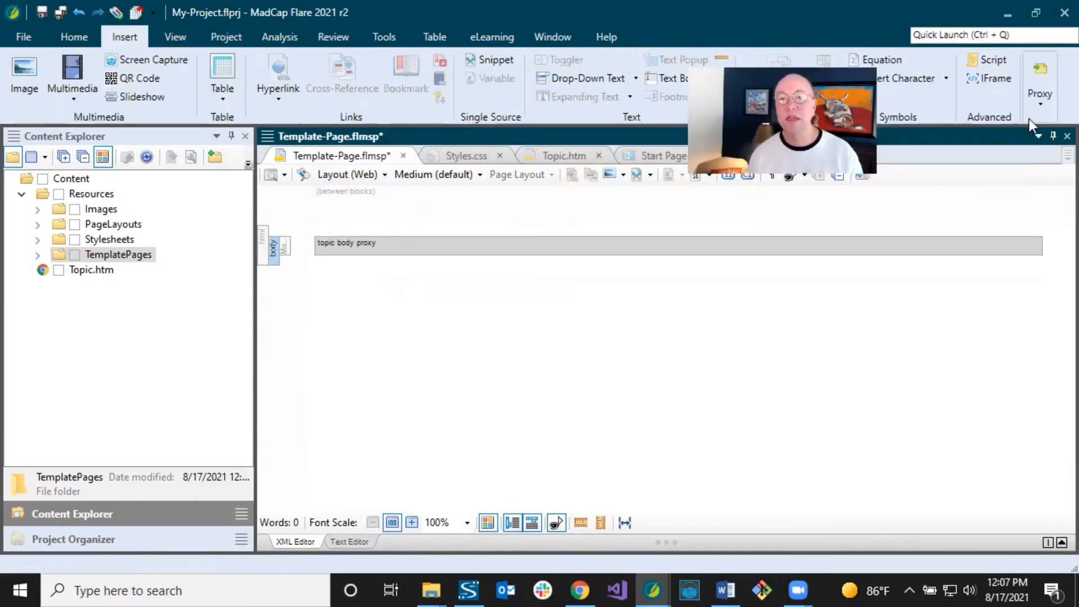
{"action": "left_click", "coordinate": [1039, 96]}
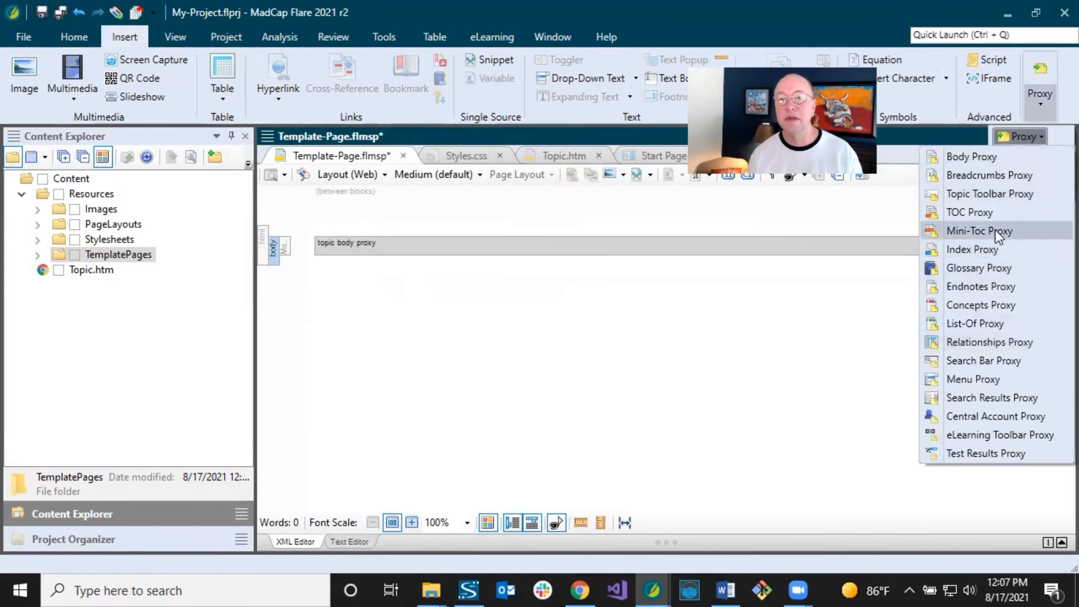
{"action": "left_click", "coordinate": [991, 195]}
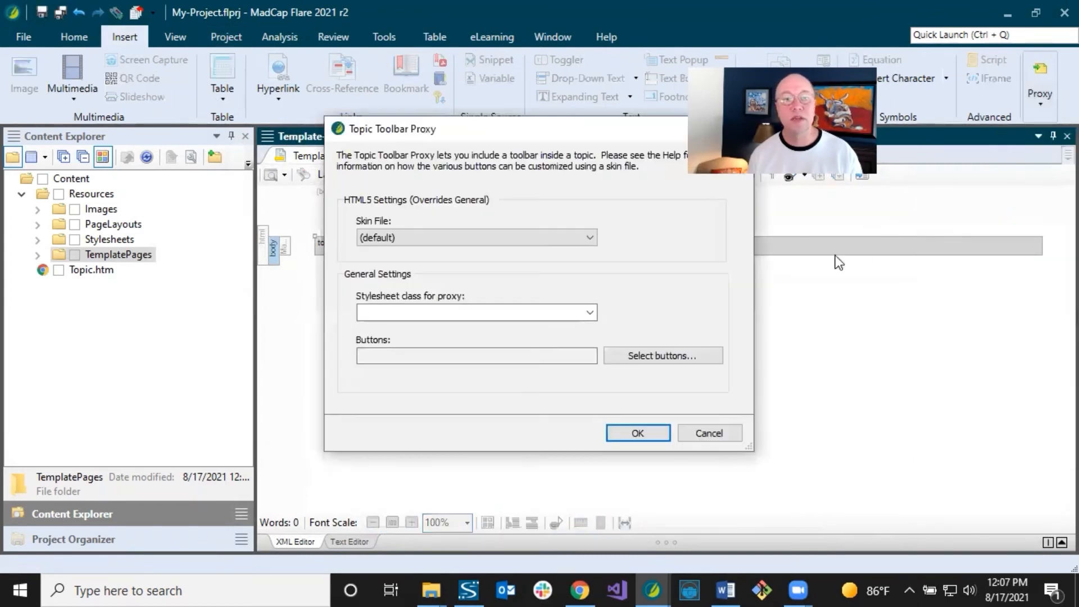
{"action": "left_click", "coordinate": [407, 240]}
{"action": "left_click", "coordinate": [411, 241]}
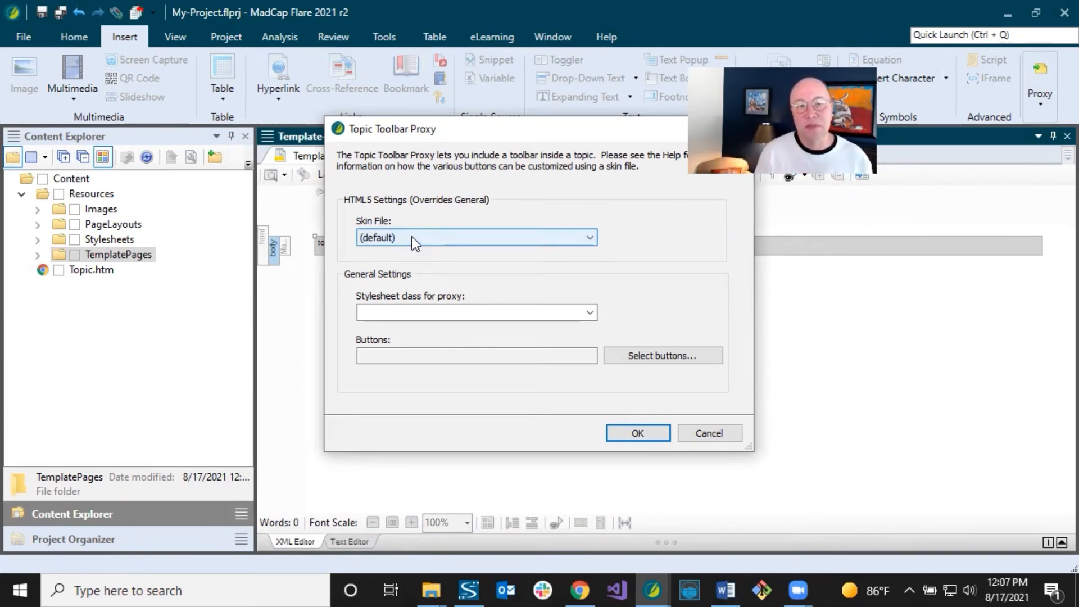
{"action": "left_click", "coordinate": [413, 237]}
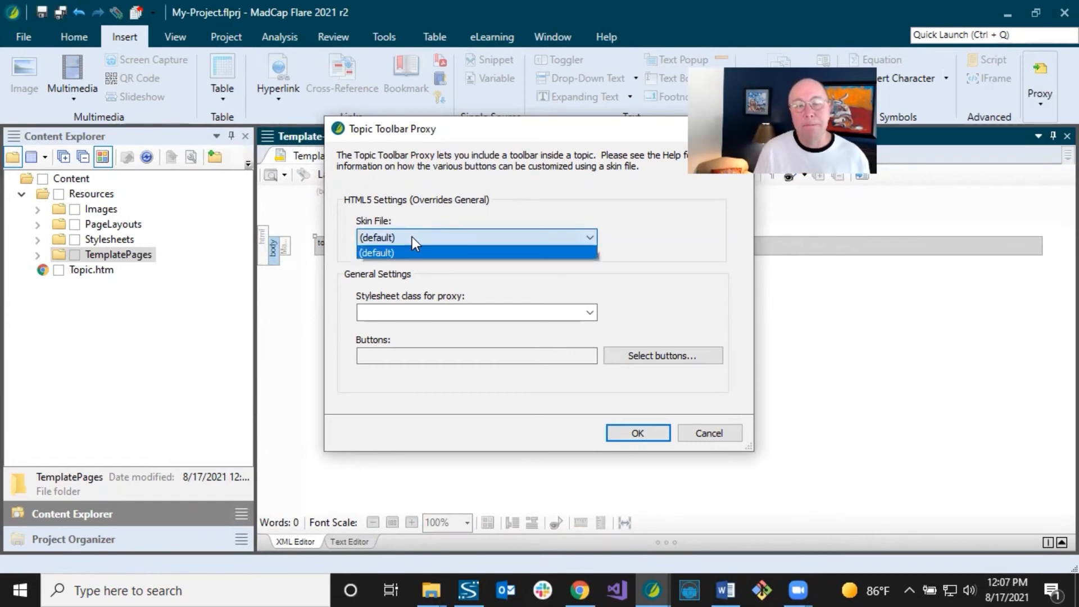
{"action": "left_click", "coordinate": [413, 238]}
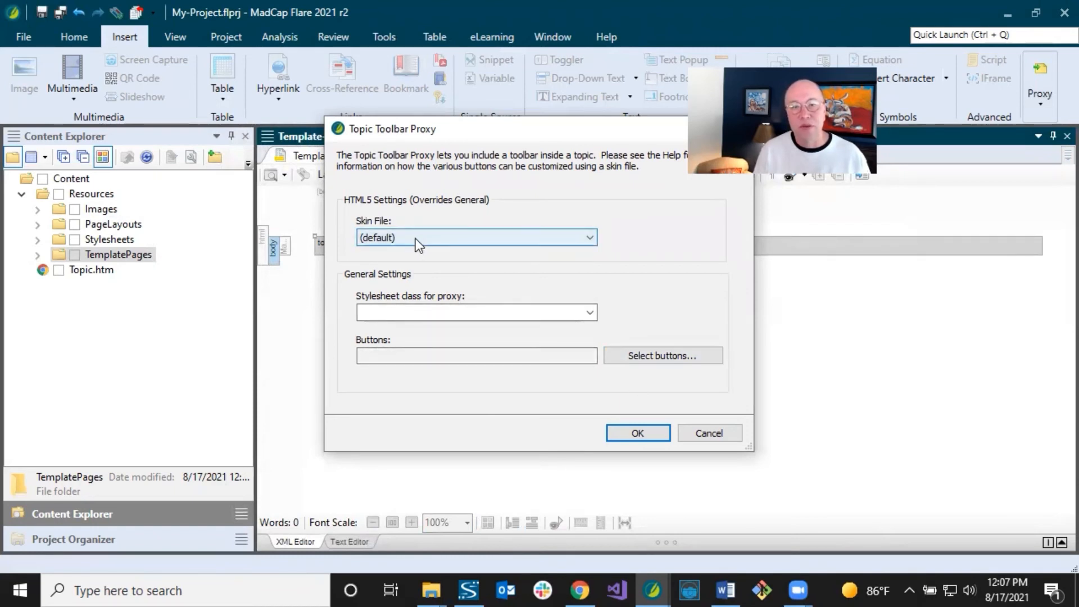
{"action": "left_click", "coordinate": [637, 433]}
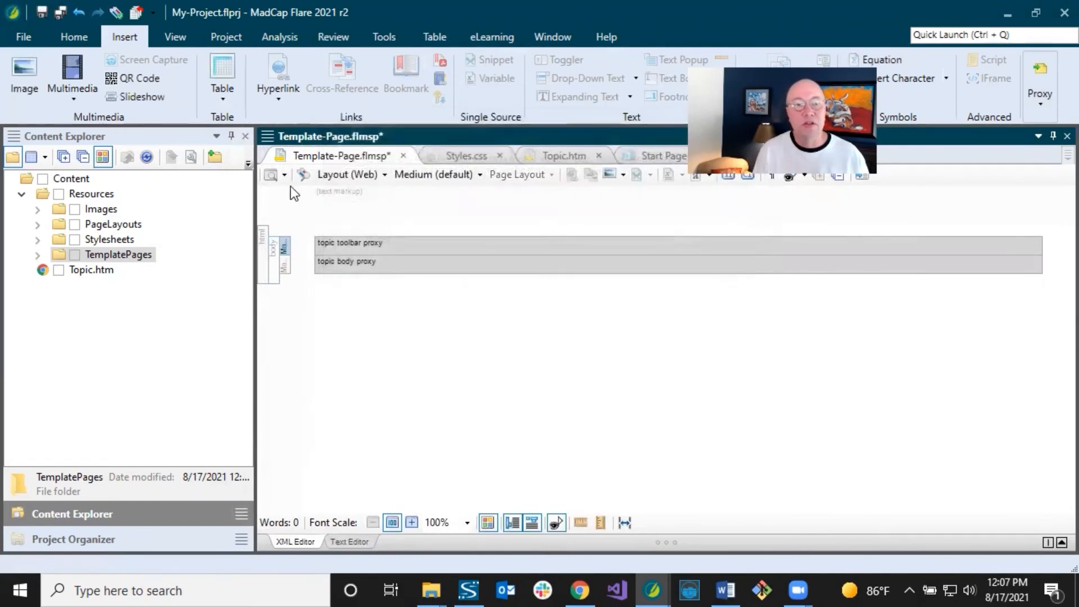
{"action": "left_click", "coordinate": [62, 13]}
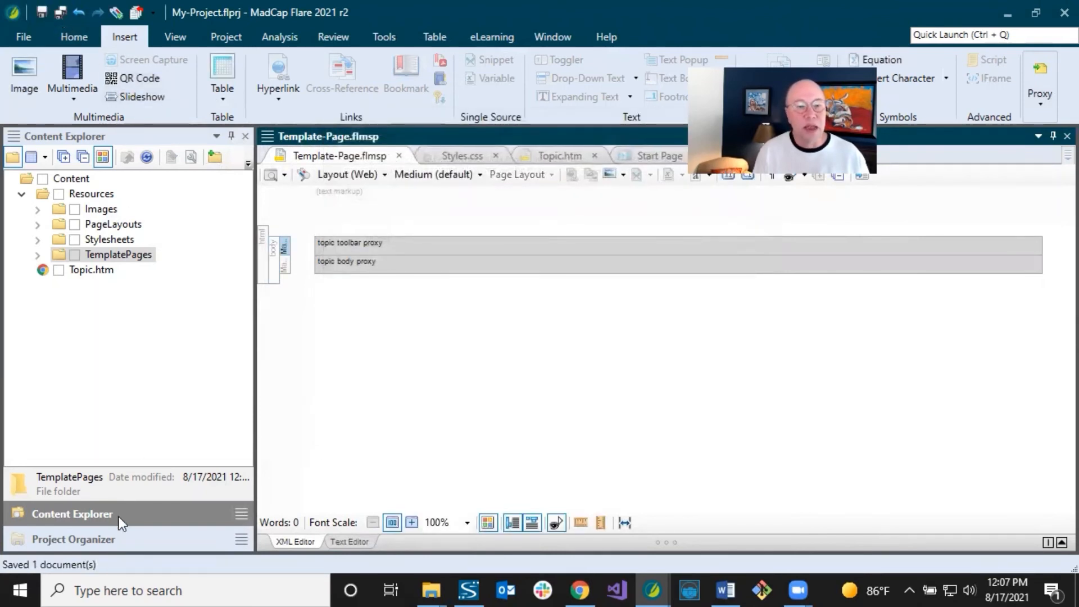
Add a skin named toolbar to the project's Skins folder, based on the HTML5 Component - Topic Toolbar template
{"action": "left_click", "coordinate": [107, 539]}
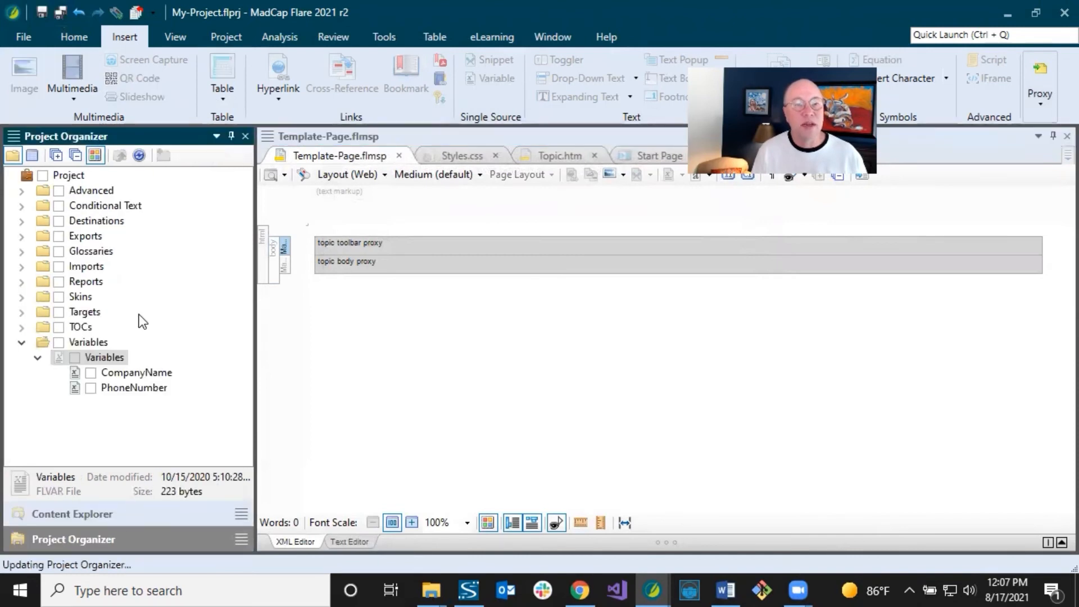
{"action": "left_click", "coordinate": [76, 300]}
{"action": "left_click", "coordinate": [22, 297]}
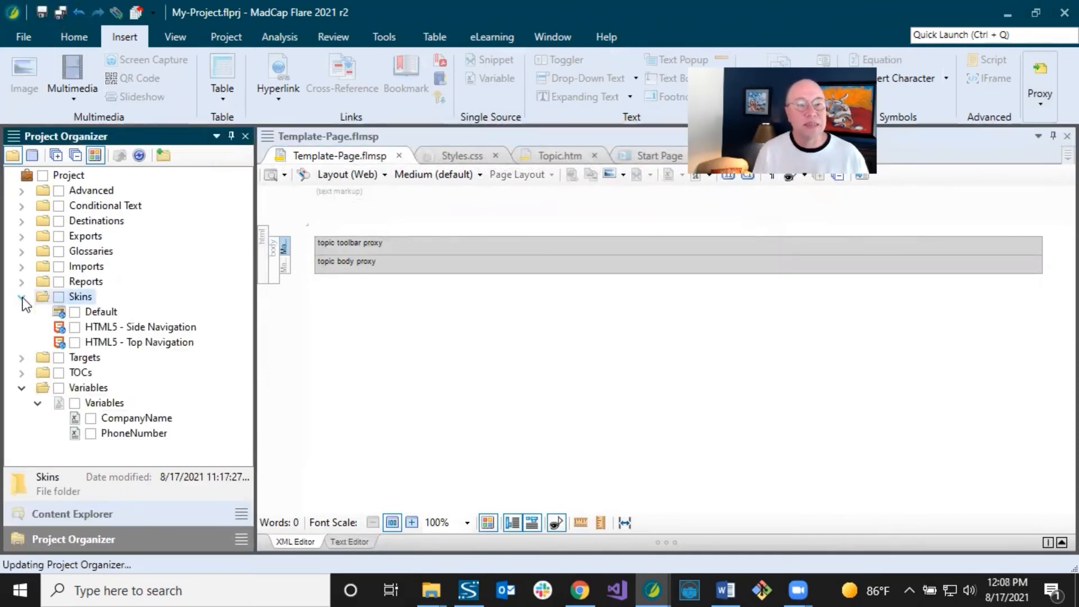
{"action": "right_click", "coordinate": [88, 299]}
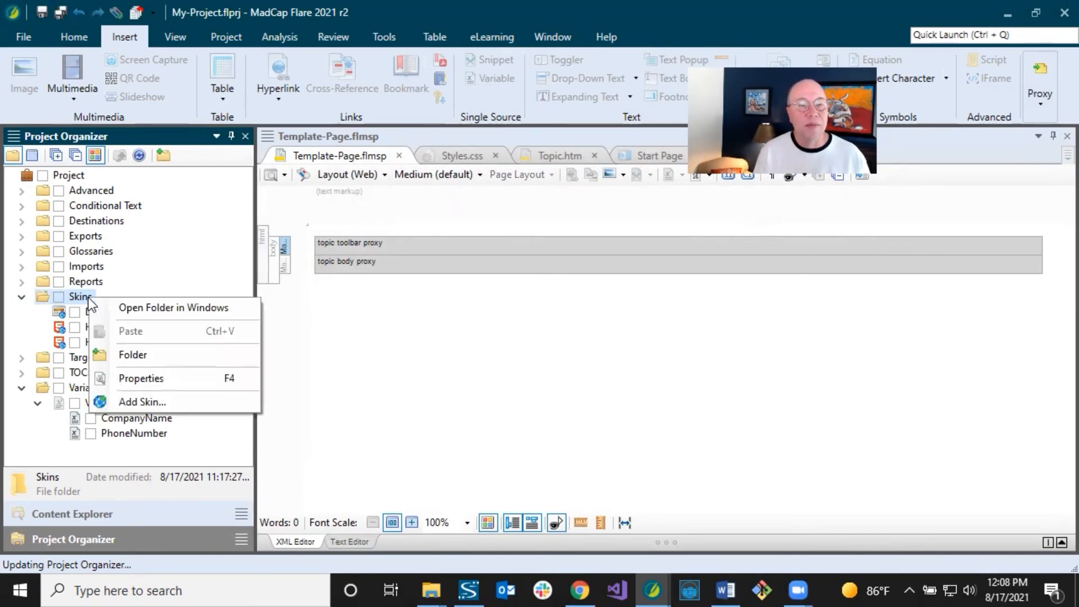
{"action": "left_click", "coordinate": [130, 400]}
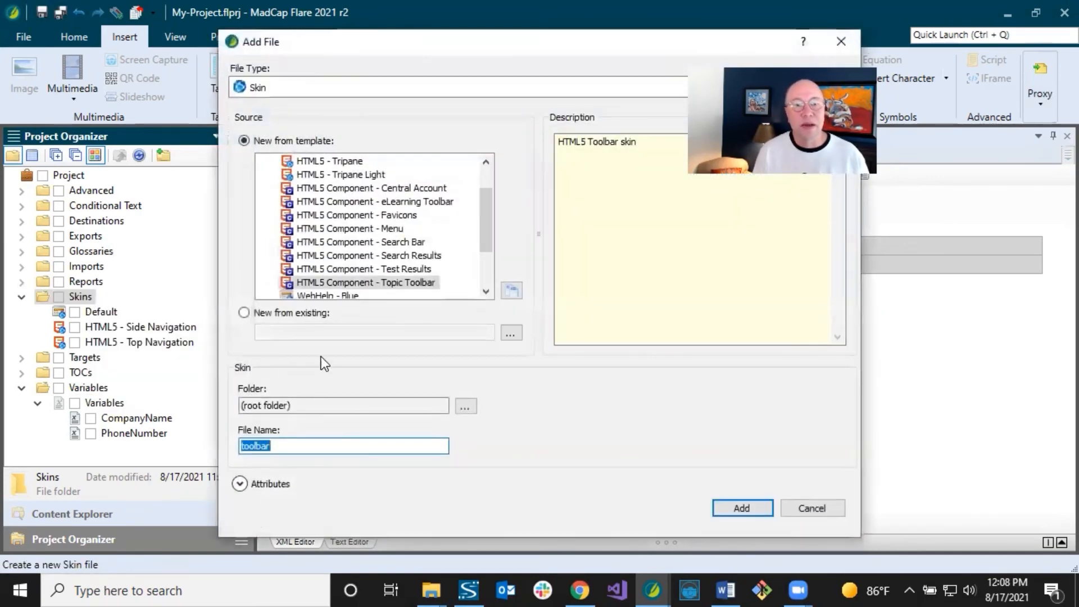
{"action": "left_click", "coordinate": [379, 285]}
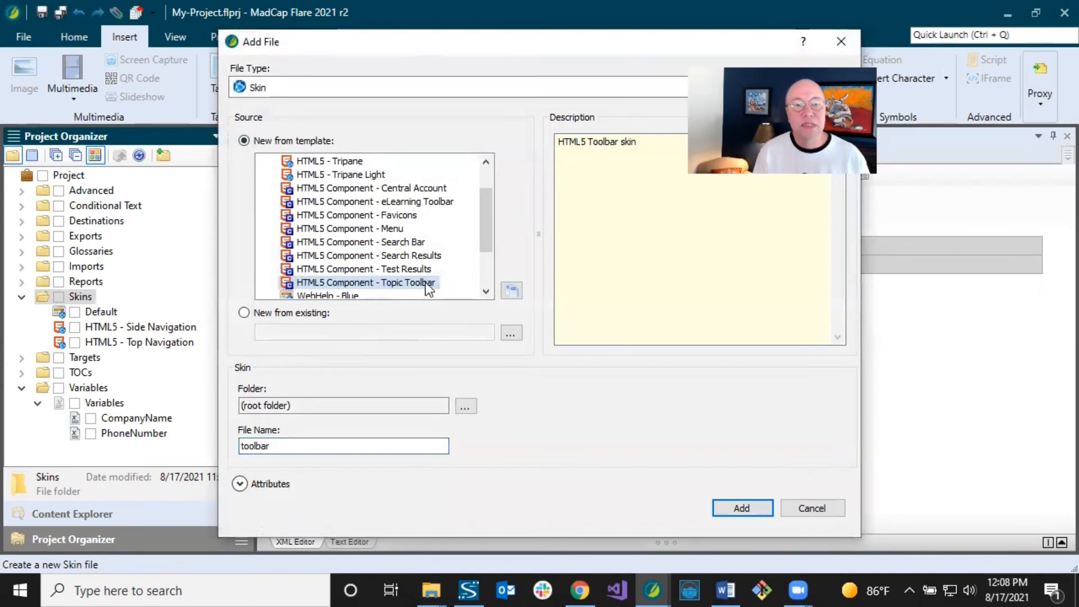
{"action": "left_click", "coordinate": [279, 450]}
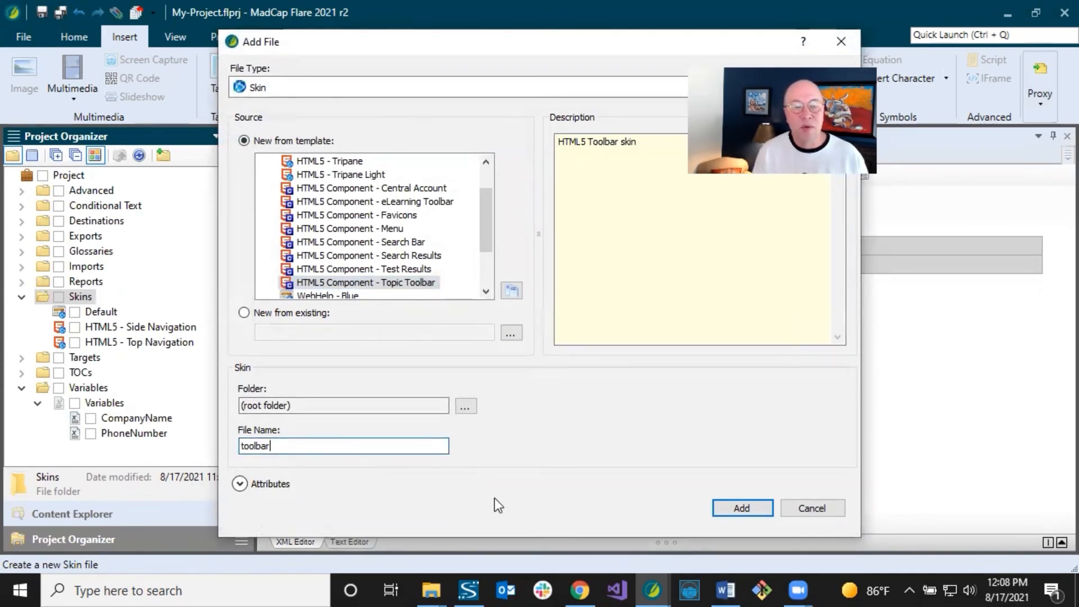
{"action": "left_click", "coordinate": [738, 508]}
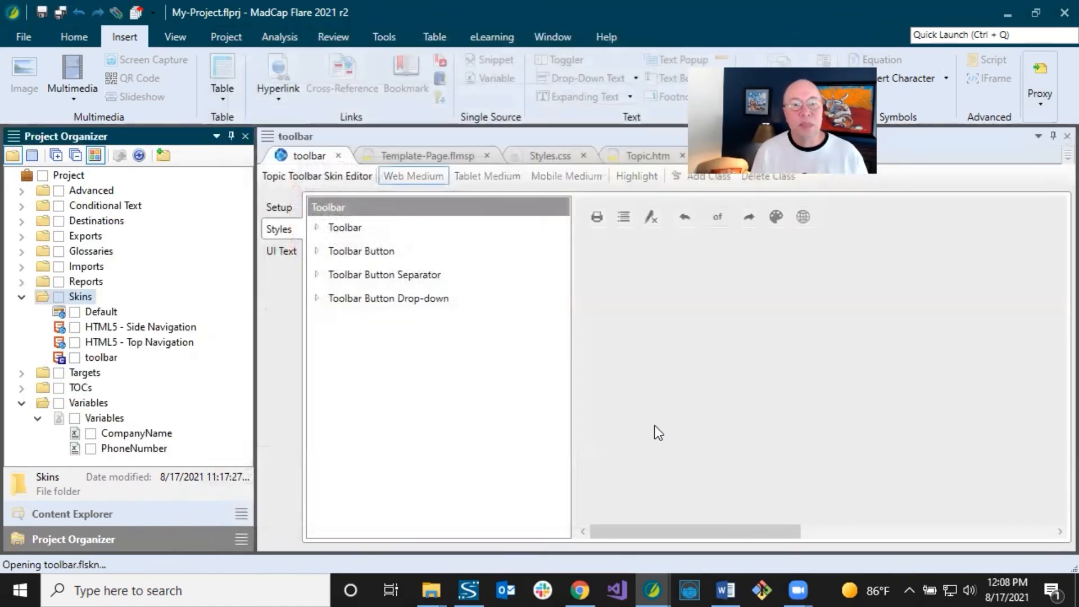
In the toolbar skin's setup, remove the PreviousTopic, CurrentTopicIndex and NextTopic buttons and add the ExpandAll button
{"action": "left_click", "coordinate": [291, 211]}
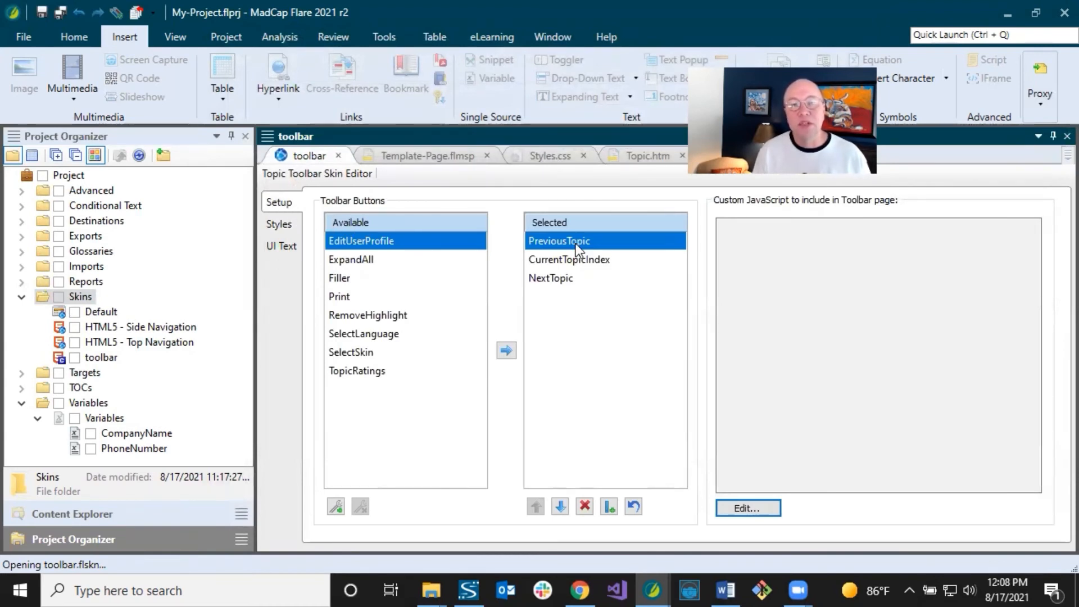
{"action": "left_click", "coordinate": [571, 280]}
{"action": "left_click", "coordinate": [585, 507]}
{"action": "left_click", "coordinate": [584, 507]}
{"action": "left_click", "coordinate": [585, 507]}
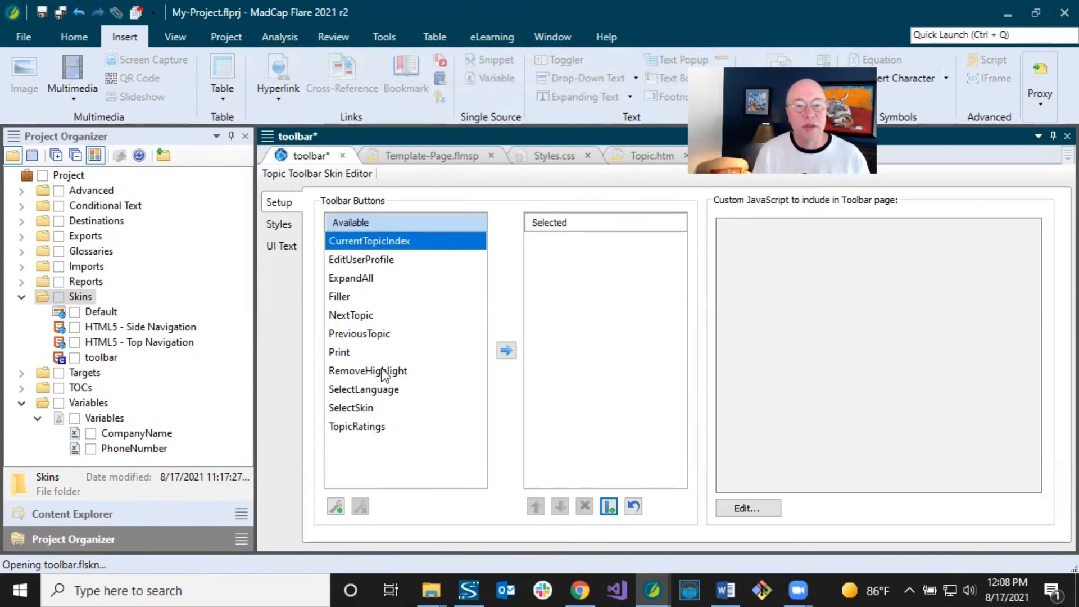
{"action": "double_click", "coordinate": [362, 279]}
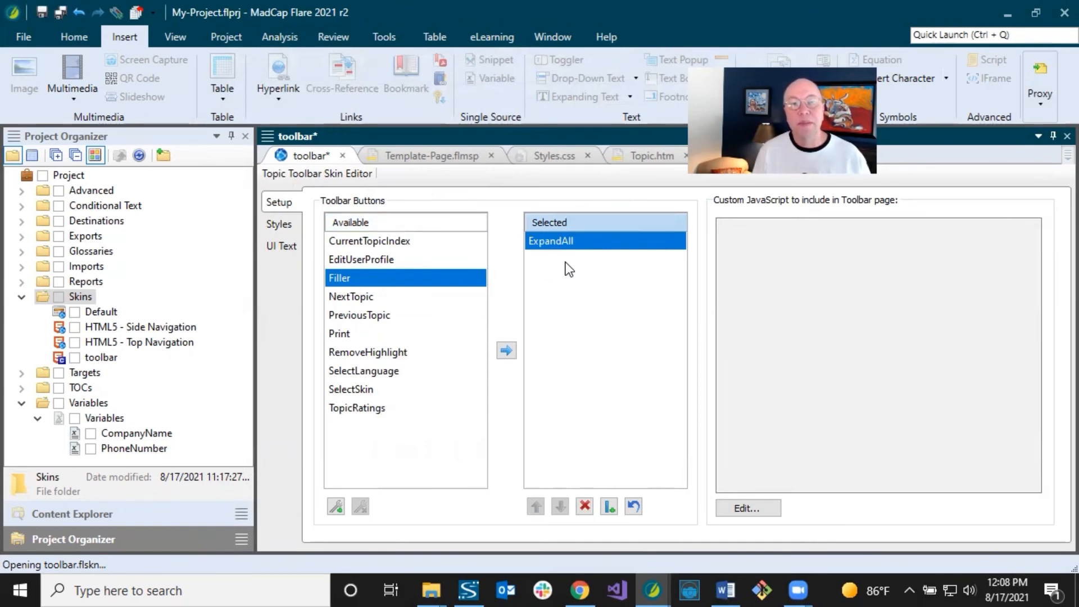
Save the toolbar skin, add the Print button to its selected toolbar buttons, and save it again
{"action": "key", "text": "ctrl+s"}
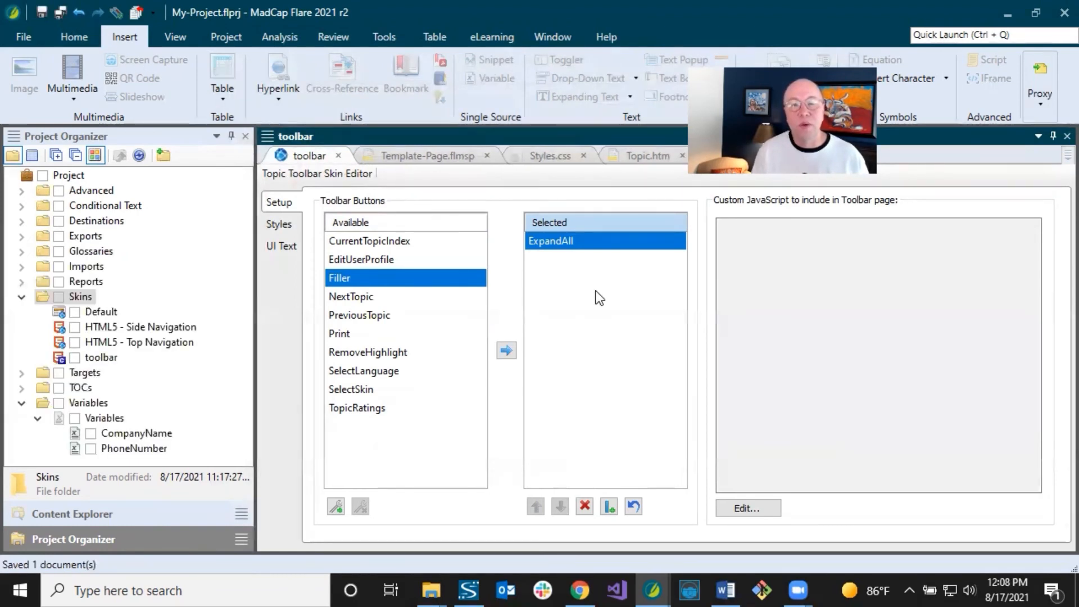
{"action": "left_click", "coordinate": [280, 230]}
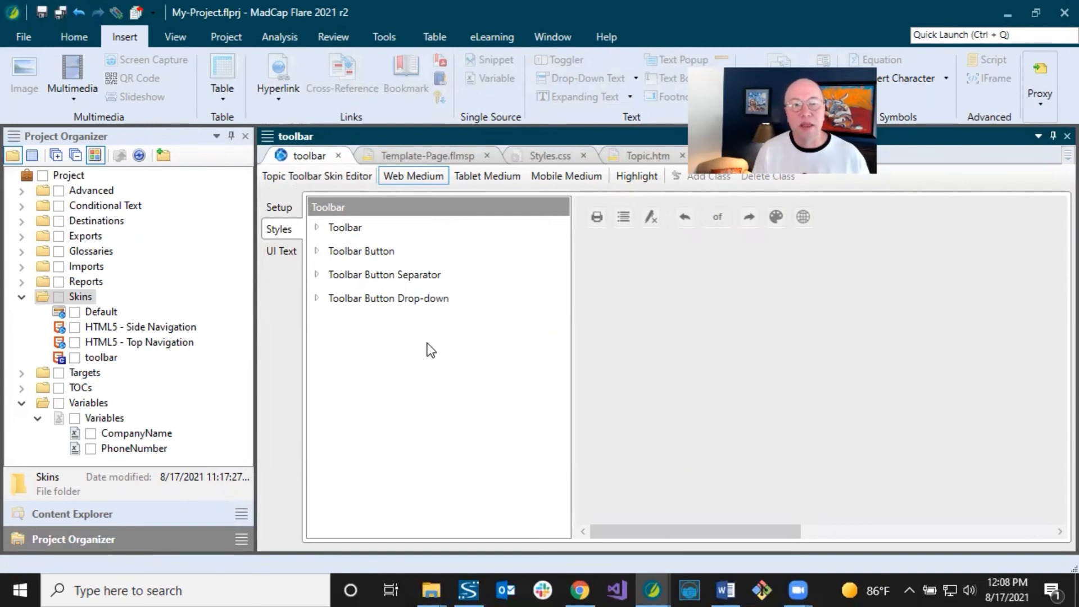
{"action": "left_click", "coordinate": [286, 209]}
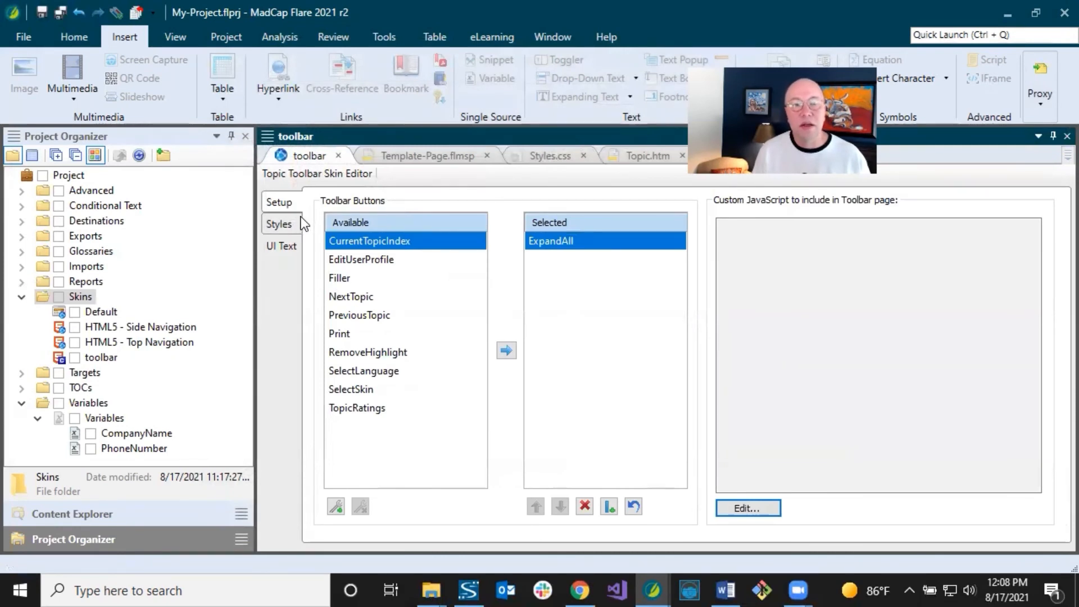
{"action": "double_click", "coordinate": [346, 334]}
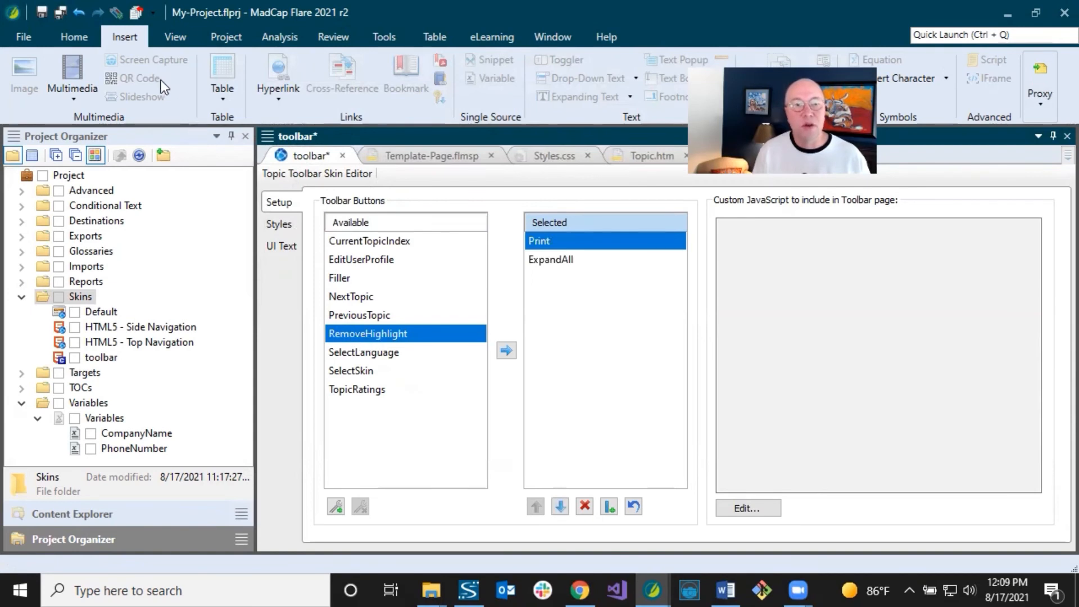
{"action": "left_click", "coordinate": [61, 13]}
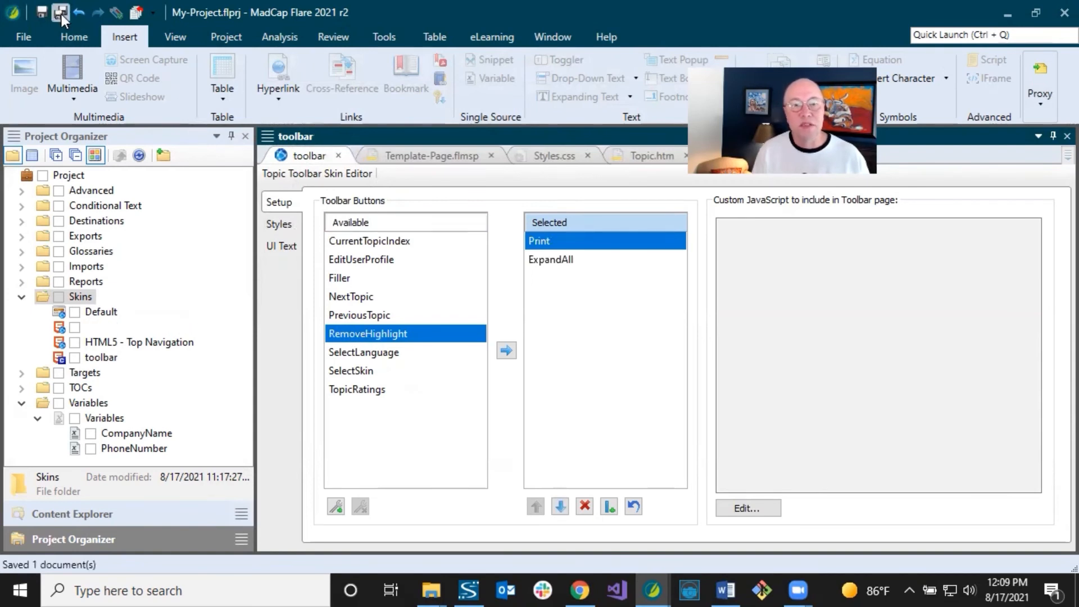
In the toolbar skin's styles, set the Toolbar's horizontal alignment to right and save the skin
{"action": "left_click", "coordinate": [274, 225]}
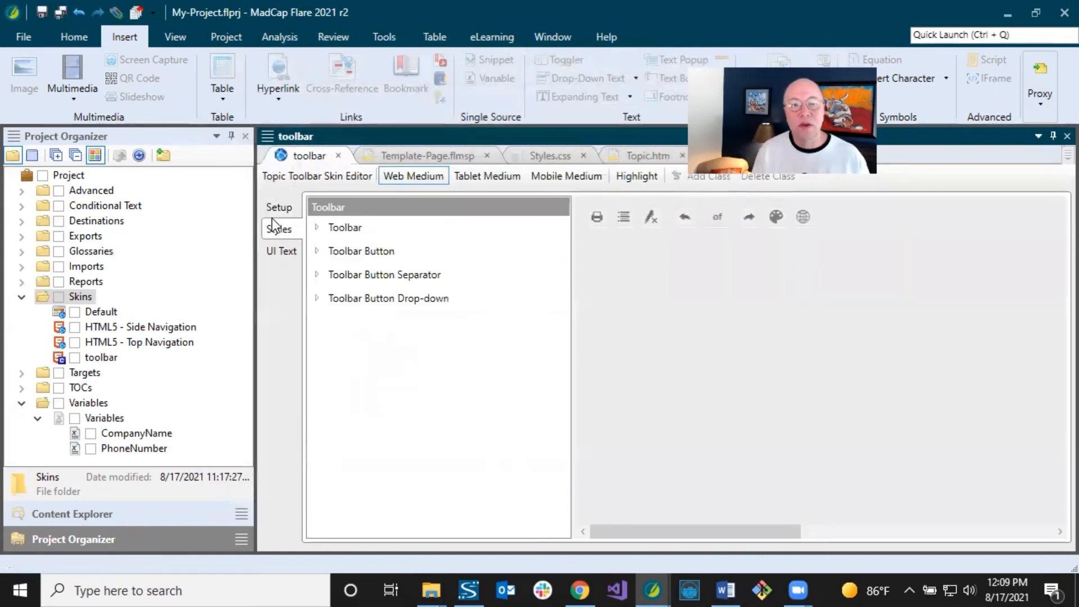
{"action": "left_click", "coordinate": [317, 227]}
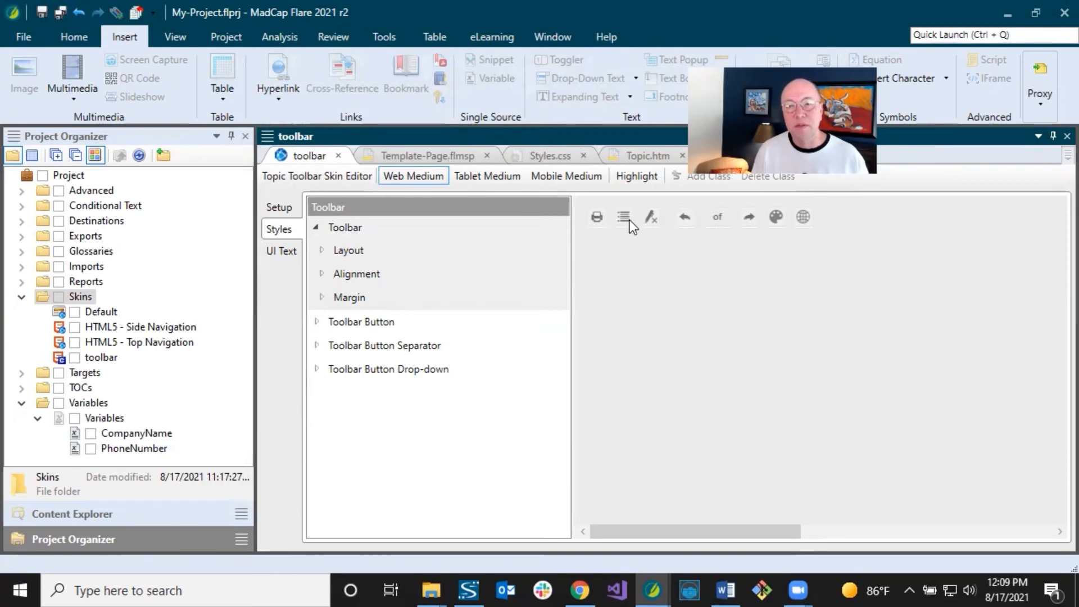
{"action": "left_click", "coordinate": [322, 272]}
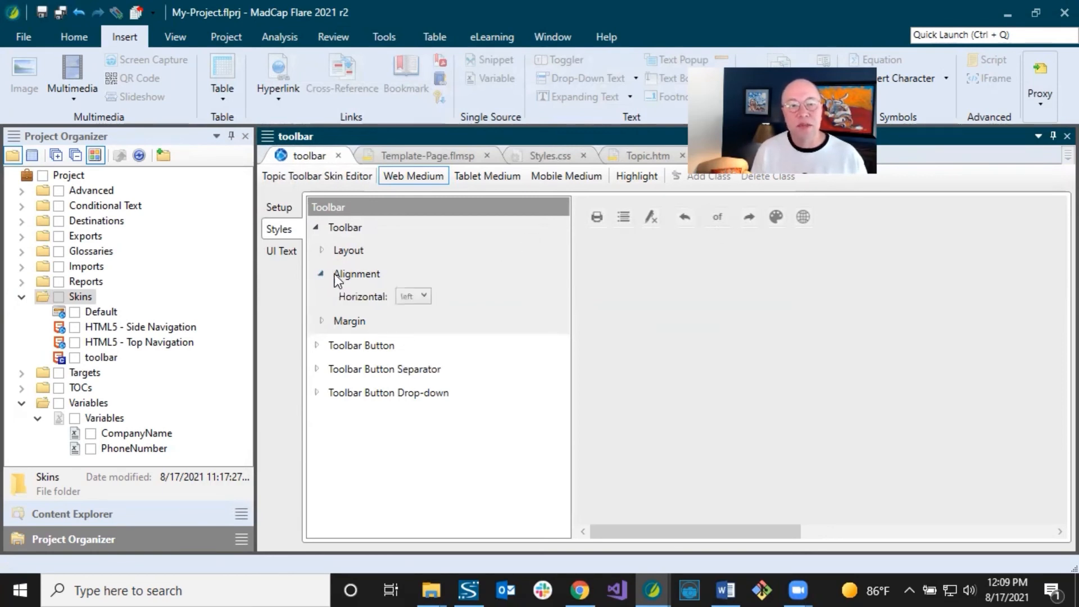
{"action": "left_click", "coordinate": [420, 298]}
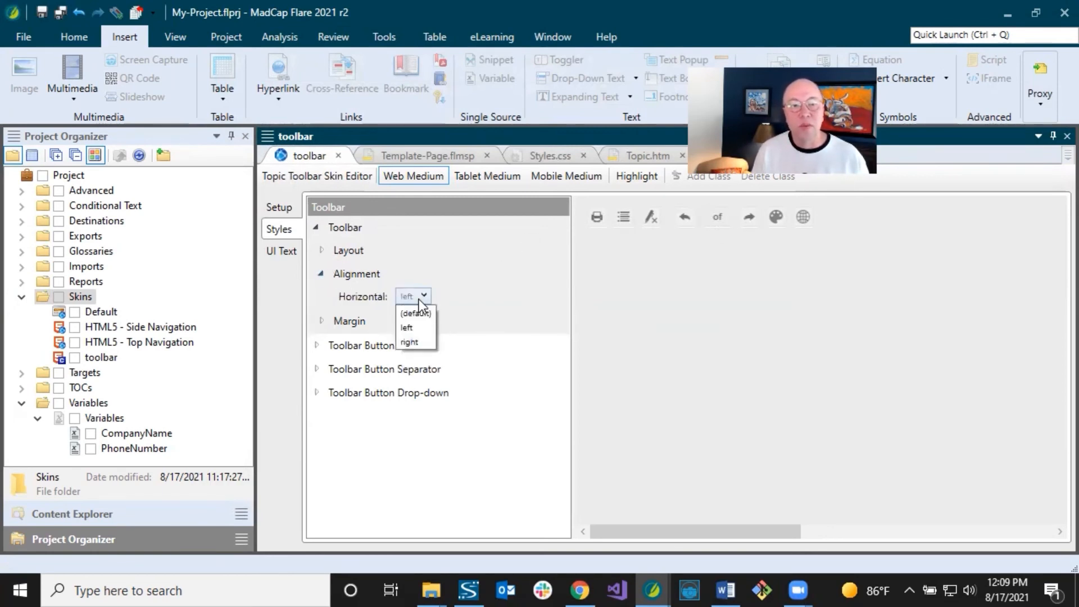
{"action": "left_click", "coordinate": [414, 342]}
{"action": "left_click", "coordinate": [62, 12]}
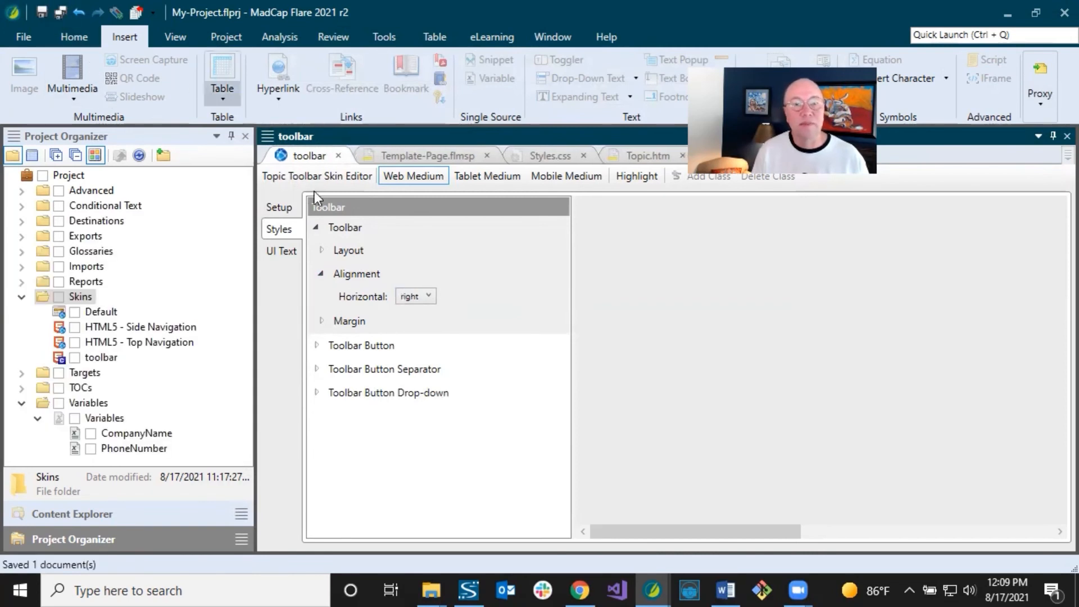
Assign the Project/Skins/toolbar skin file to the topic toolbar proxy in Template-Page.flmsp and save the template page
{"action": "left_click", "coordinate": [432, 155]}
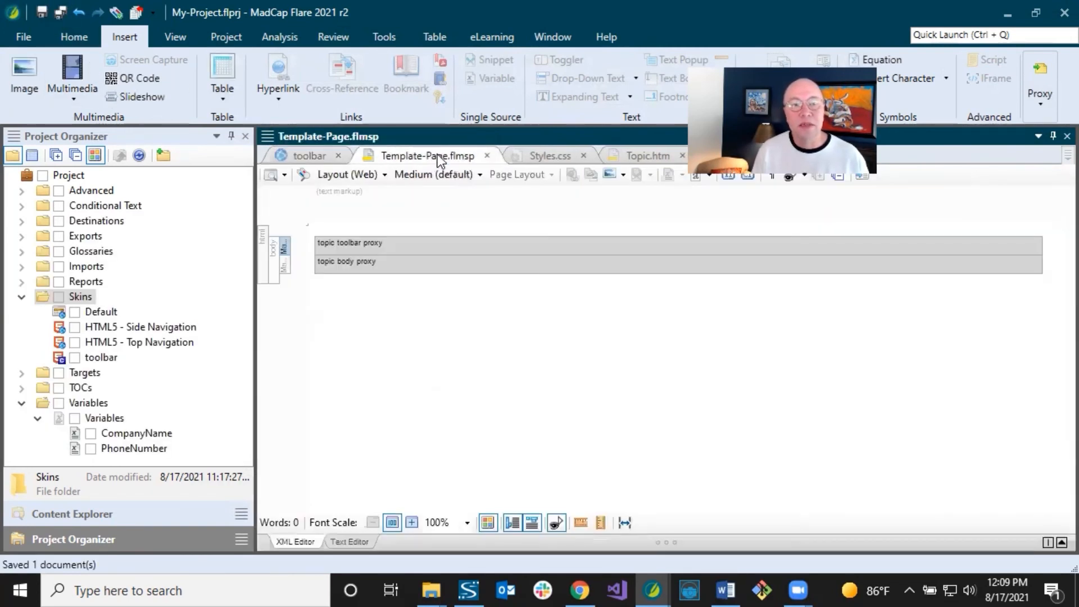
{"action": "right_click", "coordinate": [372, 245]}
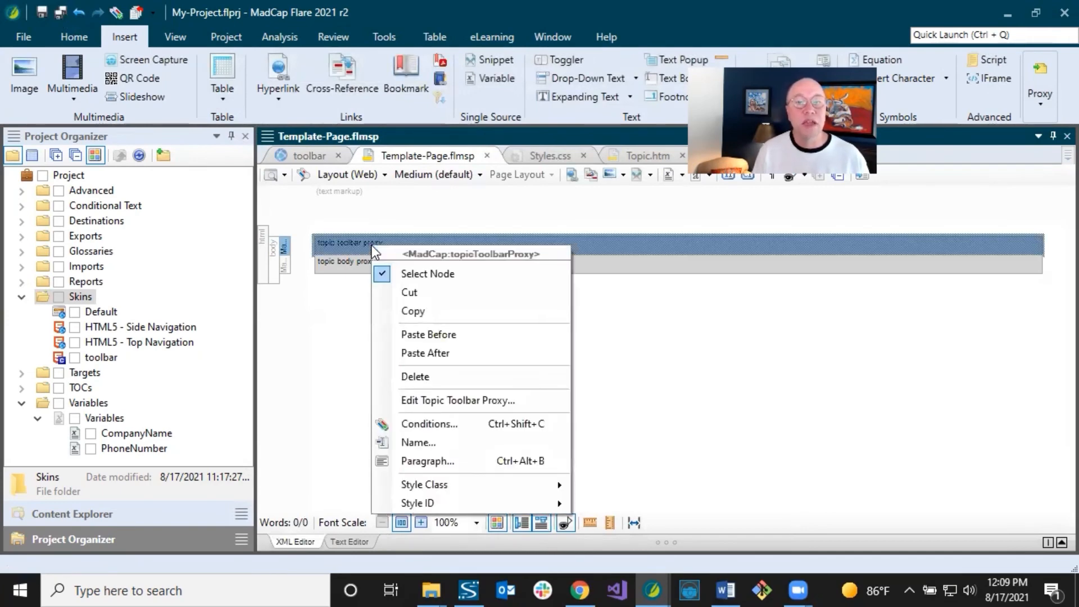
{"action": "left_click", "coordinate": [392, 397]}
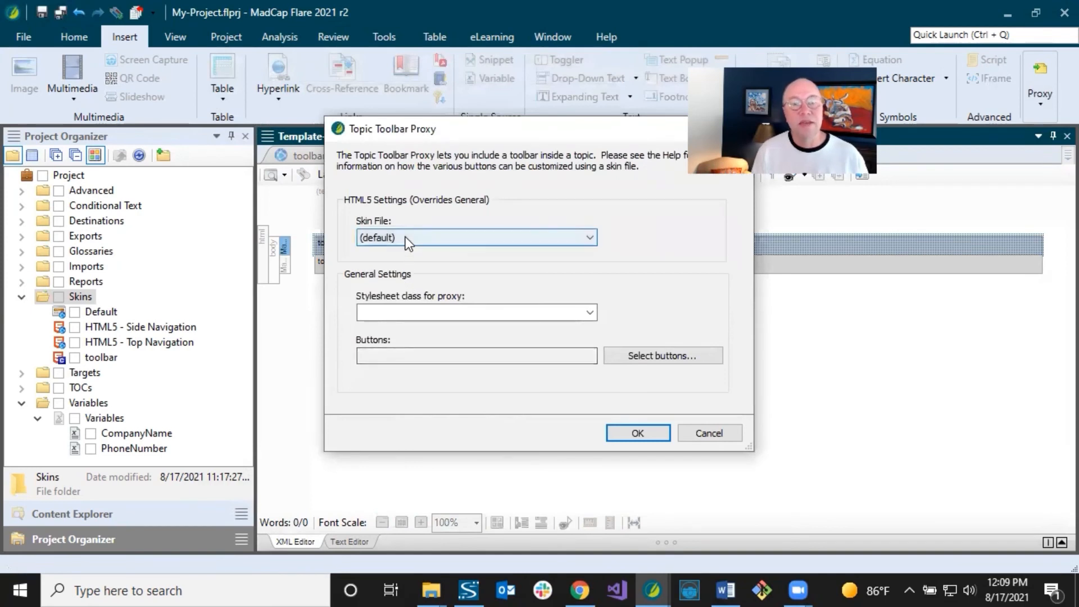
{"action": "left_click", "coordinate": [406, 238]}
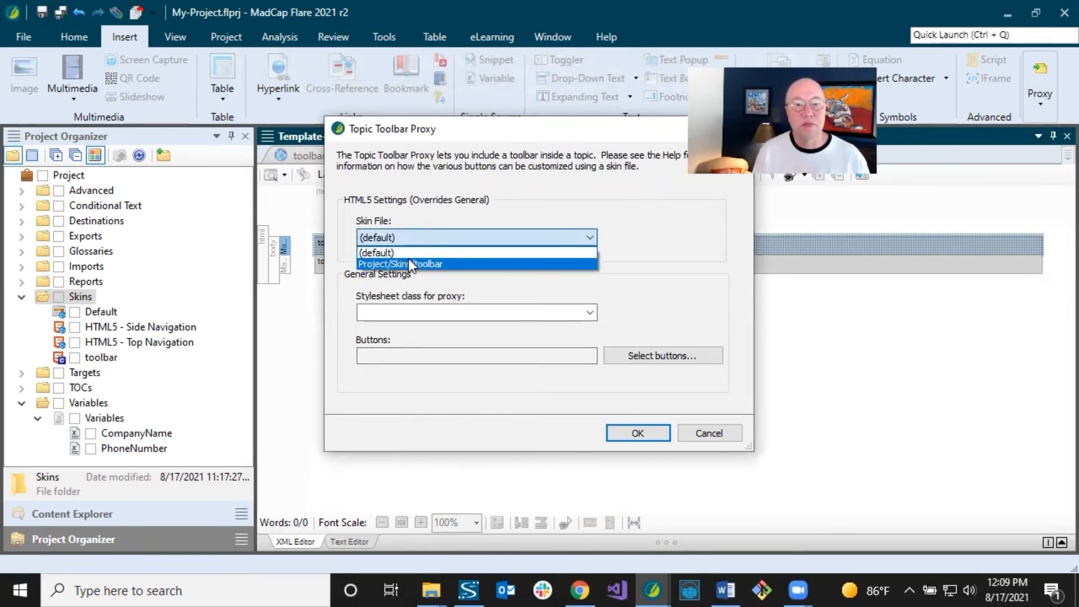
{"action": "left_click", "coordinate": [410, 262]}
{"action": "left_click", "coordinate": [618, 432]}
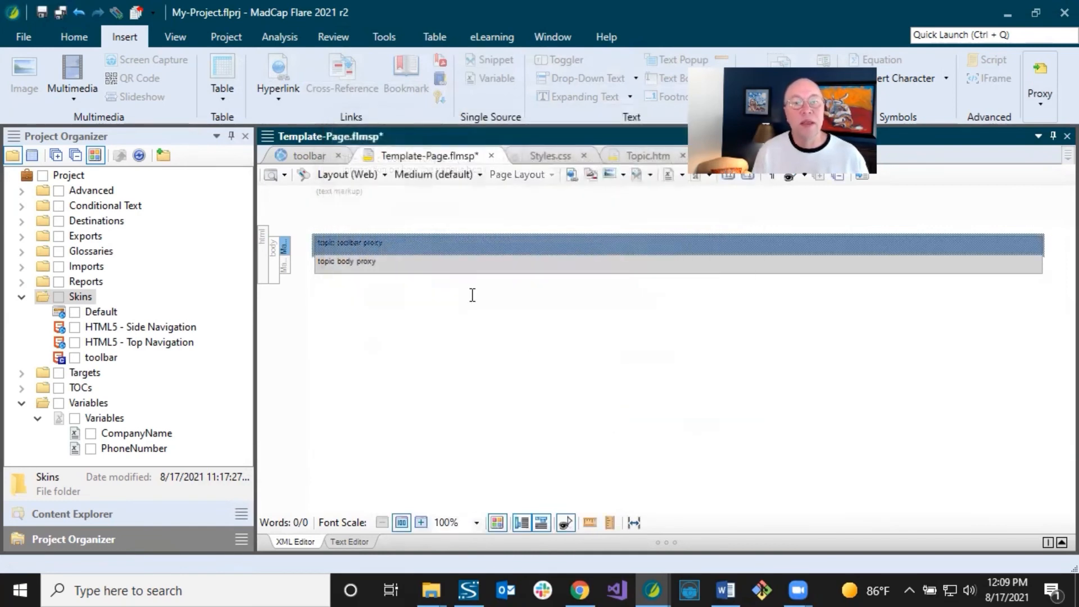
{"action": "left_click", "coordinate": [57, 13]}
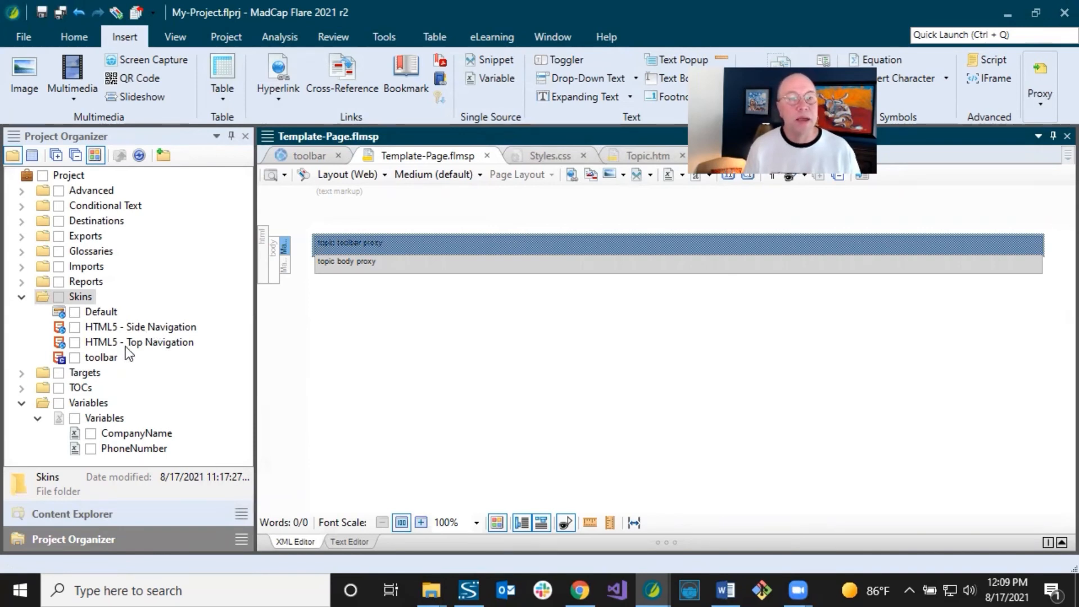
In the HTML5 target's advanced settings, set the template page to Resources/TemplatePages/Template-Page and save the target
{"action": "left_click", "coordinate": [22, 372]}
{"action": "left_click", "coordinate": [108, 387]}
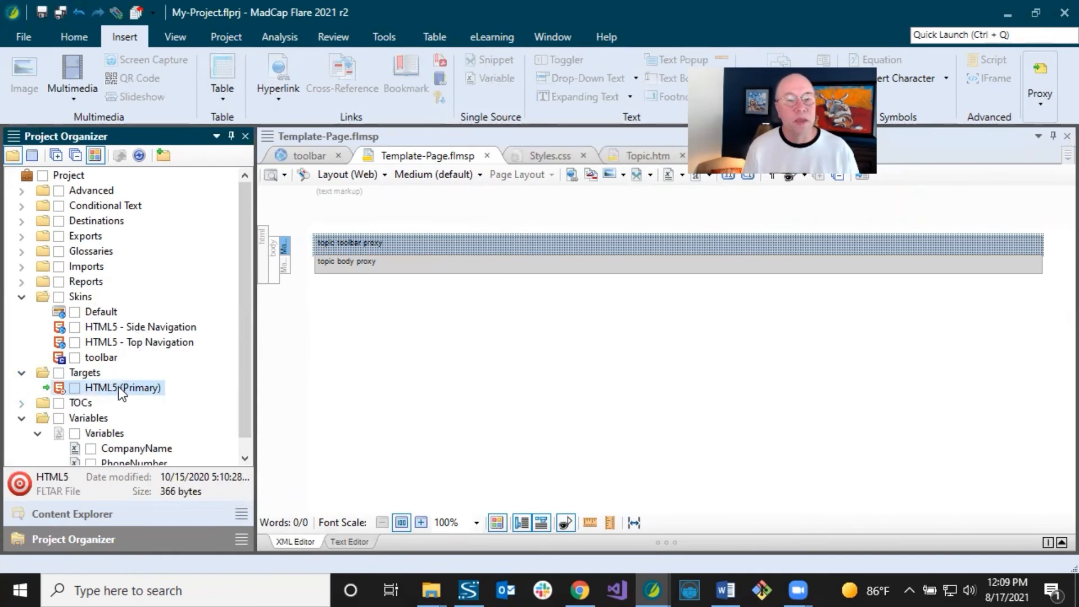
{"action": "double_click", "coordinate": [120, 388]}
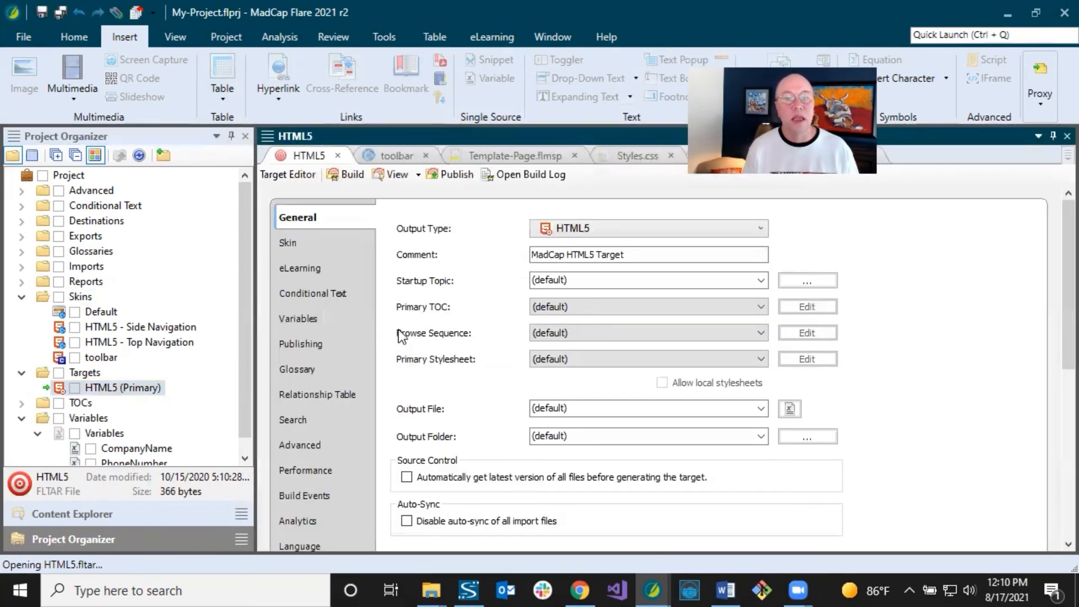
{"action": "left_click", "coordinate": [366, 243]}
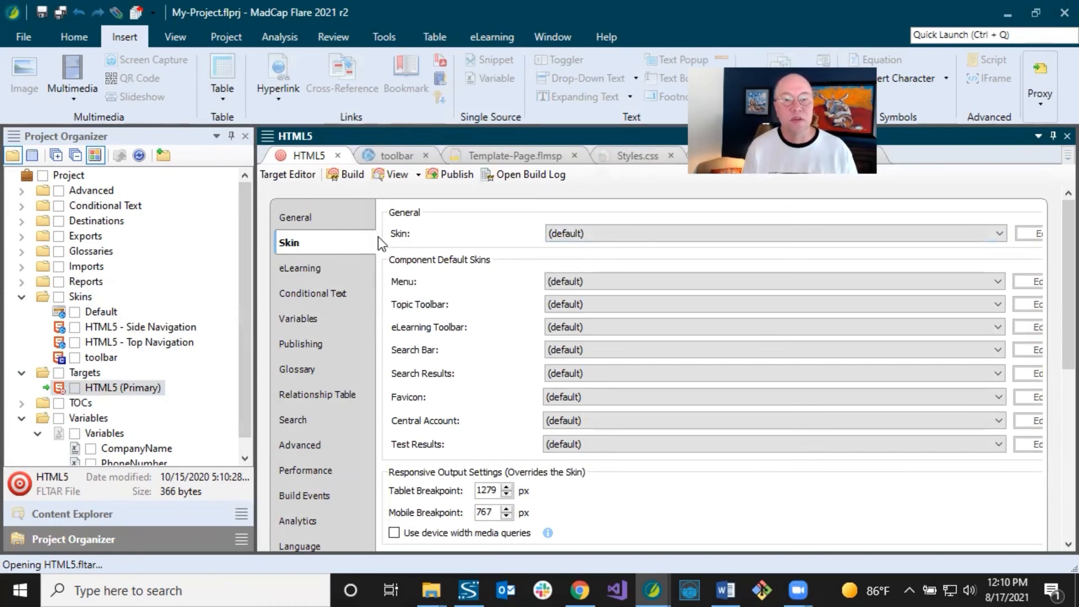
{"action": "left_click", "coordinate": [326, 453]}
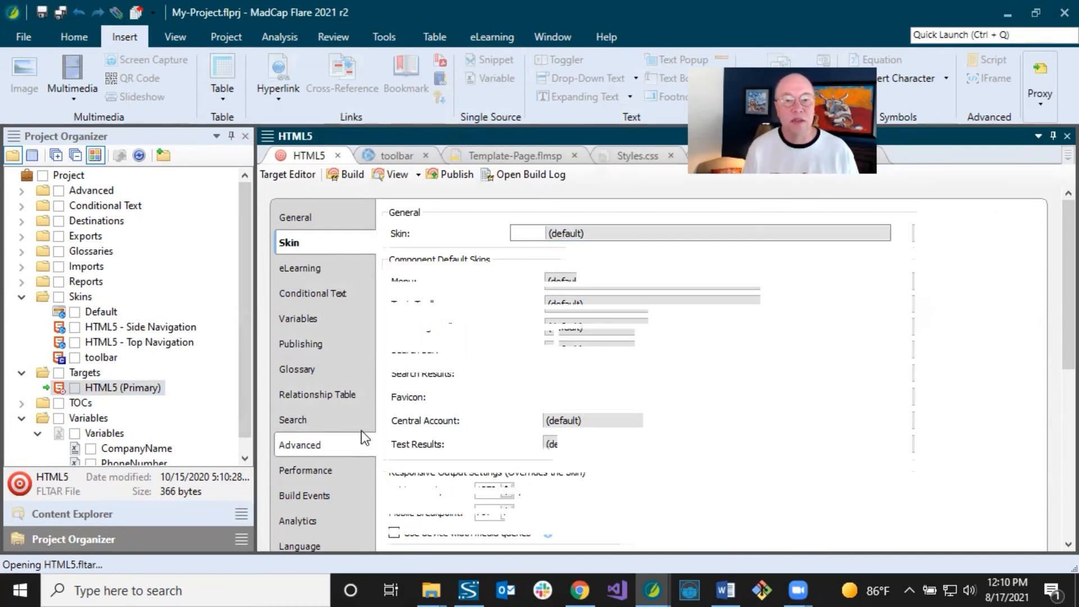
{"action": "left_click_drag", "start_coordinate": [1054, 319], "coordinate": [1053, 491]}
{"action": "left_click", "coordinate": [495, 361]}
{"action": "left_click", "coordinate": [497, 388]}
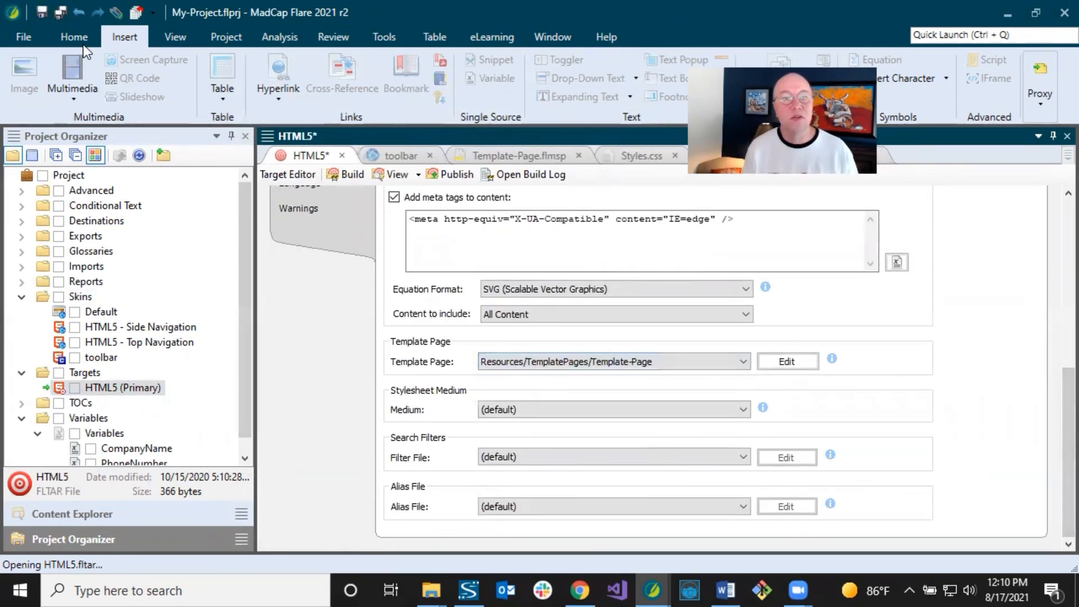
{"action": "left_click", "coordinate": [61, 13]}
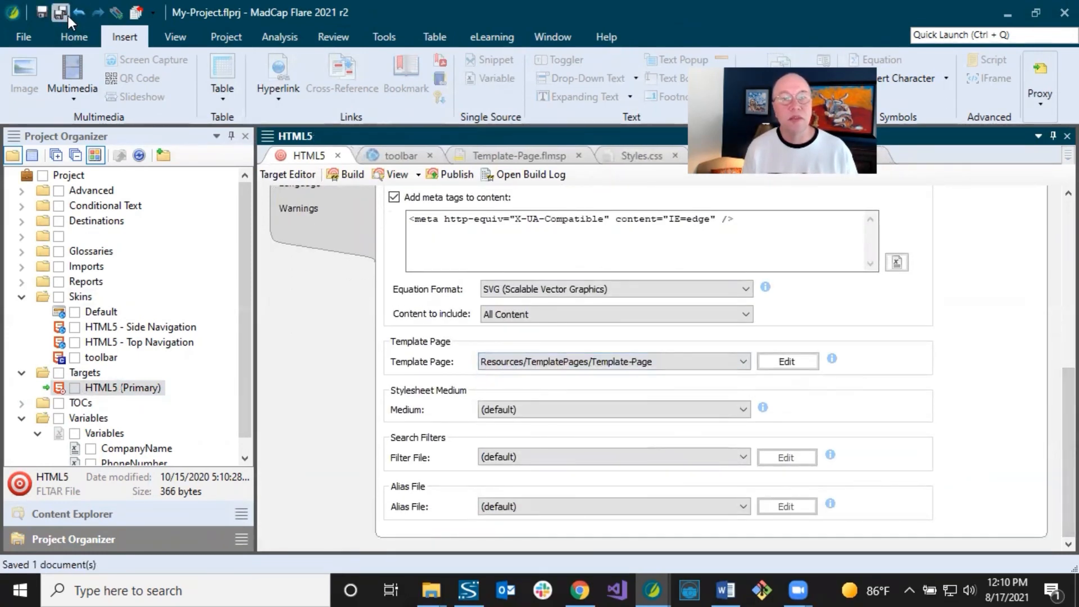
Build the HTML5 target, open its output, and test the Expand All button and the My Drop-Down Head drop-down
{"action": "left_click", "coordinate": [352, 174]}
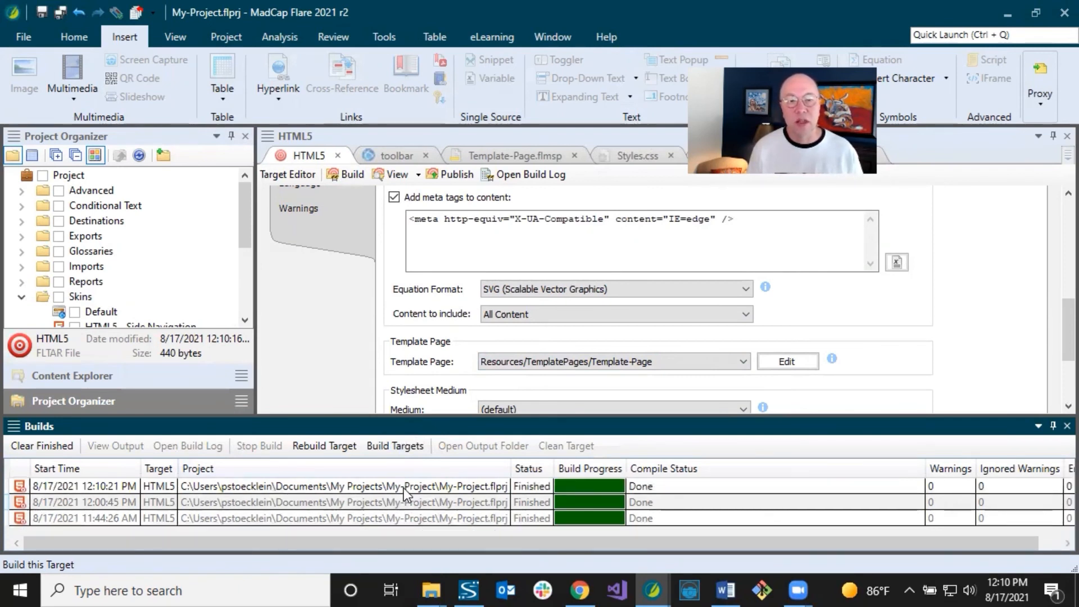
{"action": "double_click", "coordinate": [403, 488]}
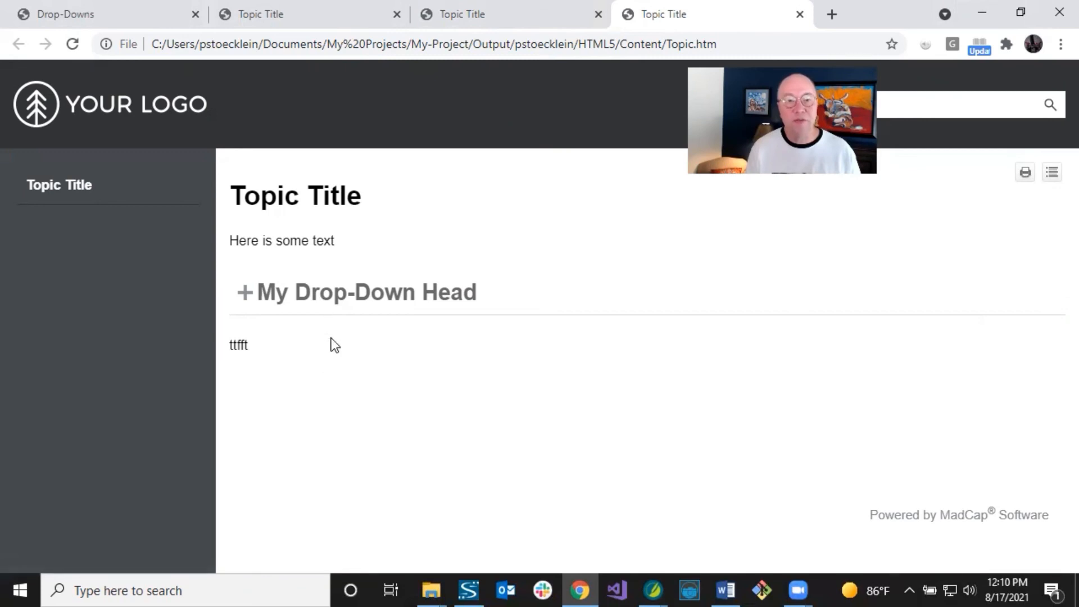
{"action": "left_click", "coordinate": [1052, 173]}
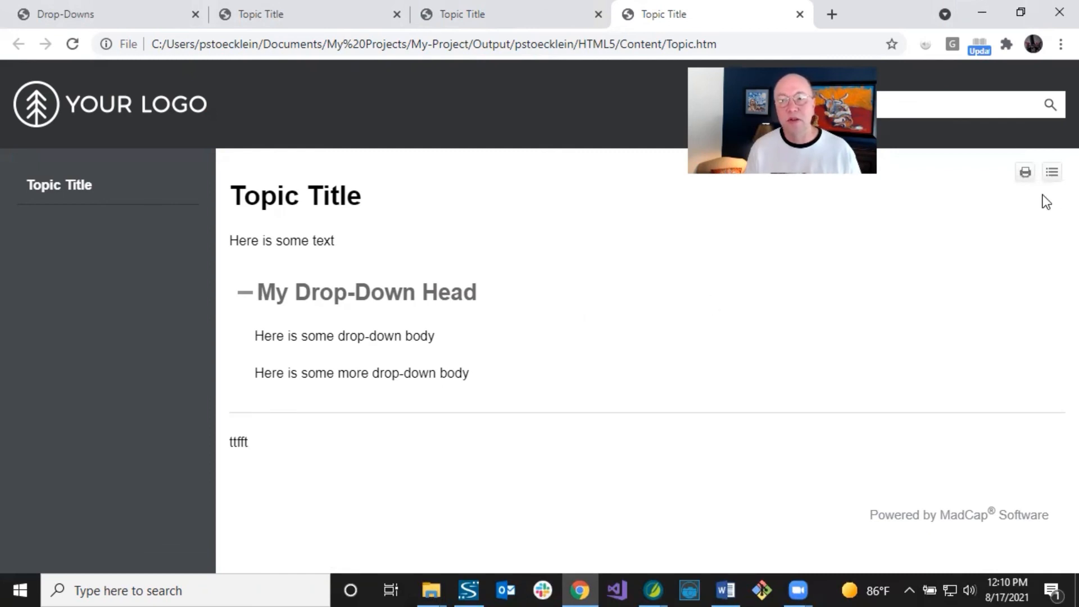
{"action": "left_click", "coordinate": [1051, 174]}
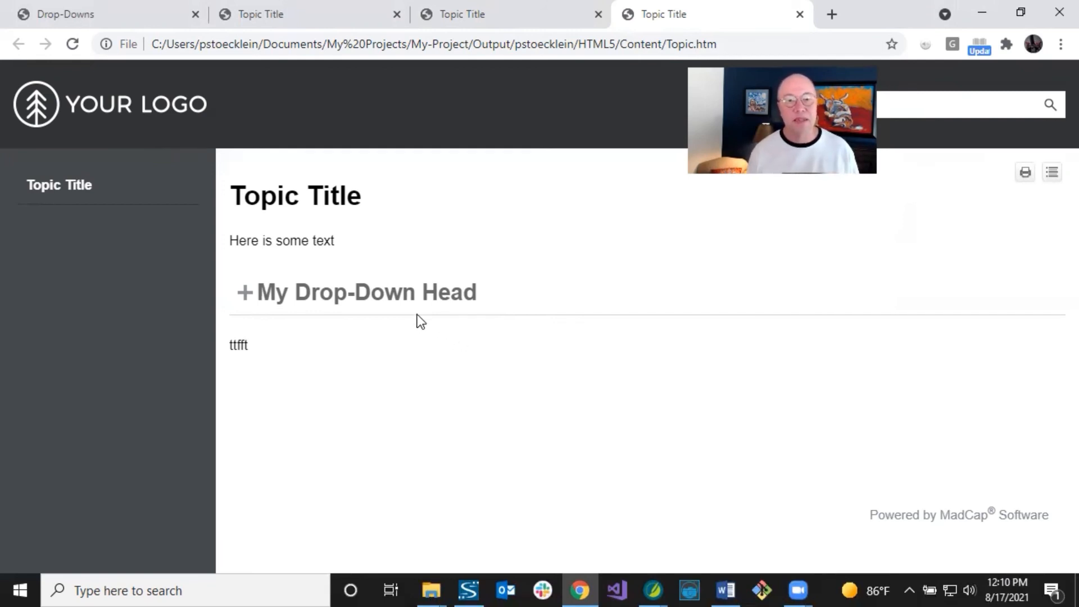
{"action": "left_click", "coordinate": [409, 300]}
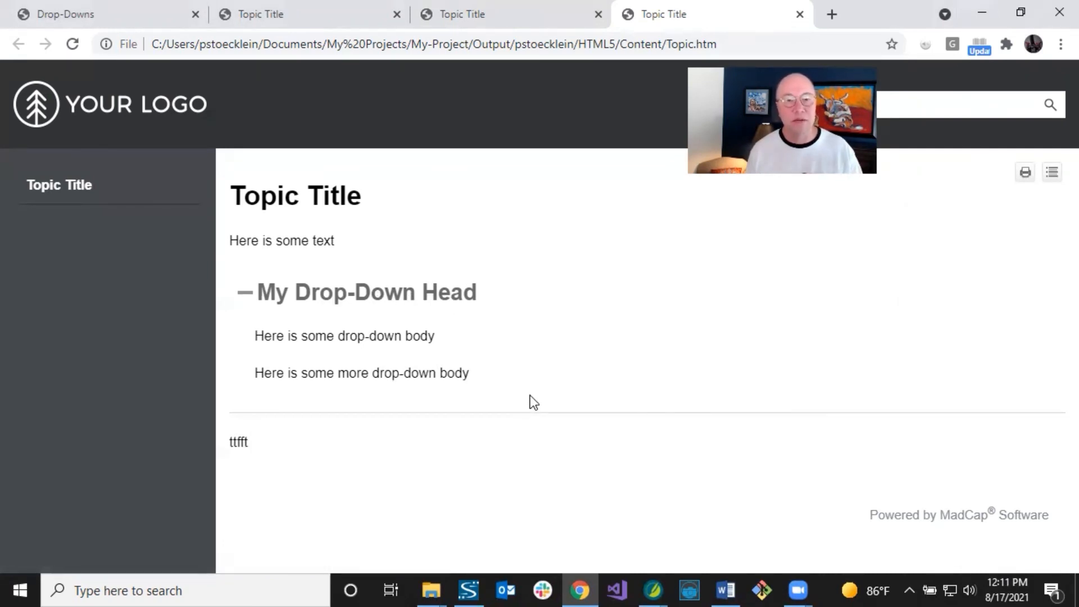
Switch to the My-Project1 project in MadCap Flare and review the drop-downs in 5-Drop-Downs.htm
{"action": "left_click", "coordinate": [655, 586]}
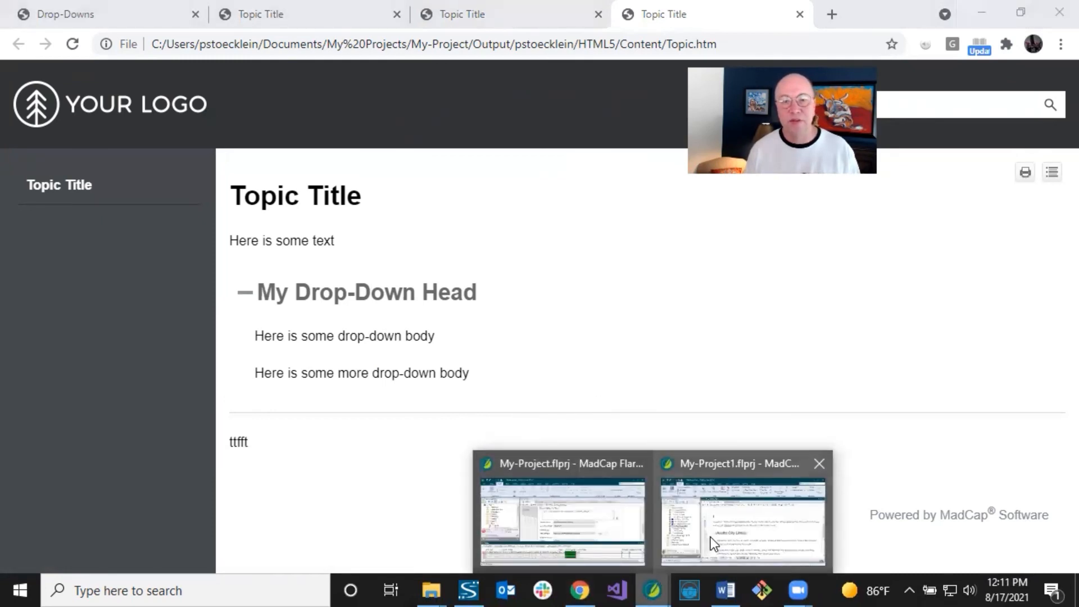
{"action": "left_click", "coordinate": [711, 539]}
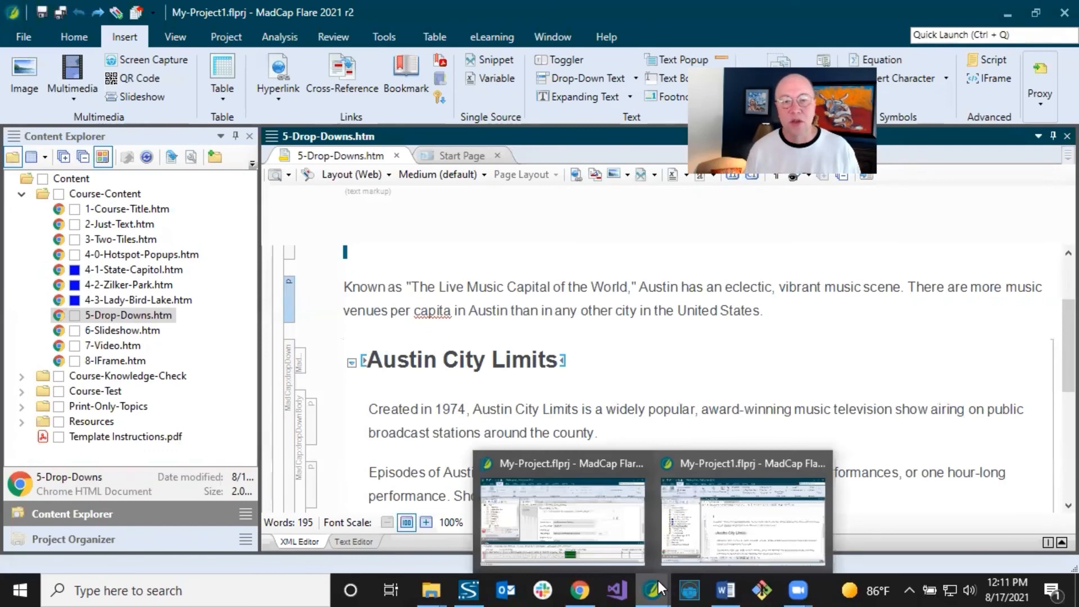
{"action": "left_click", "coordinate": [538, 360]}
{"action": "scroll", "coordinate": [573, 355], "scroll_direction": "down", "scroll_amount": 3}
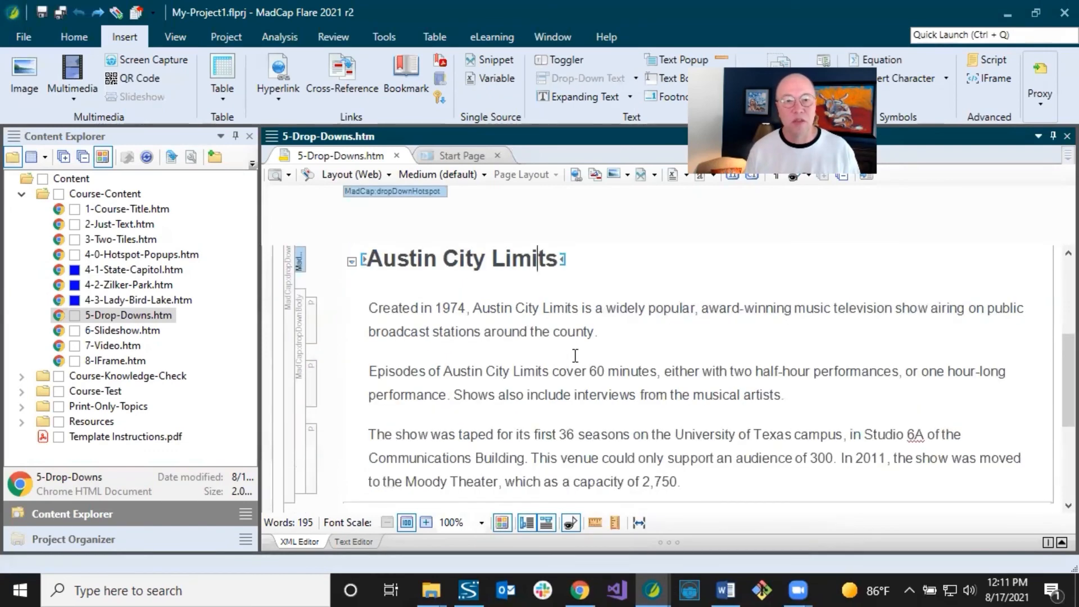
{"action": "scroll", "coordinate": [470, 289], "scroll_direction": "down", "scroll_amount": 6}
{"action": "scroll", "coordinate": [469, 301], "scroll_direction": "up", "scroll_amount": 3}
{"action": "scroll", "coordinate": [469, 302], "scroll_direction": "up", "scroll_amount": 6}
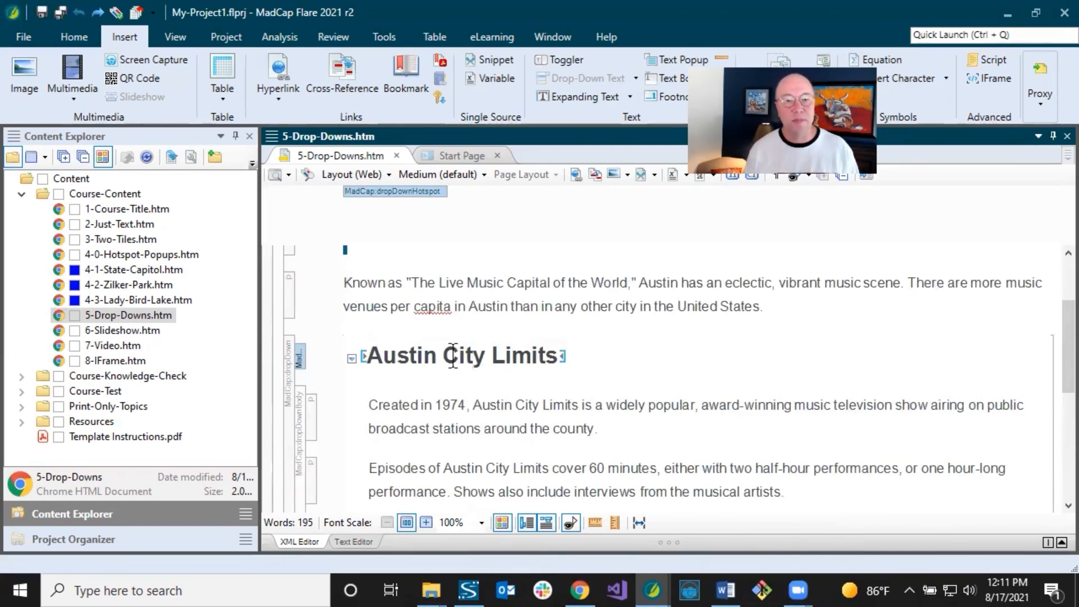
Unbind the Austin City Limits drop-down in 5-Drop-Downs.htm to convert it to normal text, and review the converted paragraphs
{"action": "left_click", "coordinate": [423, 354]}
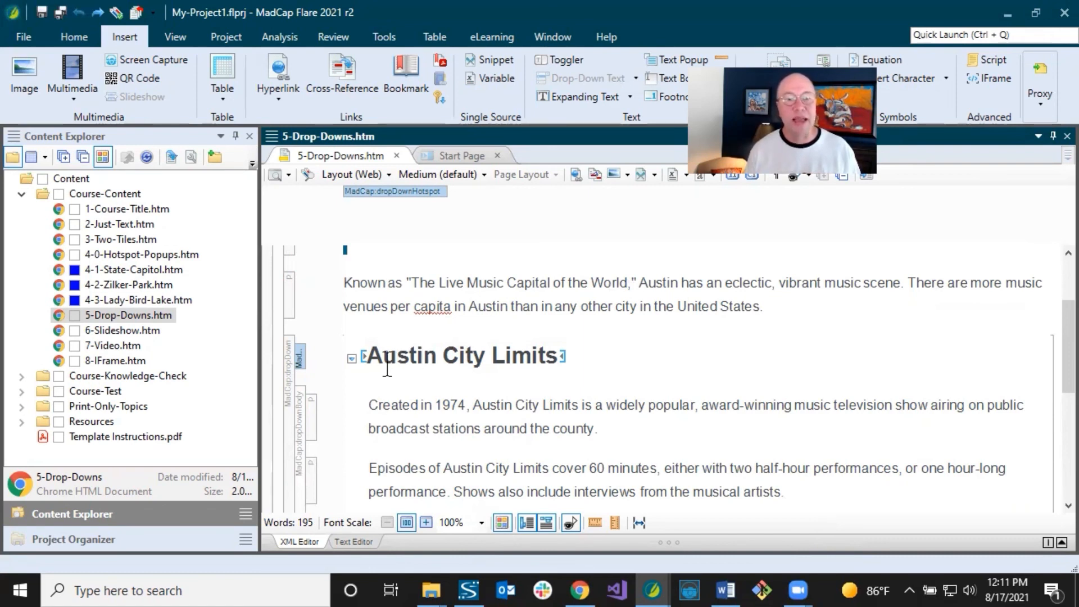
{"action": "right_click", "coordinate": [288, 350]}
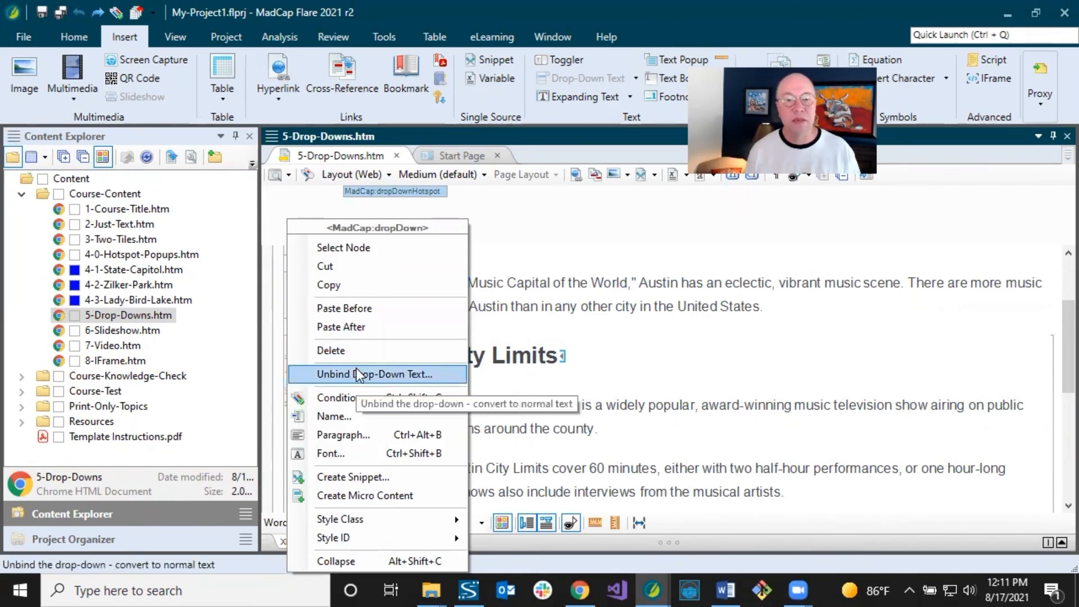
{"action": "left_click", "coordinate": [356, 373]}
{"action": "left_click", "coordinate": [394, 346]}
{"action": "scroll", "coordinate": [602, 414], "scroll_direction": "down", "scroll_amount": 5}
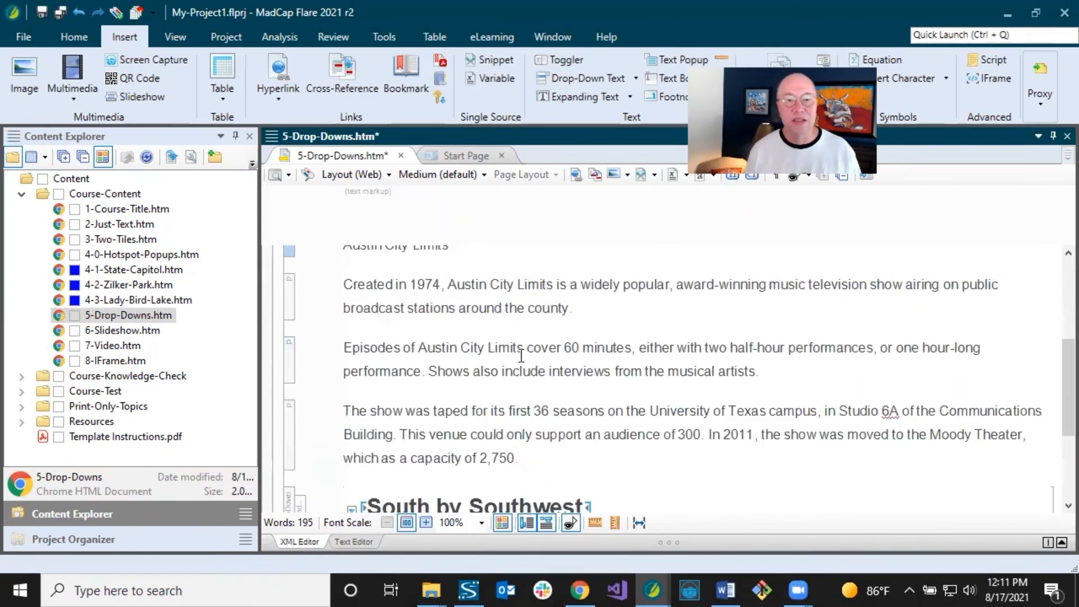
{"action": "scroll", "coordinate": [439, 297], "scroll_direction": "up", "scroll_amount": 5}
{"action": "scroll", "coordinate": [484, 314], "scroll_direction": "down", "scroll_amount": 4}
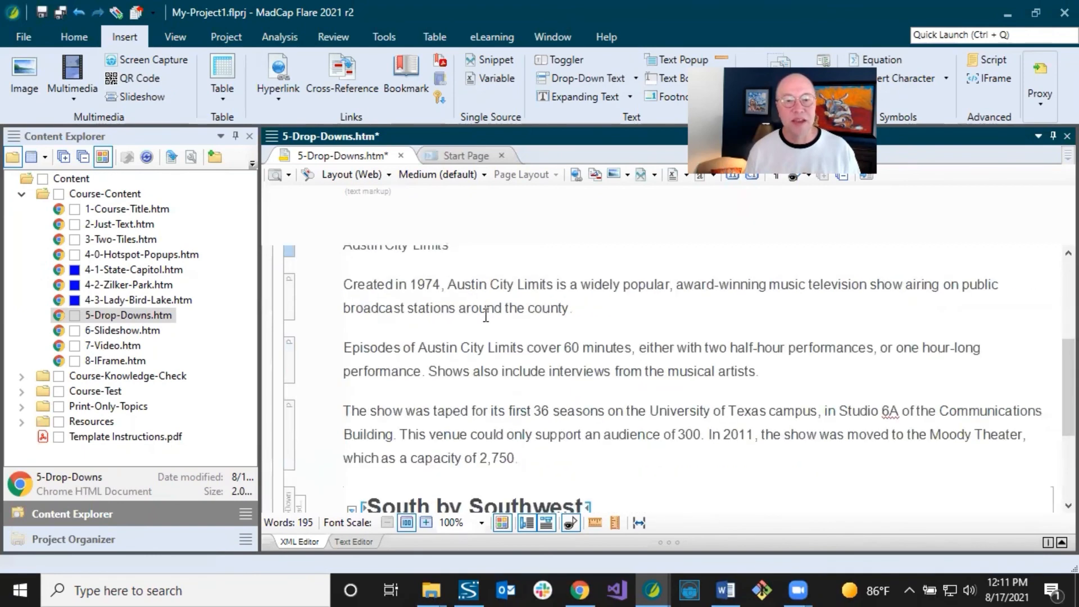
Unbind the span around the "Note:" label at the start of 5-Drop-Downs.htm to make it normal text, and save the topic
{"action": "scroll", "coordinate": [483, 314], "scroll_direction": "up", "scroll_amount": 6}
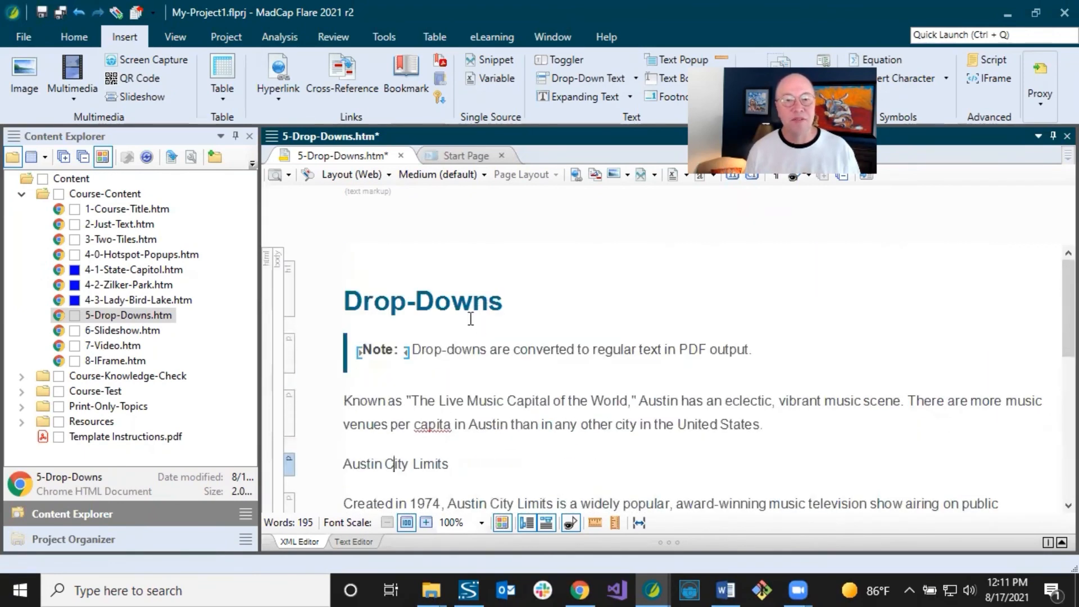
{"action": "left_click", "coordinate": [383, 348]}
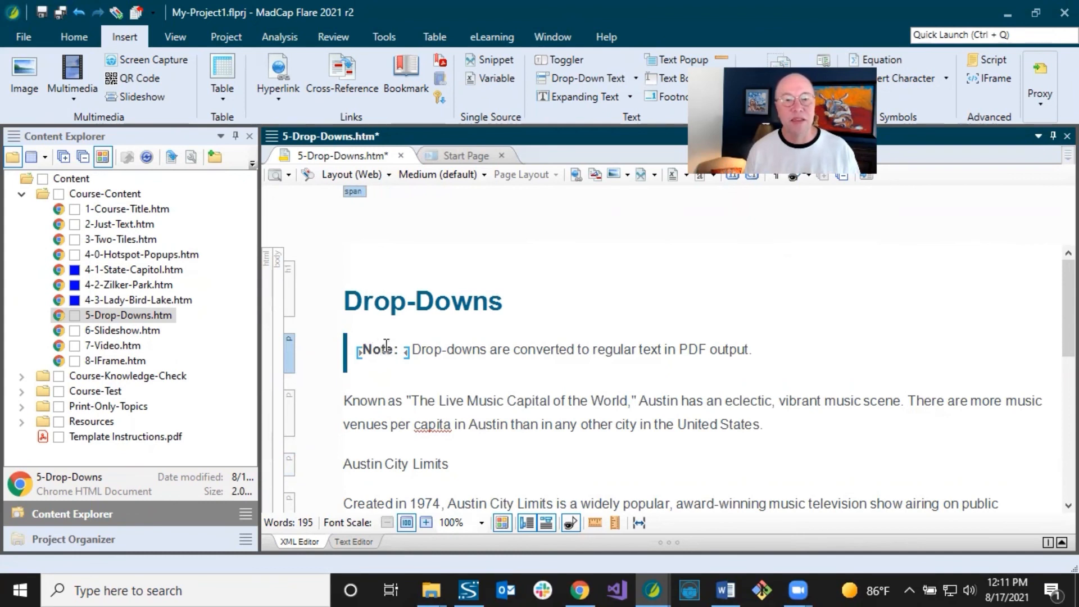
{"action": "right_click", "coordinate": [355, 195]}
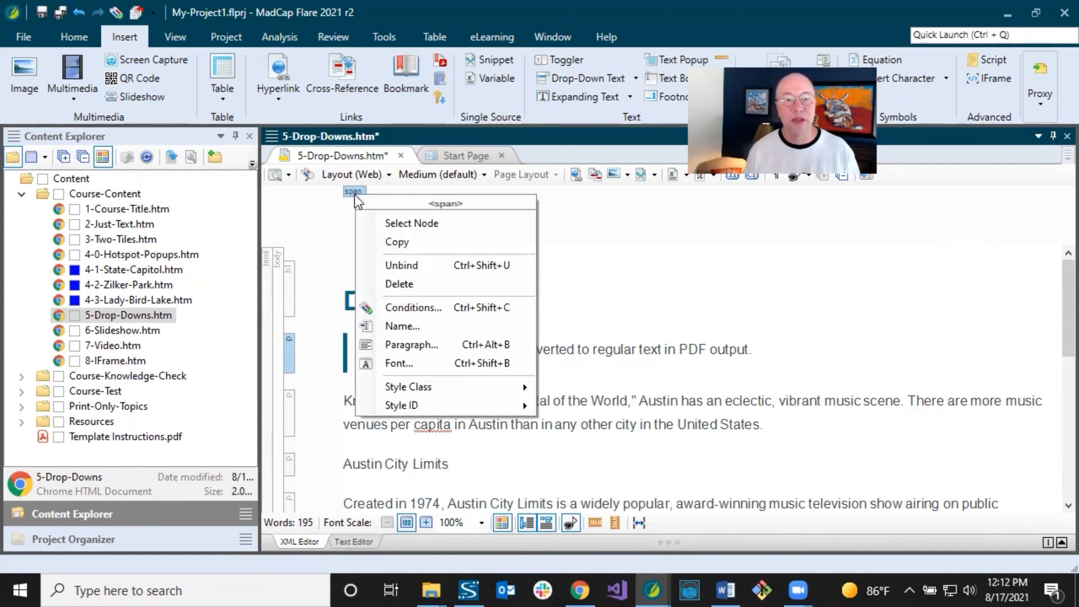
{"action": "left_click", "coordinate": [400, 269]}
{"action": "left_click", "coordinate": [423, 355]}
{"action": "key", "text": "ctrl+s"}
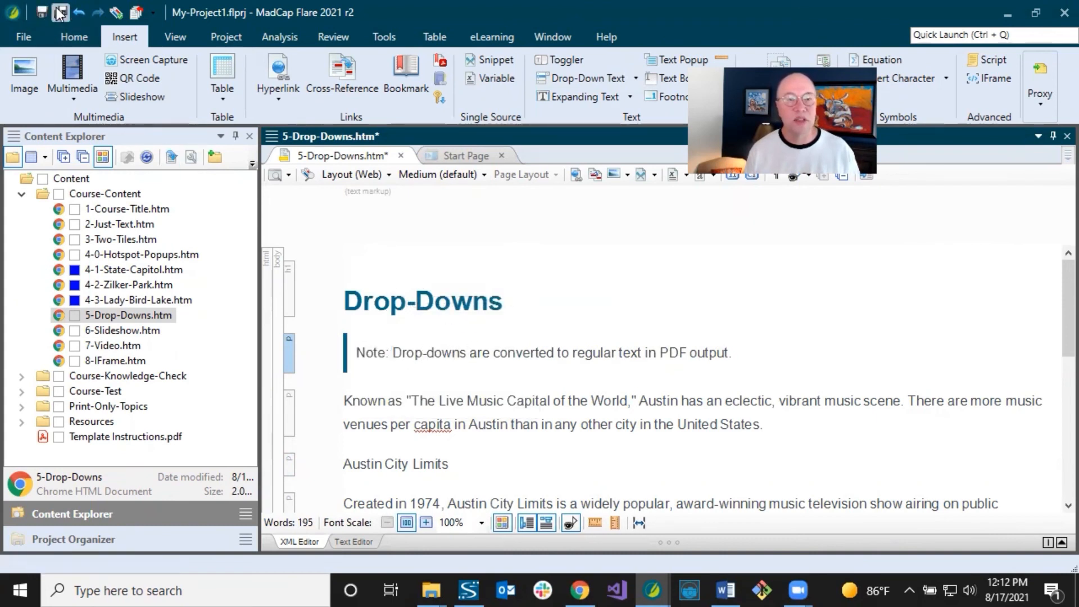
{"action": "left_click", "coordinate": [469, 302]}
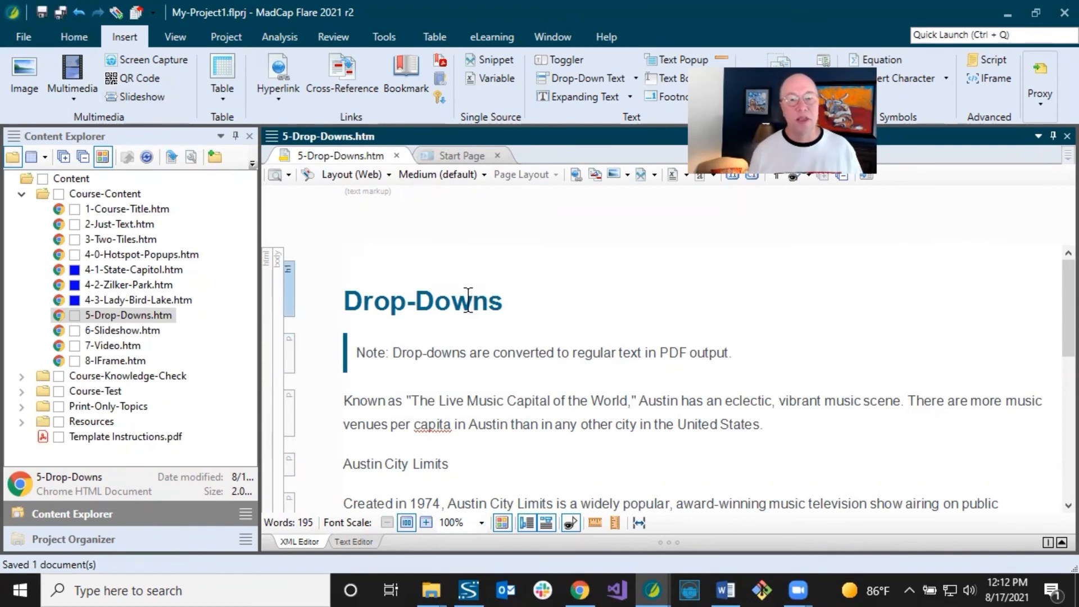
{"action": "scroll", "coordinate": [471, 306], "scroll_direction": "down", "scroll_amount": 2}
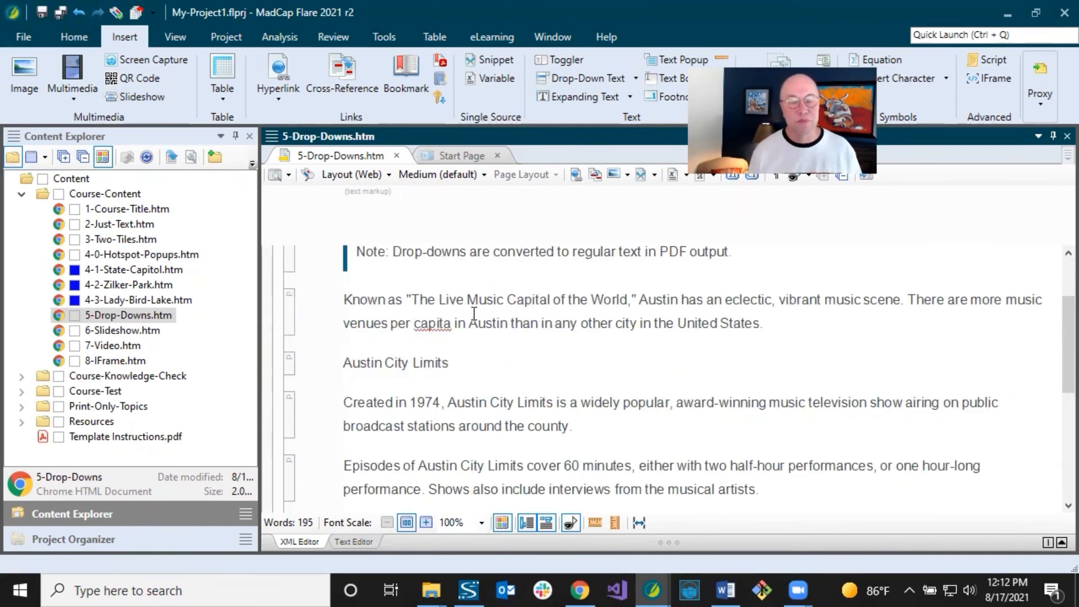
{"action": "scroll", "coordinate": [474, 313], "scroll_direction": "down", "scroll_amount": 2}
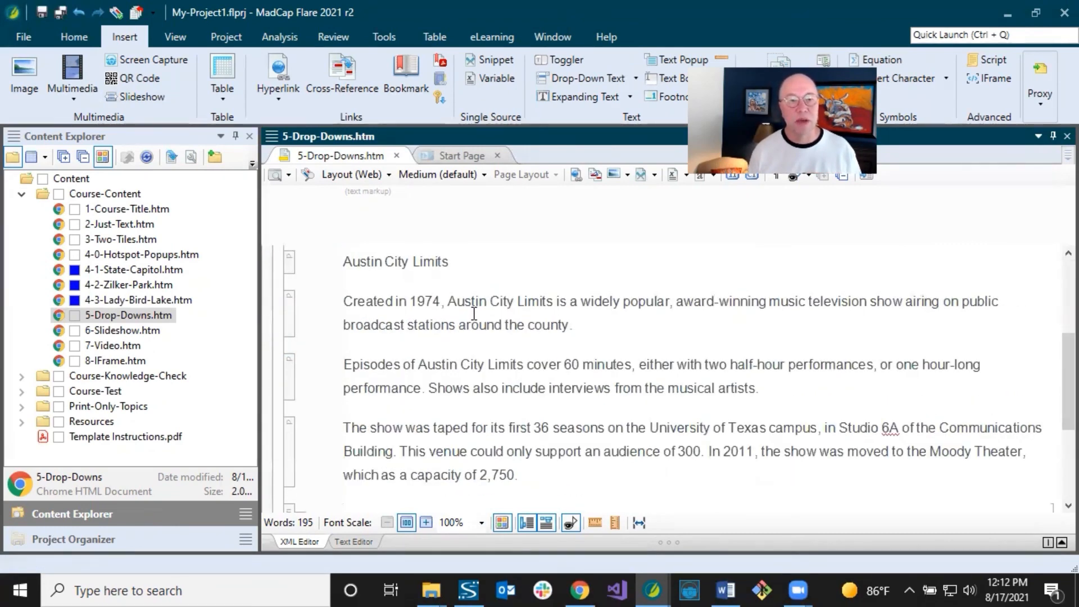